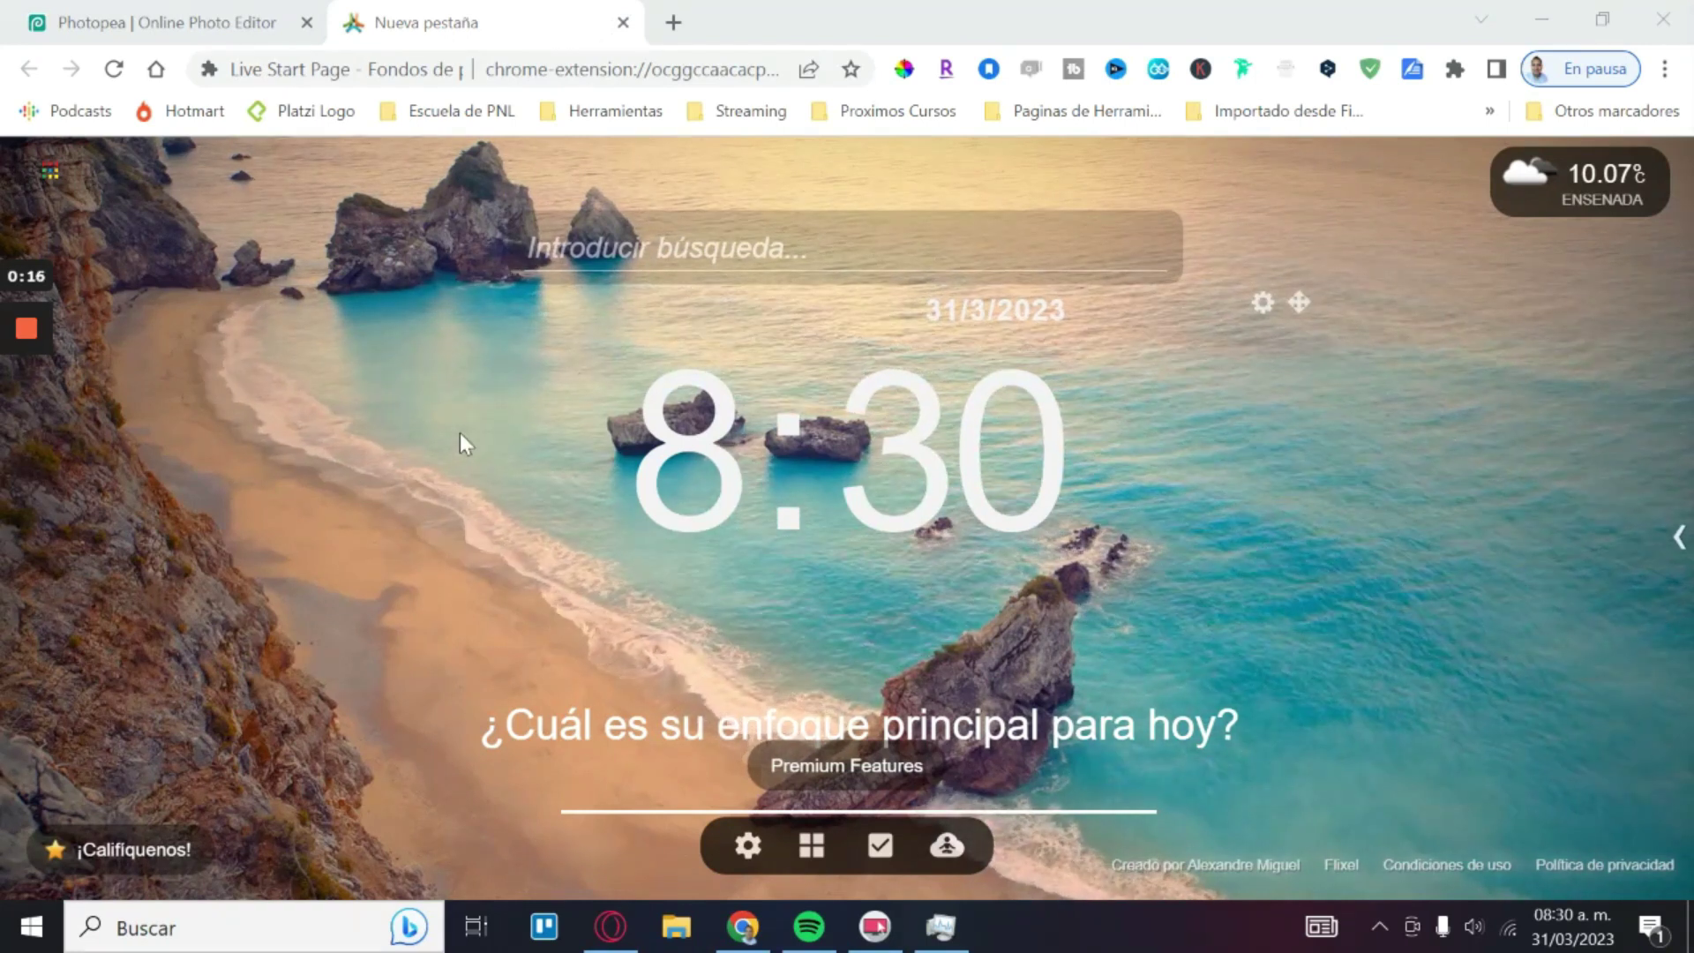
# Step: Switch Chrome to the 'Photopea | Online Photo Editor' tab
pyautogui.click(215, 32)
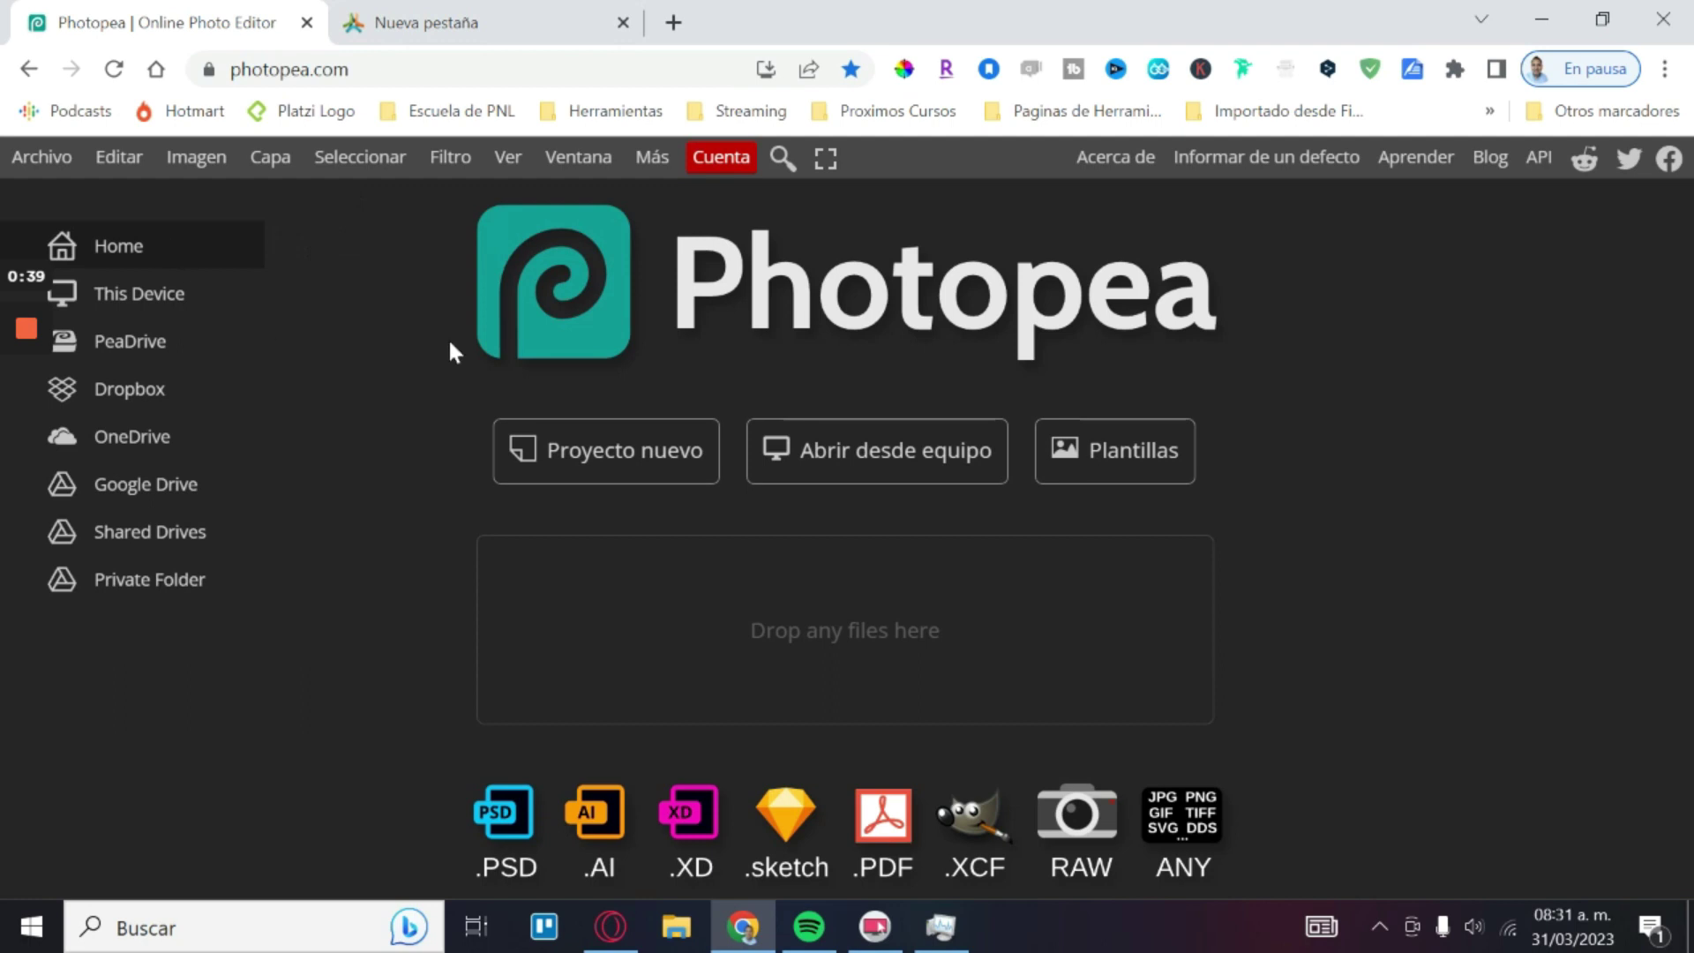
# Step: Open Photopea's Archivo menu to list the new and open commands
pyautogui.click(30, 157)
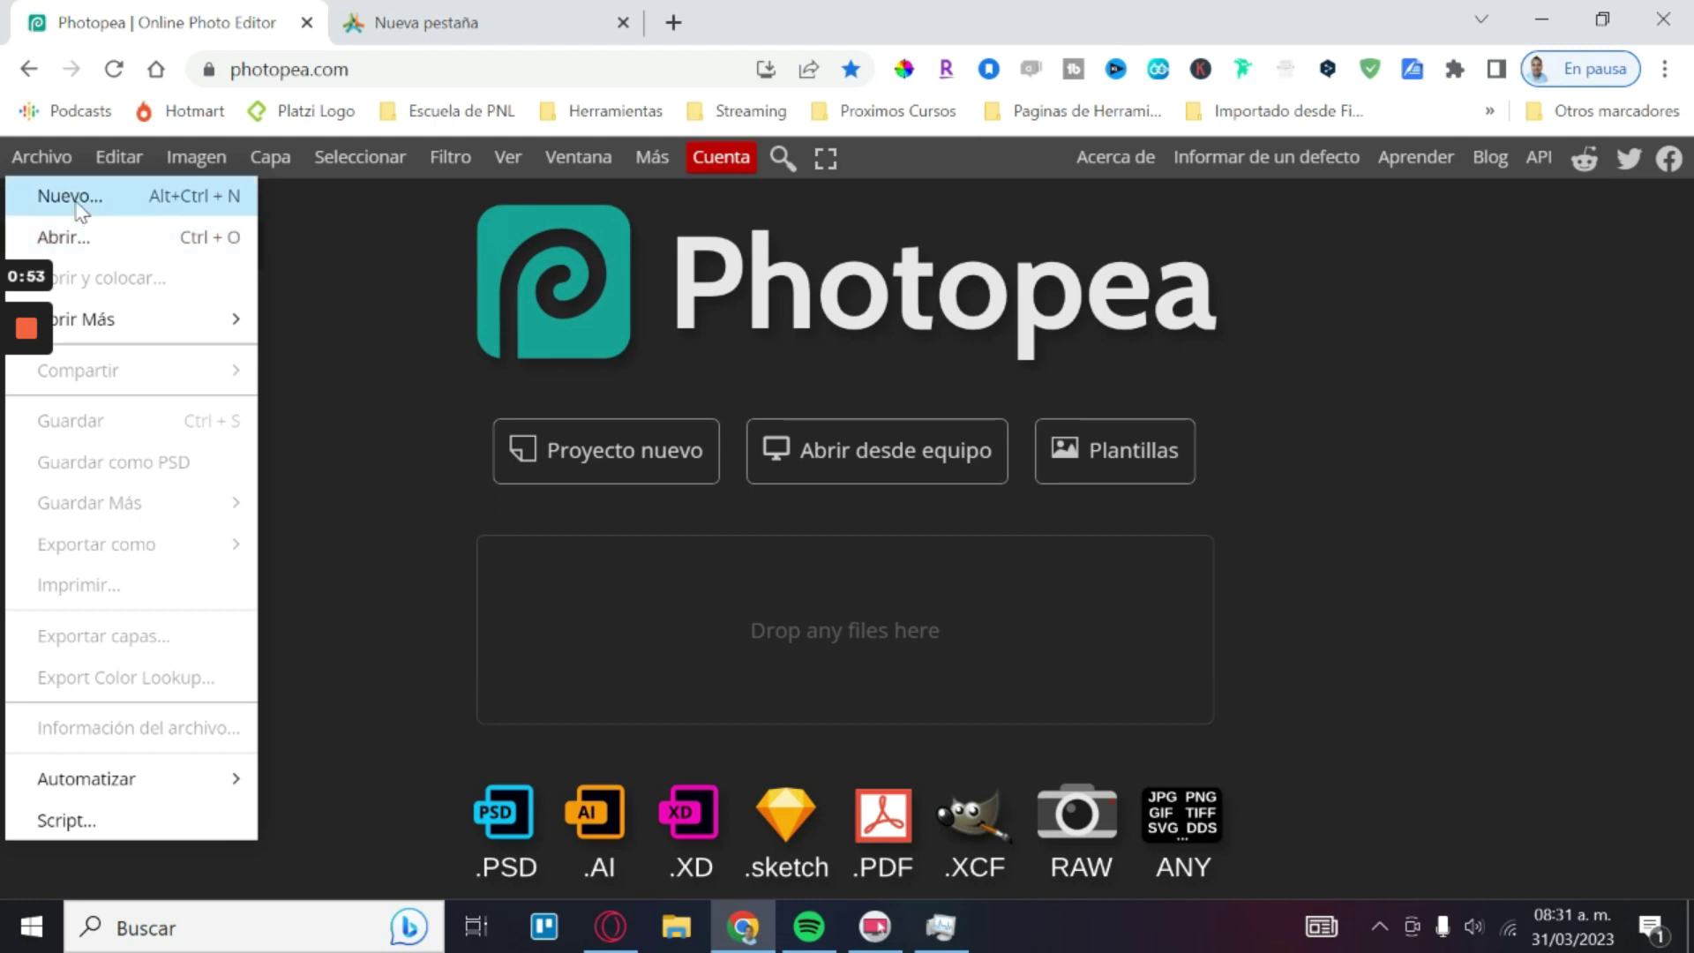
# Step: Start a new project and select the Insta Story 1080×1920 preset
pyautogui.click(80, 205)
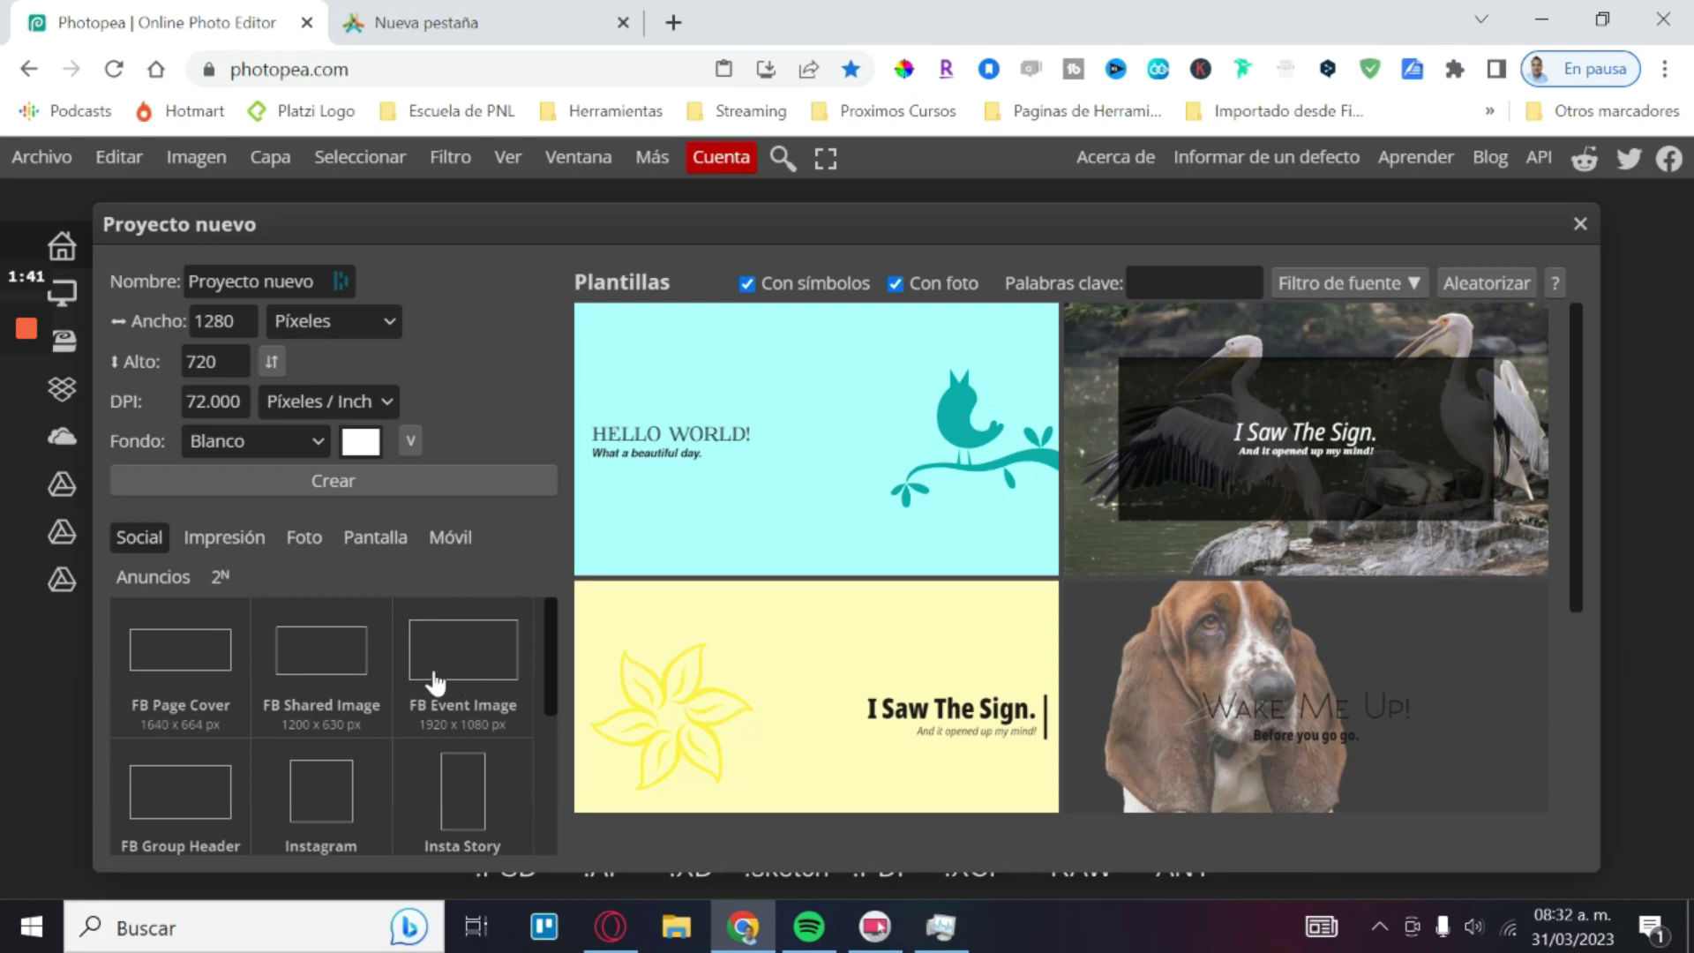
pyautogui.scroll(-2, 430, 682)
pyautogui.scroll(2, 450, 686)
pyautogui.scroll(-2, 183, 803)
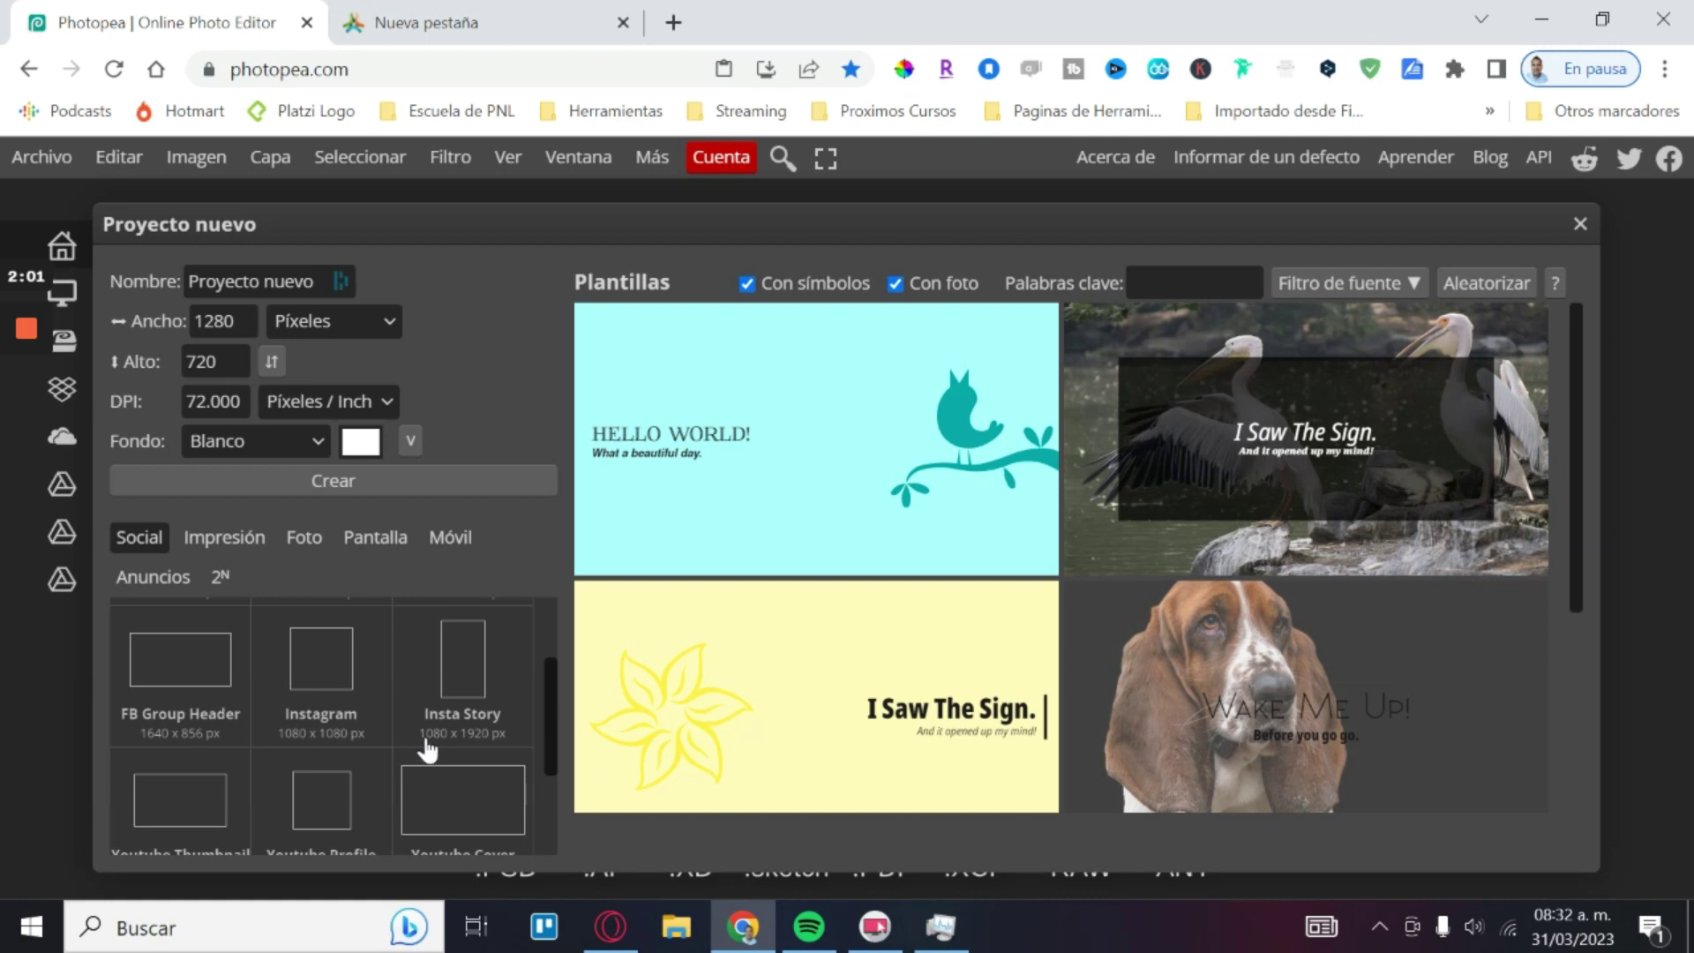
pyautogui.click(470, 700)
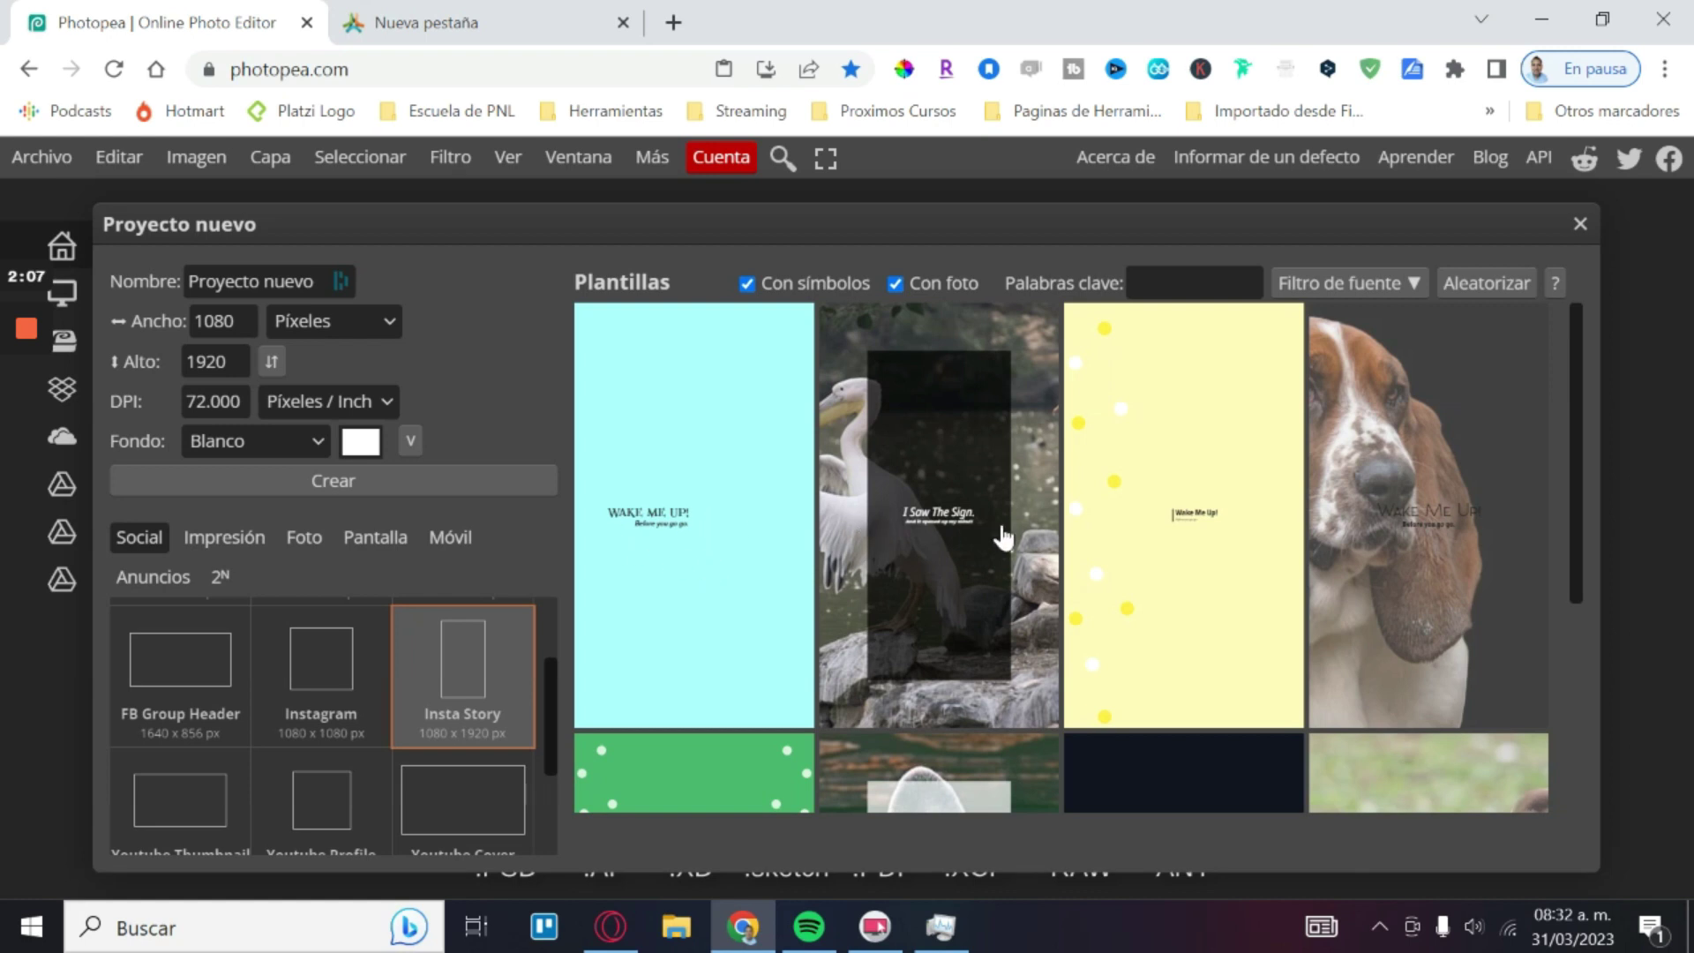
# Step: Browse the story templates, then create the blank 1080×1920 story document
pyautogui.scroll(-1, 1150, 540)
pyautogui.scroll(-5, 807, 540)
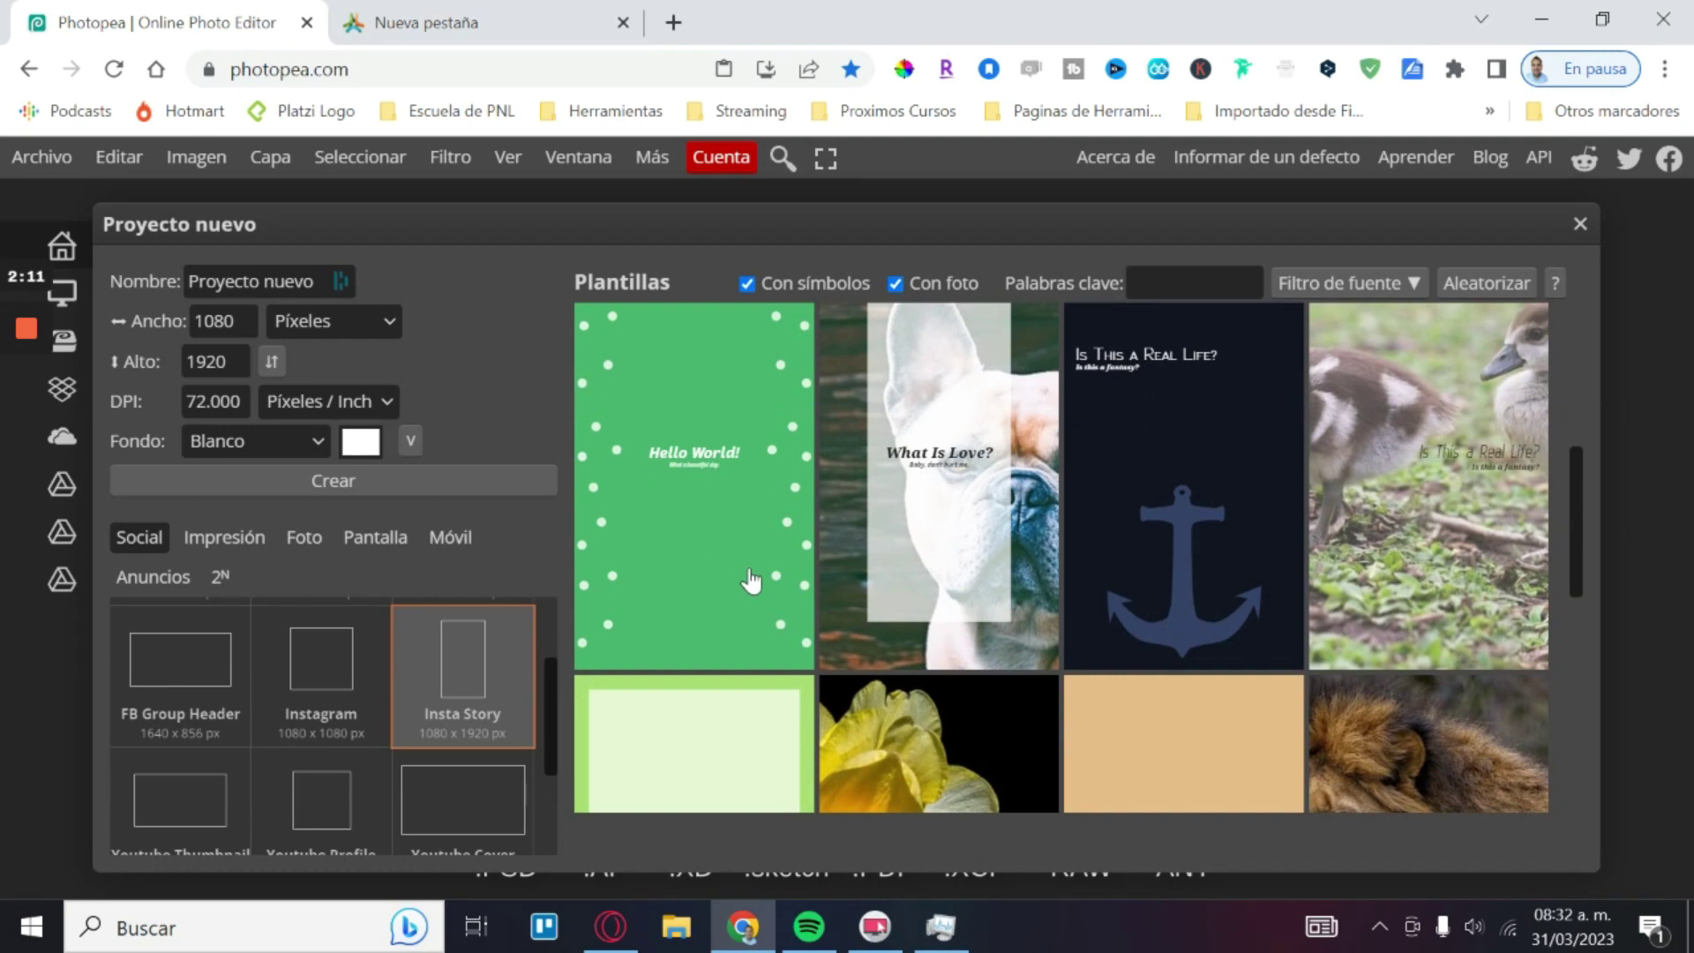
pyautogui.scroll(-5, 759, 582)
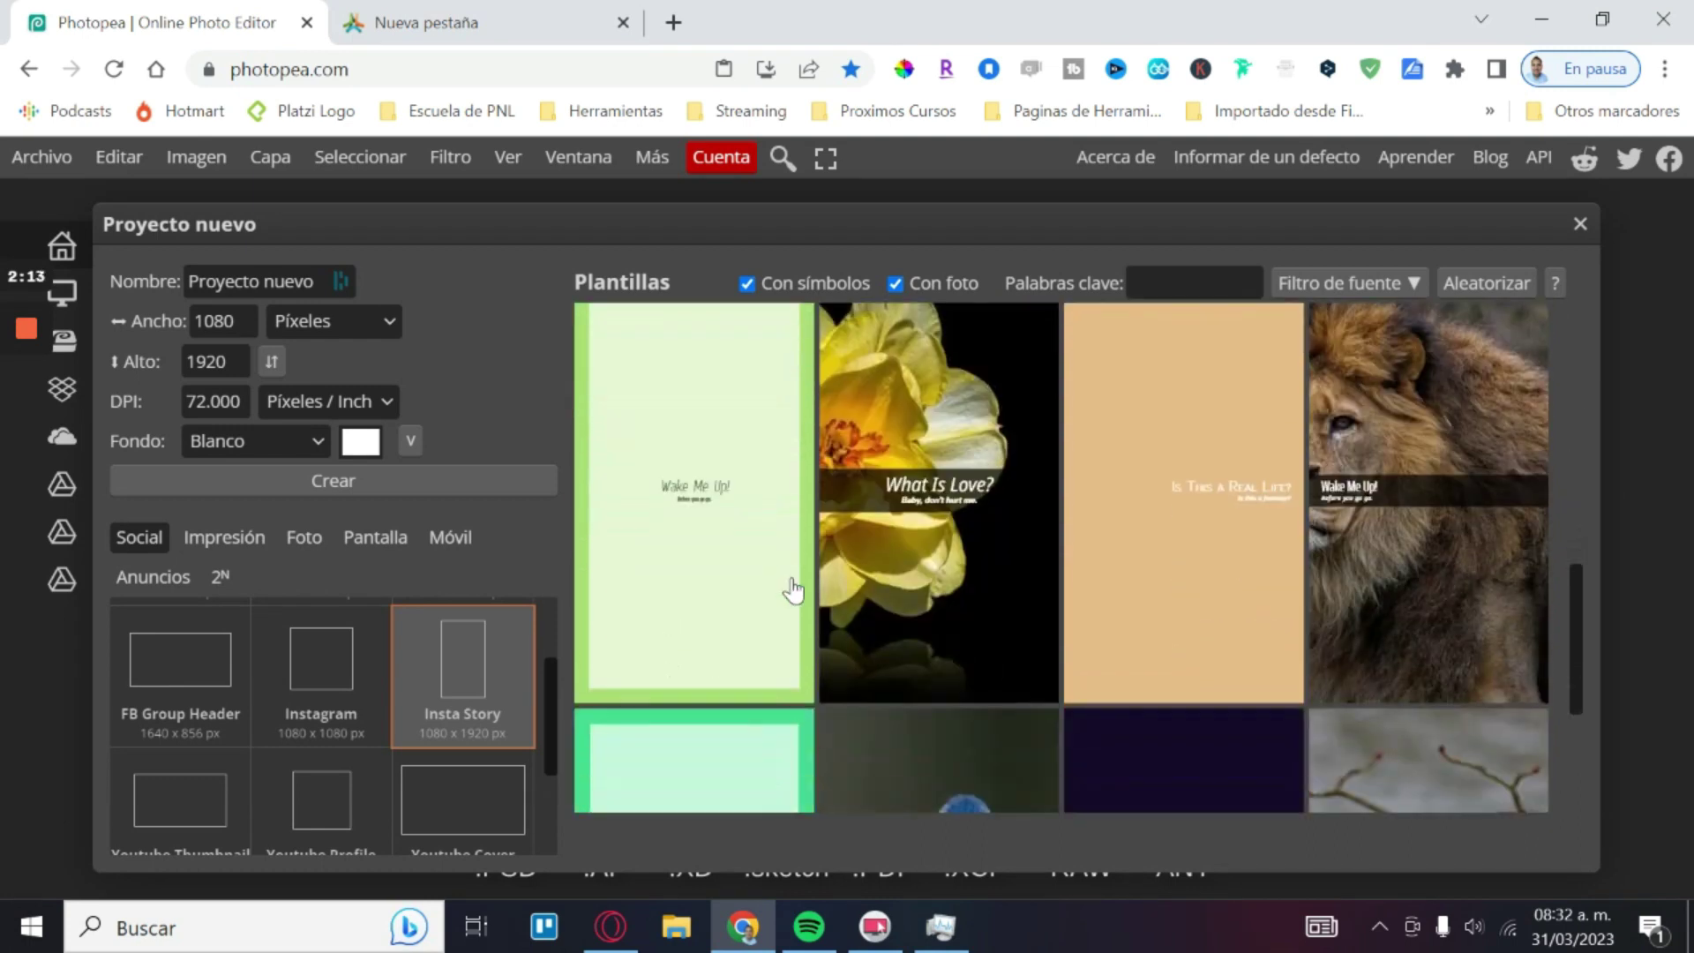
pyautogui.scroll(-4, 785, 587)
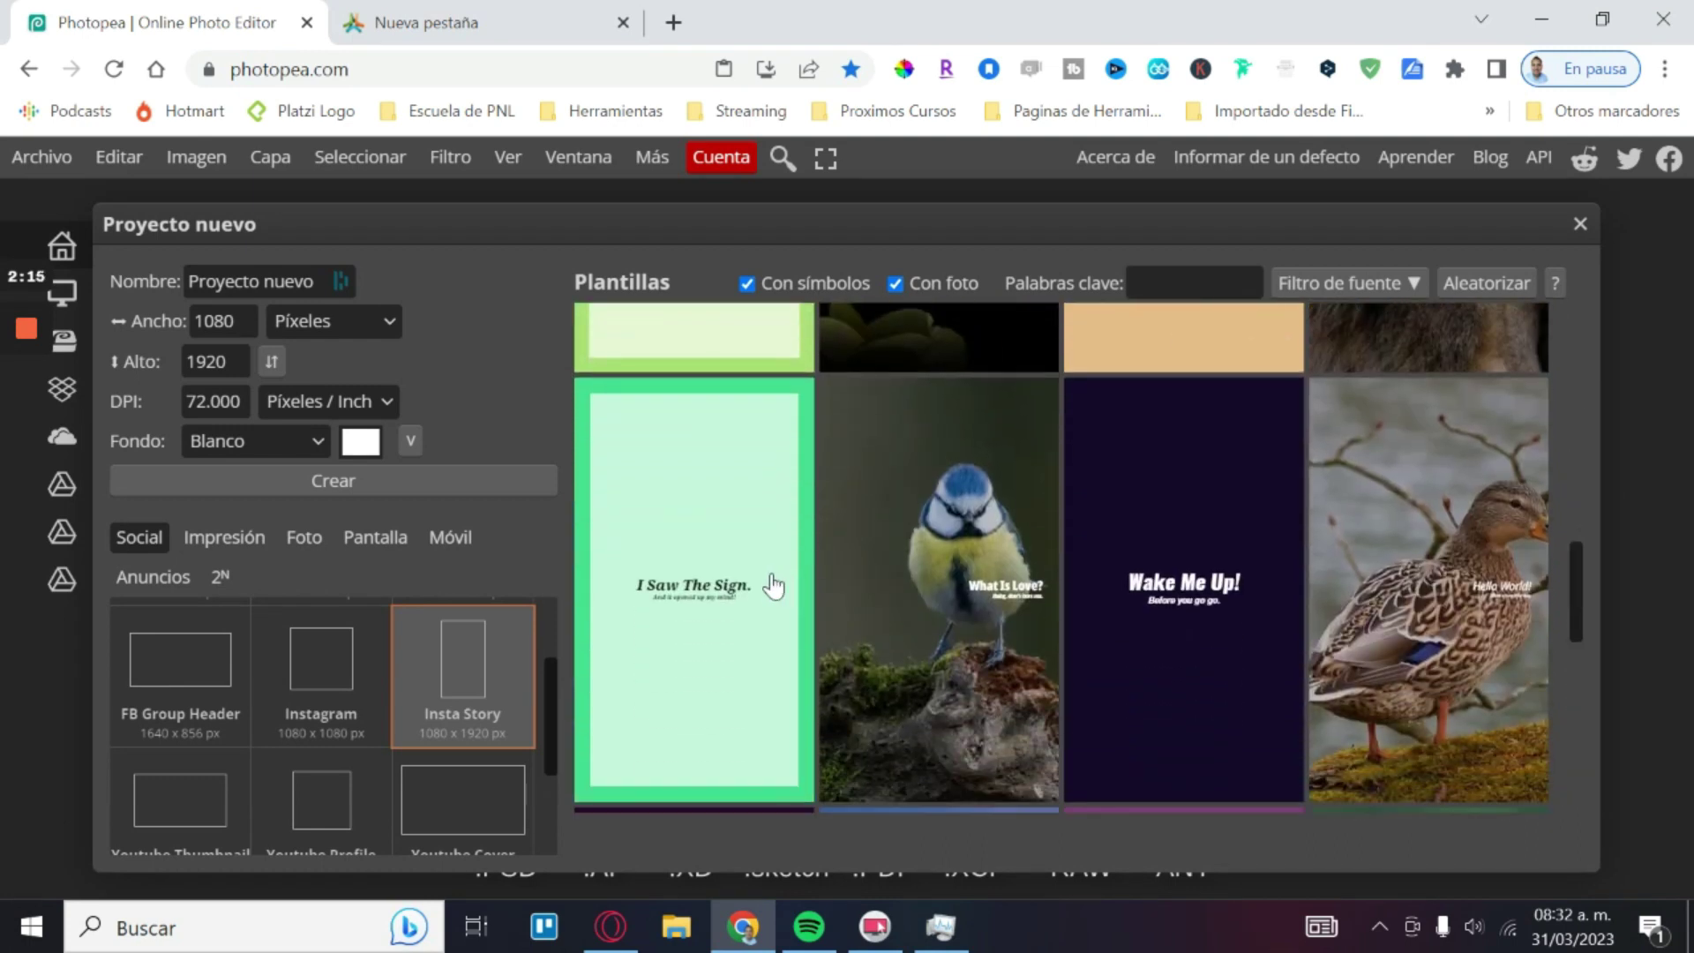
pyautogui.scroll(-3, 721, 623)
pyautogui.scroll(-2, 721, 616)
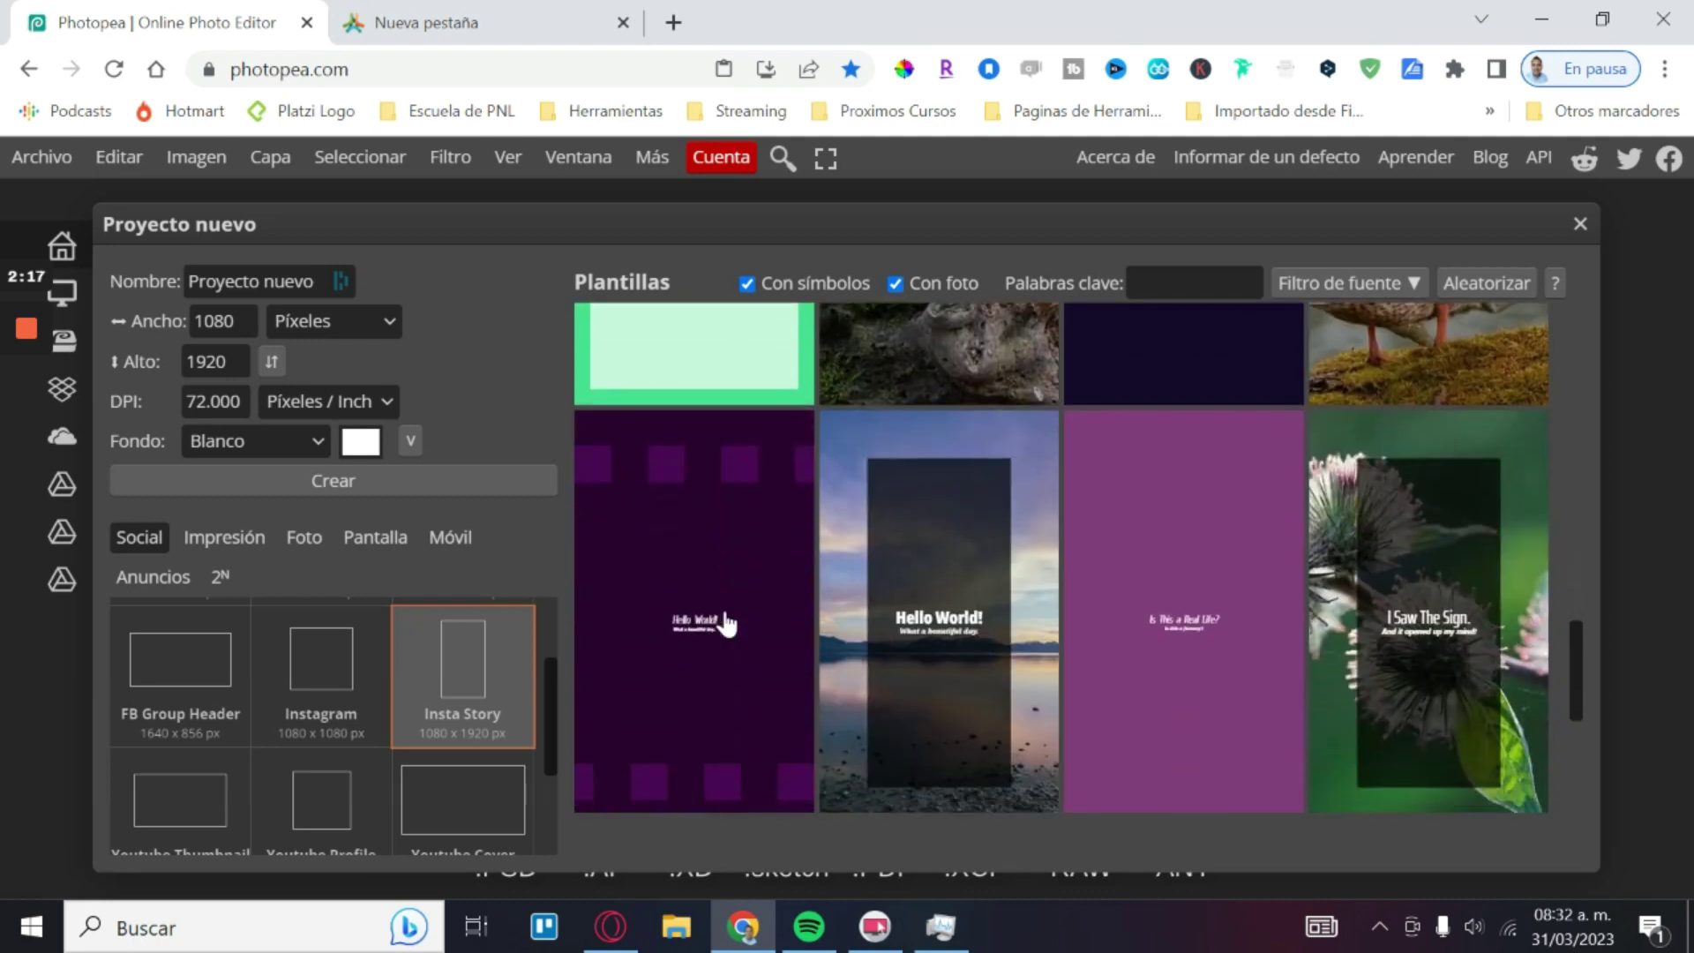
pyautogui.scroll(5, 722, 616)
pyautogui.scroll(3, 721, 616)
pyautogui.scroll(1, 723, 623)
pyautogui.scroll(2, 724, 623)
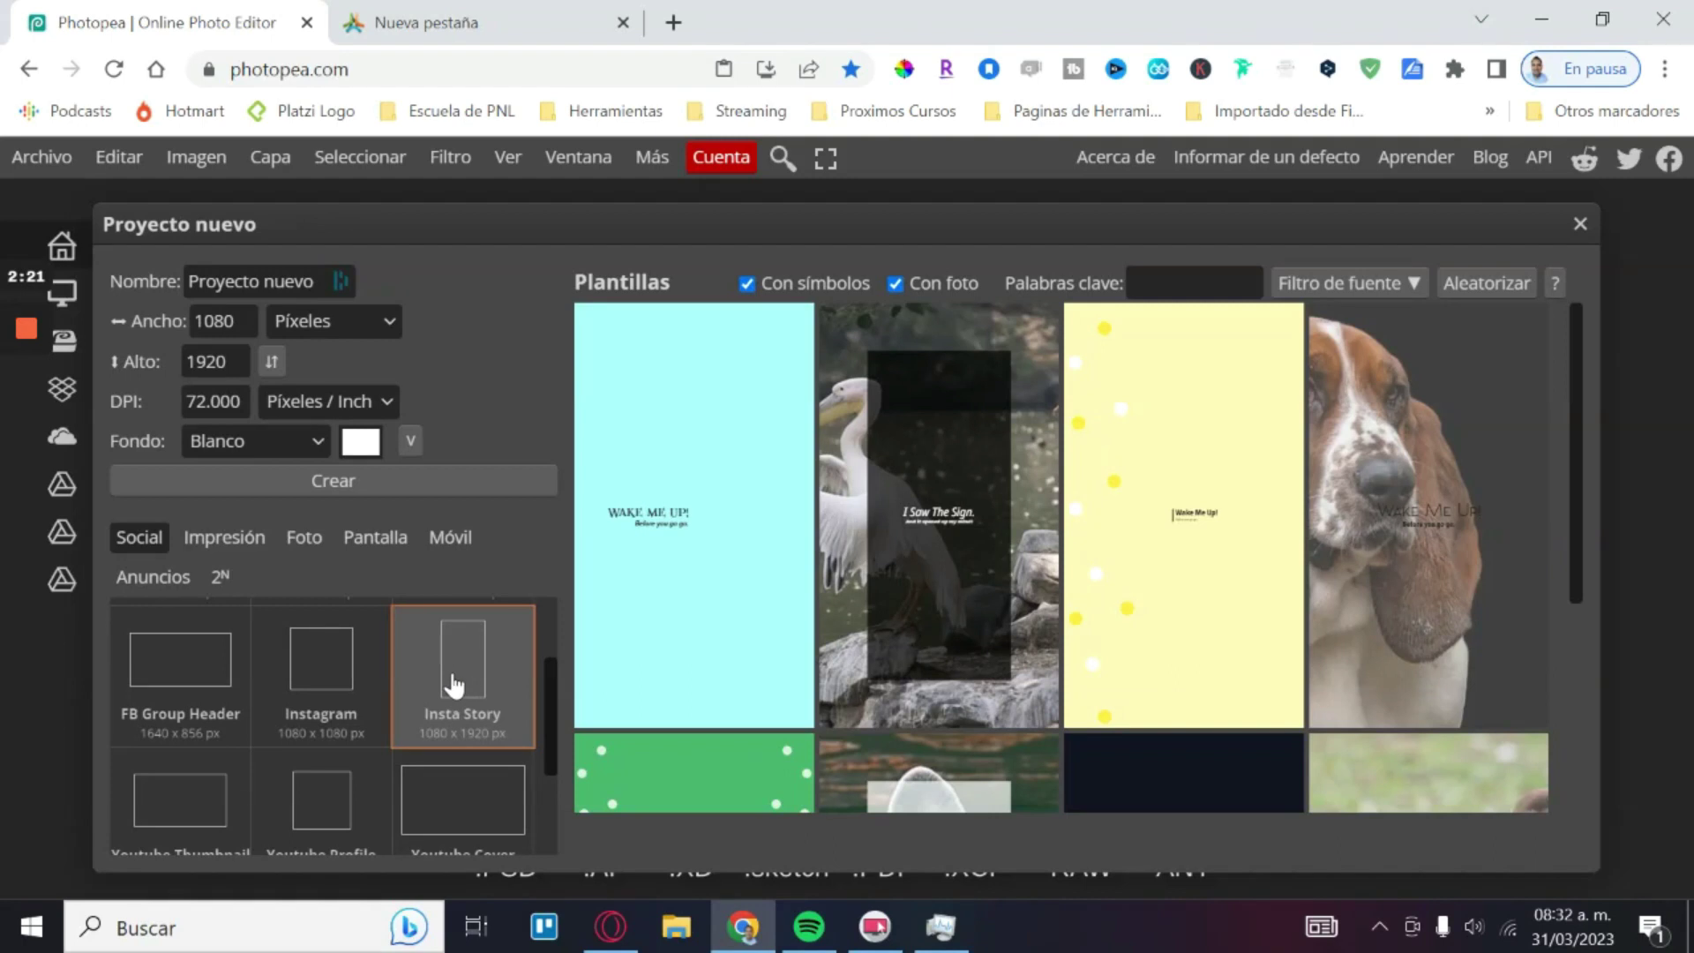
pyautogui.doubleClick(453, 684)
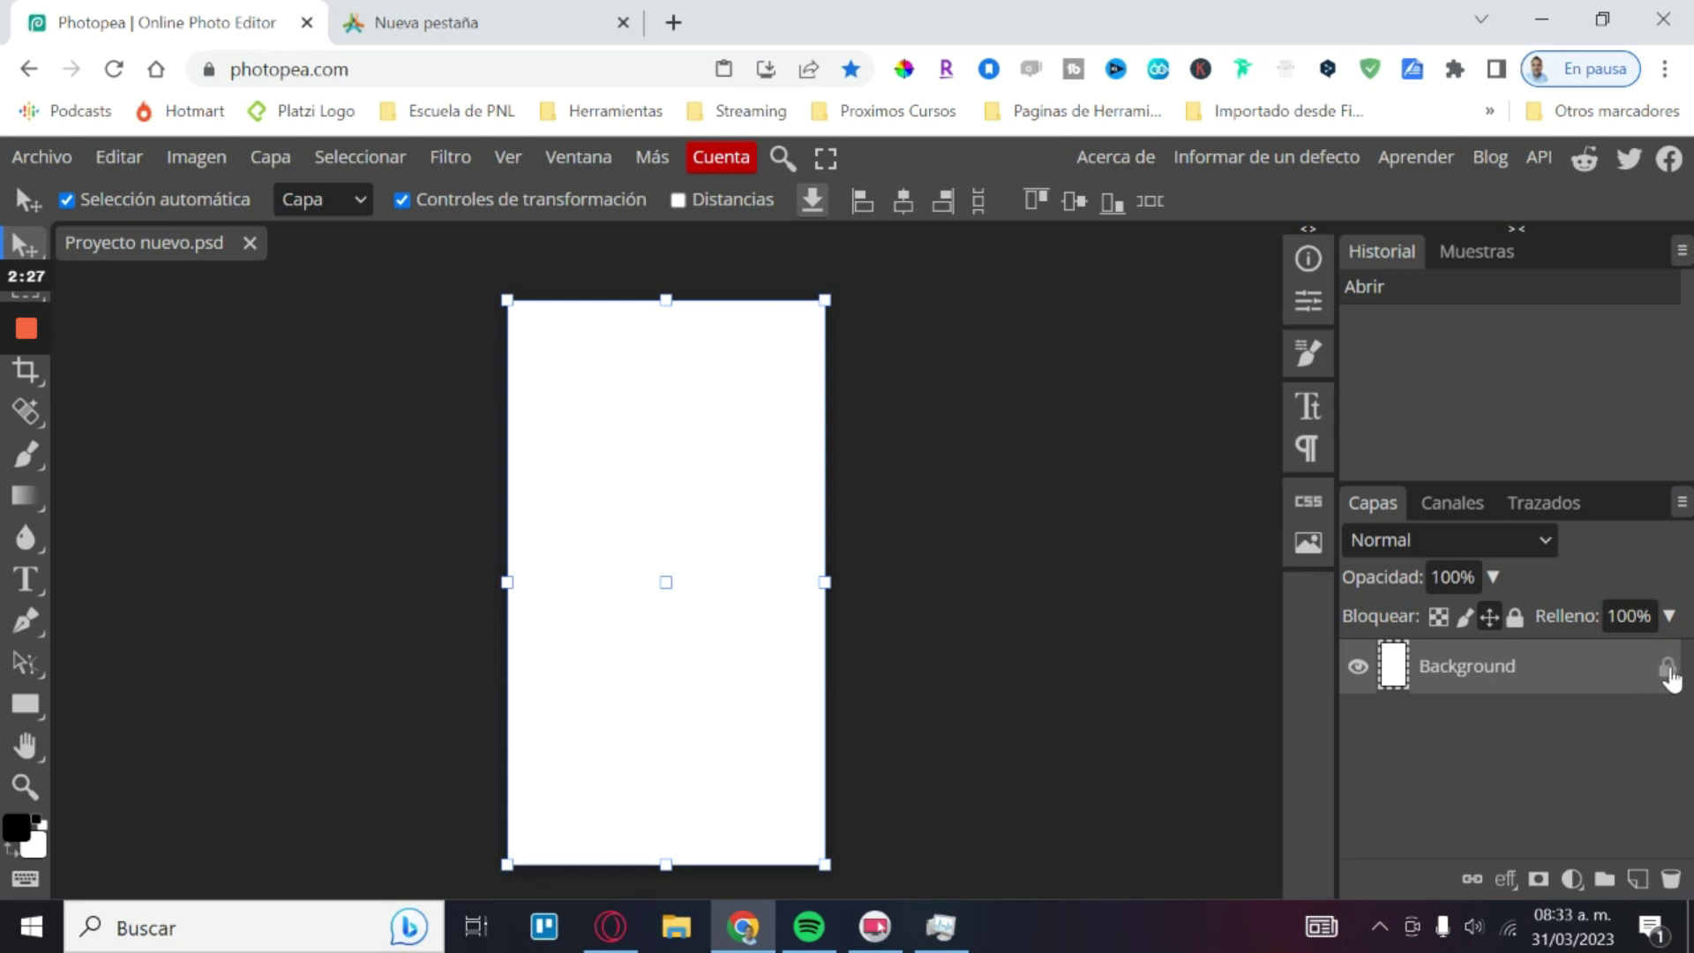
# Step: Unlock the Background layer and place the 'Bases para tu NEGOCIO DIGITAL' image with Abrir y colocar
pyautogui.click(1667, 668)
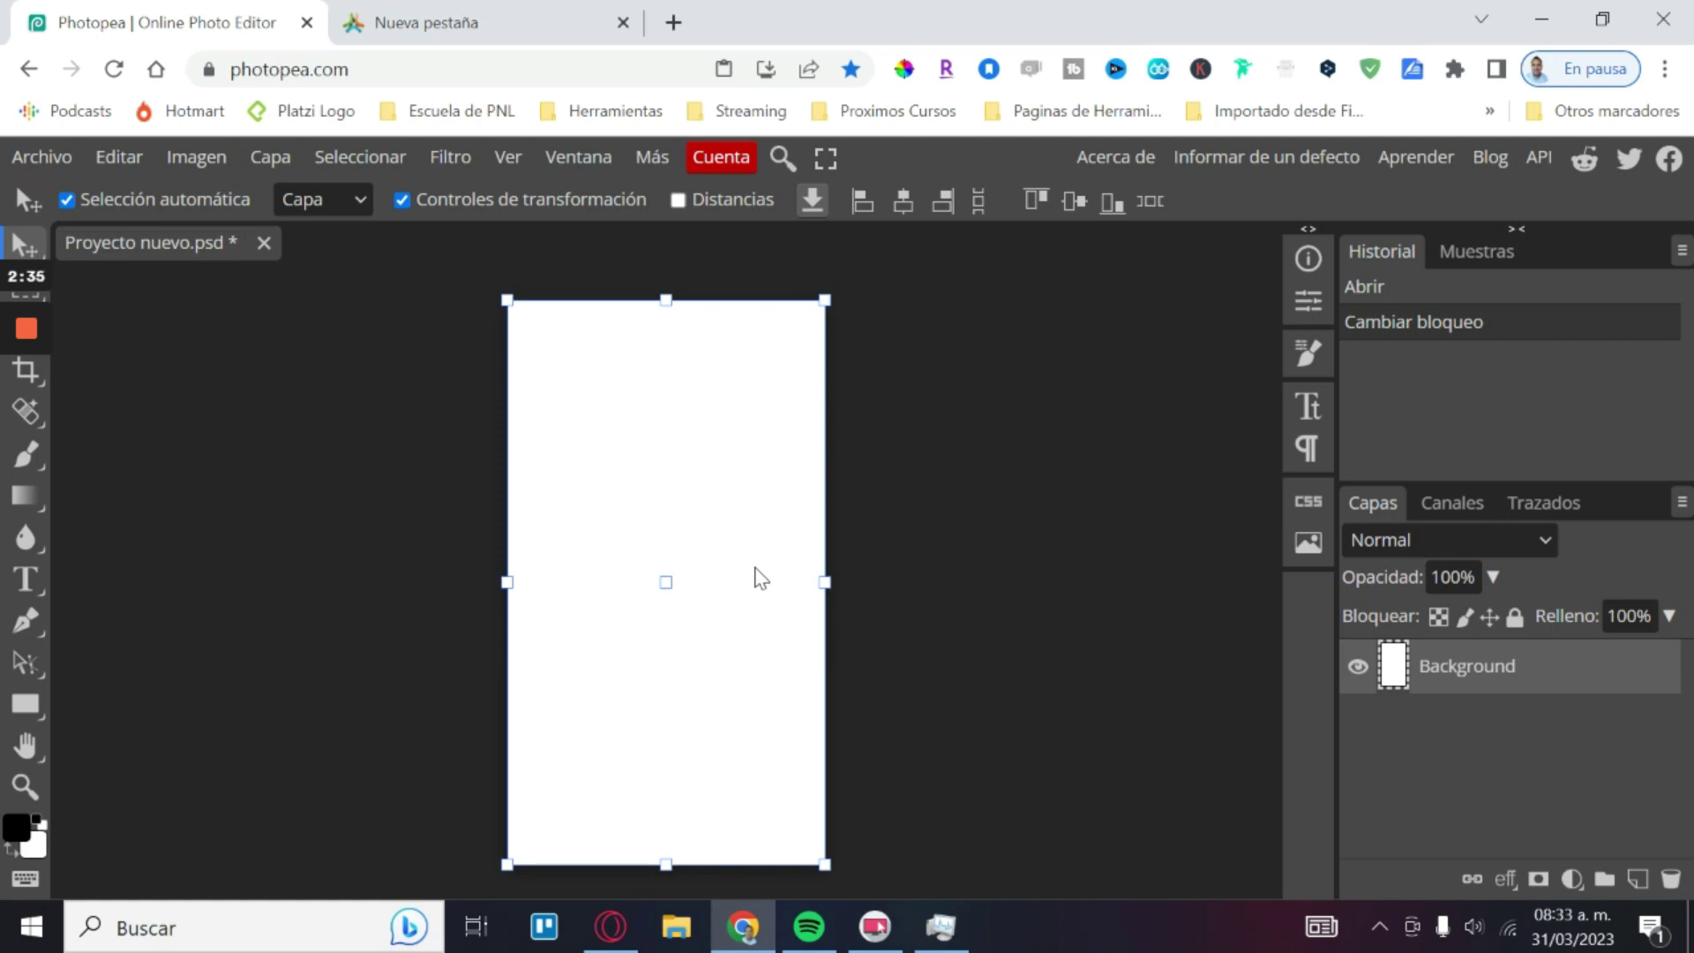
pyautogui.click(40, 158)
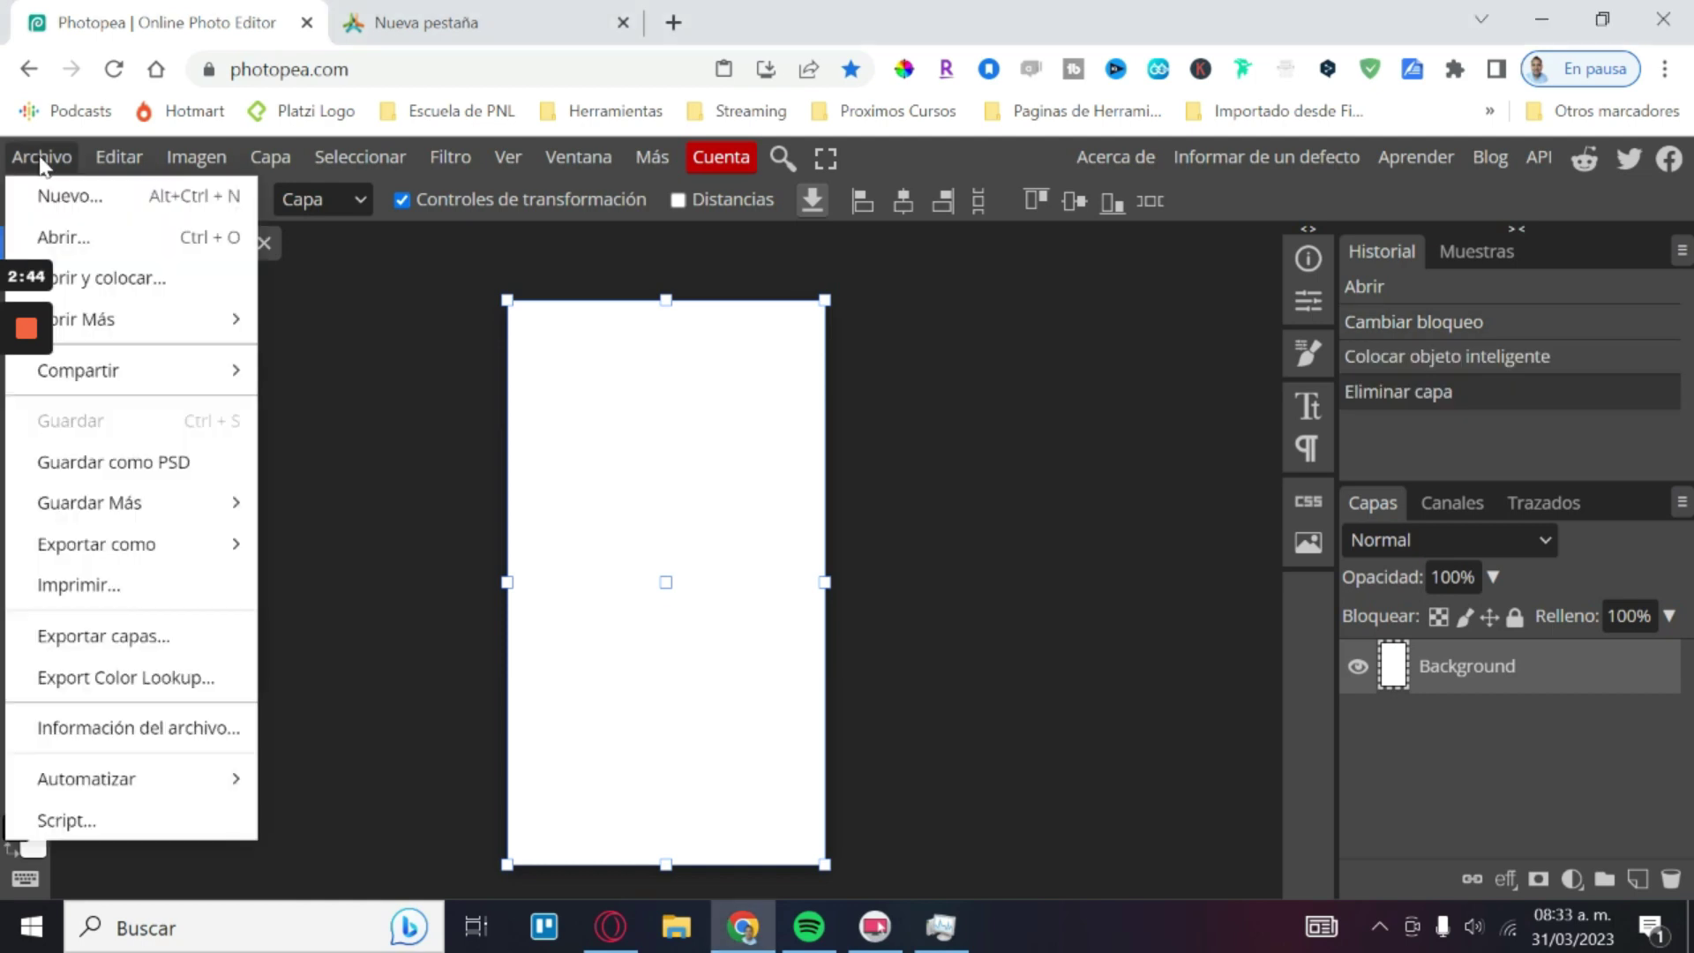
pyautogui.click(121, 279)
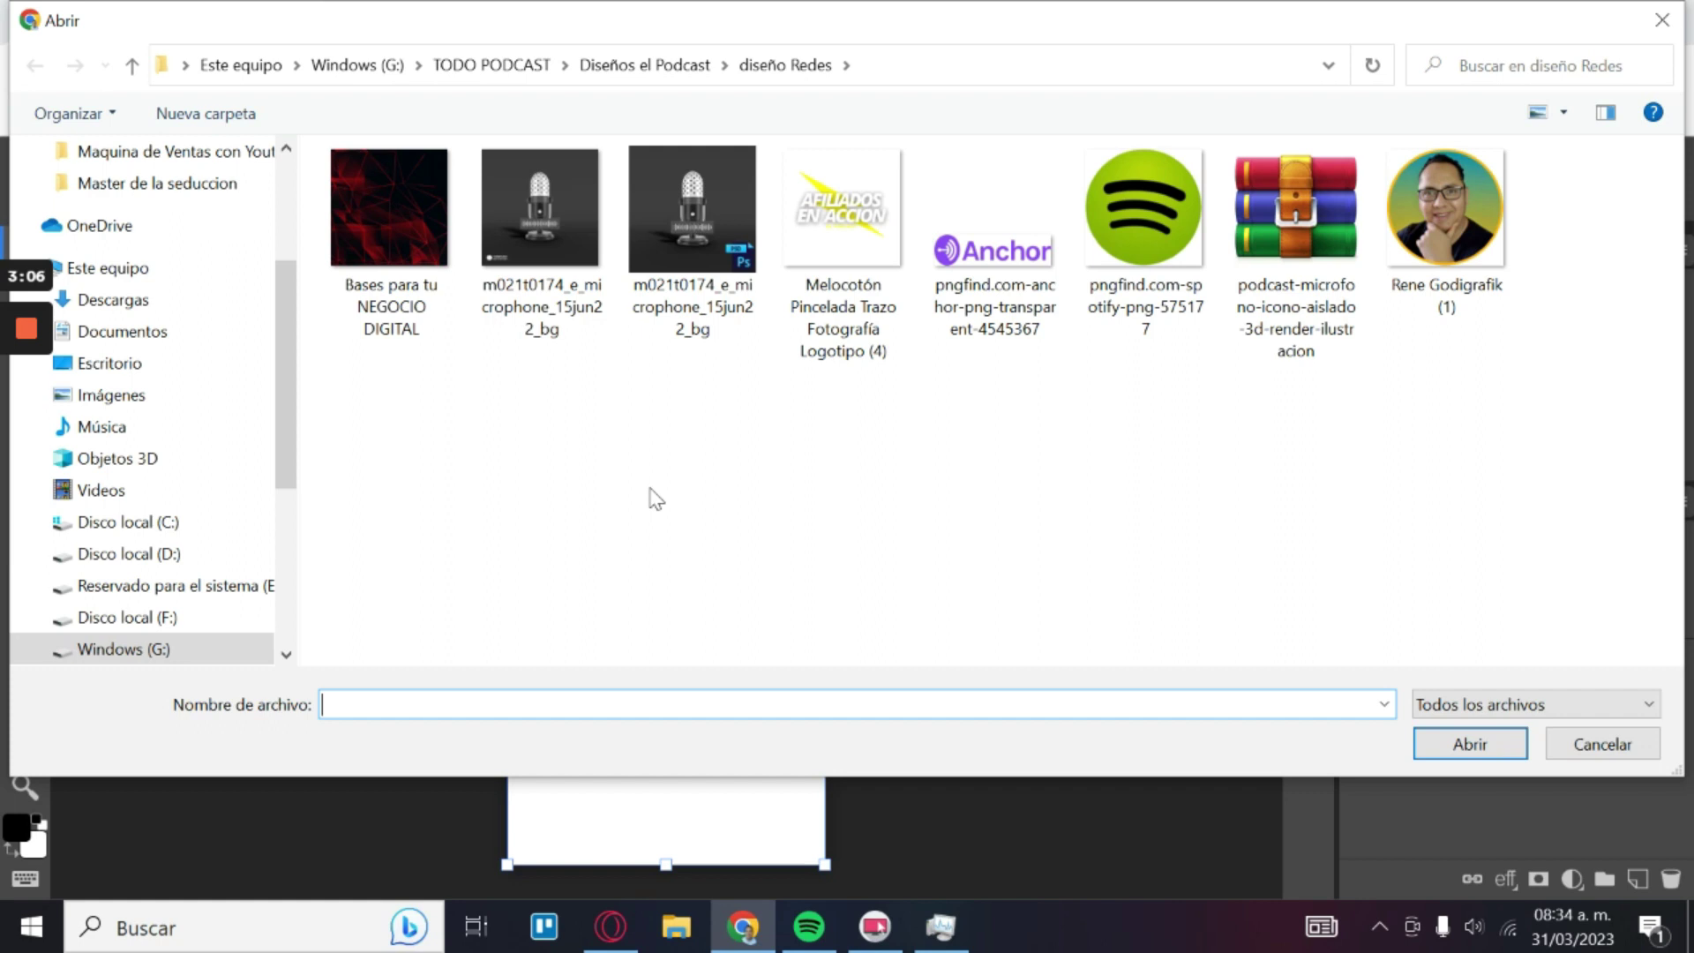
pyautogui.click(391, 232)
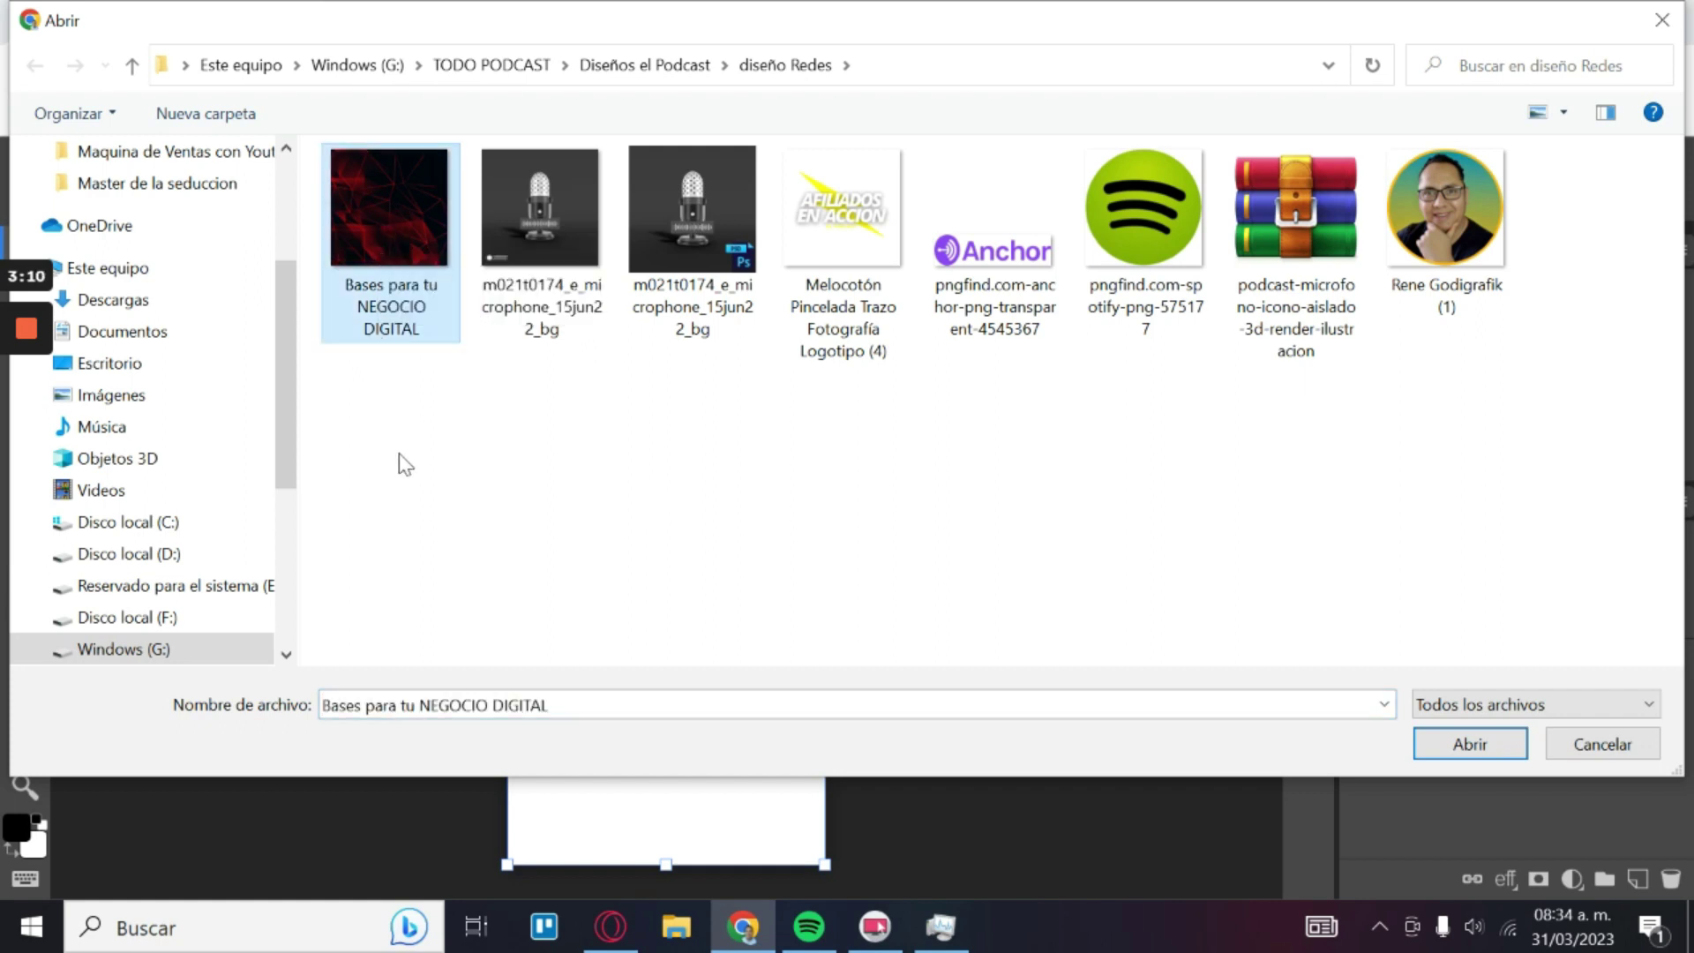
pyautogui.click(1482, 747)
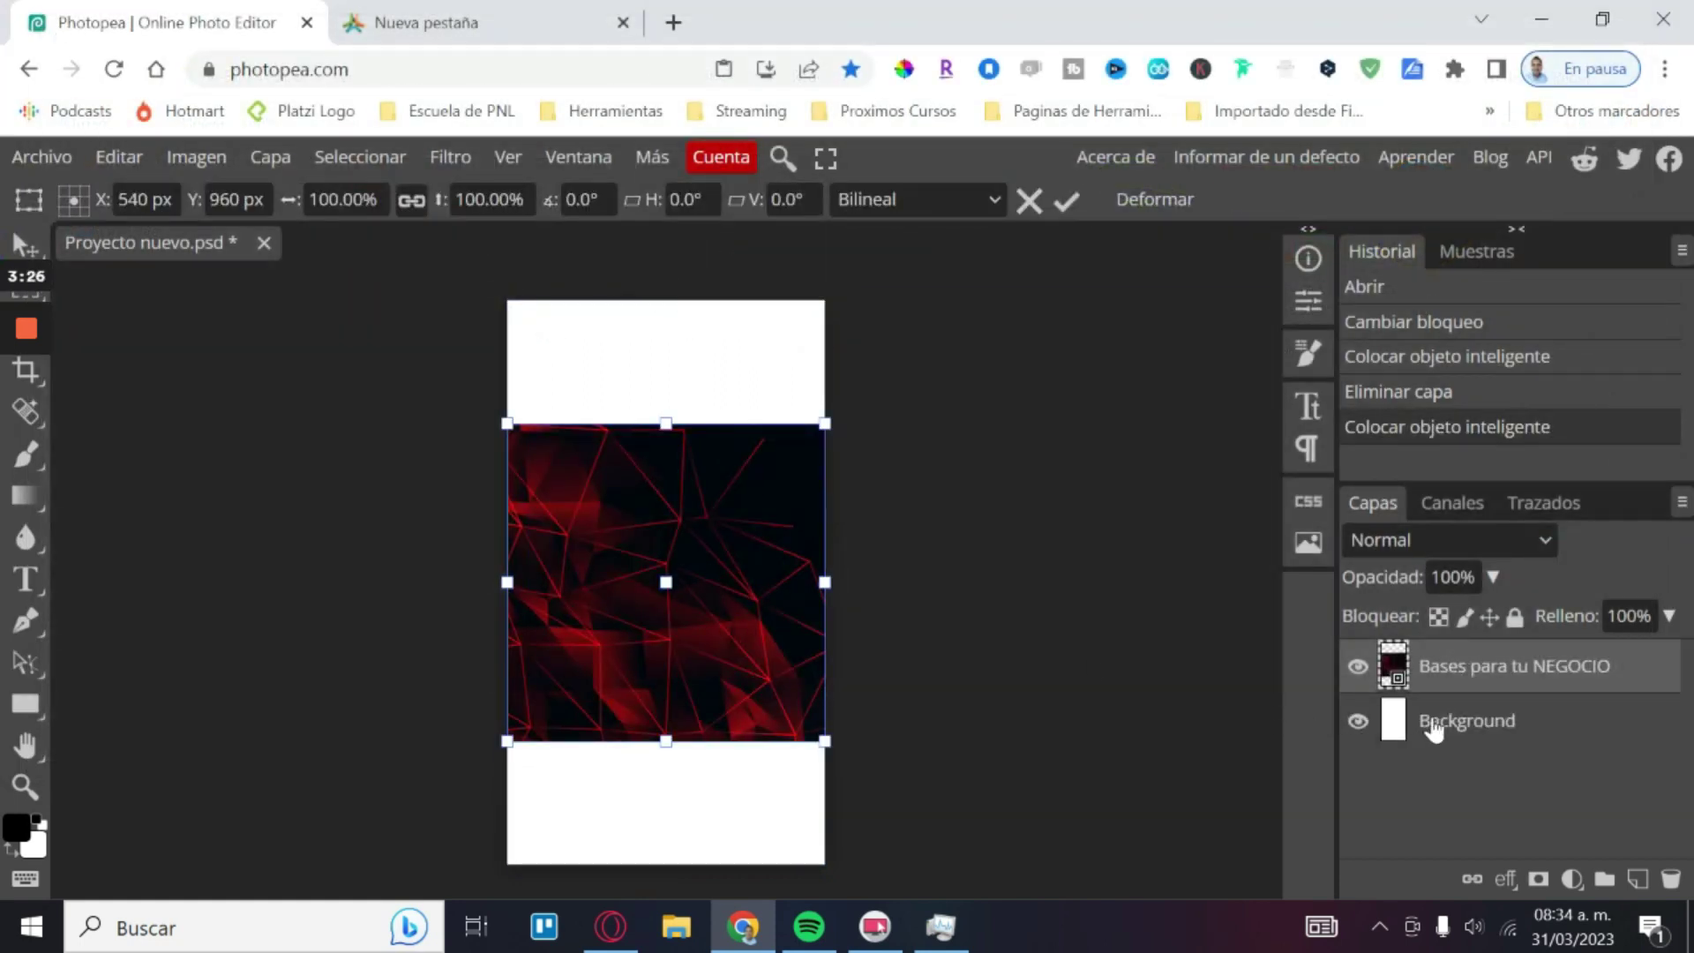
# Step: Scale the red background past the canvas edges, commit it, and turn off Controles de transformación
pyautogui.click(1066, 204)
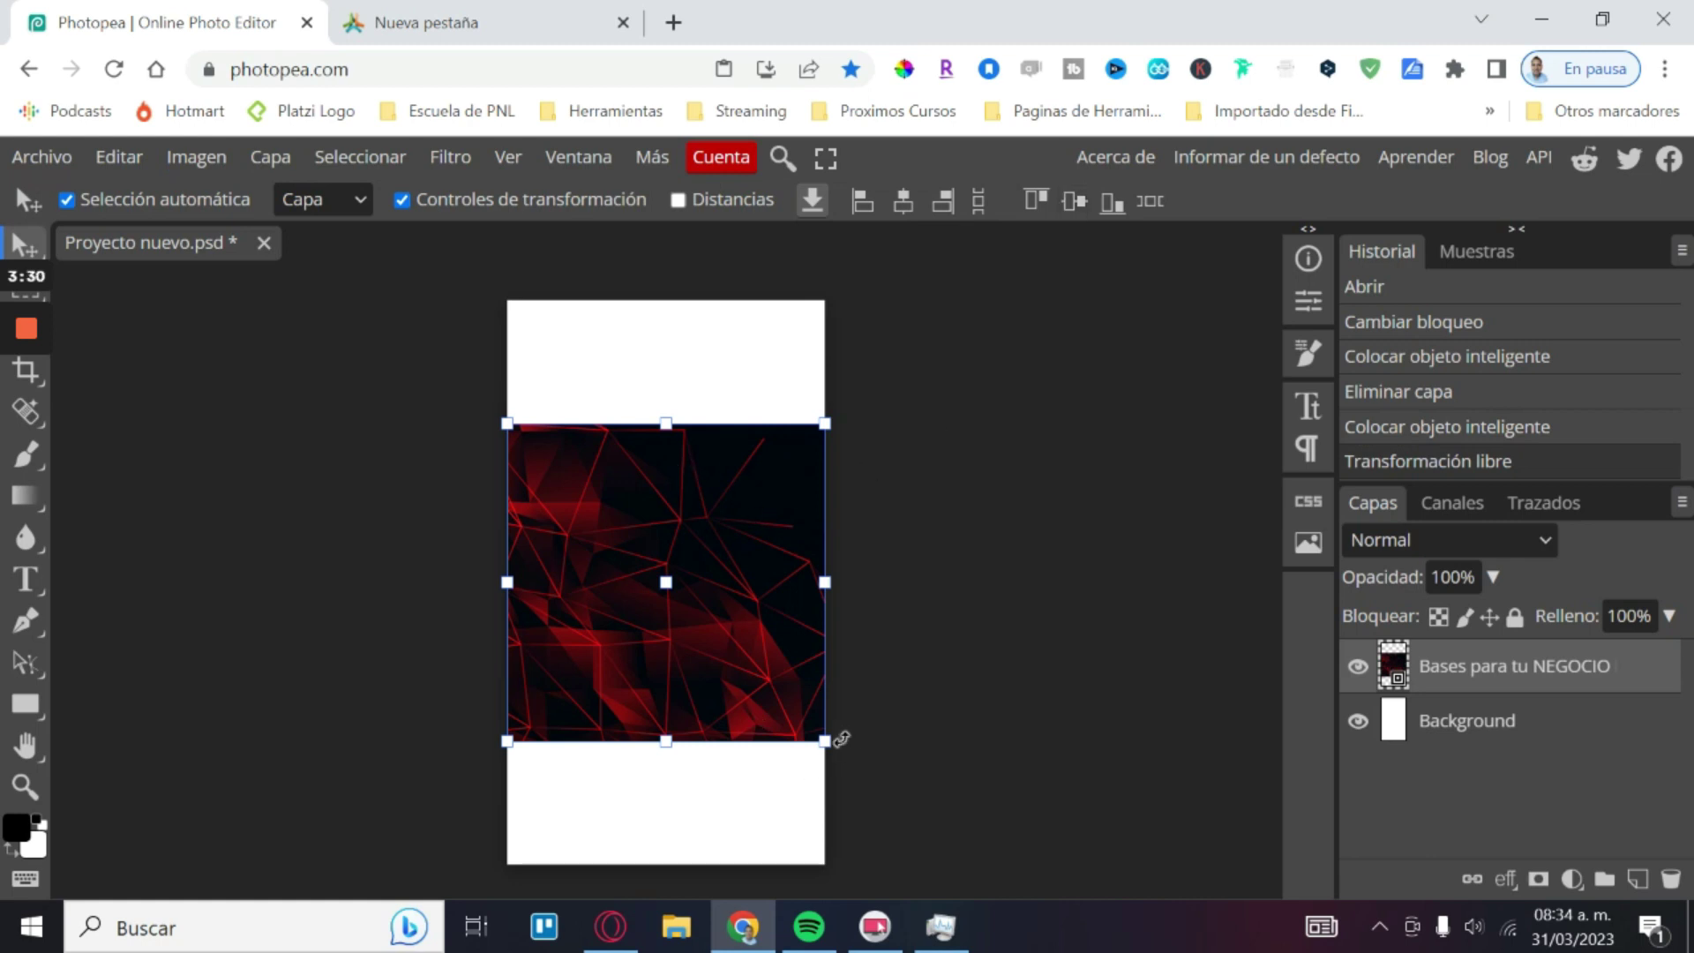
pyautogui.moveTo(826, 740); pyautogui.dragTo(954, 869)
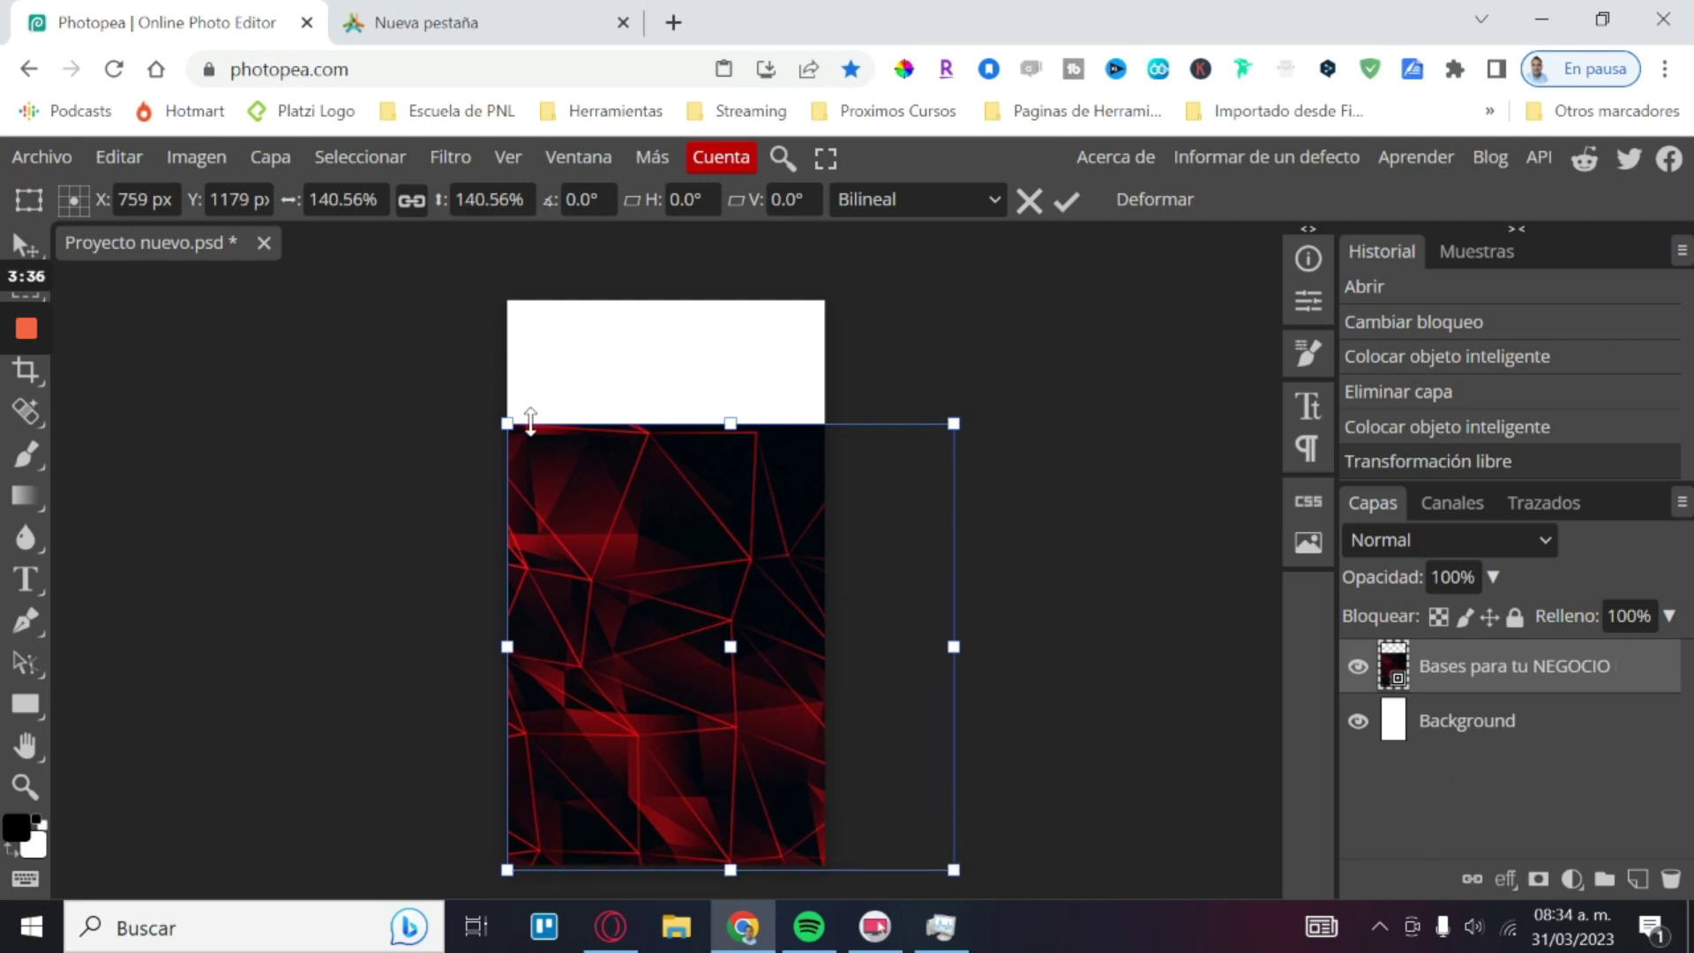
pyautogui.moveTo(506, 423)
pyautogui.mouseDown()
pyautogui.moveTo(454, 363)
pyautogui.moveTo(379, 329)
pyautogui.mouseUp()
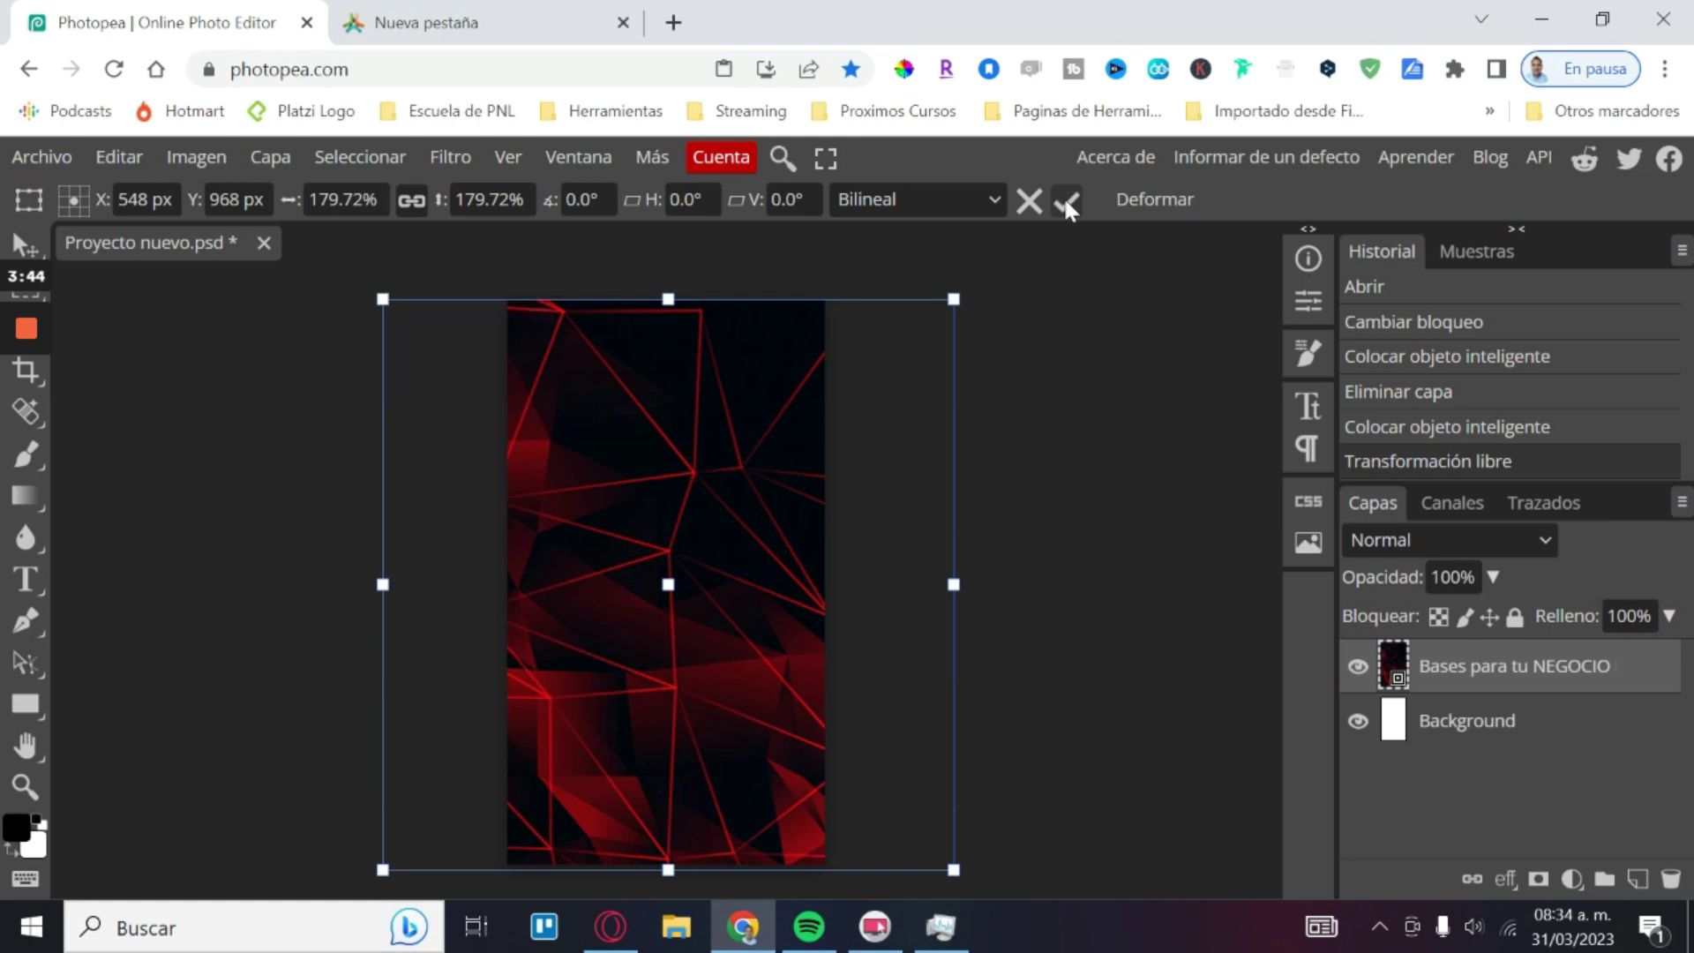
pyautogui.click(1067, 204)
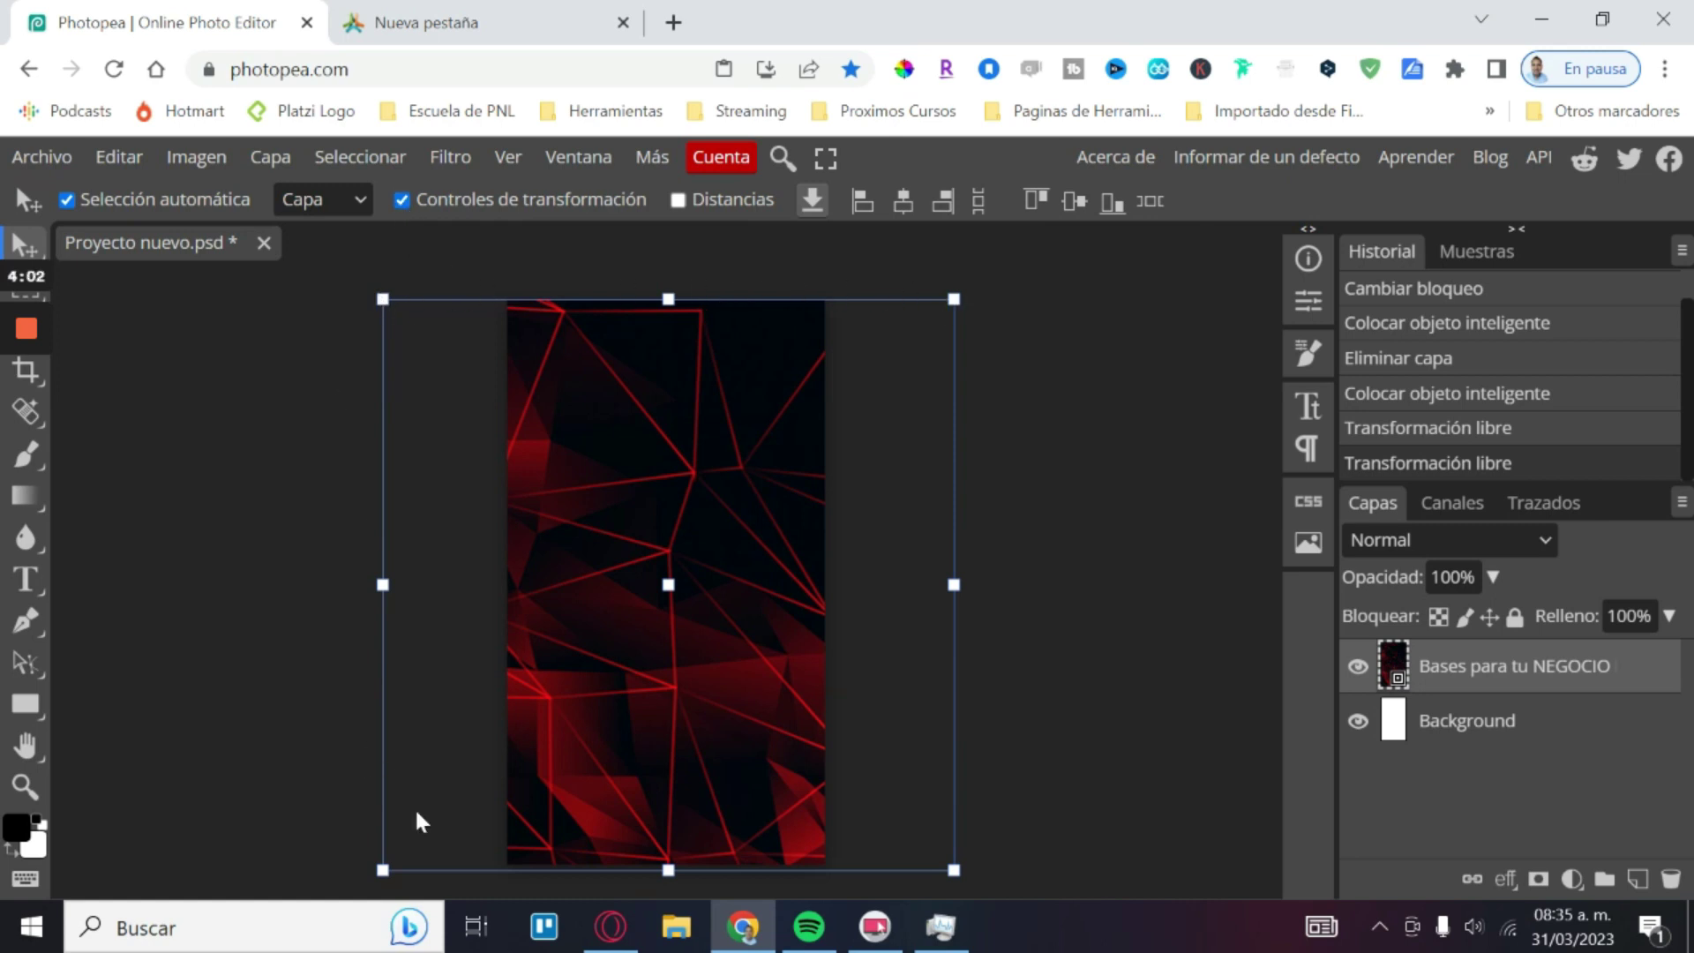
pyautogui.click(402, 201)
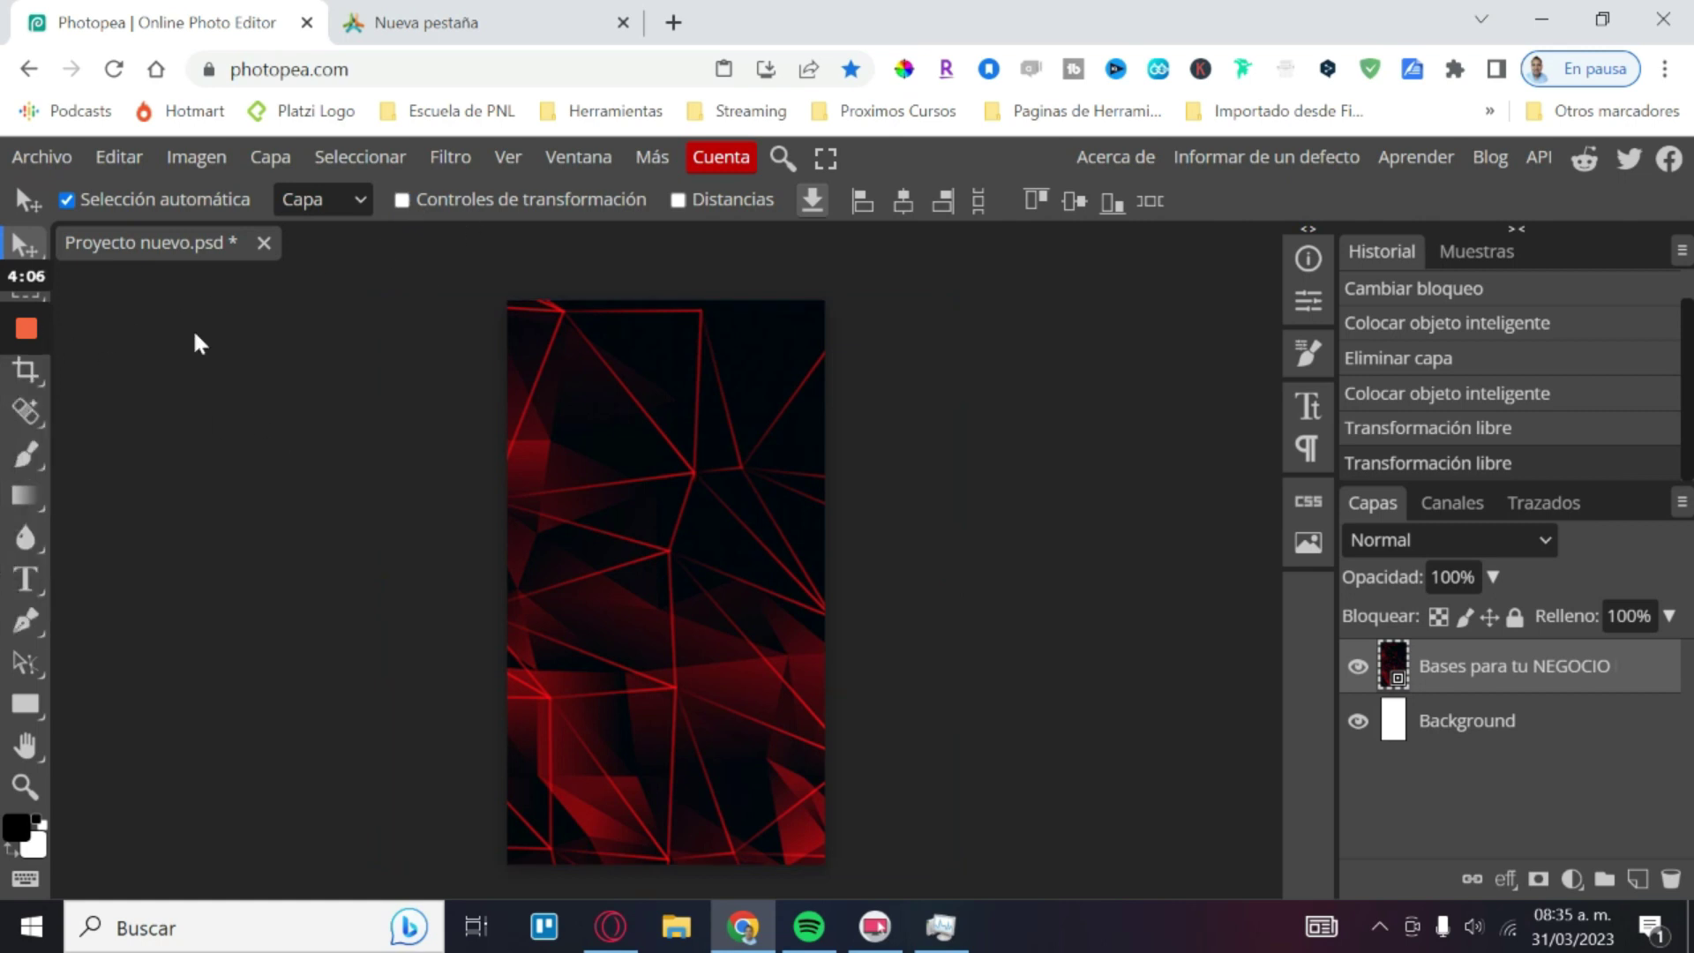
# Step: Place the Afiliados en Acción, Anchor and Spotify logo files together with Abrir y colocar
pyautogui.click(49, 159)
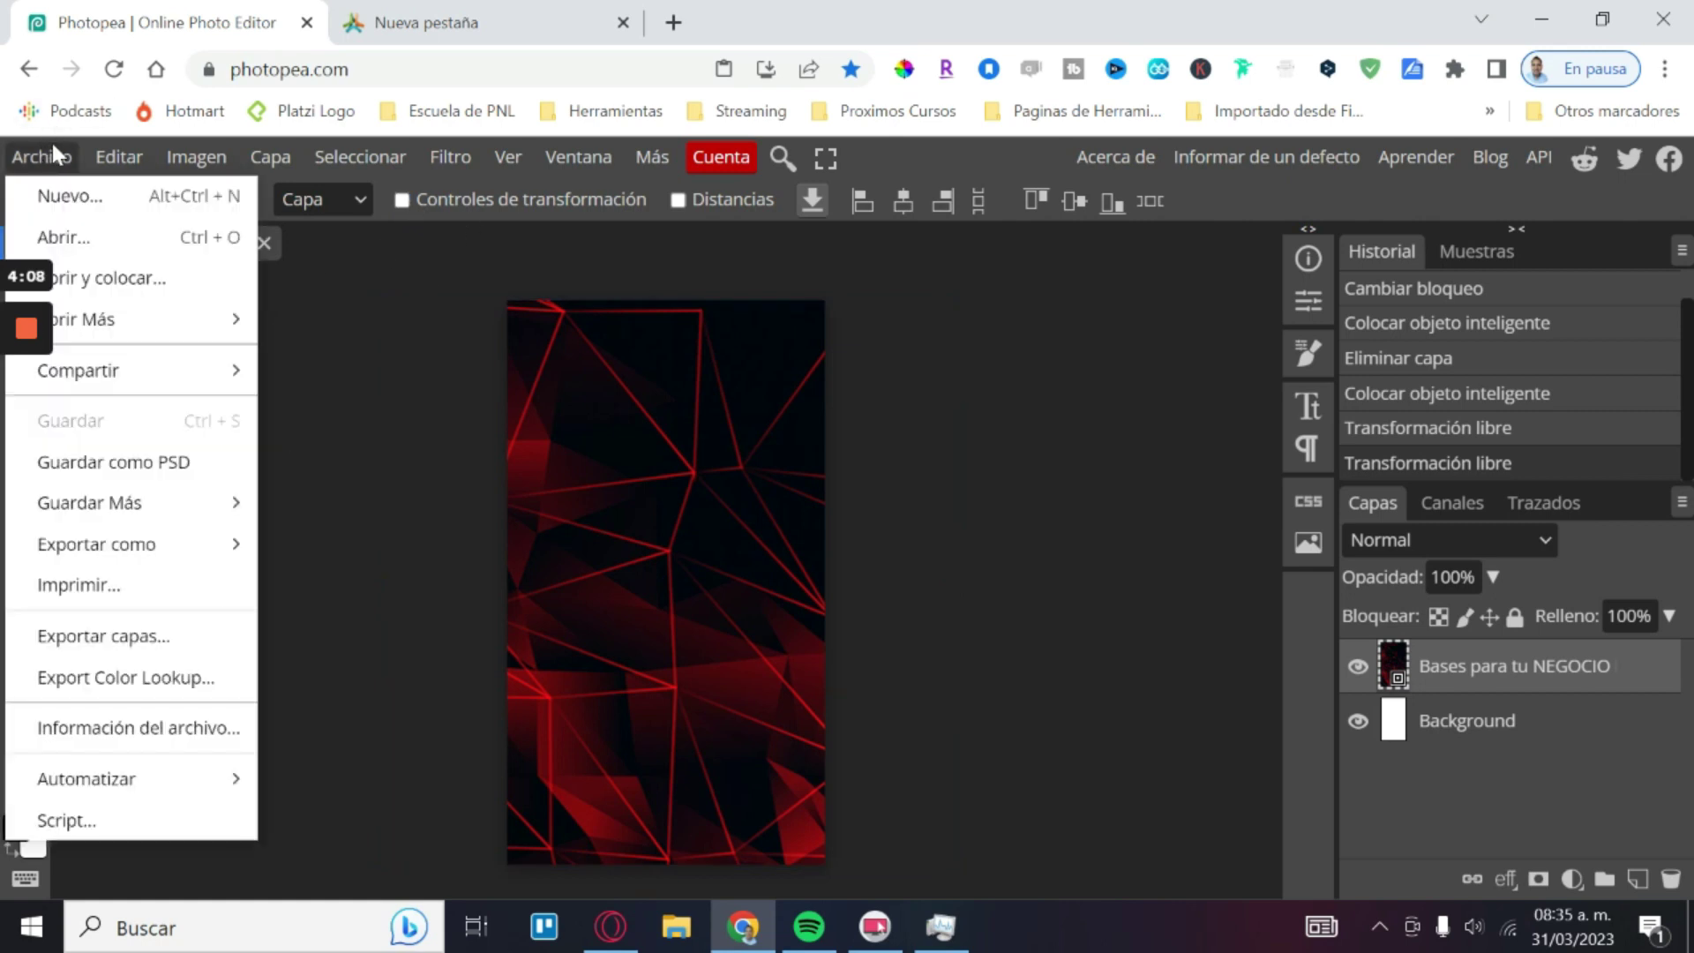
pyautogui.click(122, 282)
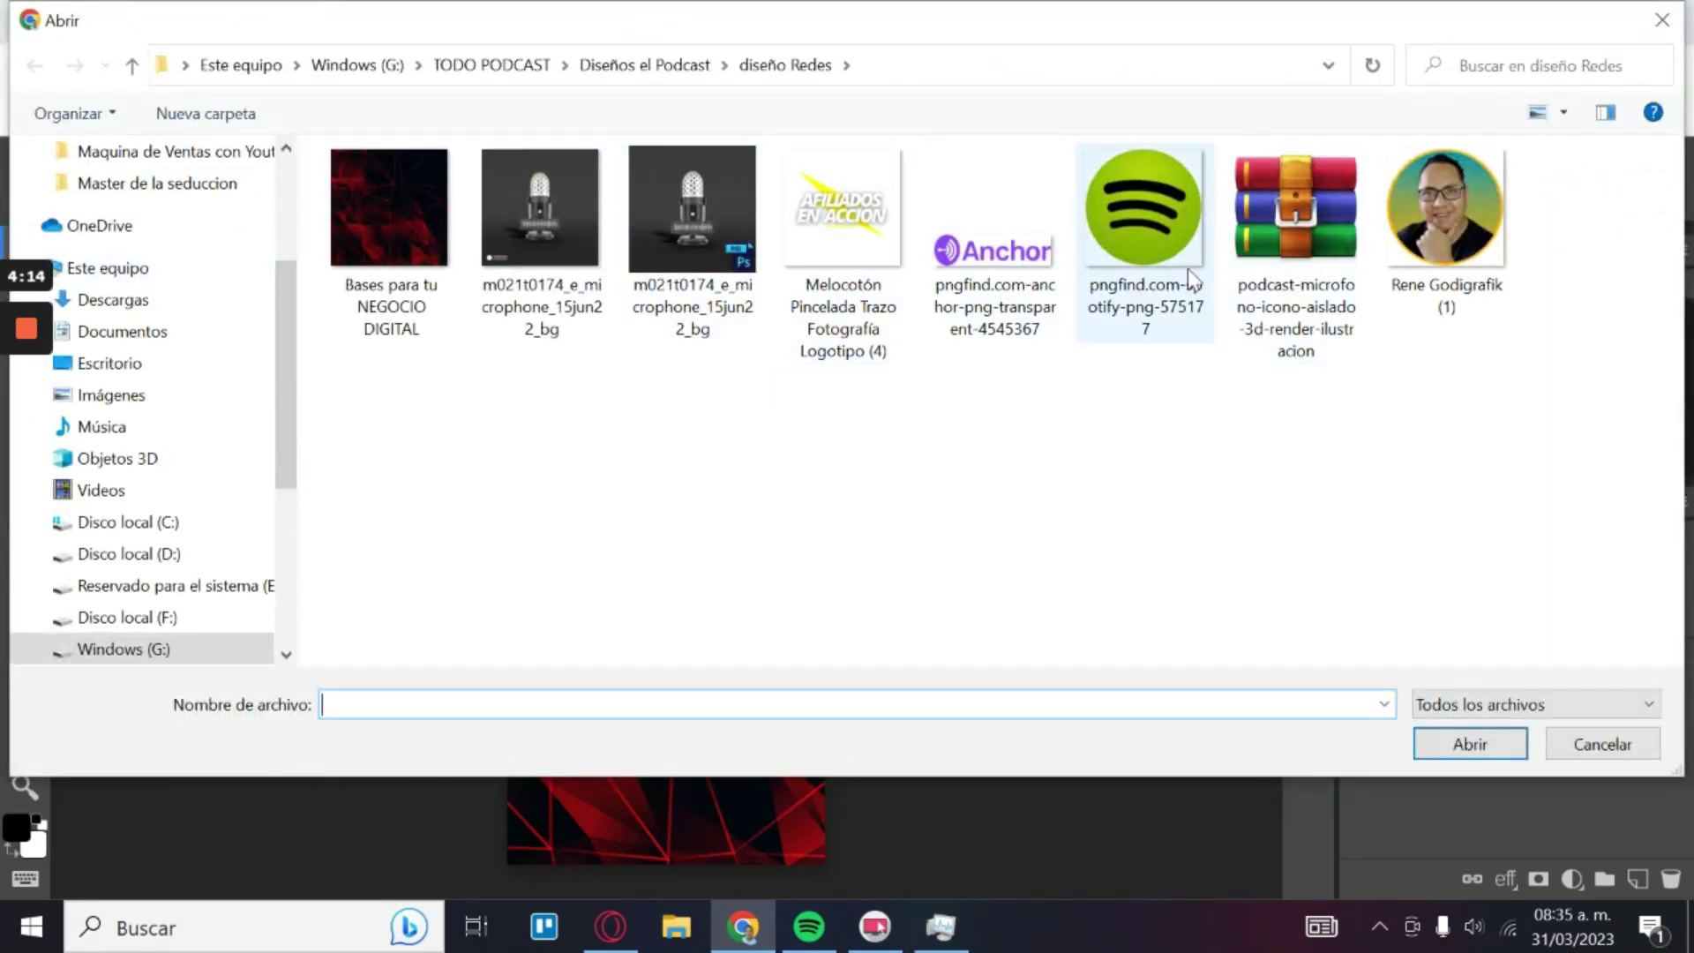
pyautogui.click(874, 264)
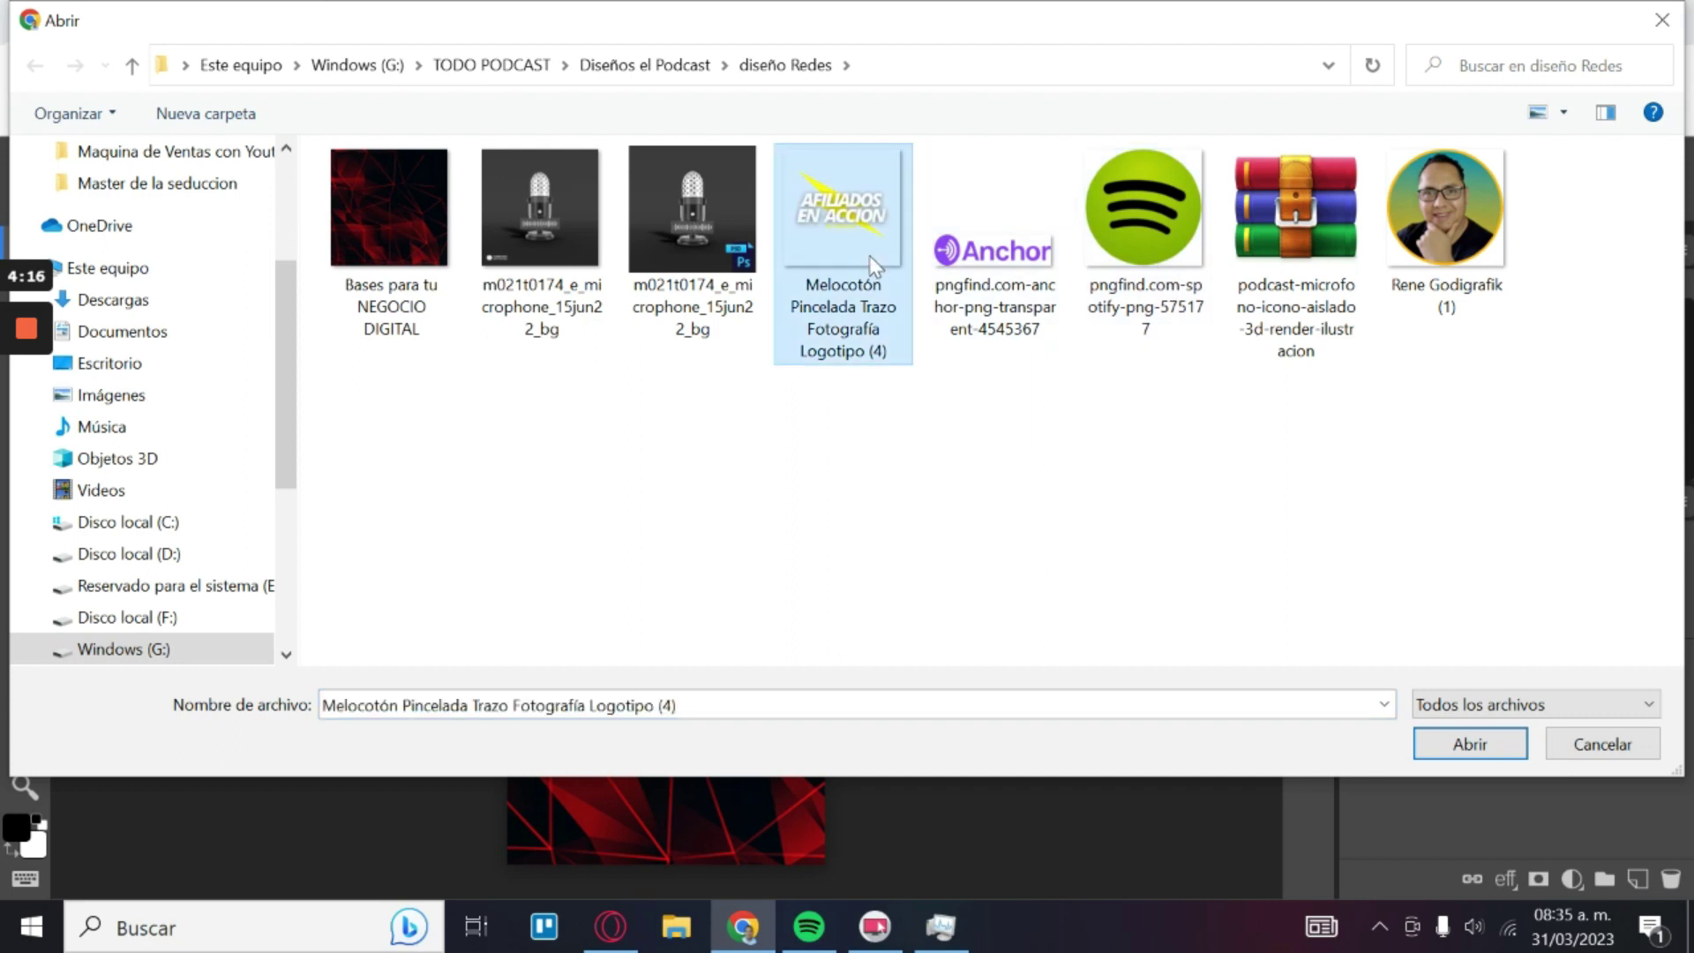
pyautogui.keyDown('ctrl'); pyautogui.click(976, 252); pyautogui.keyUp('ctrl')
pyautogui.keyDown('ctrl'); pyautogui.click(1152, 245); pyautogui.keyUp('ctrl')
pyautogui.click(1433, 741)
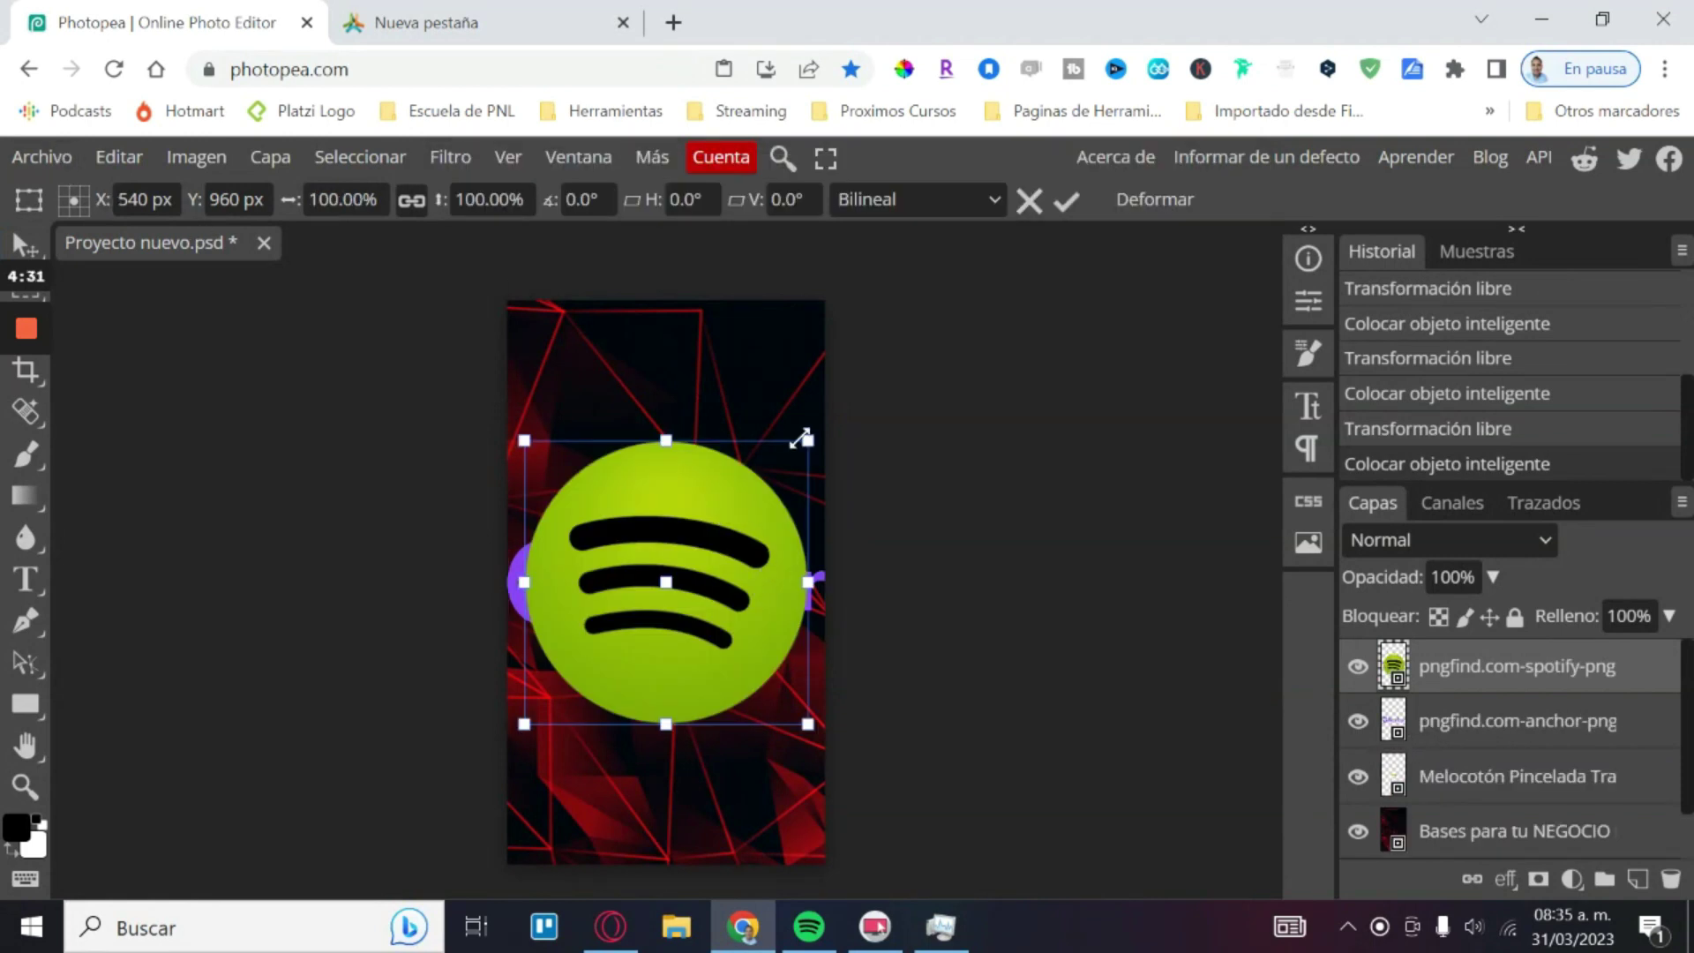
# Step: Shrink the Spotify logo to about 21% and move it to the upper left
pyautogui.moveTo(807, 441); pyautogui.dragTo(762, 470)
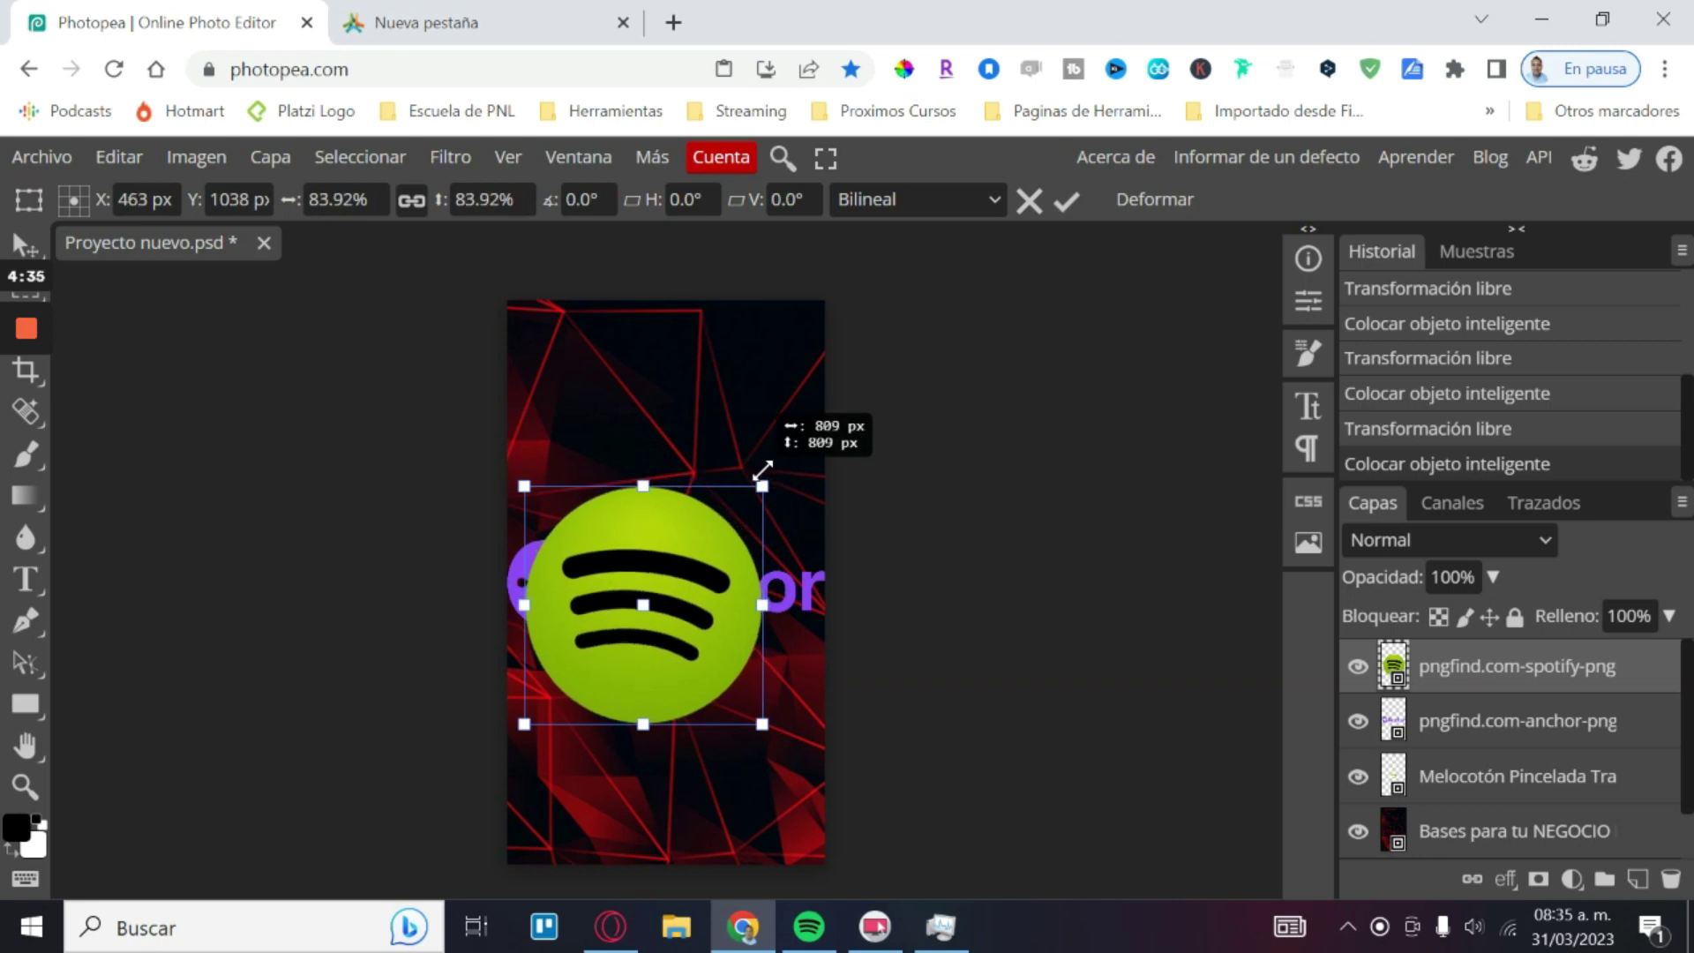
pyautogui.moveTo(763, 470); pyautogui.dragTo(758, 468)
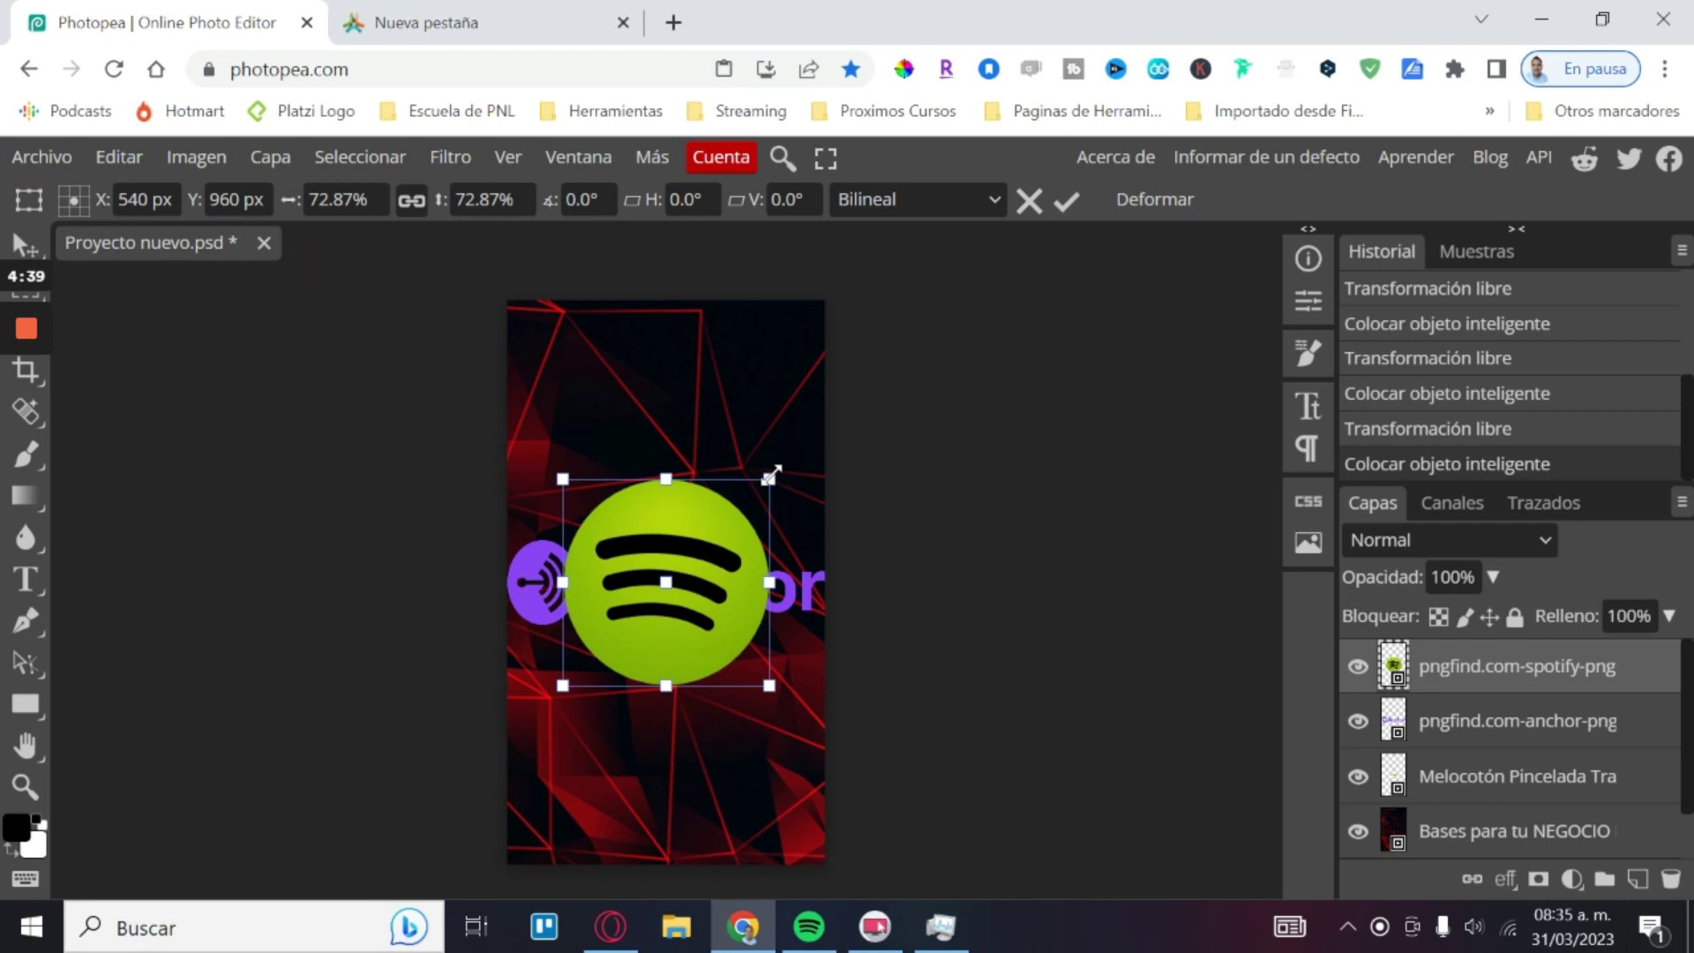
pyautogui.moveTo(772, 477)
pyautogui.mouseDown()
pyautogui.moveTo(717, 531)
pyautogui.moveTo(597, 452)
pyautogui.moveTo(600, 428)
pyautogui.mouseUp()
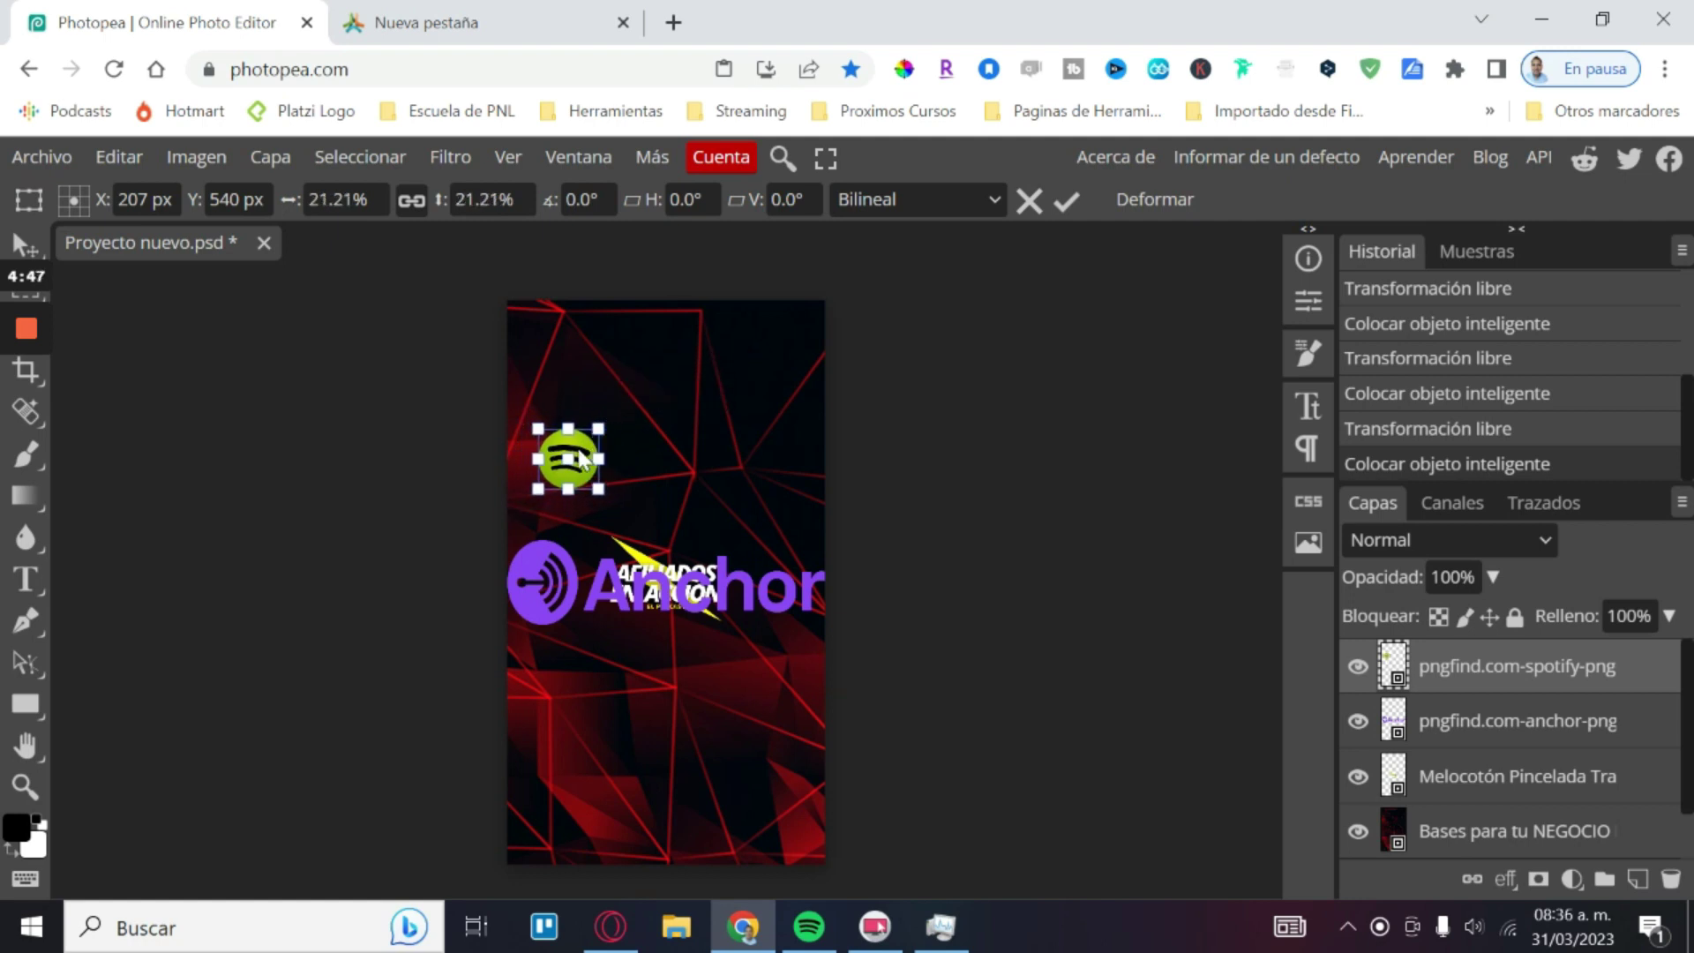
pyautogui.moveTo(583, 459); pyautogui.dragTo(572, 443)
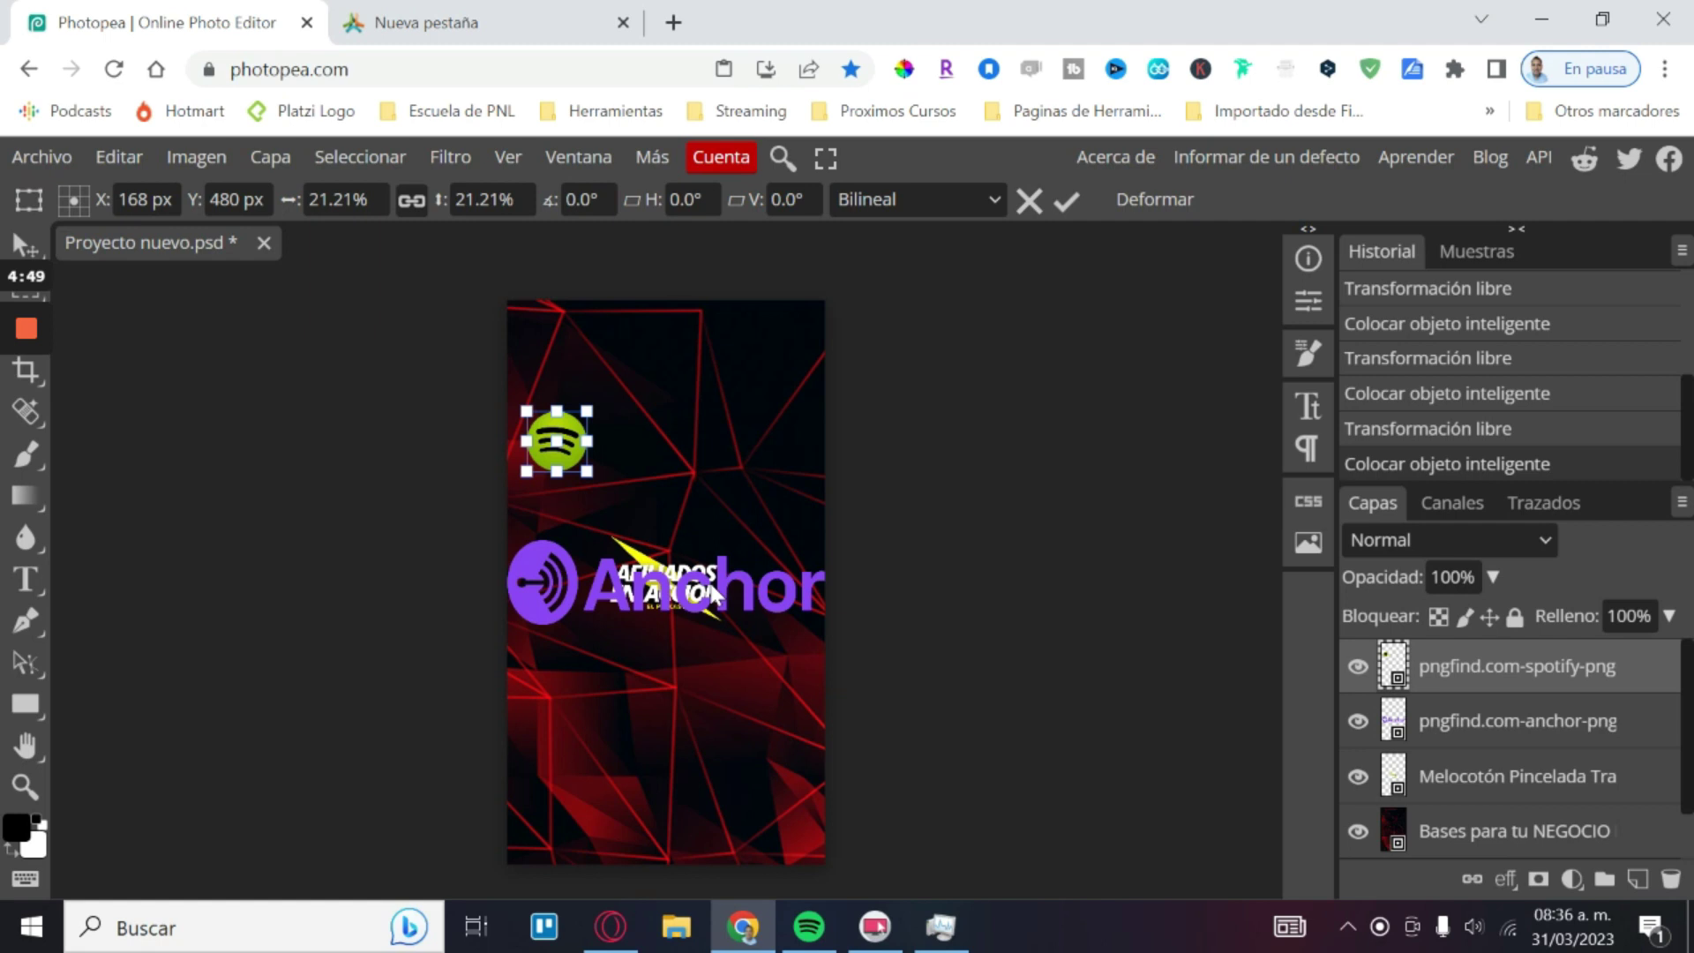
pyautogui.click(1066, 201)
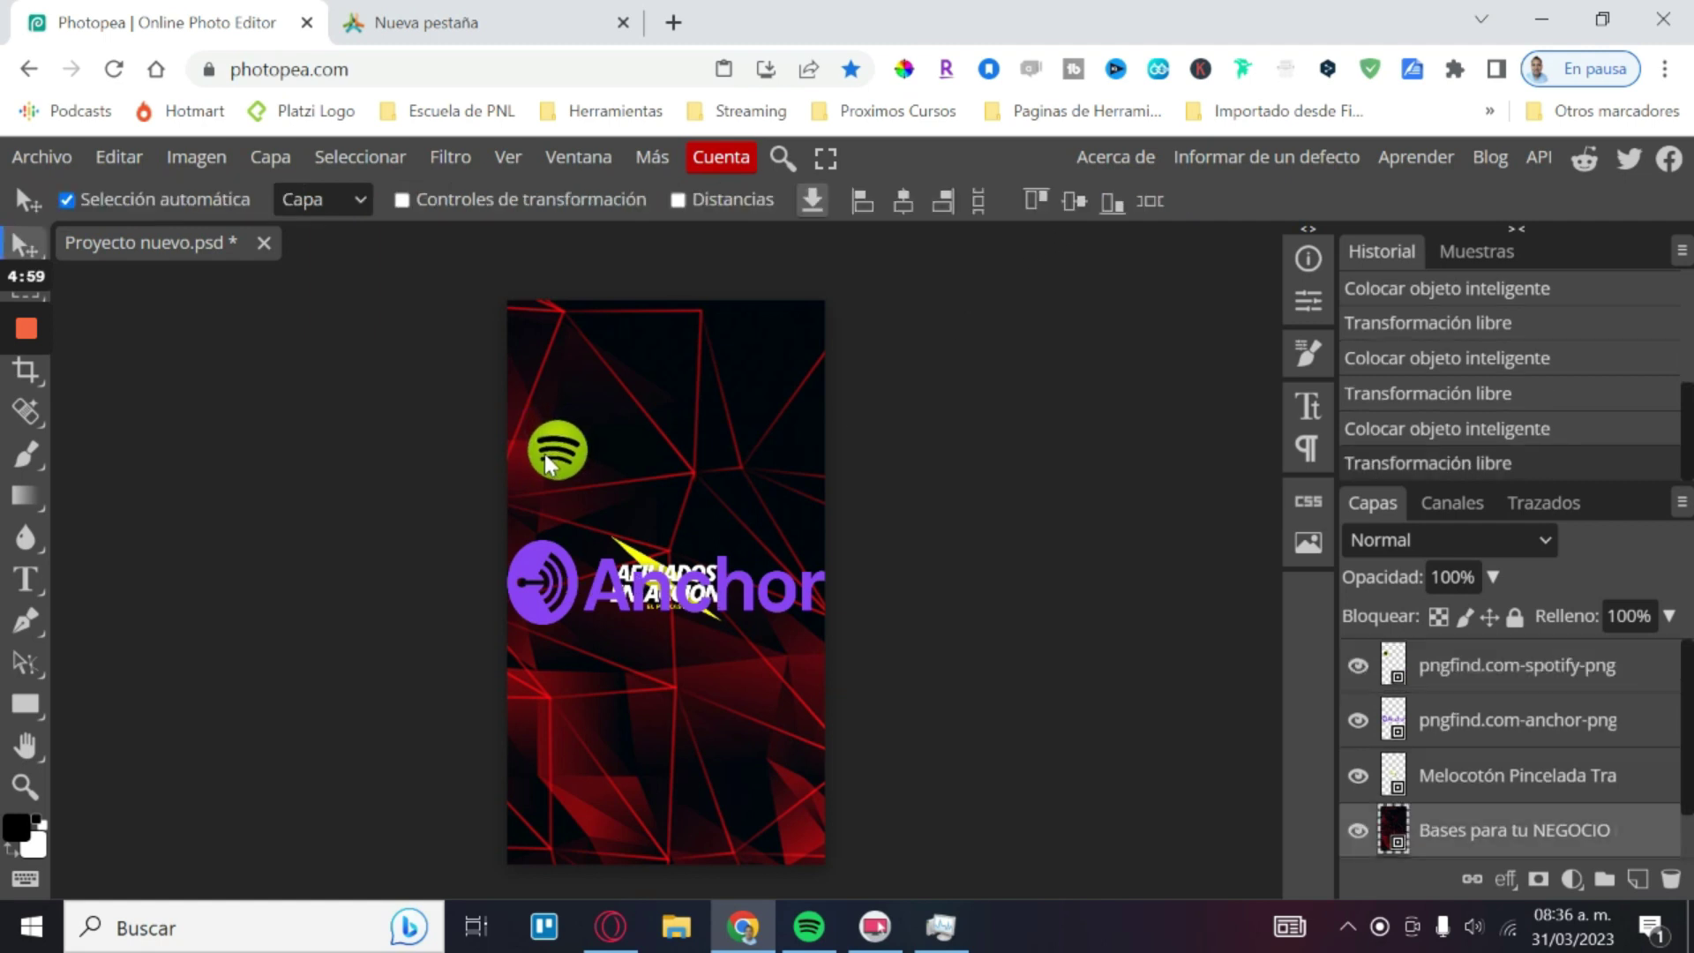
pyautogui.moveTo(548, 448); pyautogui.dragTo(549, 449)
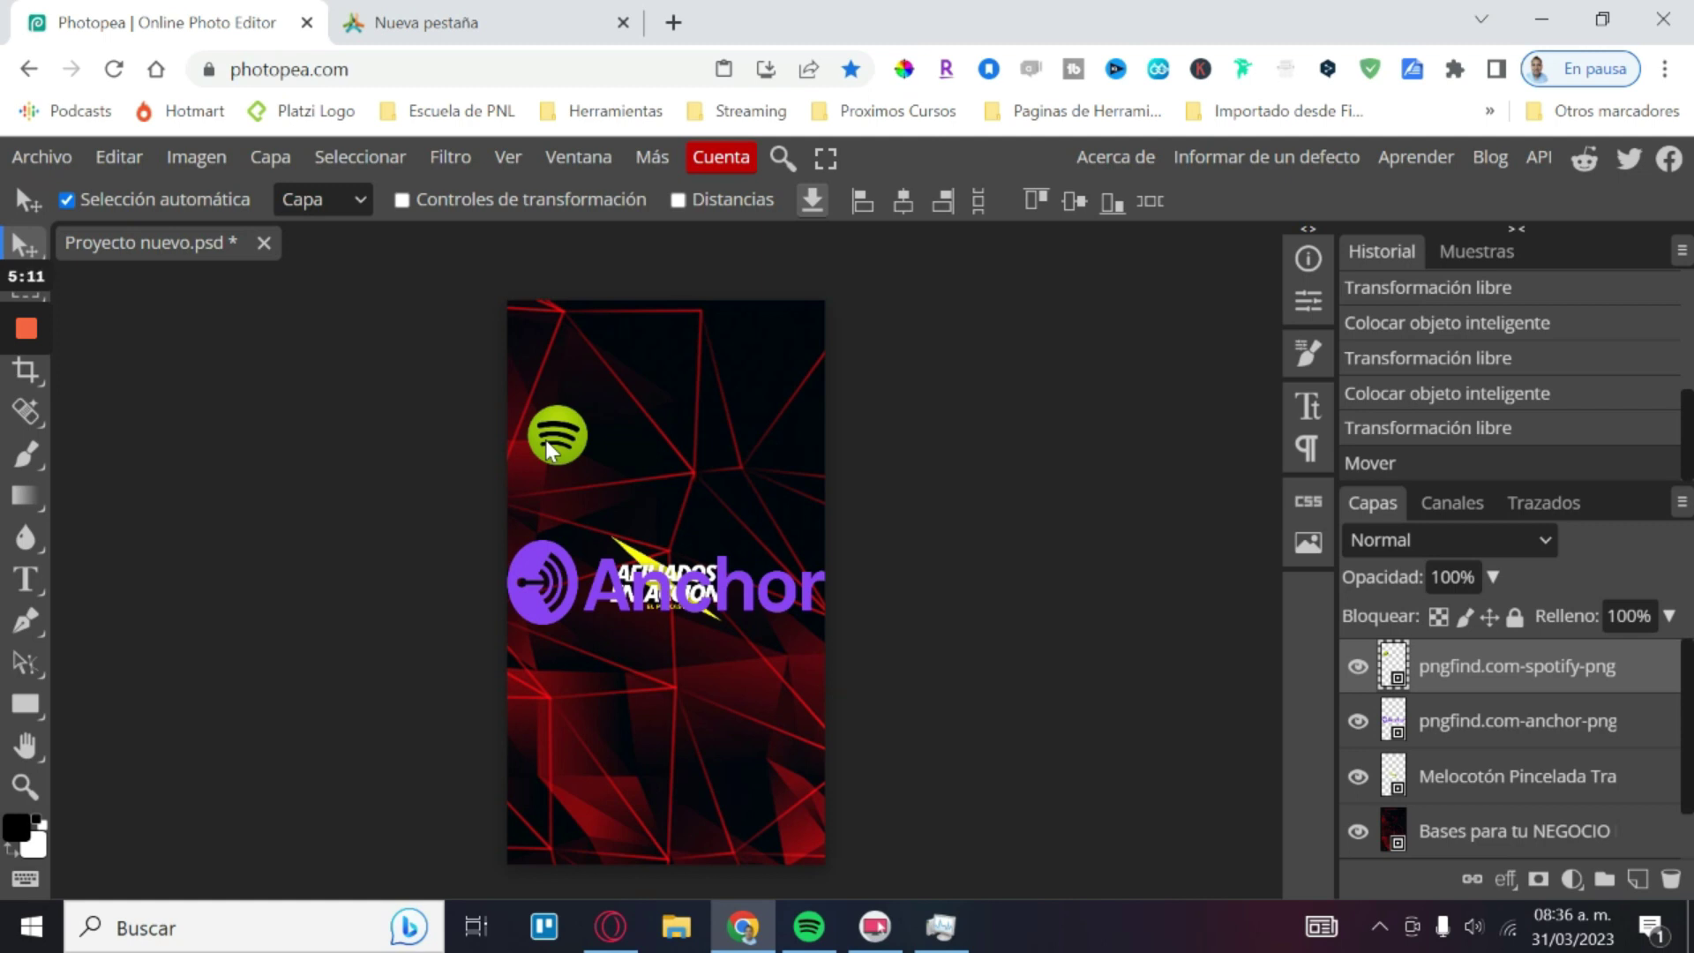
# Step: Nudge the Spotify logo up and move the Afiliados en Acción logo below the Anchor logo
pyautogui.click(623, 22)
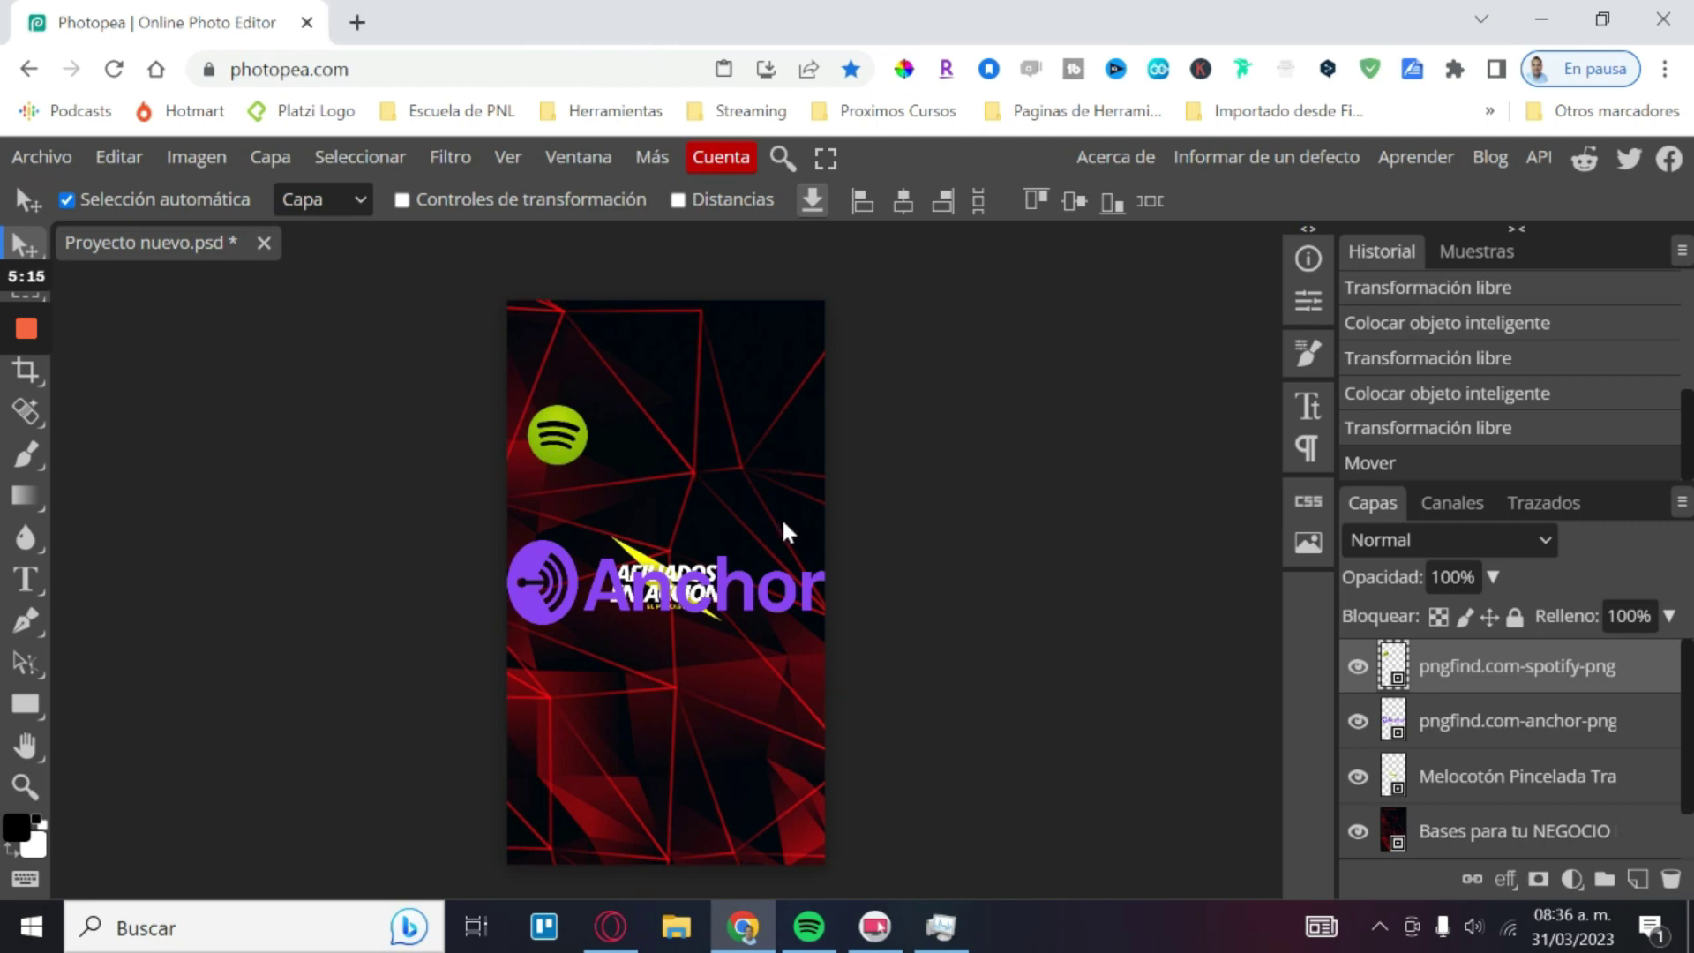
pyautogui.moveTo(560, 447); pyautogui.dragTo(561, 434)
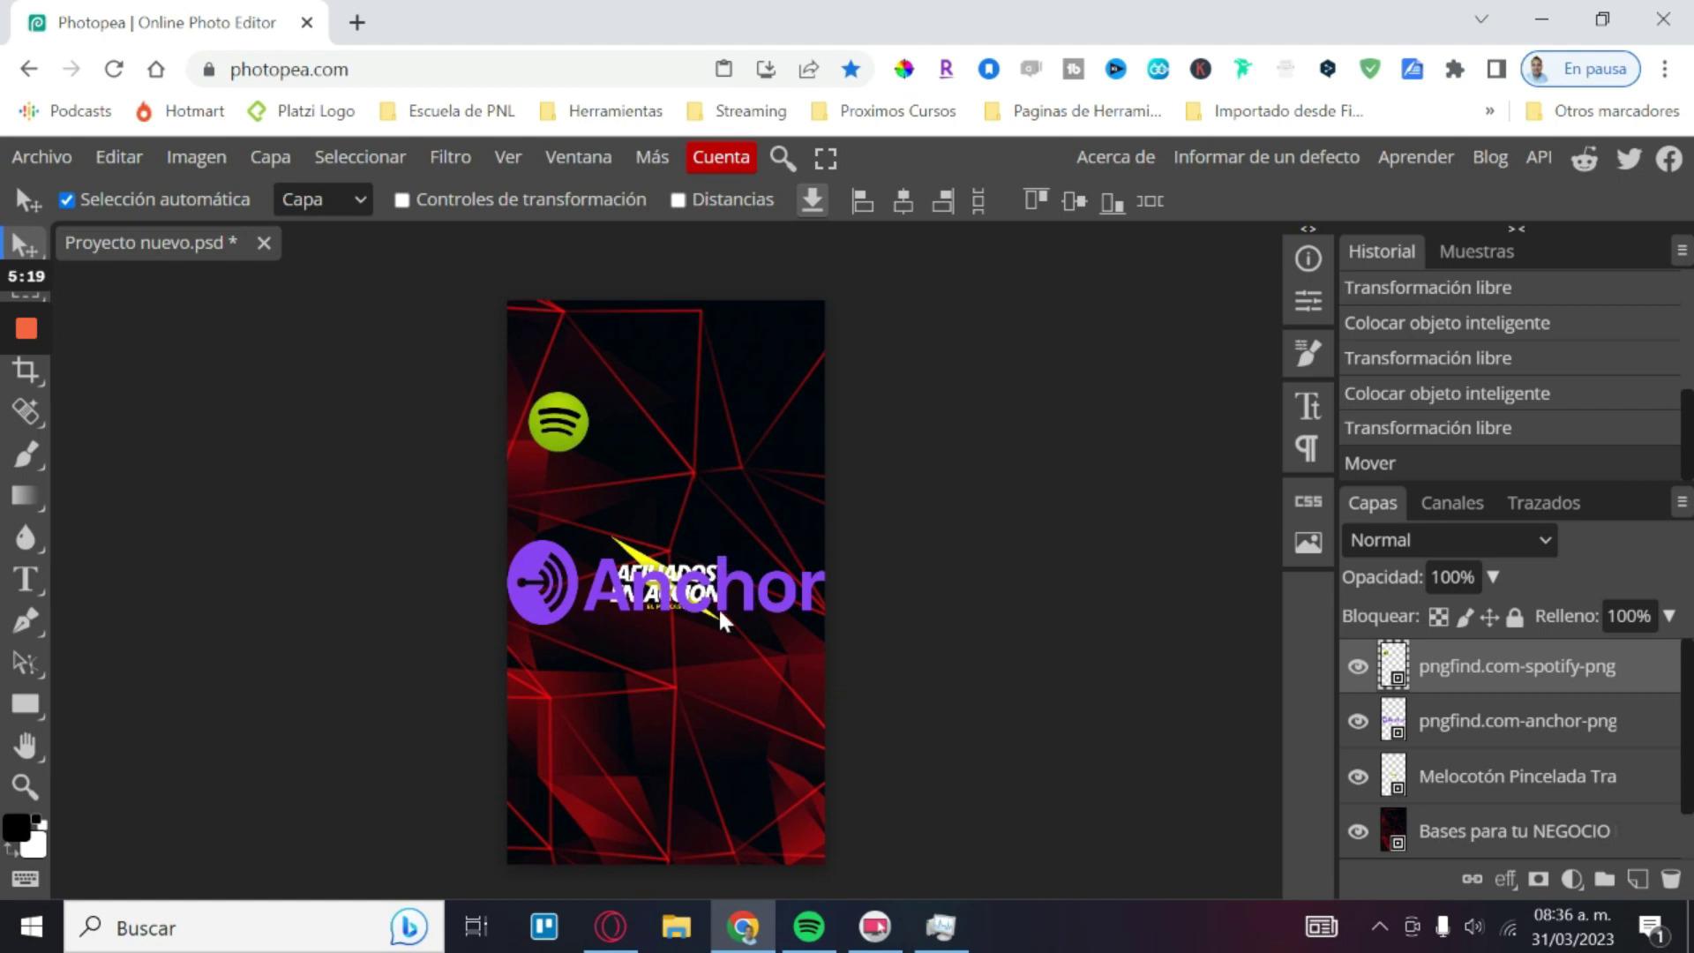
pyautogui.click(1511, 729)
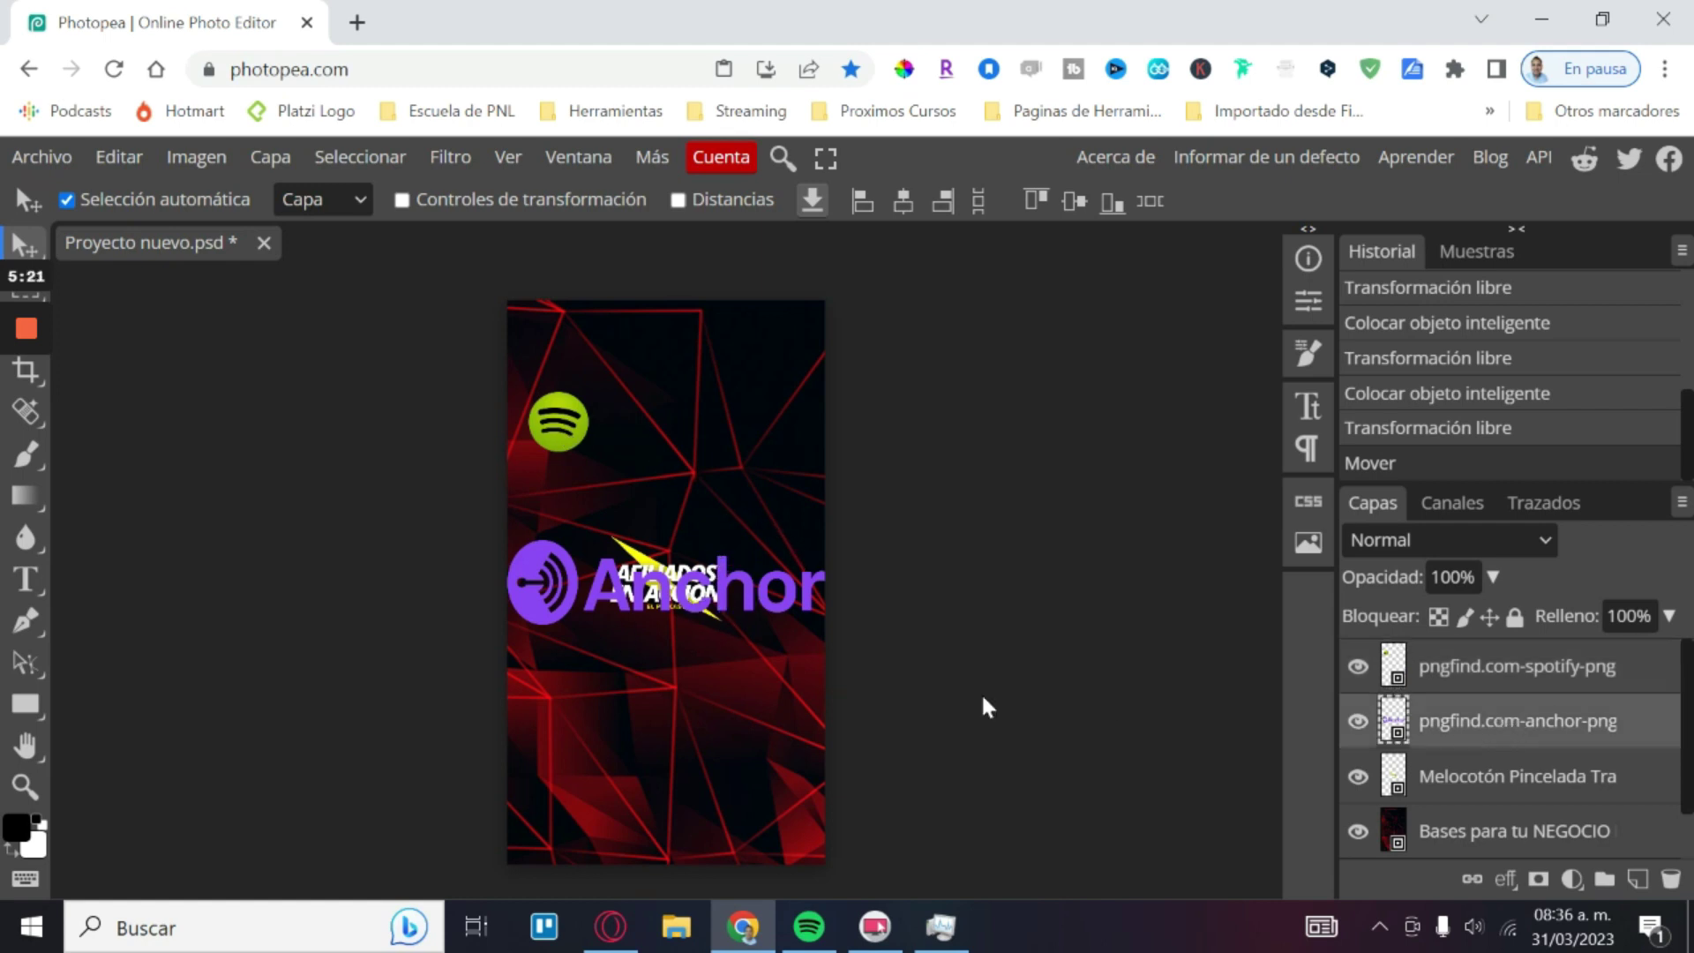
pyautogui.moveTo(709, 607); pyautogui.dragTo(721, 770)
pyautogui.click(760, 593)
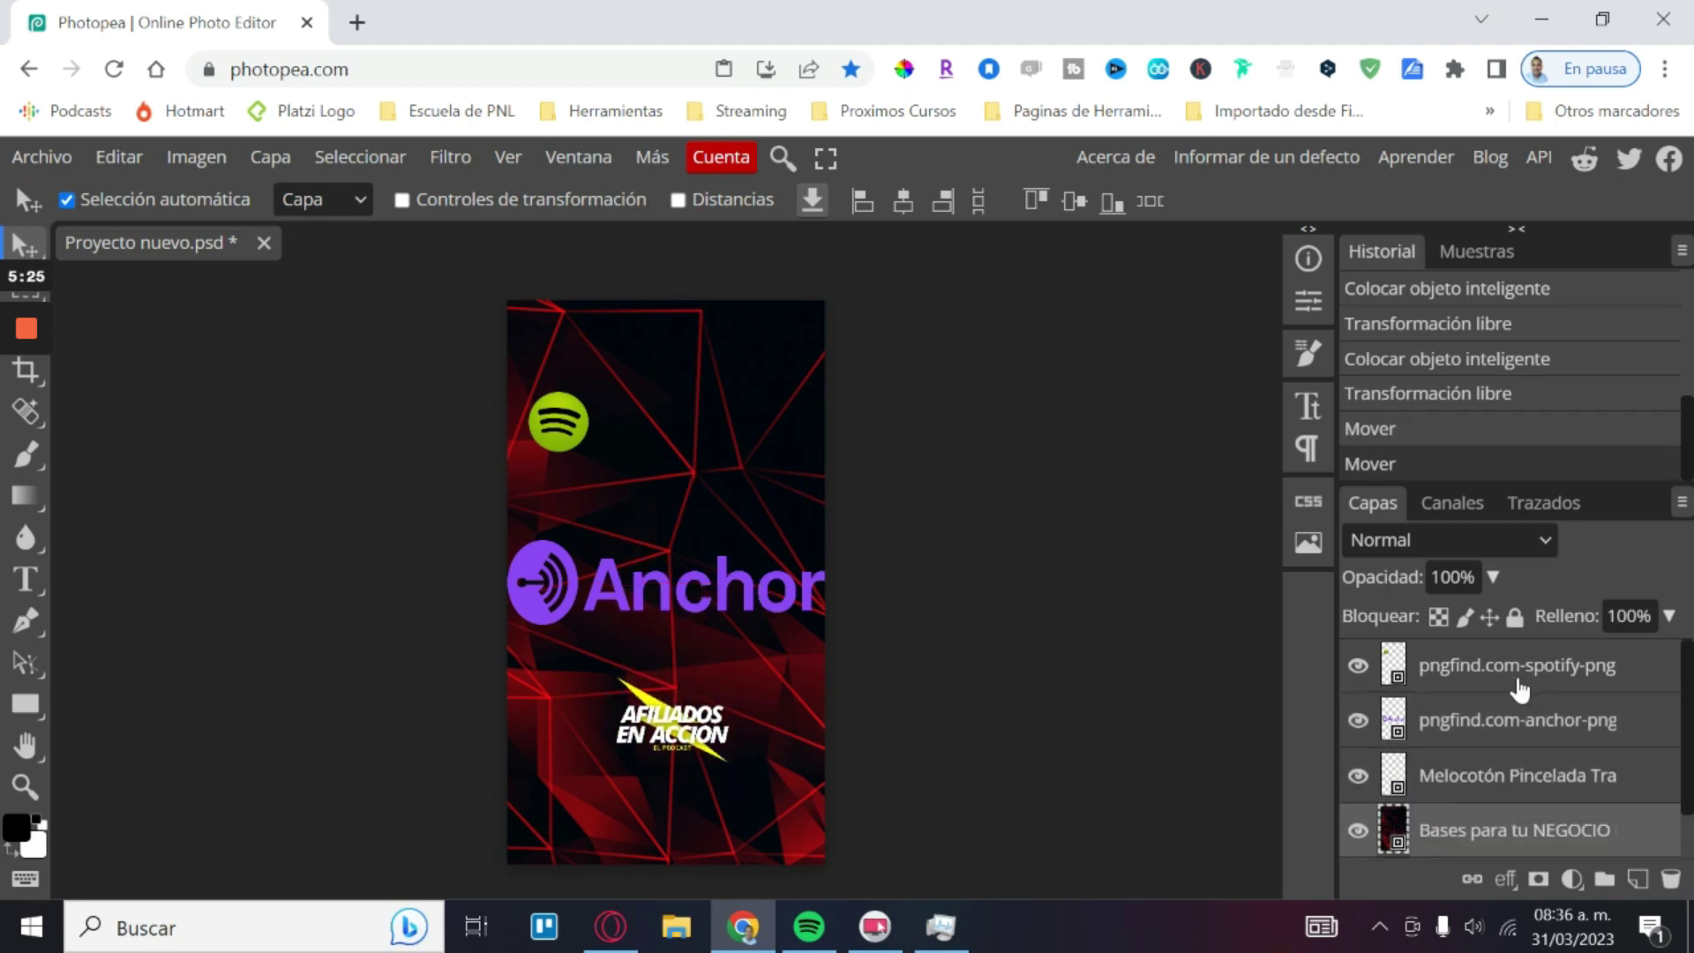
pyautogui.click(1496, 719)
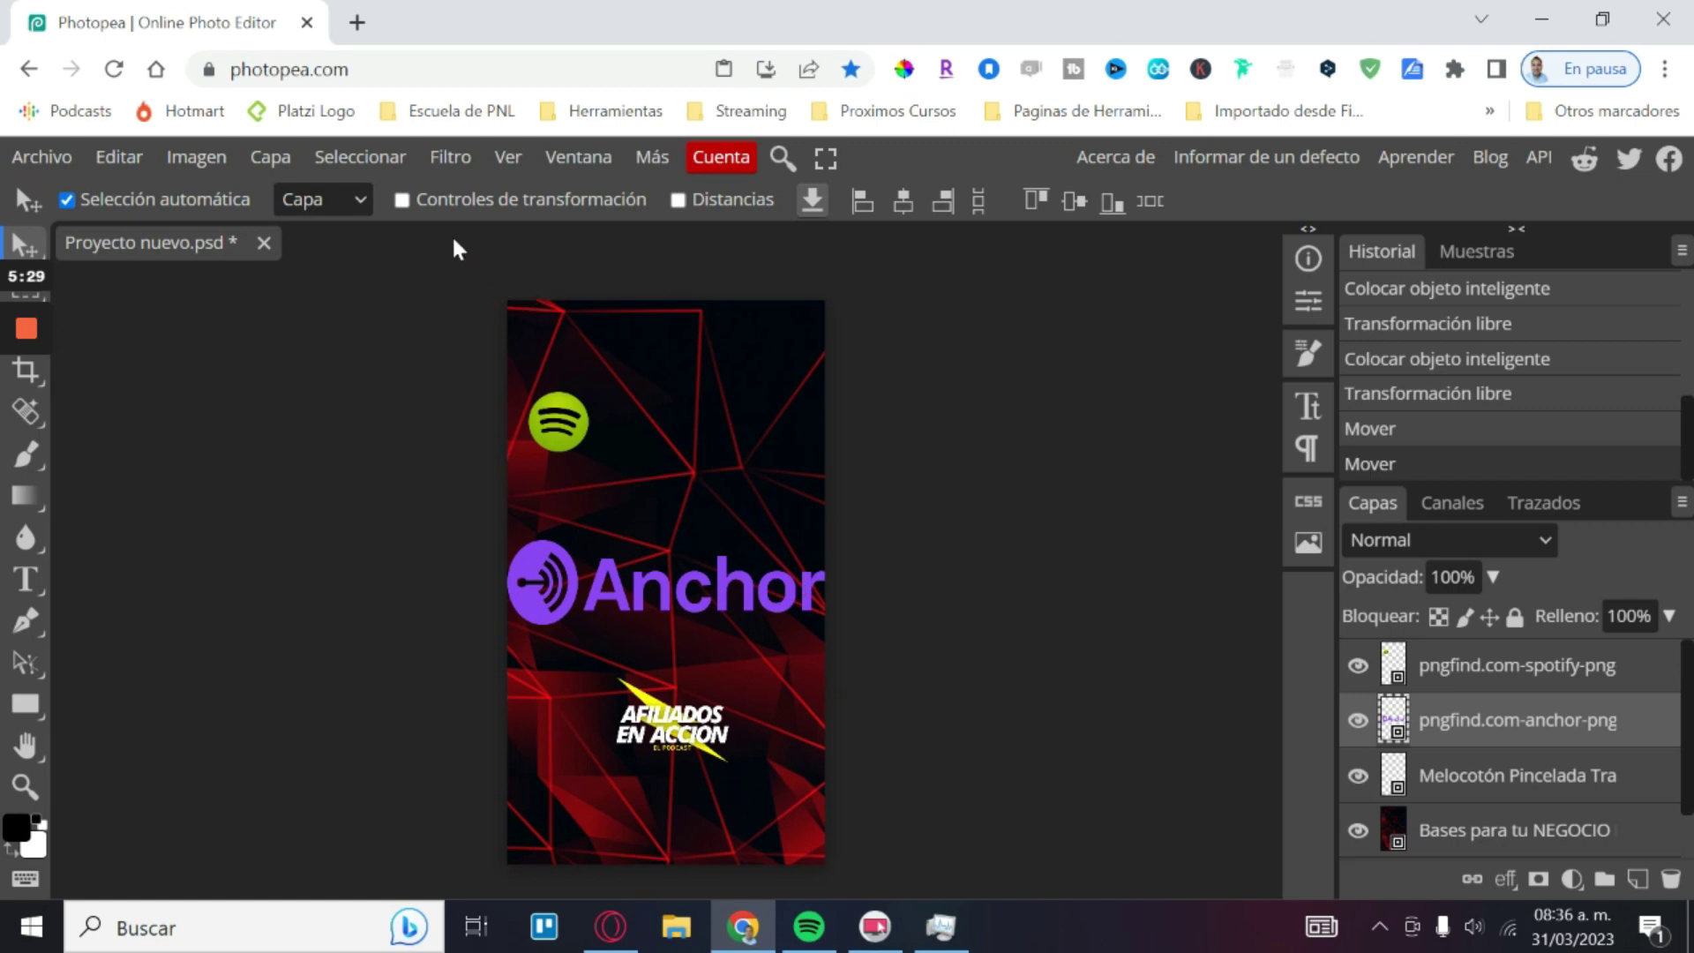
pyautogui.click(402, 200)
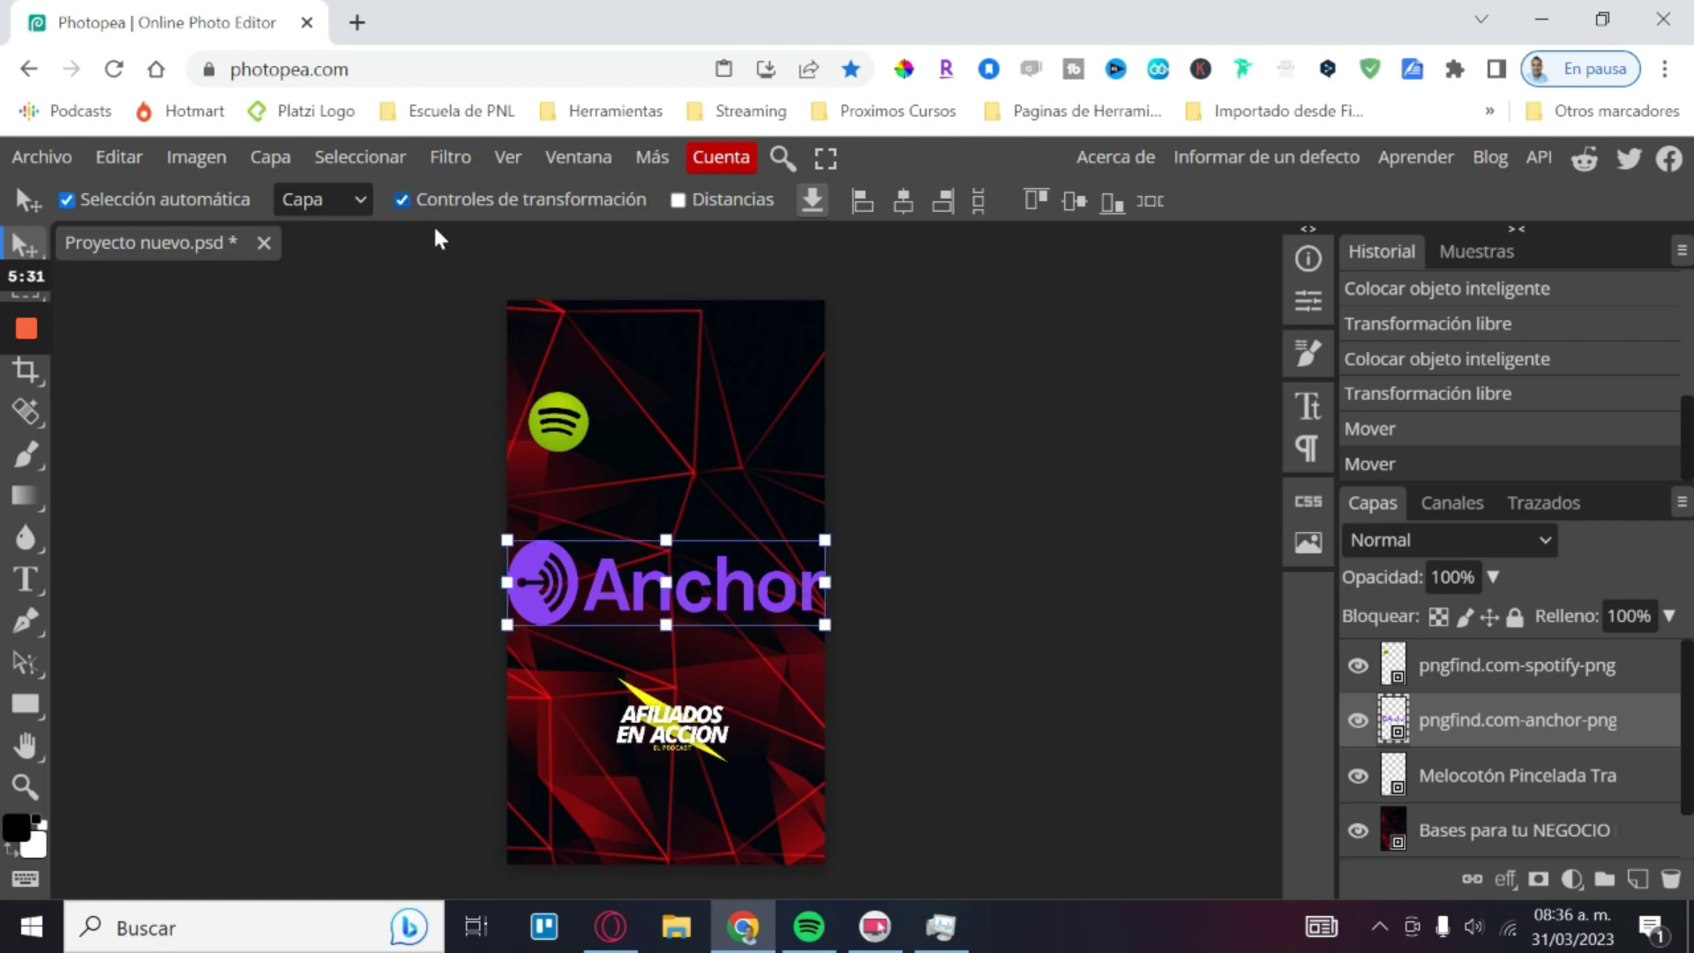
# Step: Shrink the Anchor logo and position it beside the Spotify logo
pyautogui.moveTo(825, 541)
pyautogui.mouseDown()
pyautogui.moveTo(694, 593)
pyautogui.moveTo(764, 437)
pyautogui.moveTo(645, 452)
pyautogui.mouseUp()
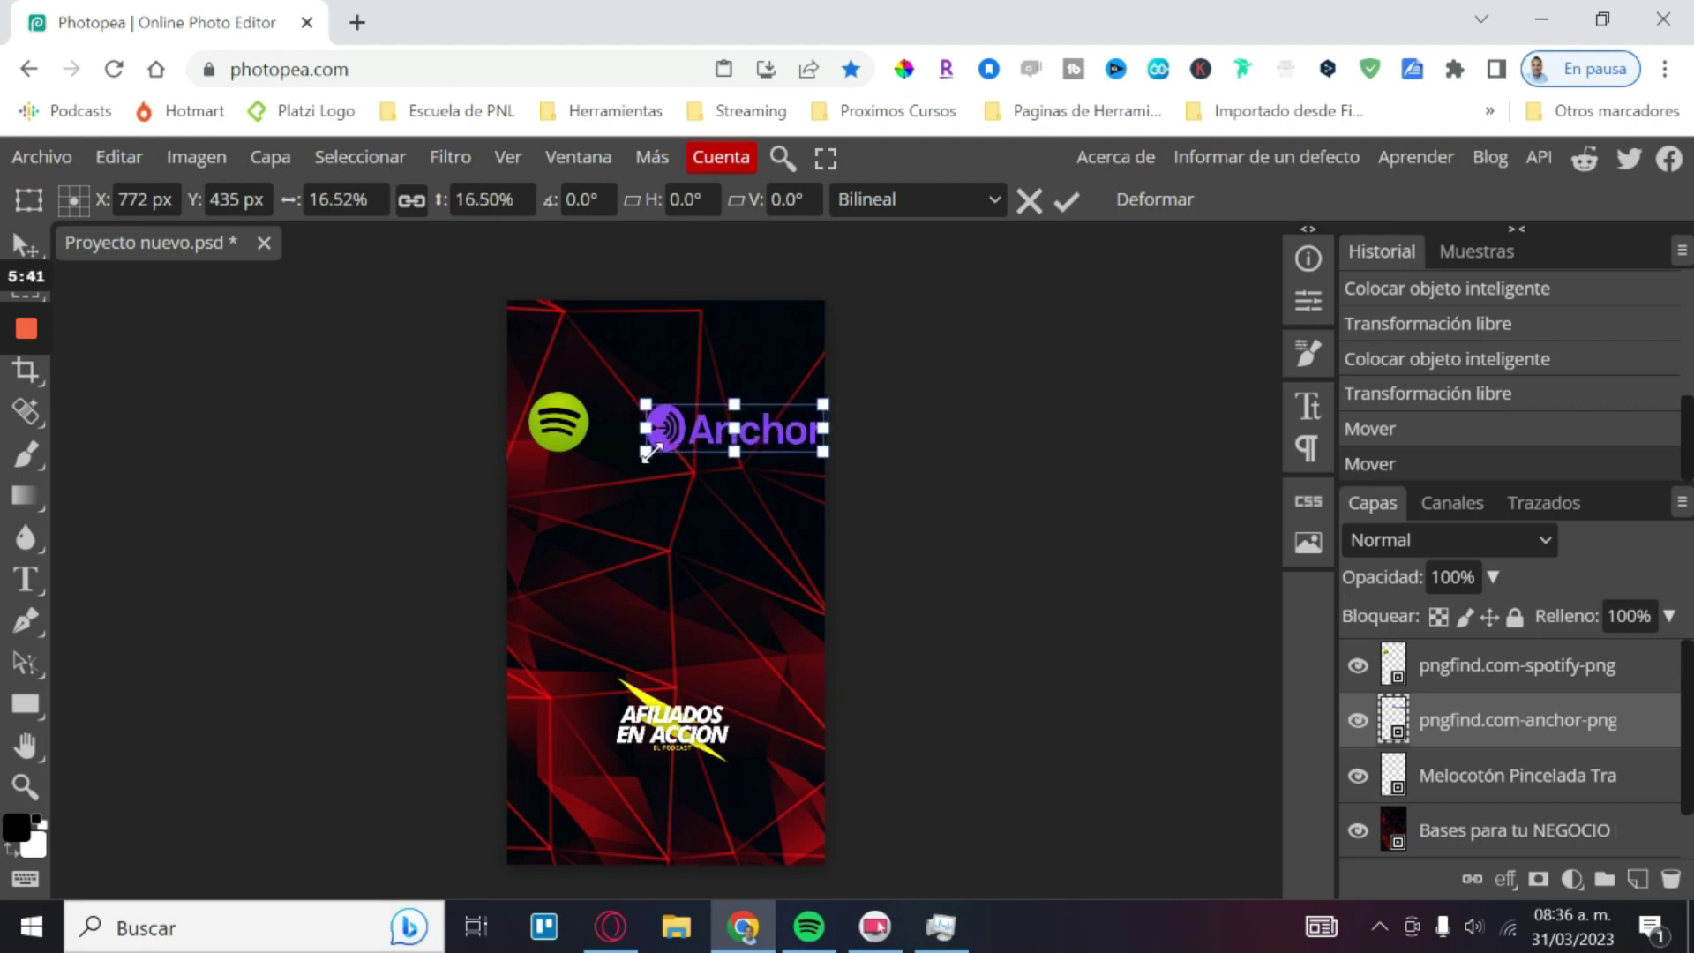
pyautogui.moveTo(770, 434); pyautogui.dragTo(753, 434)
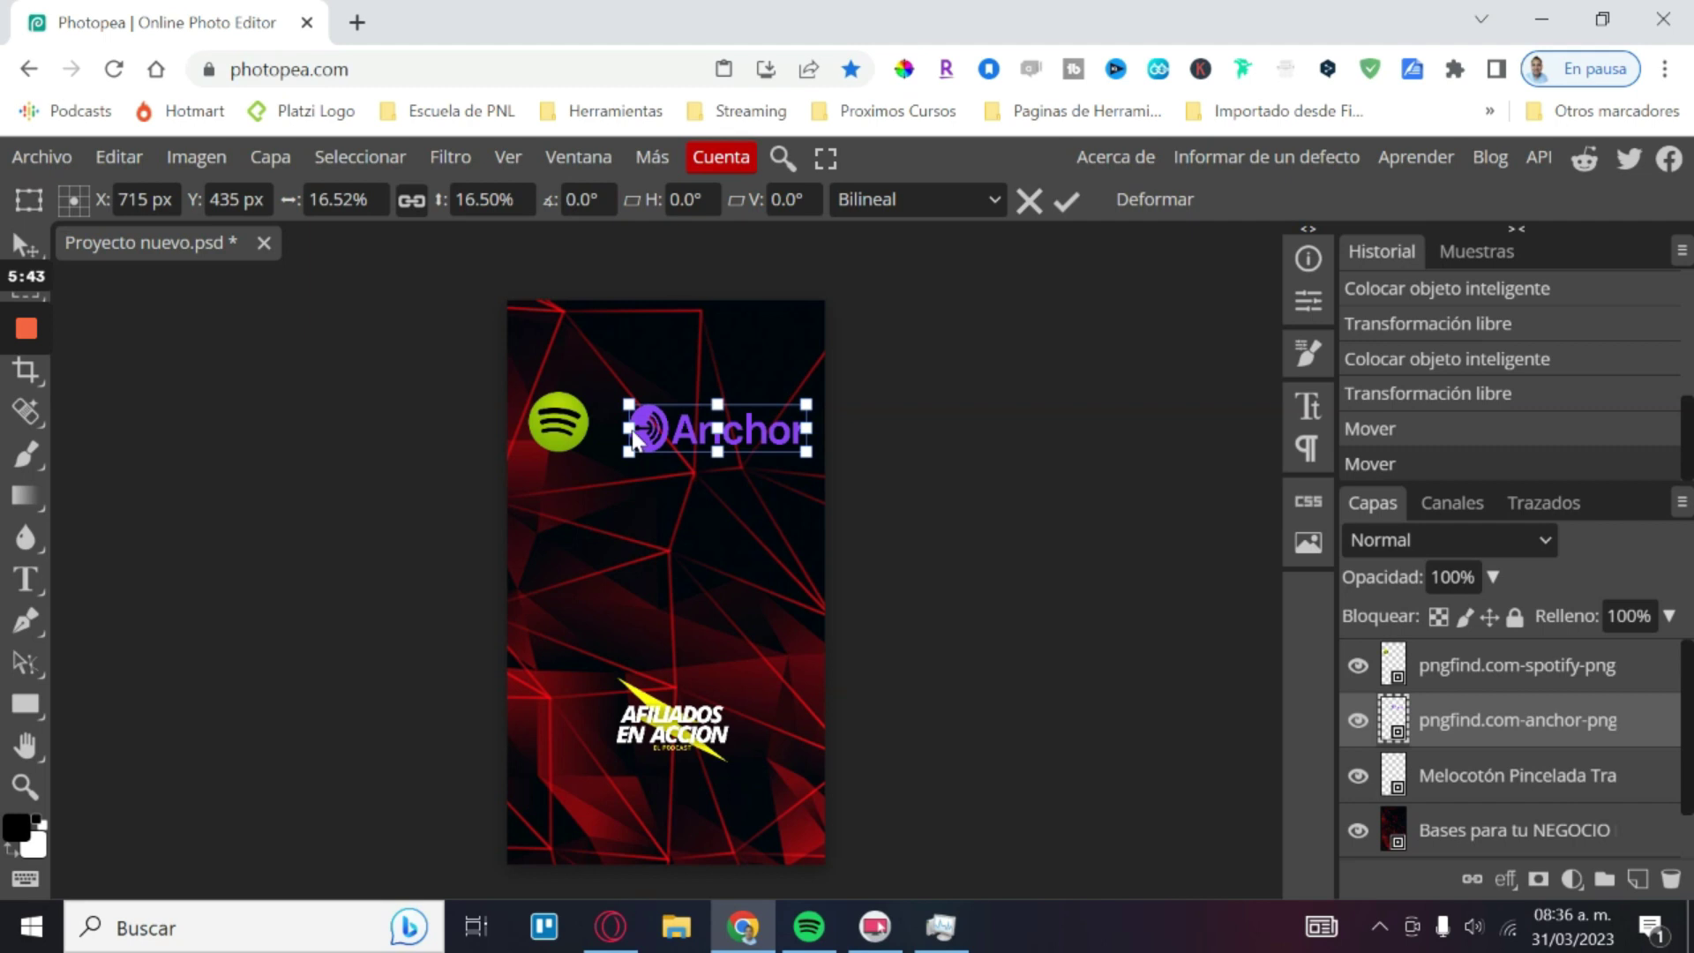
pyautogui.moveTo(551, 434); pyautogui.dragTo(556, 434)
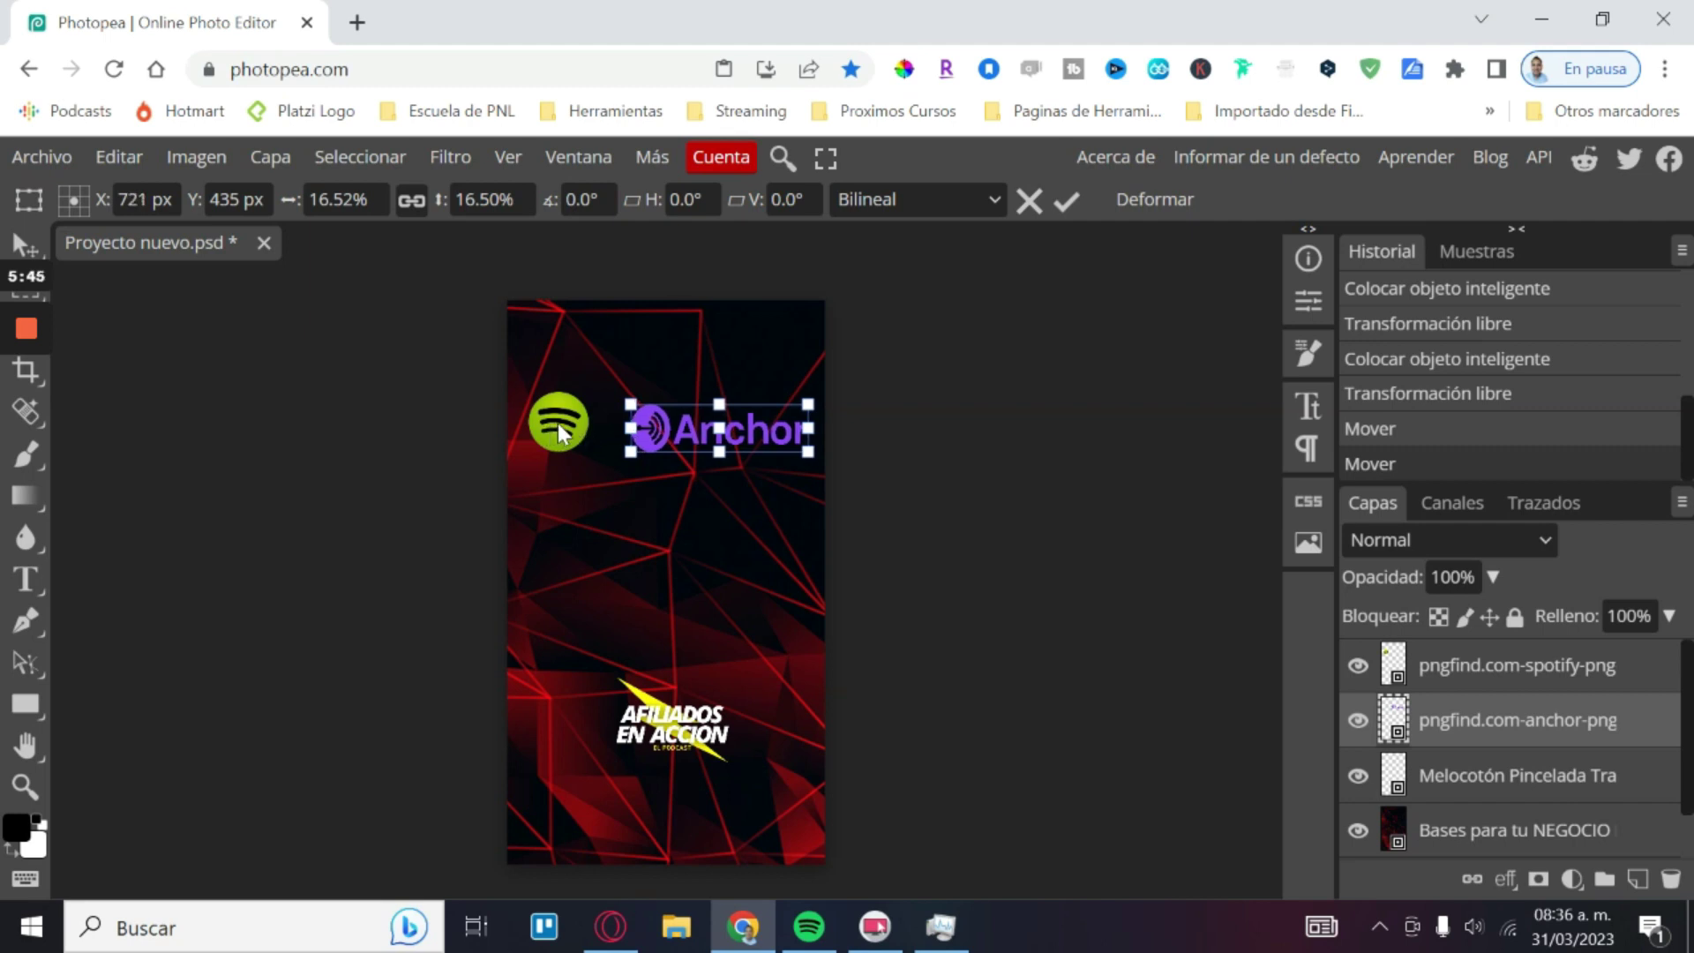
pyautogui.press('Return')
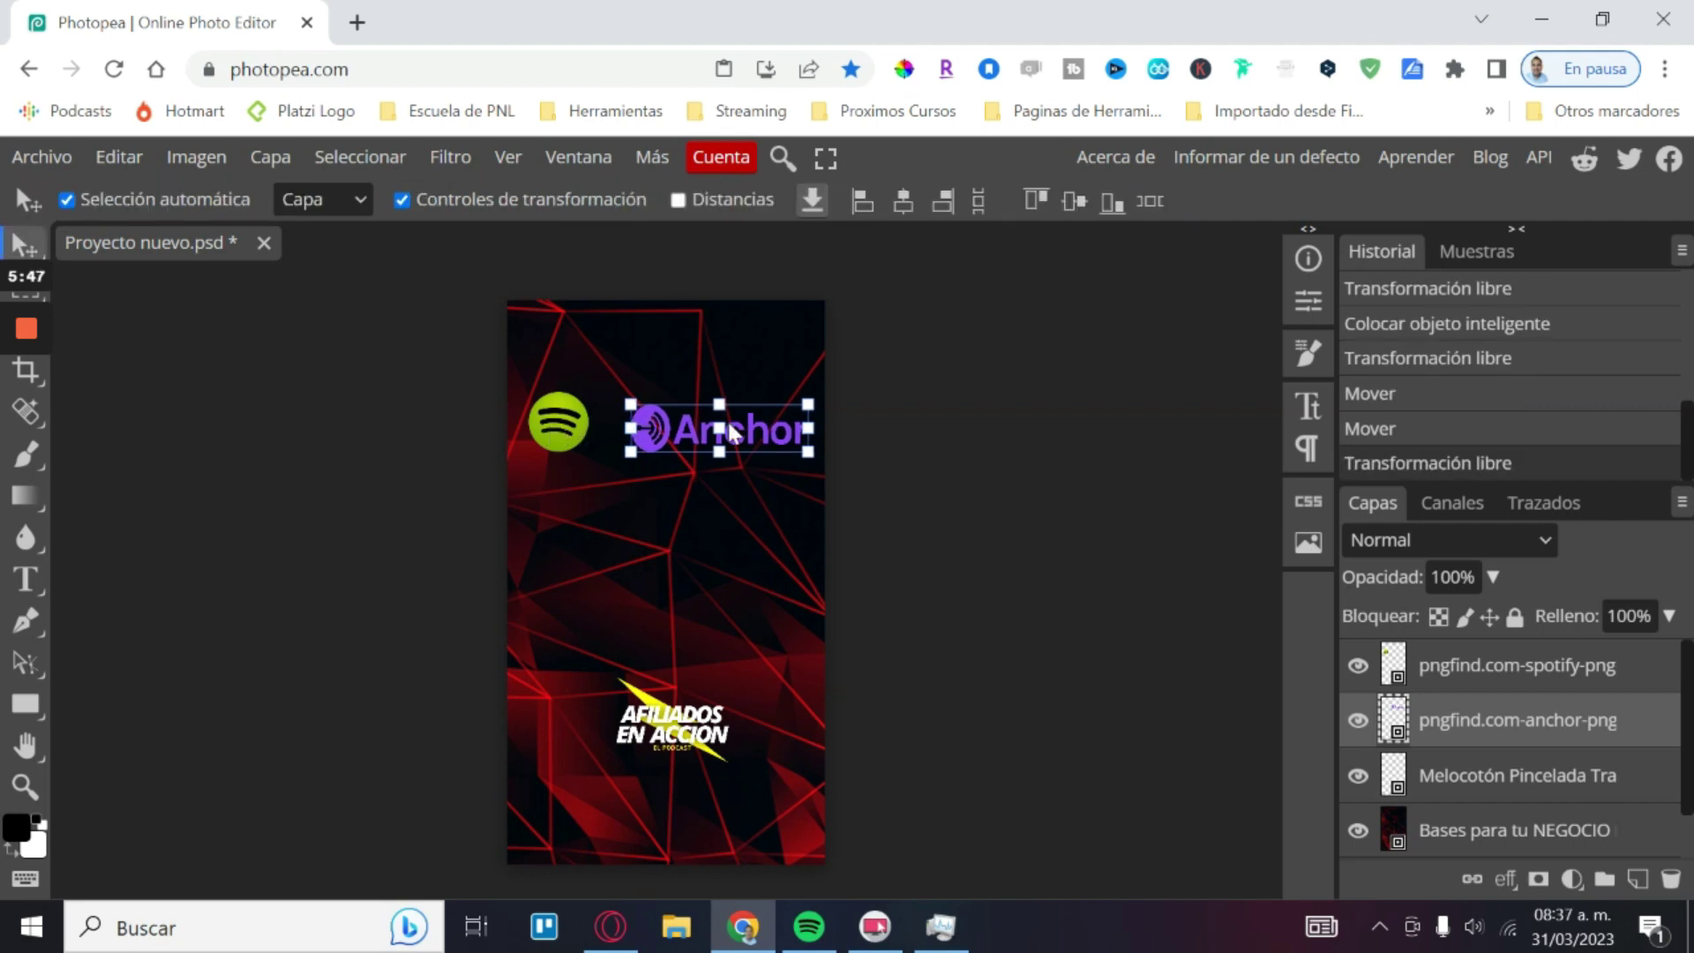
# Step: Shrink the Spotify logo and fine-tune both logos side by side at the top
pyautogui.click(554, 422)
pyautogui.moveTo(588, 390)
pyautogui.mouseDown()
pyautogui.moveTo(574, 430)
pyautogui.moveTo(600, 448)
pyautogui.moveTo(552, 446)
pyautogui.mouseUp()
pyautogui.press('Left')
pyautogui.press('Left')
pyautogui.press('Left')
pyautogui.press('Up')
pyautogui.press('Up')
pyautogui.press('Up')
pyautogui.click(1485, 719)
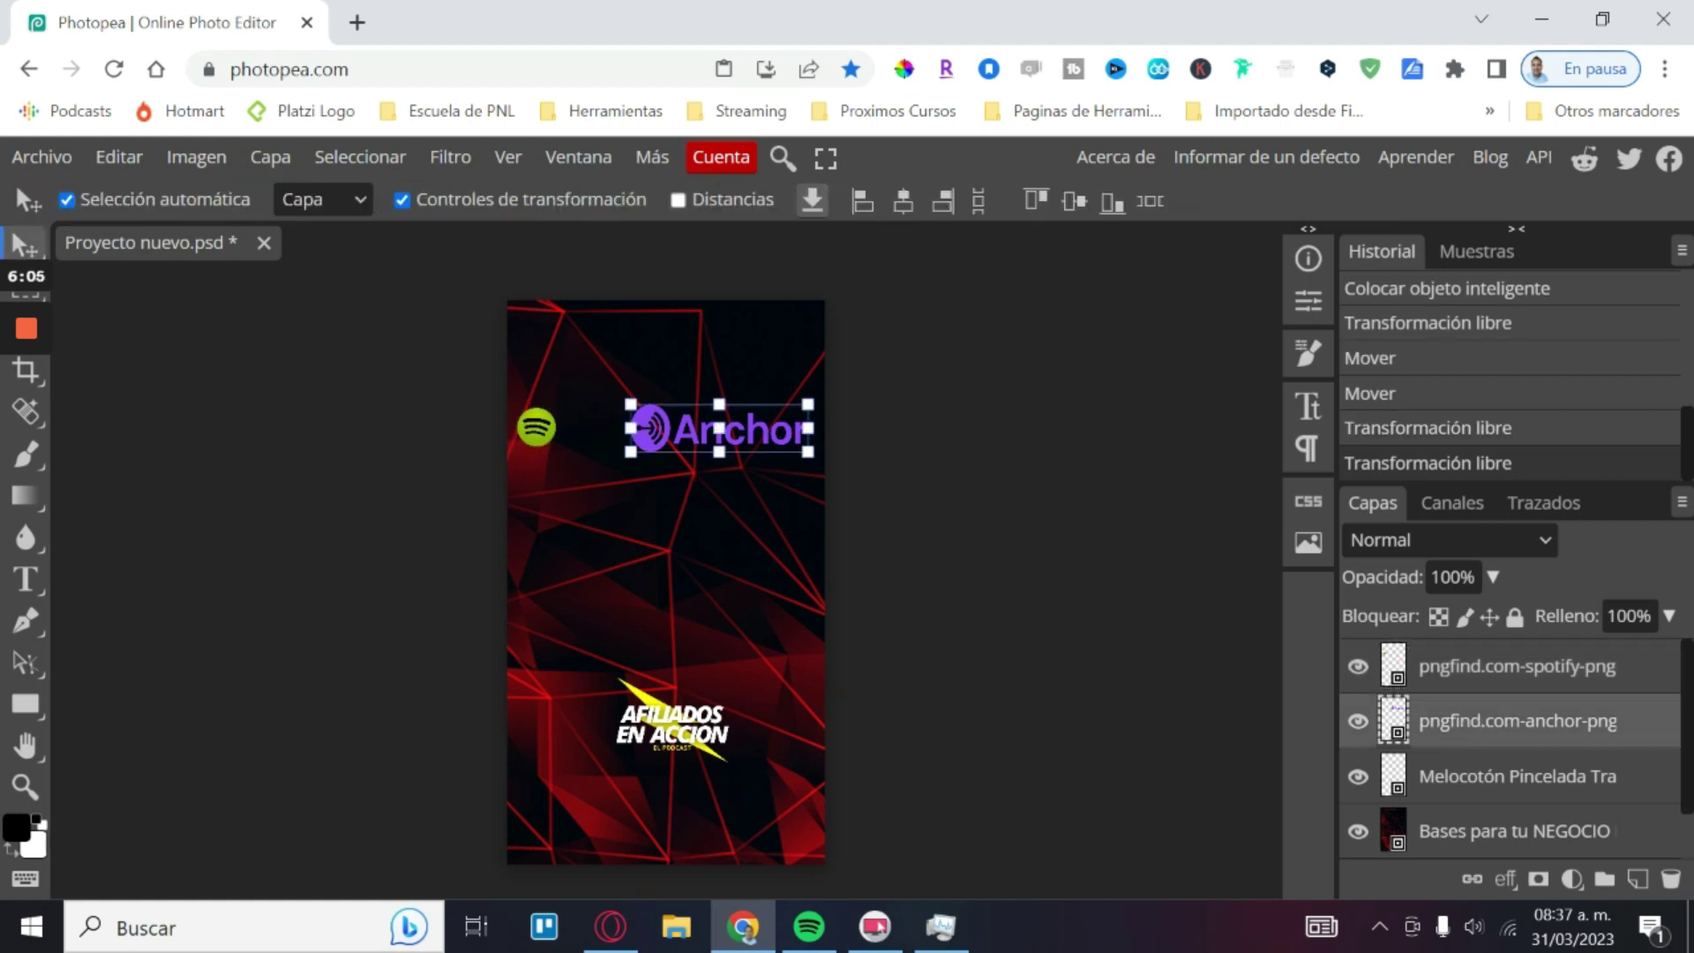
pyautogui.moveTo(780, 448); pyautogui.dragTo(789, 444)
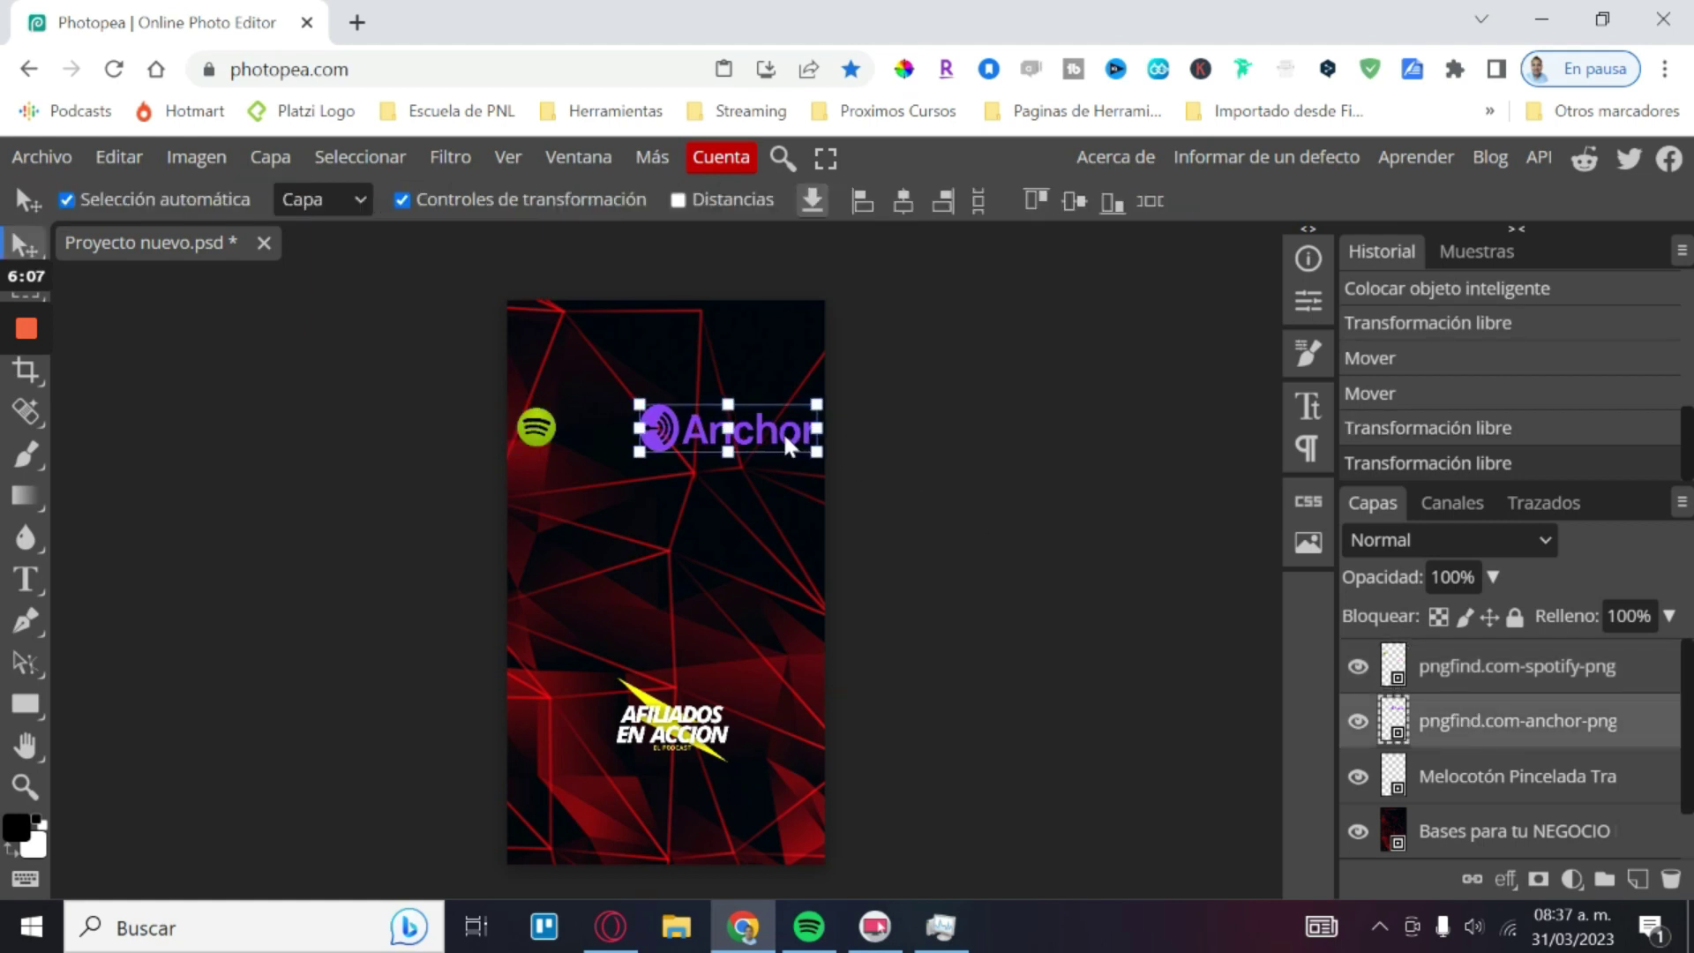
pyautogui.click(536, 434)
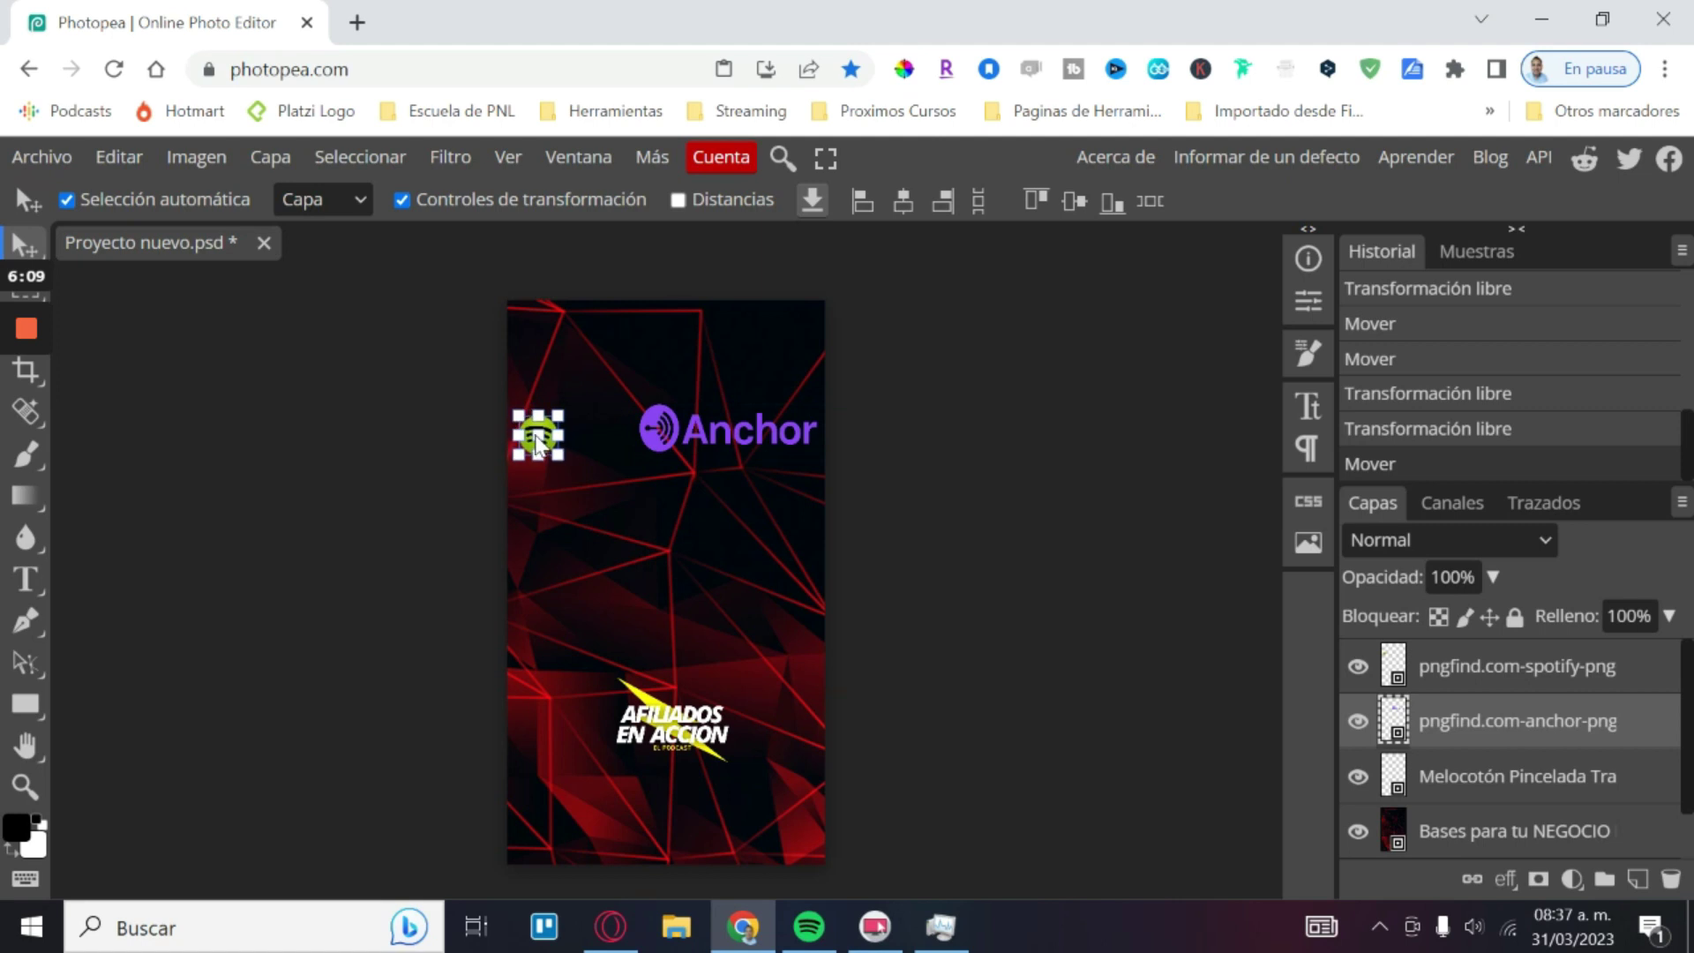
pyautogui.moveTo(536, 439); pyautogui.dragTo(533, 434)
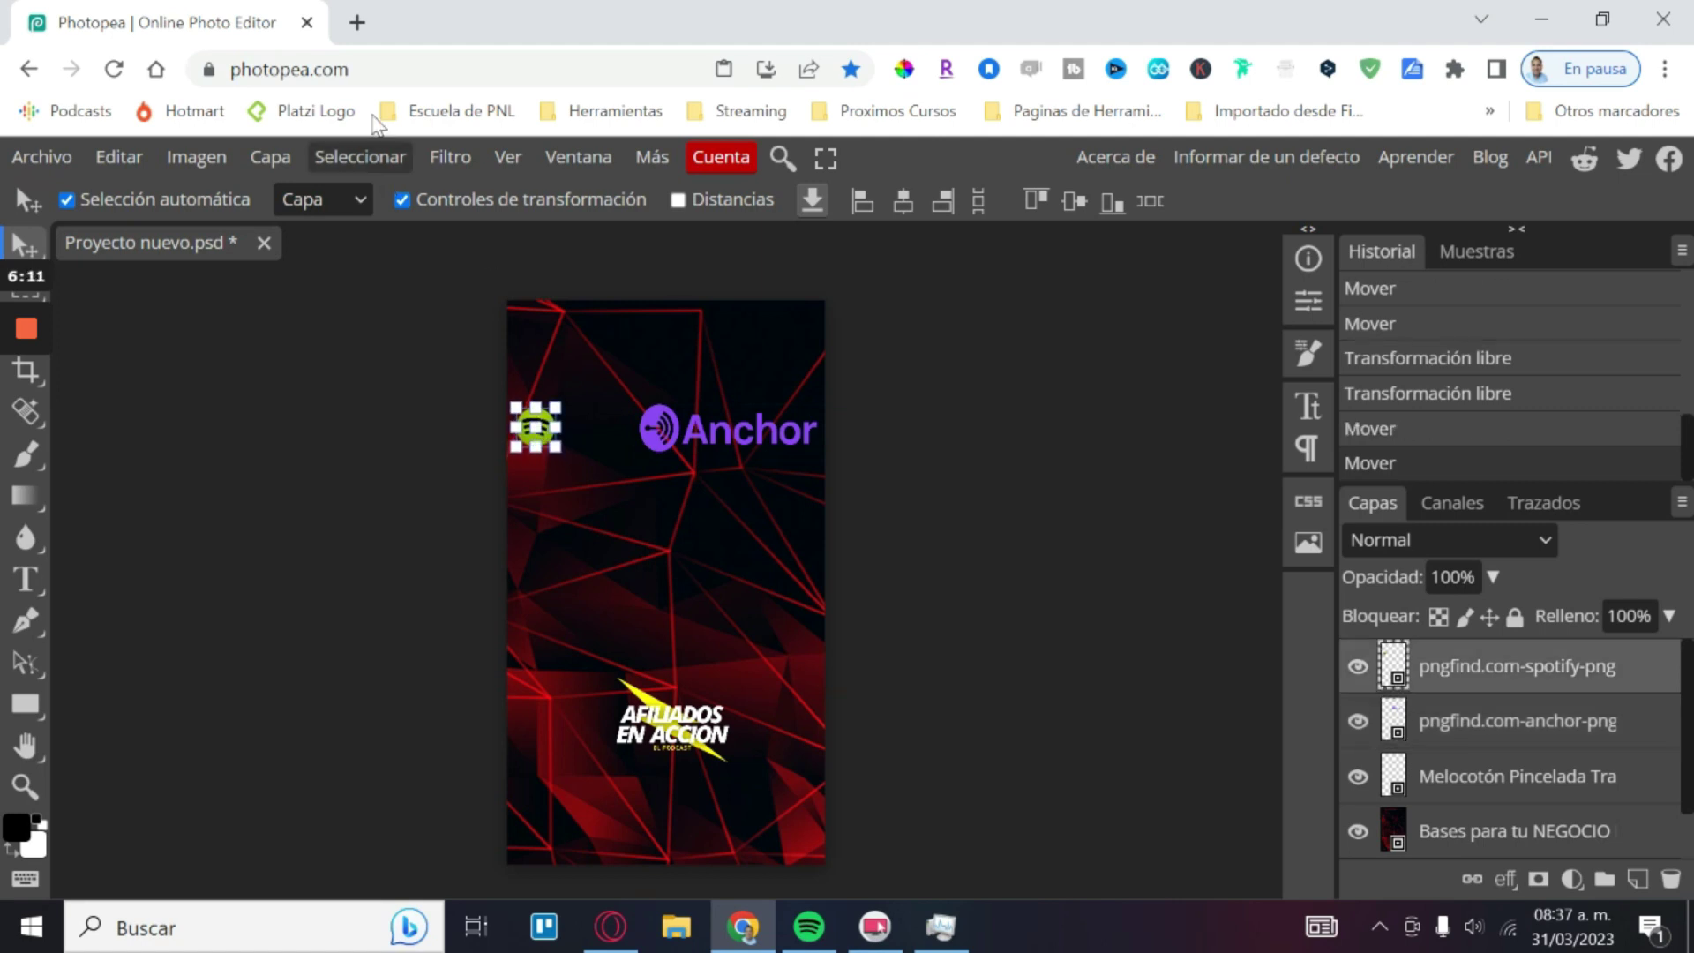
pyautogui.click(353, 22)
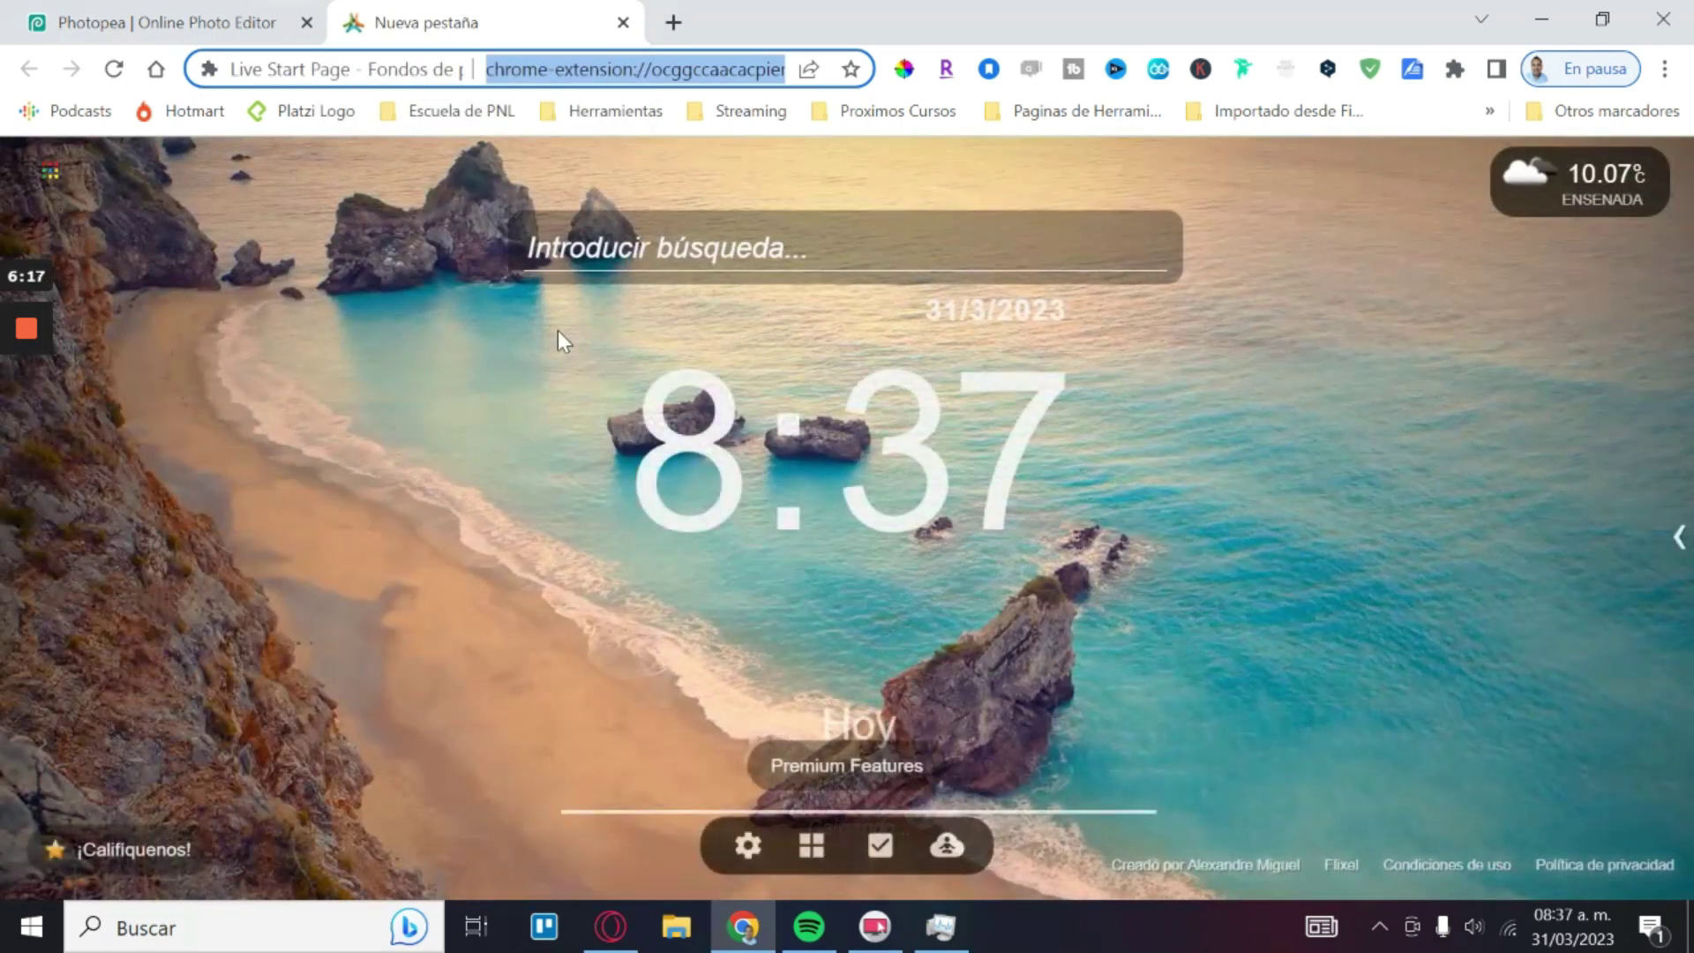
# Step: Search Google Images for 'google podcast png'
pyautogui.write('goog')
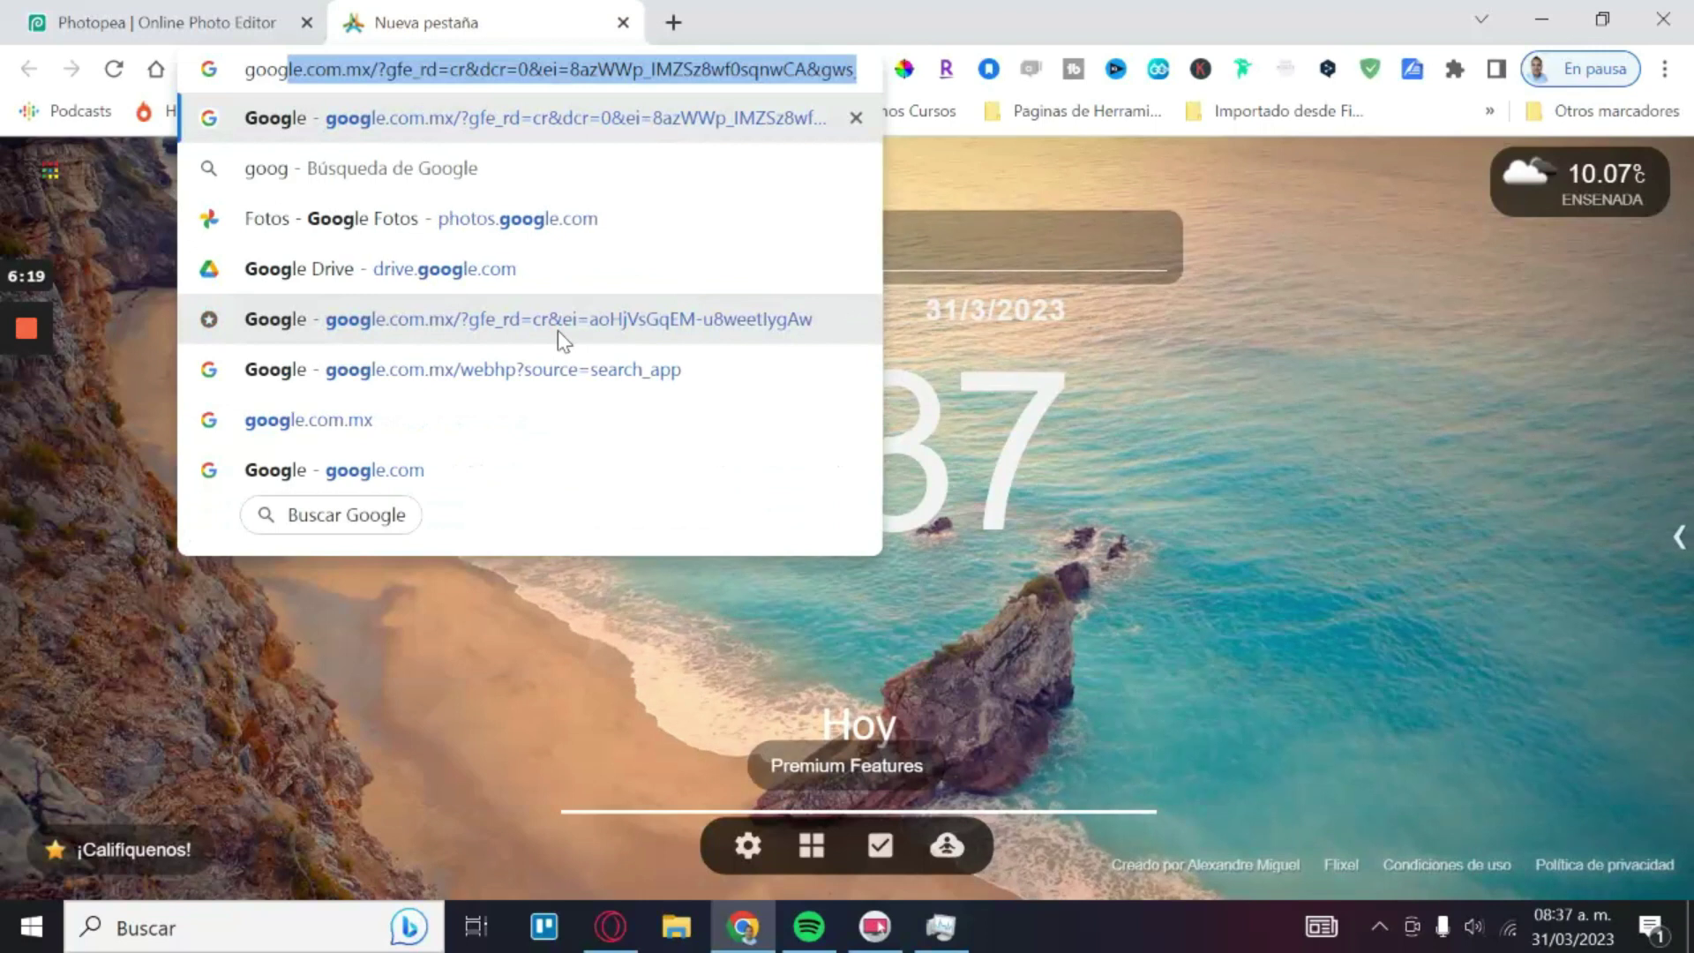
pyautogui.write('le podcas')
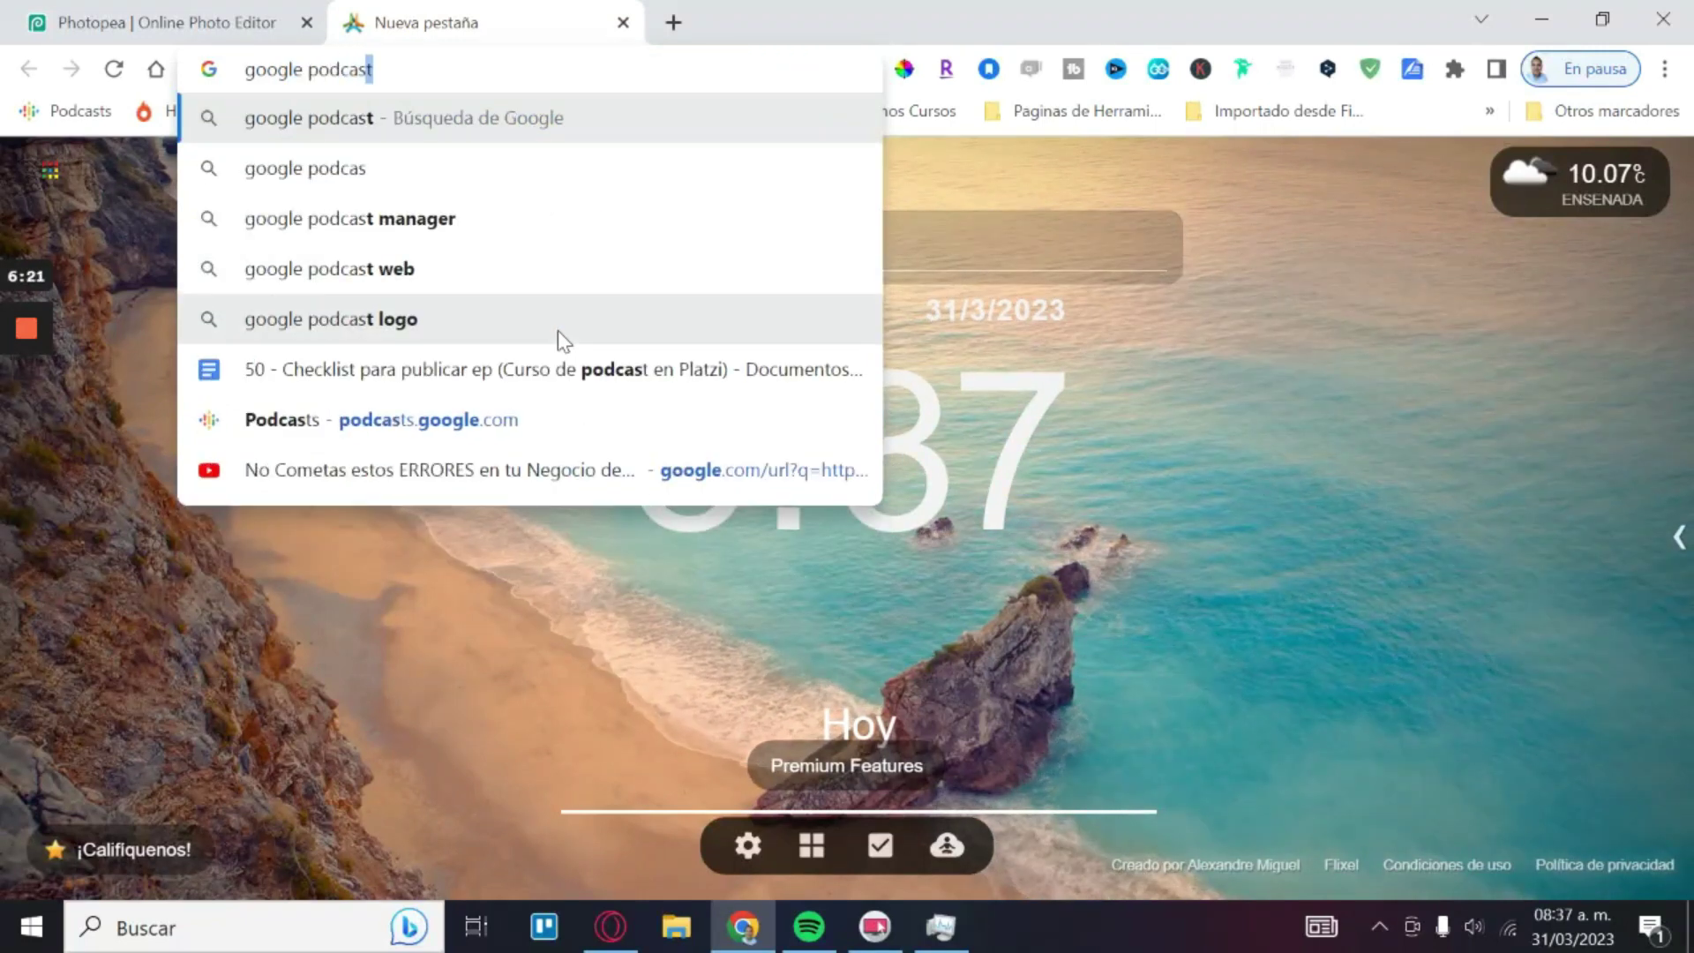
pyautogui.press('BackSpace')
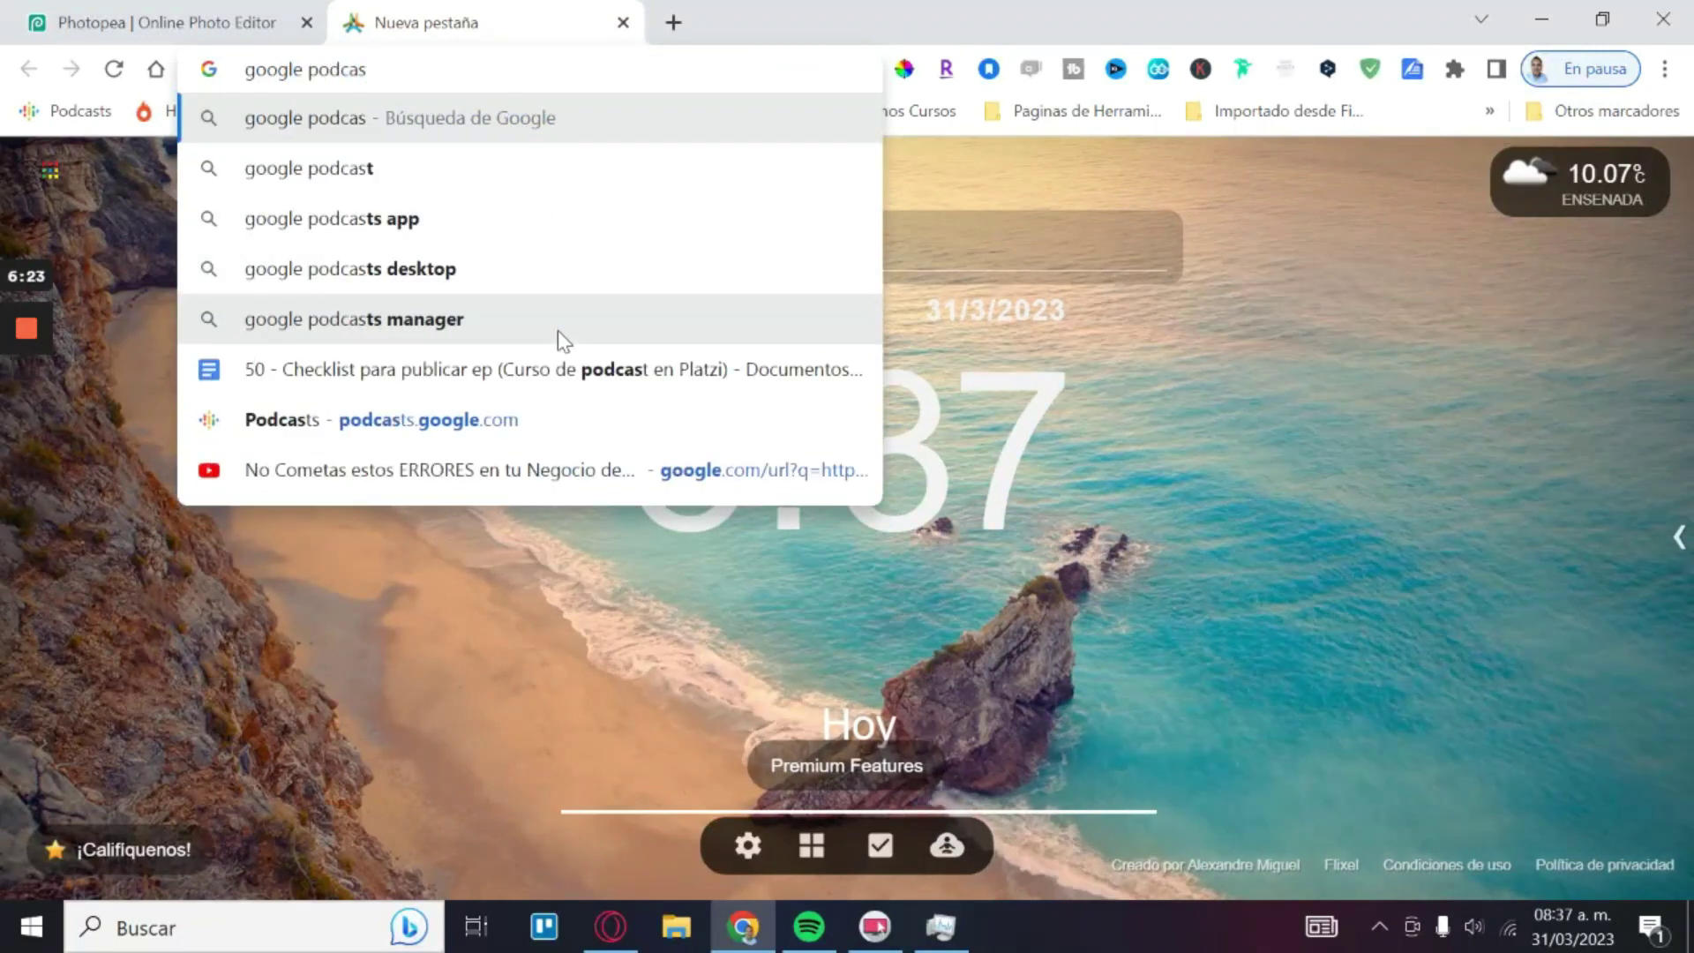
pyautogui.press('BackSpace')
pyautogui.write('t p')
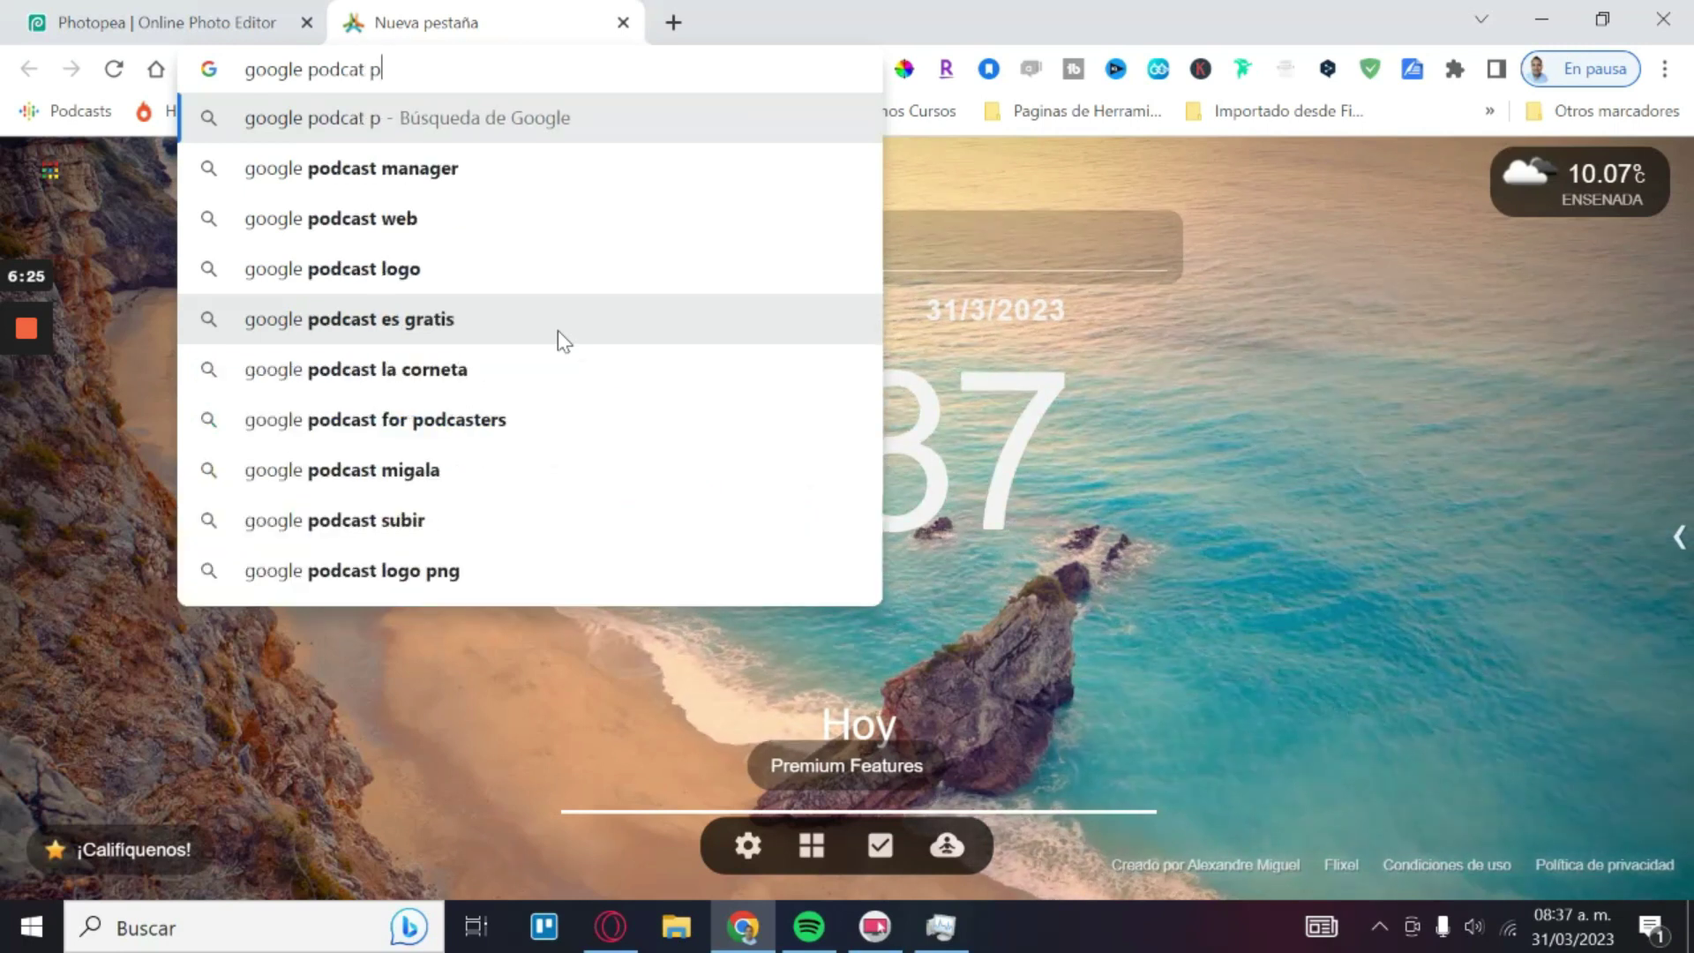
pyautogui.write('ng')
pyautogui.press('Return')
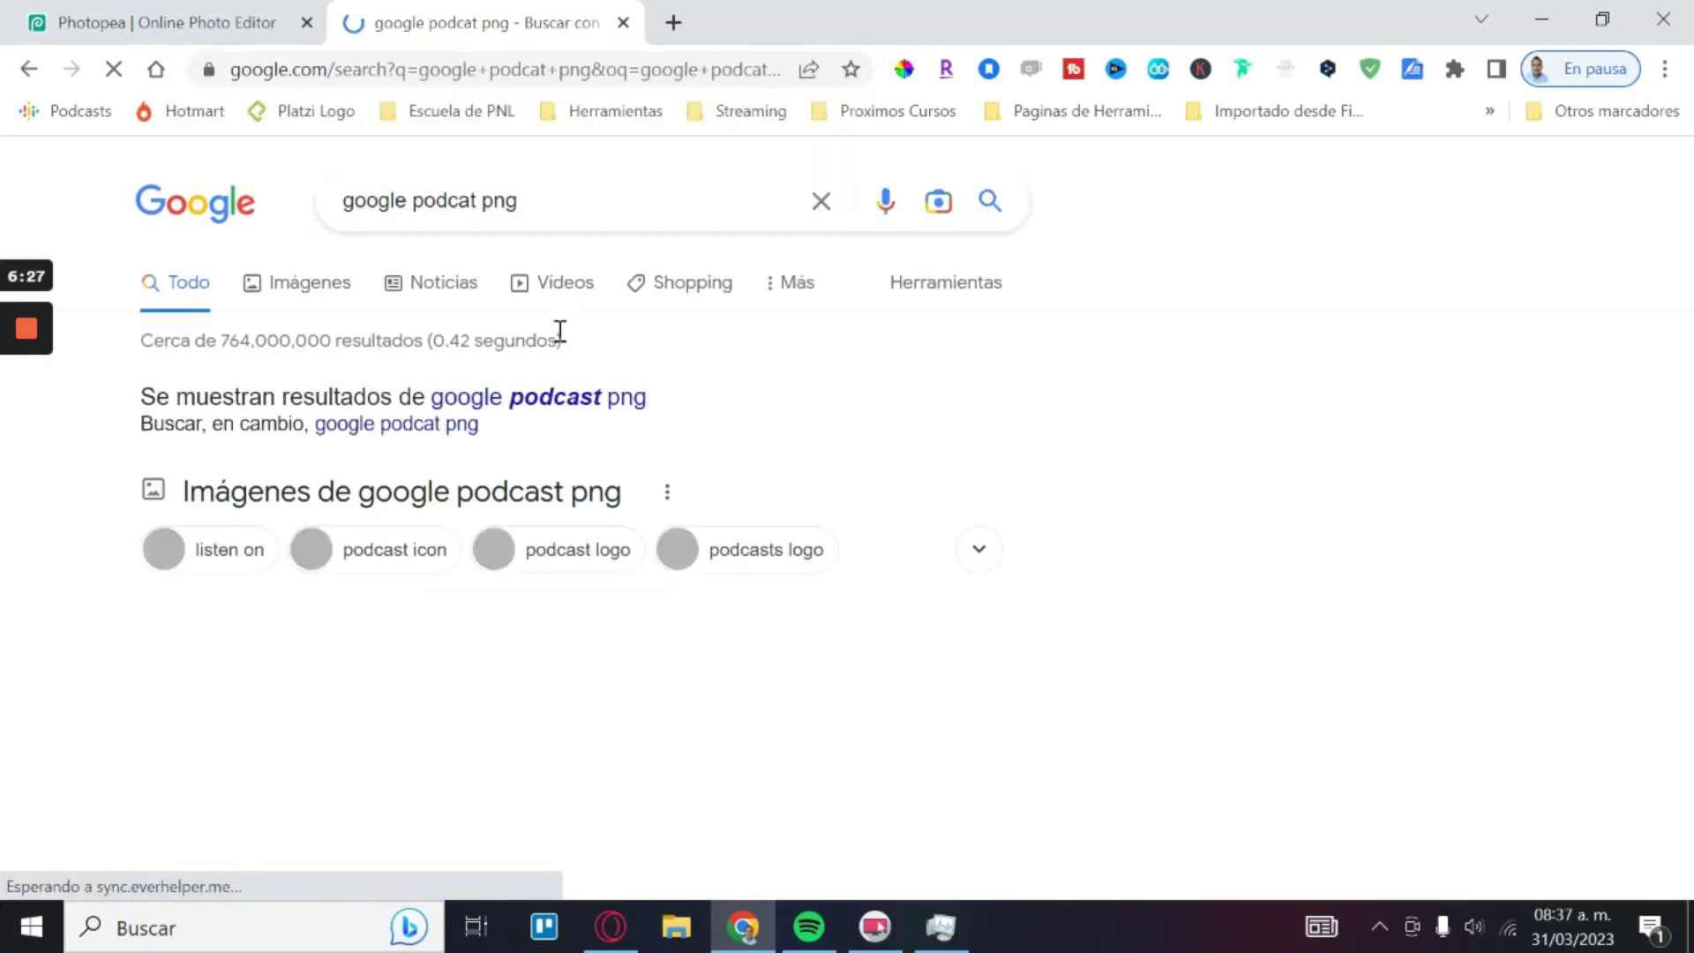
pyautogui.click(300, 284)
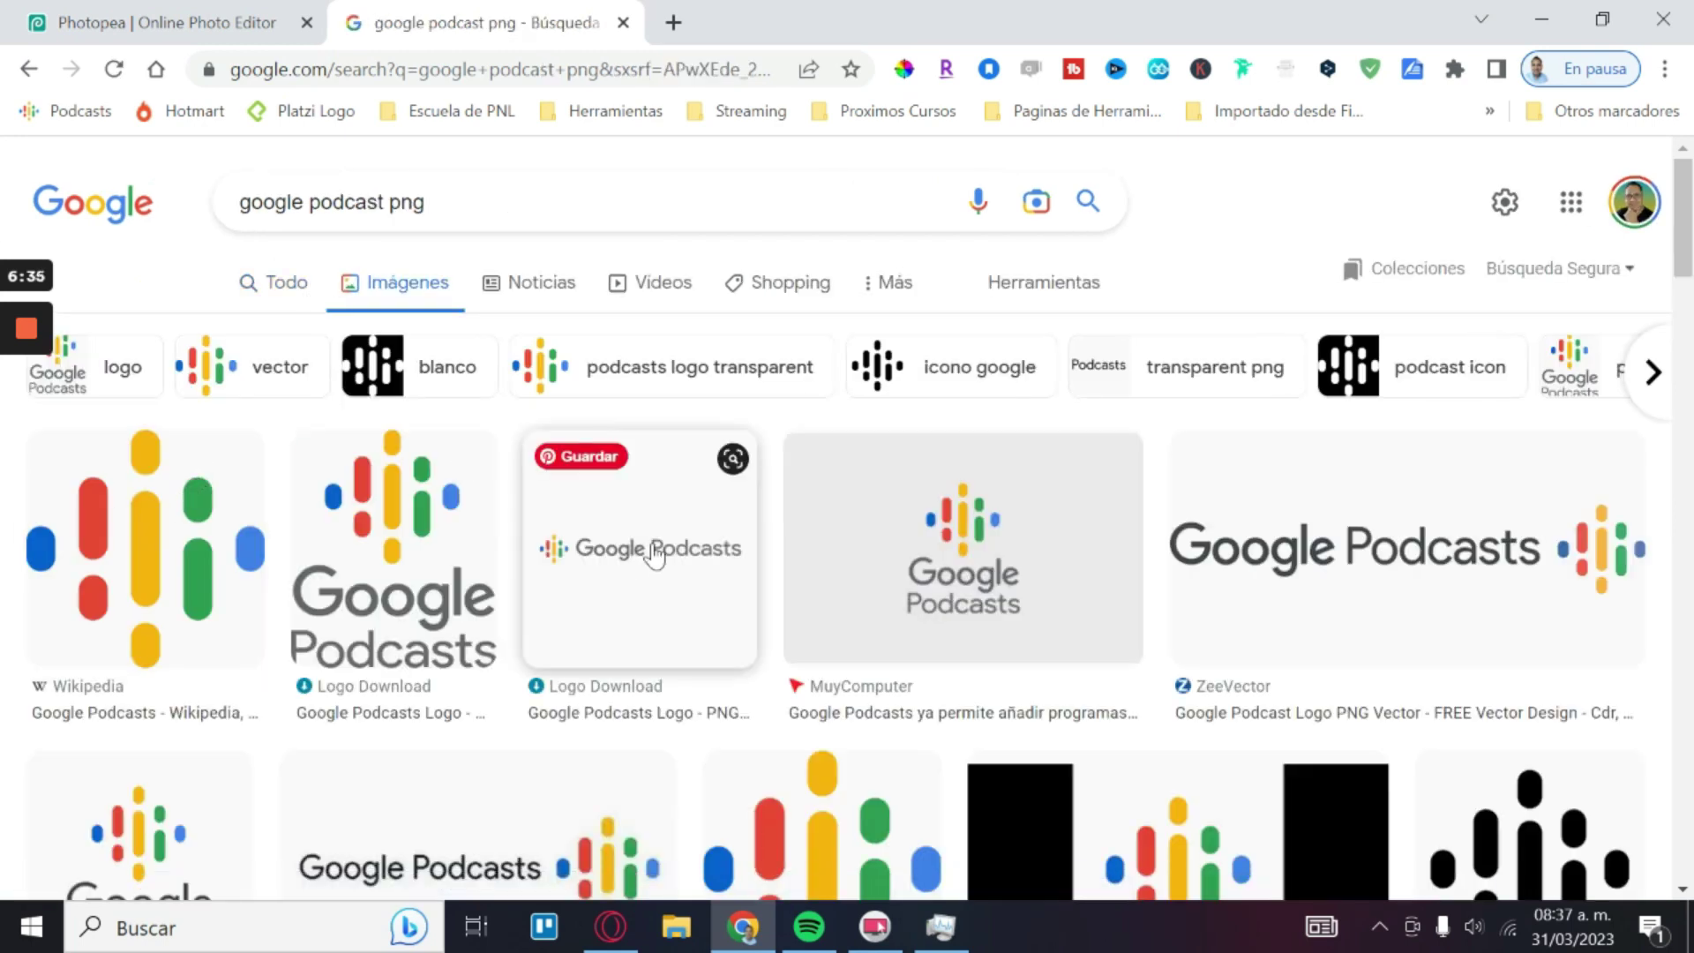
# Step: Save the Logo Download Google Podcasts image as descarga.png and drag it into Photopea
pyautogui.click(962, 558)
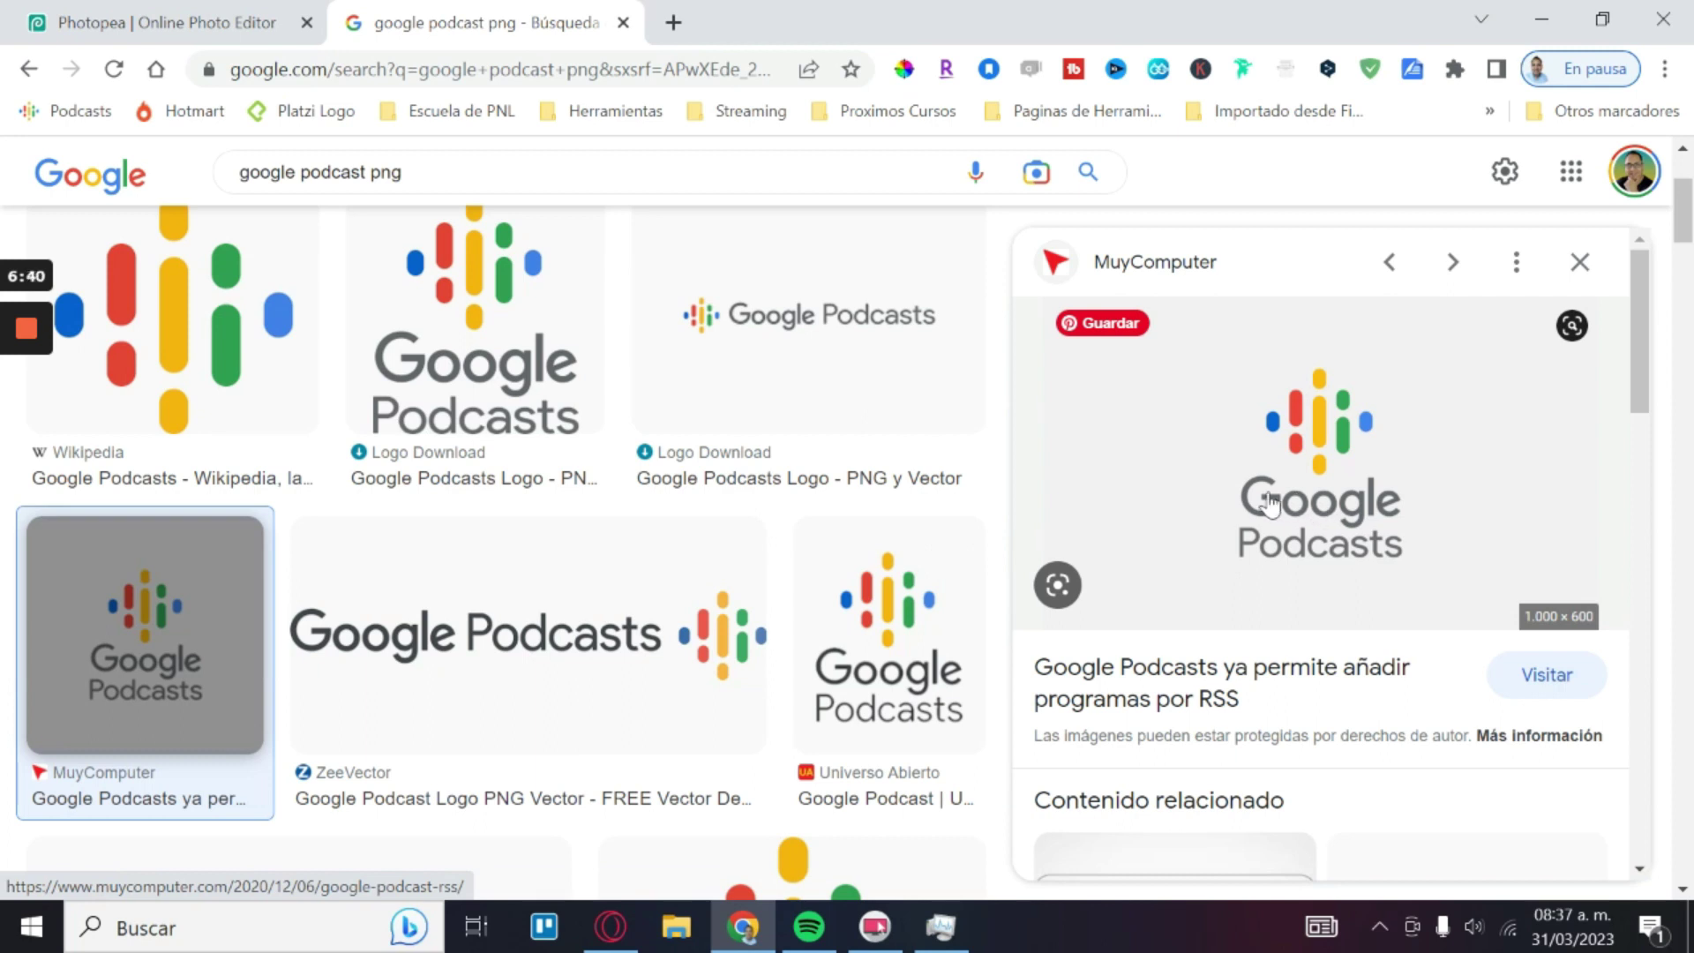
pyautogui.click(503, 360)
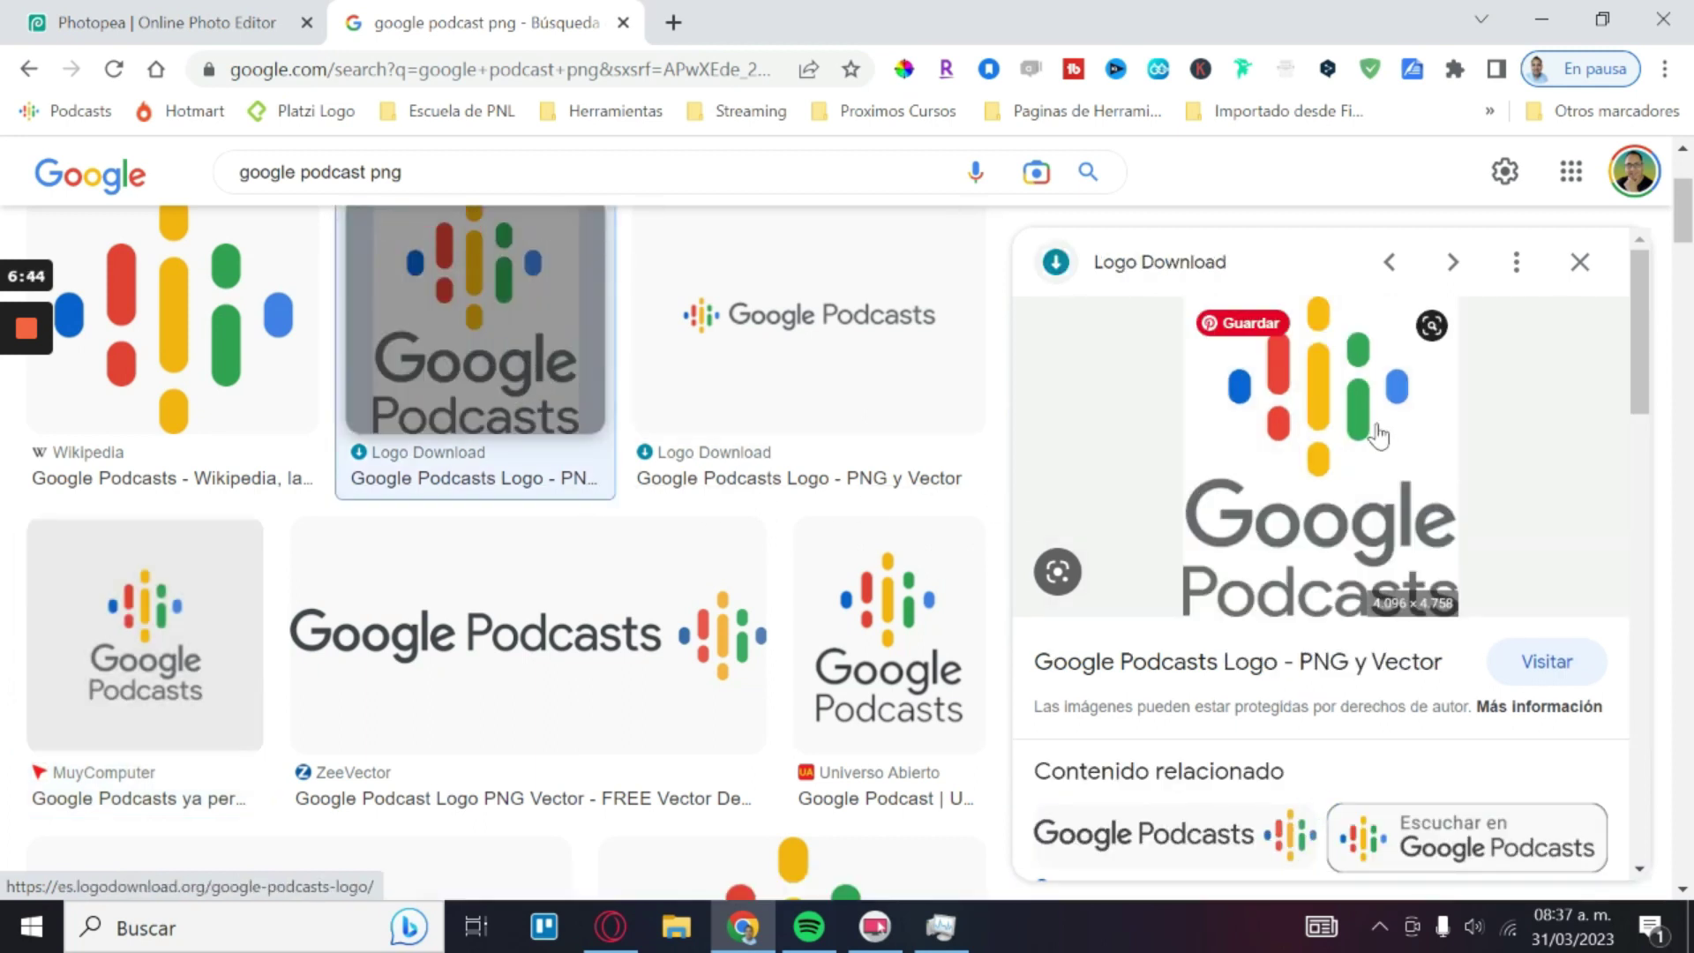
pyautogui.rightClick(1275, 452)
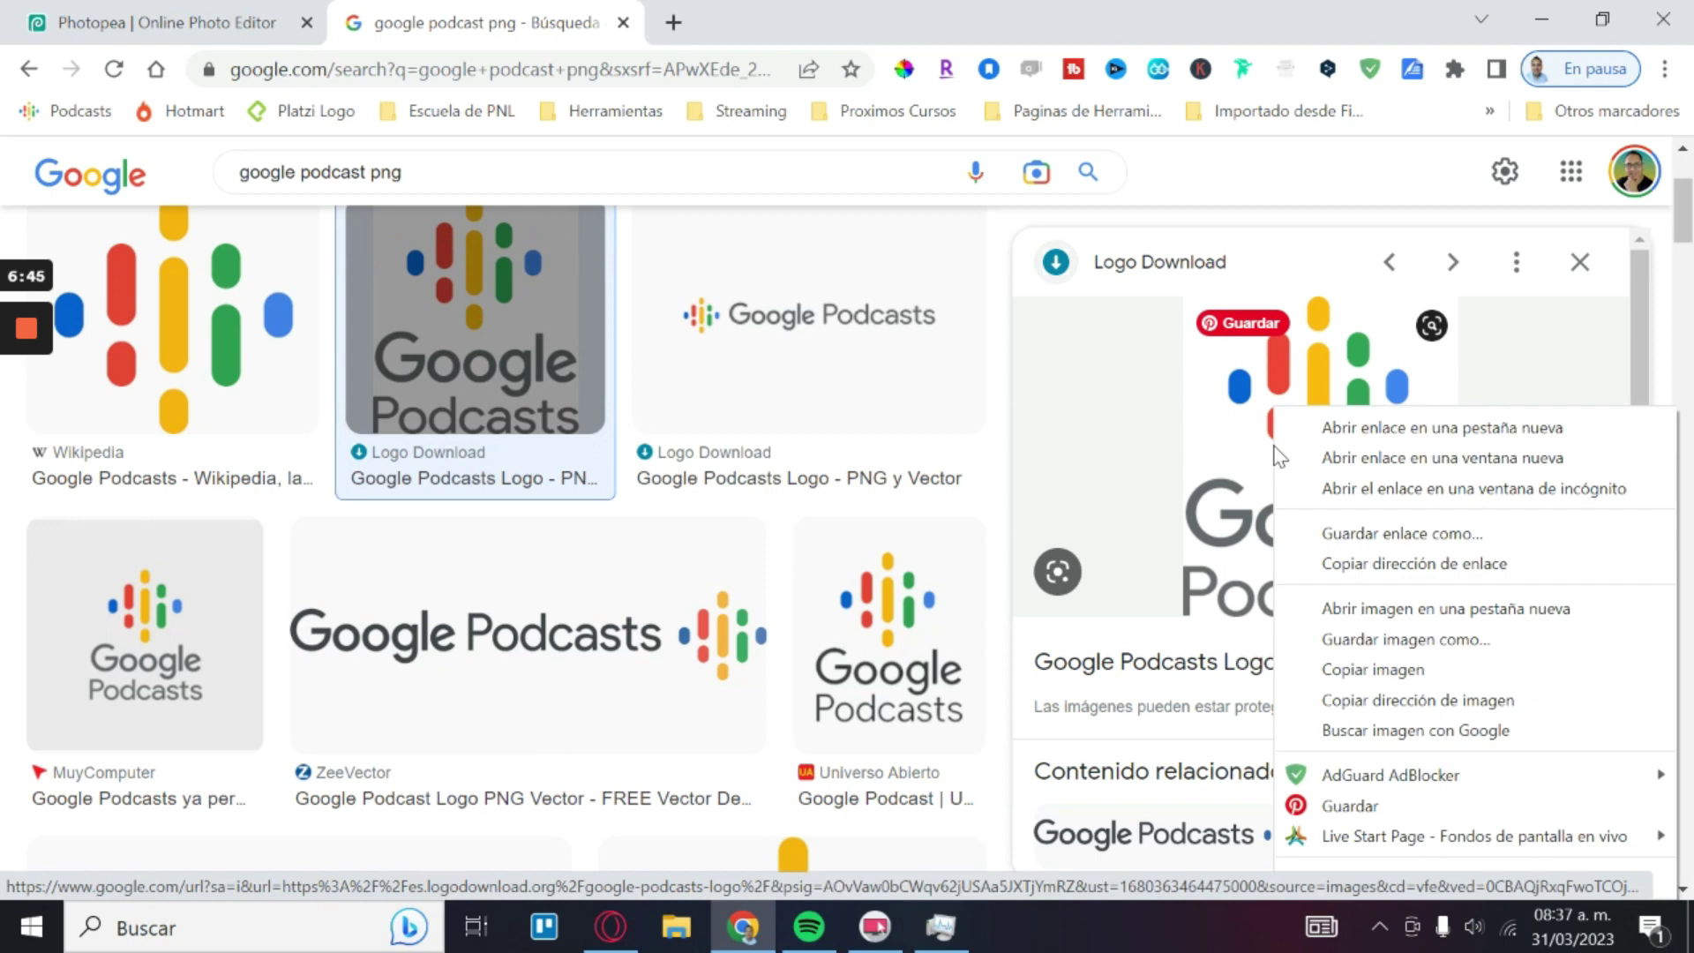
pyautogui.click(1391, 639)
pyautogui.moveTo(136, 873)
pyautogui.mouseDown()
pyautogui.moveTo(252, 85)
pyautogui.moveTo(597, 537)
pyautogui.mouseUp()
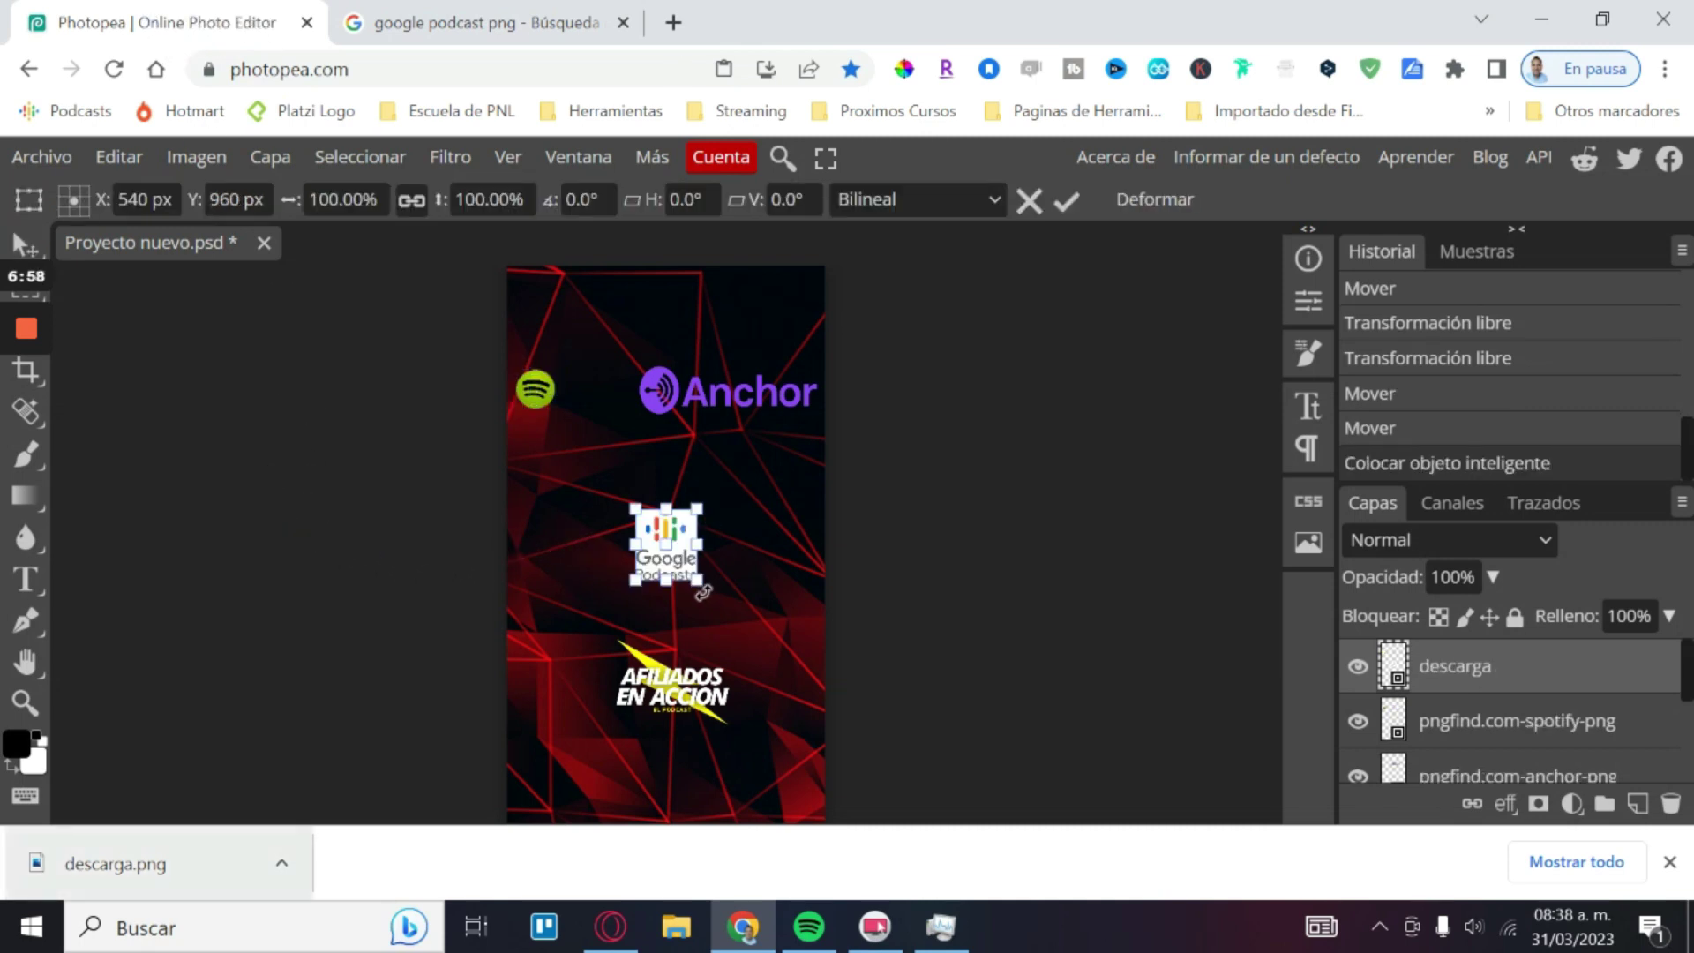
# Step: Place the Google Podcasts logo and scale it up, centred above the Afiliados en Acción logo
pyautogui.click(1069, 202)
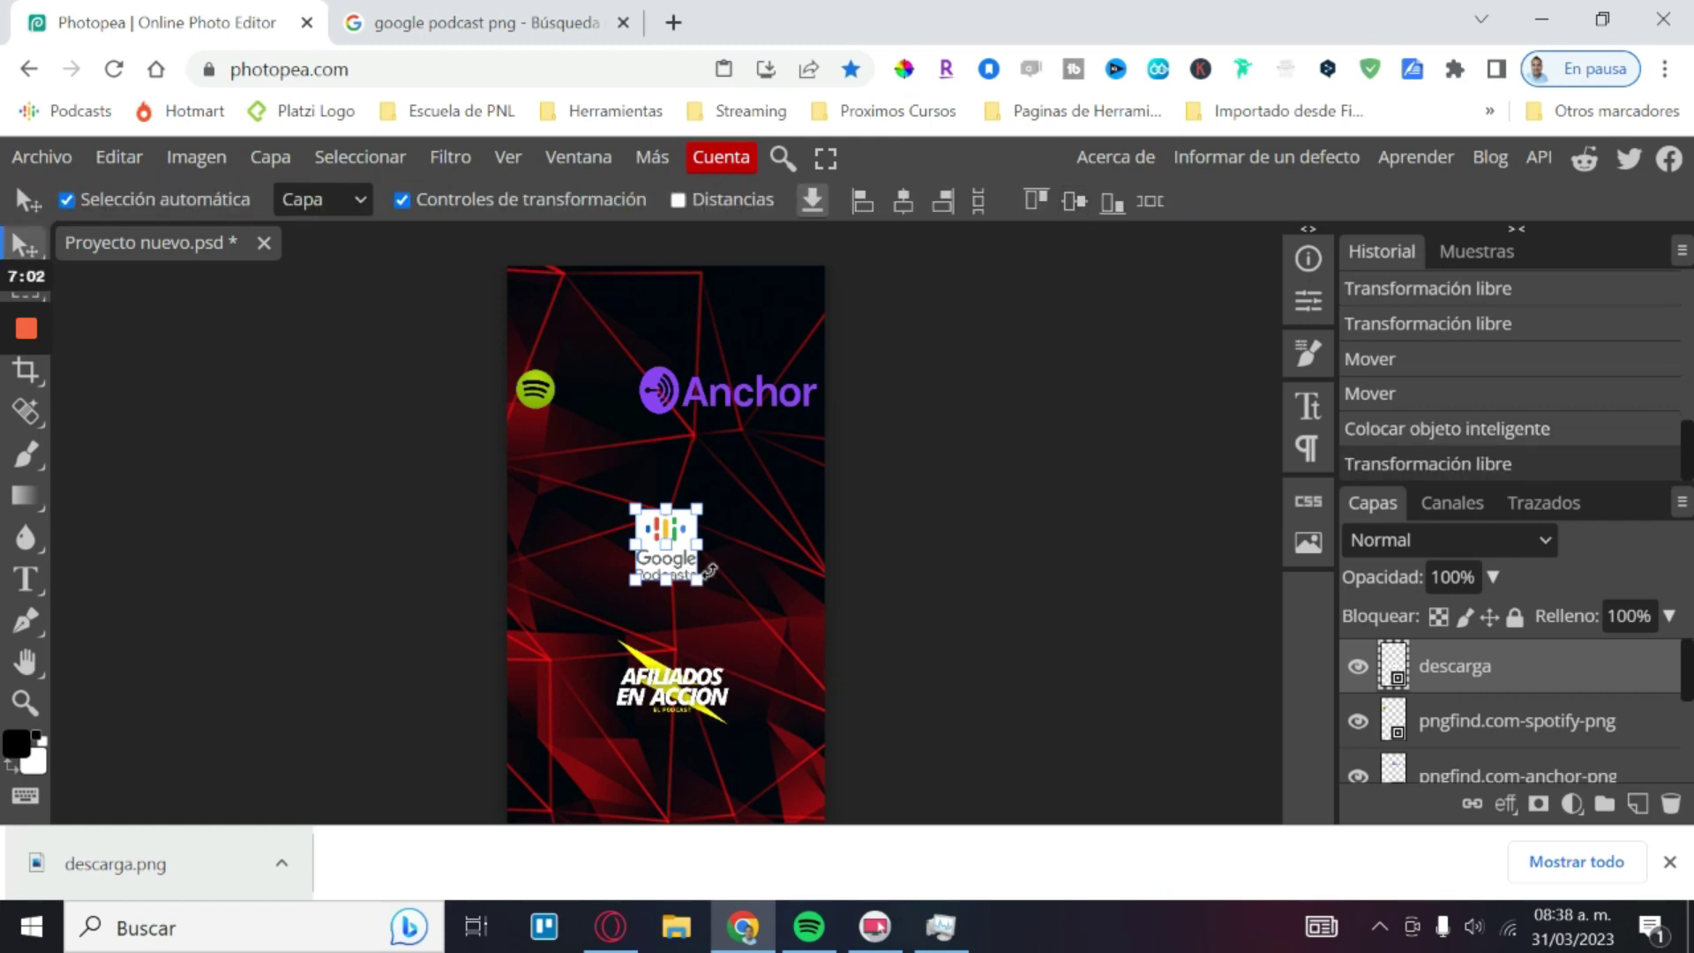
pyautogui.moveTo(698, 580); pyautogui.dragTo(752, 644)
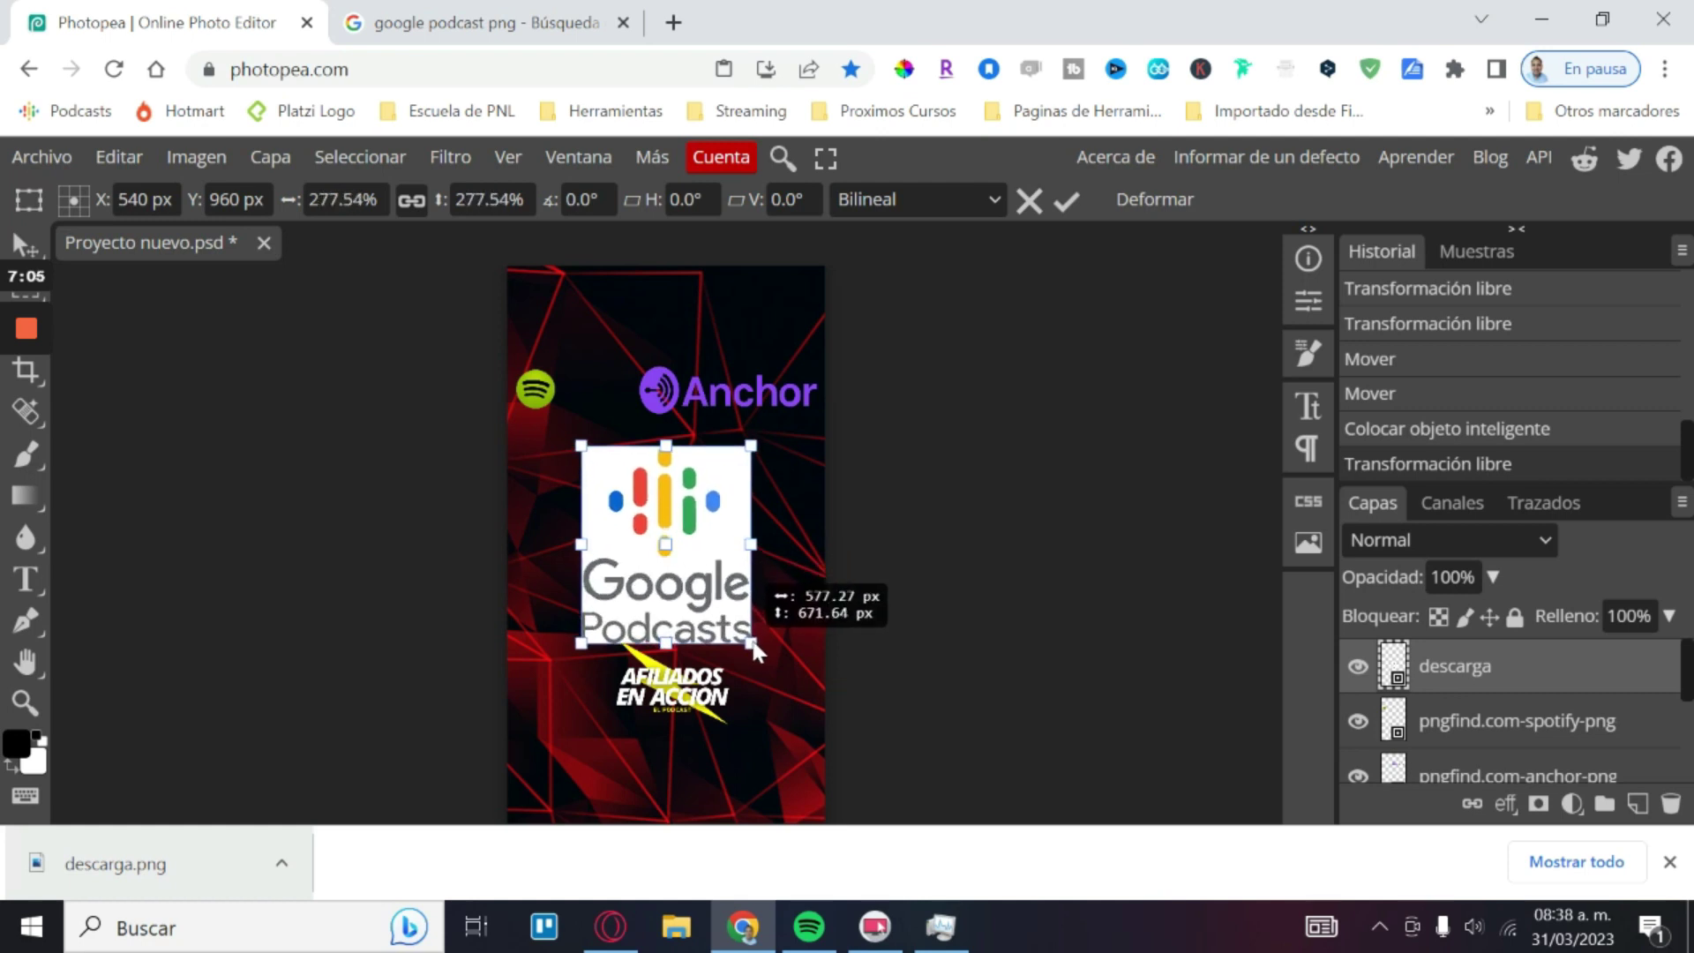
pyautogui.click(1066, 203)
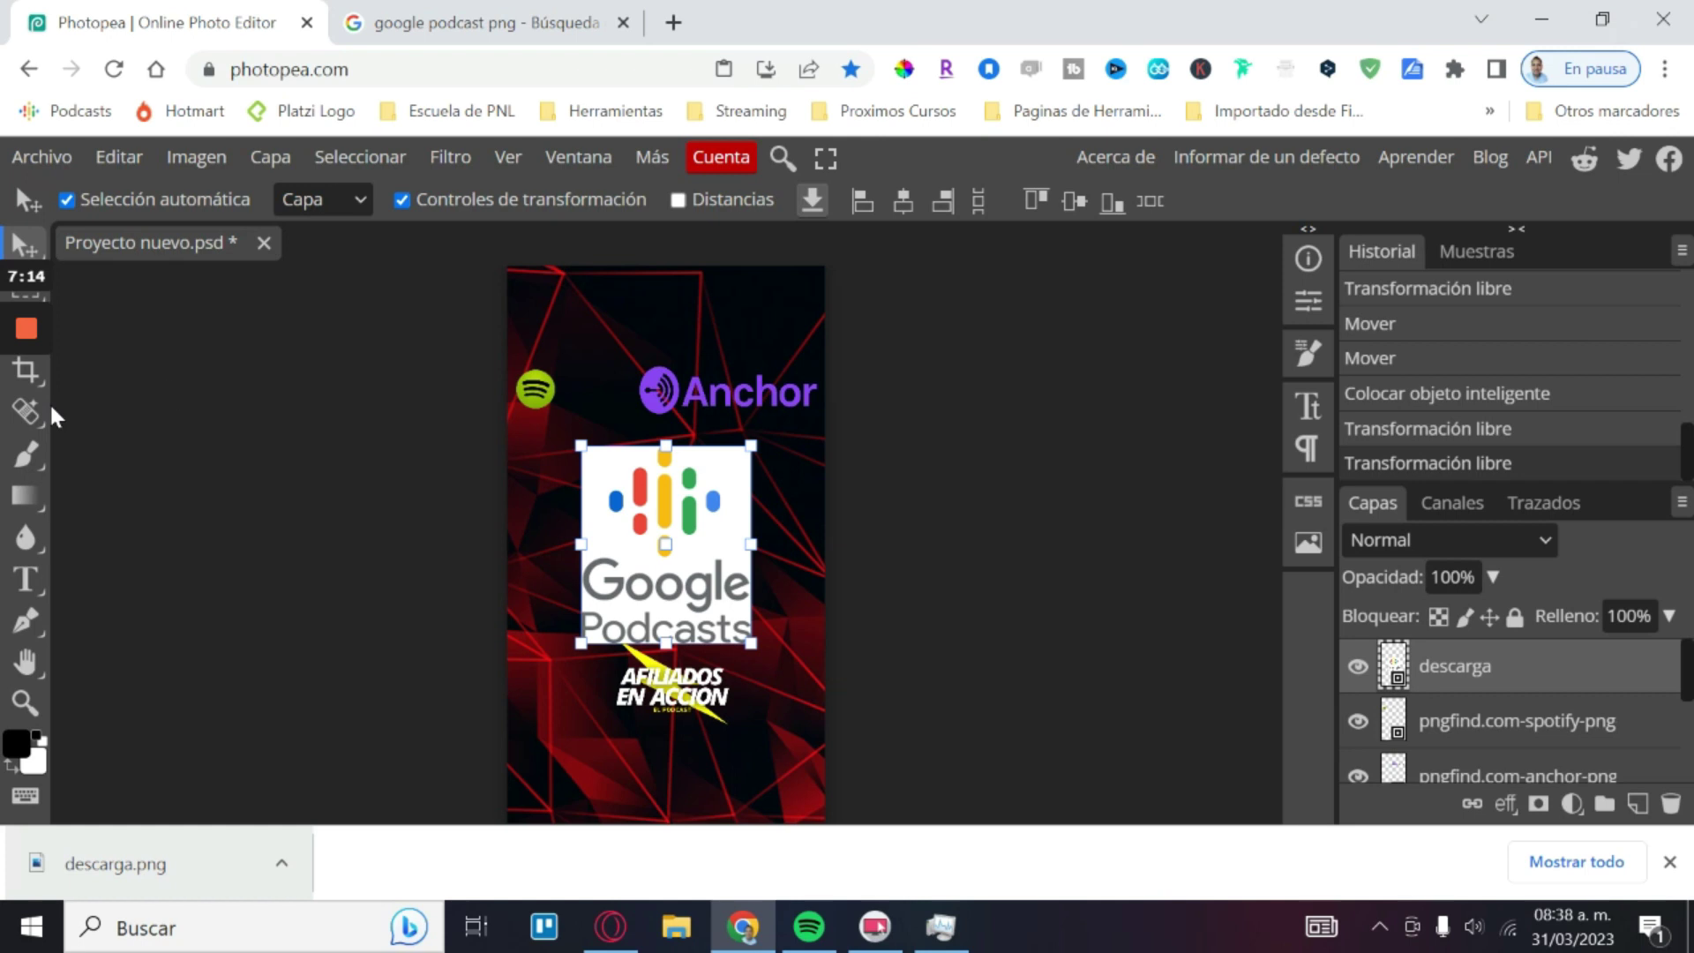
pyautogui.click(1602, 19)
# Step: Magic Wand-select the white background of the Google Podcasts image and try deleting it
pyautogui.moveTo(852, 119); pyautogui.dragTo(270, 115)
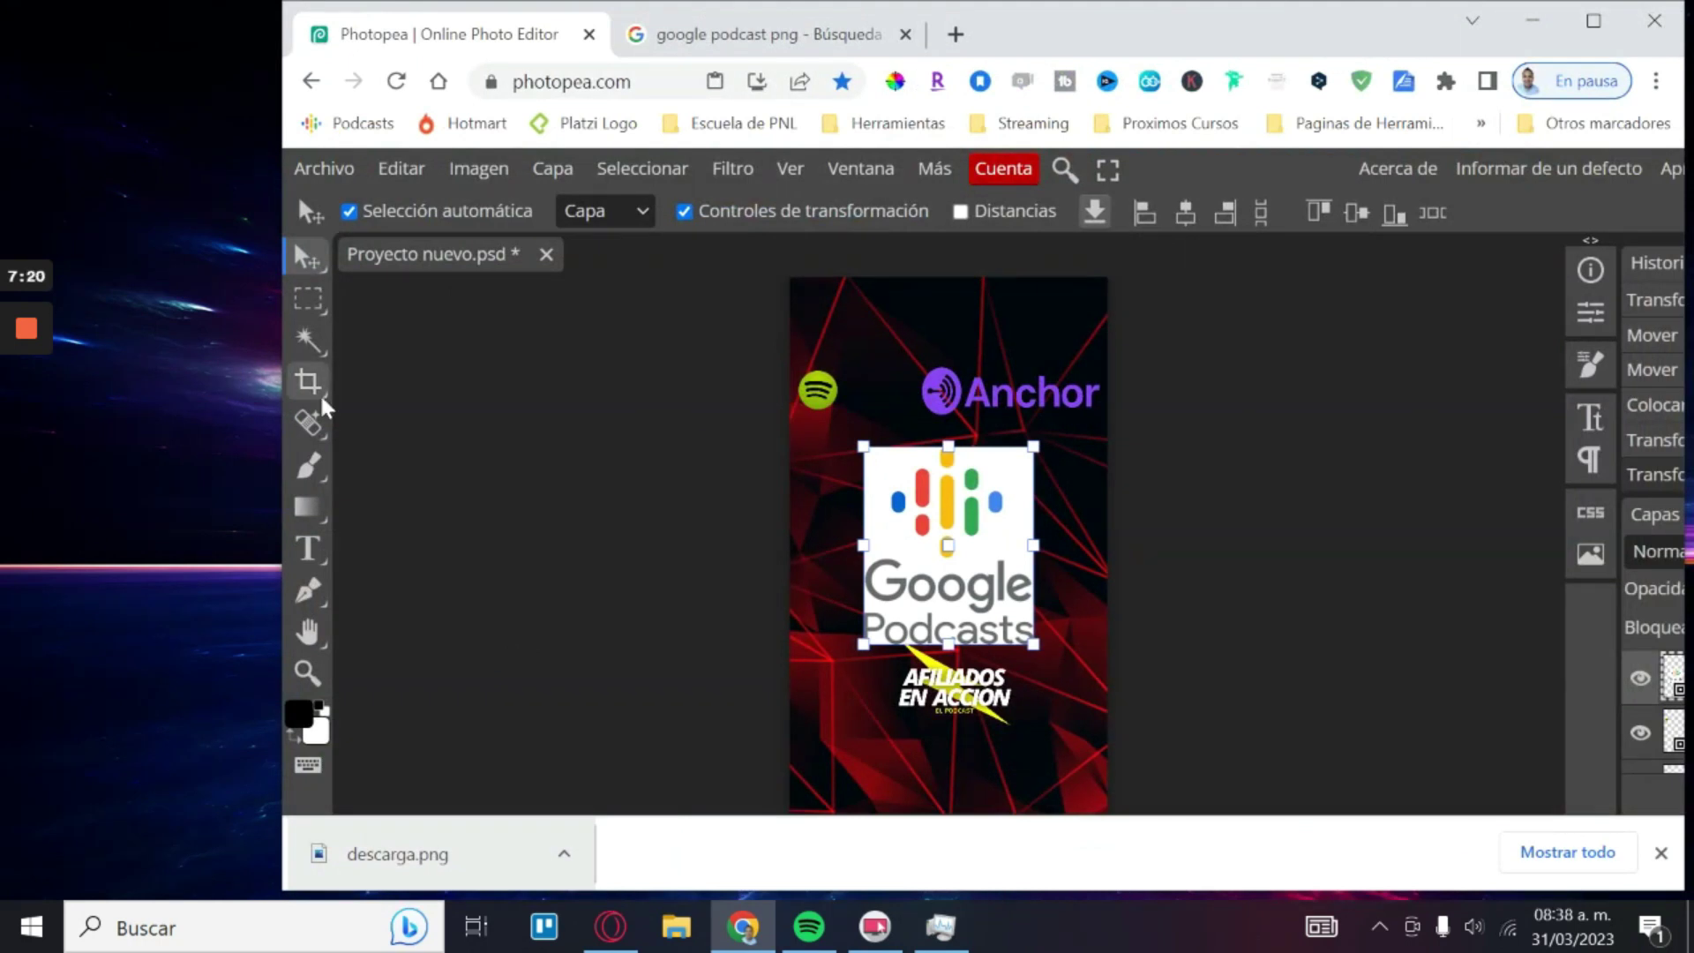
pyautogui.click(304, 340)
pyautogui.click(893, 466)
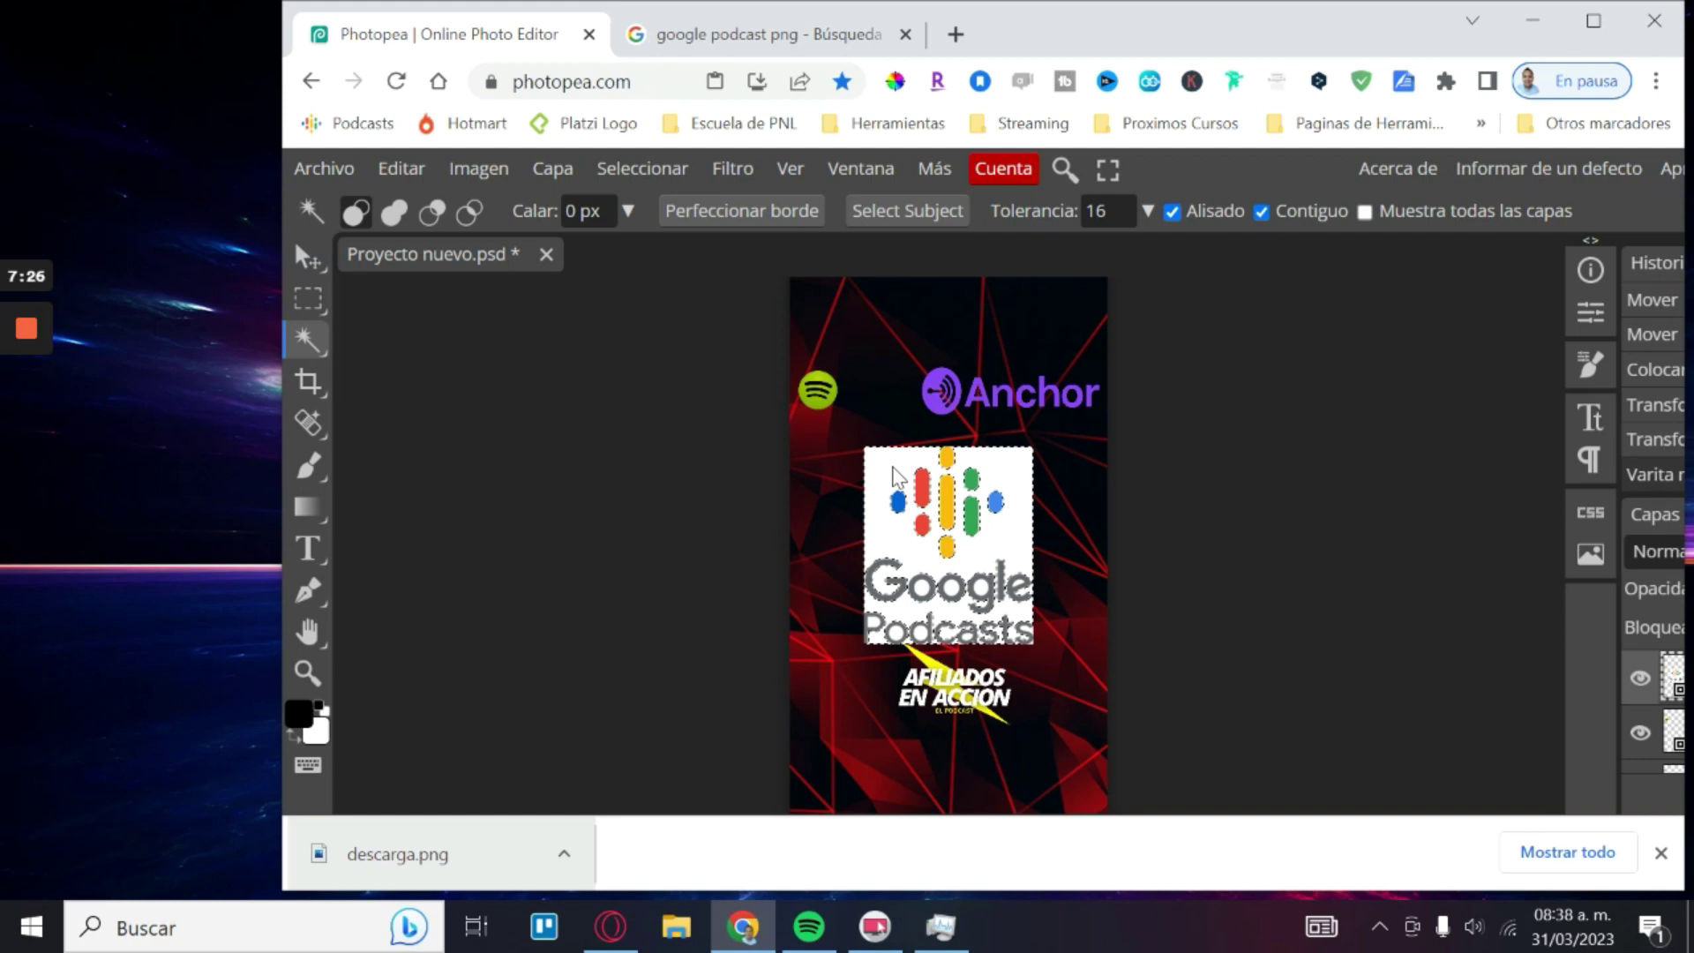
pyautogui.press('Delete')
# Step: Rasterize the Google Podcasts layer and delete its white background
pyautogui.click(1594, 20)
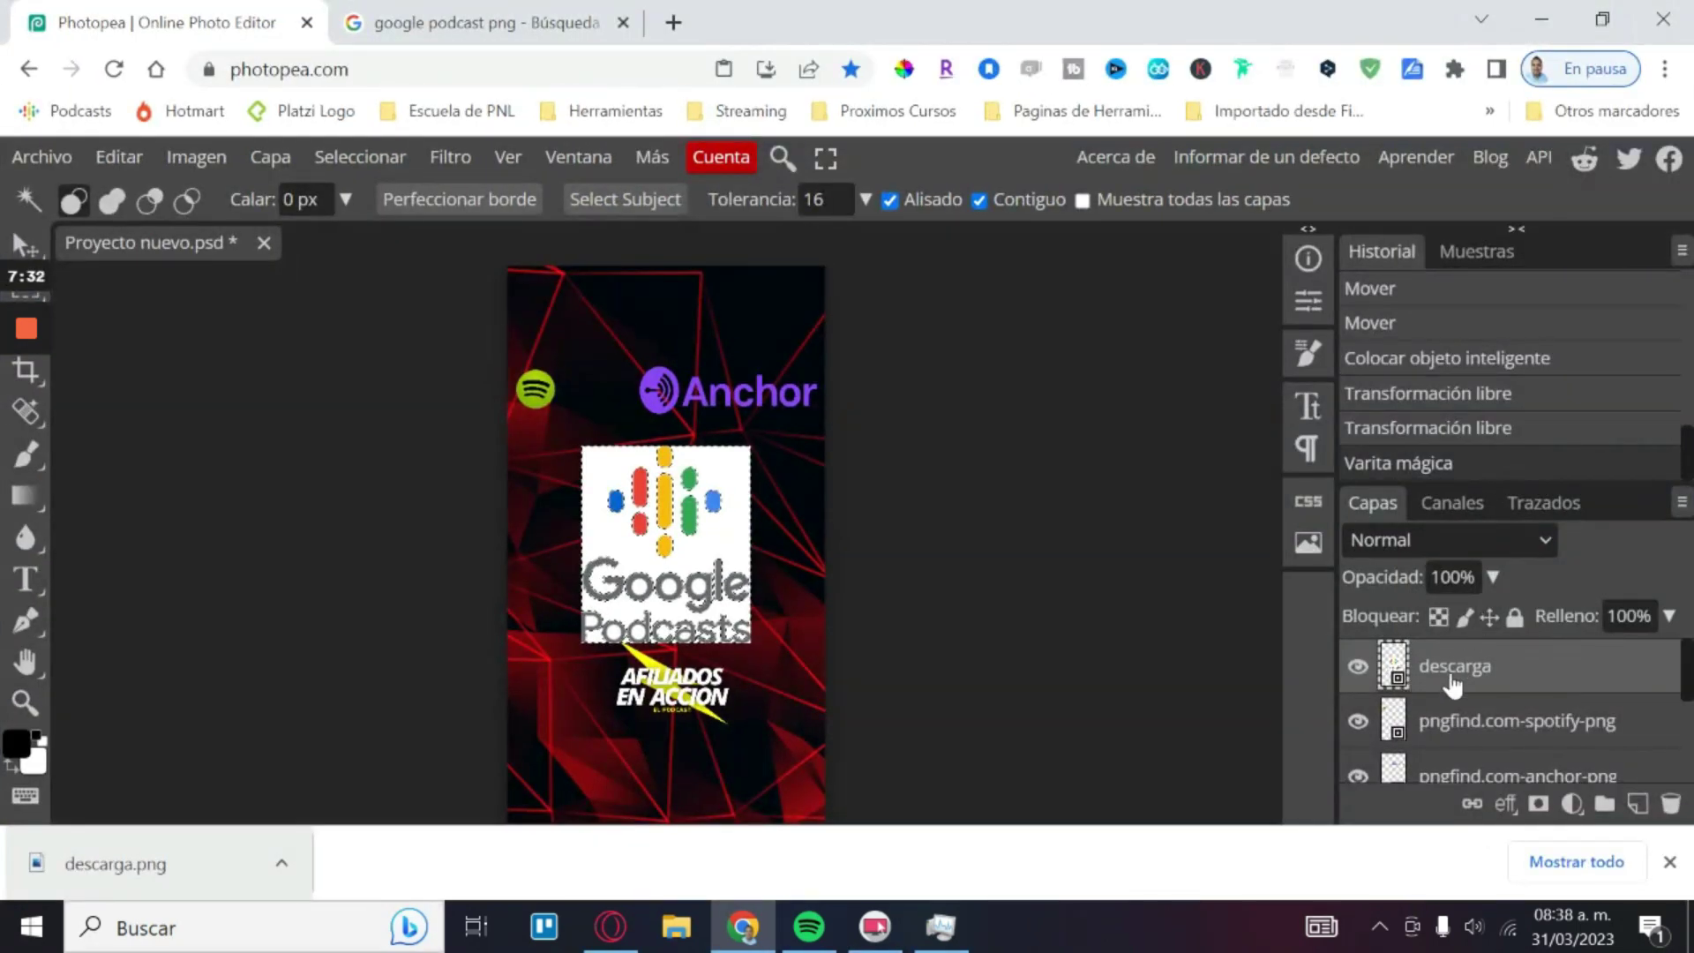
pyautogui.rightClick(1452, 671)
pyautogui.click(1250, 480)
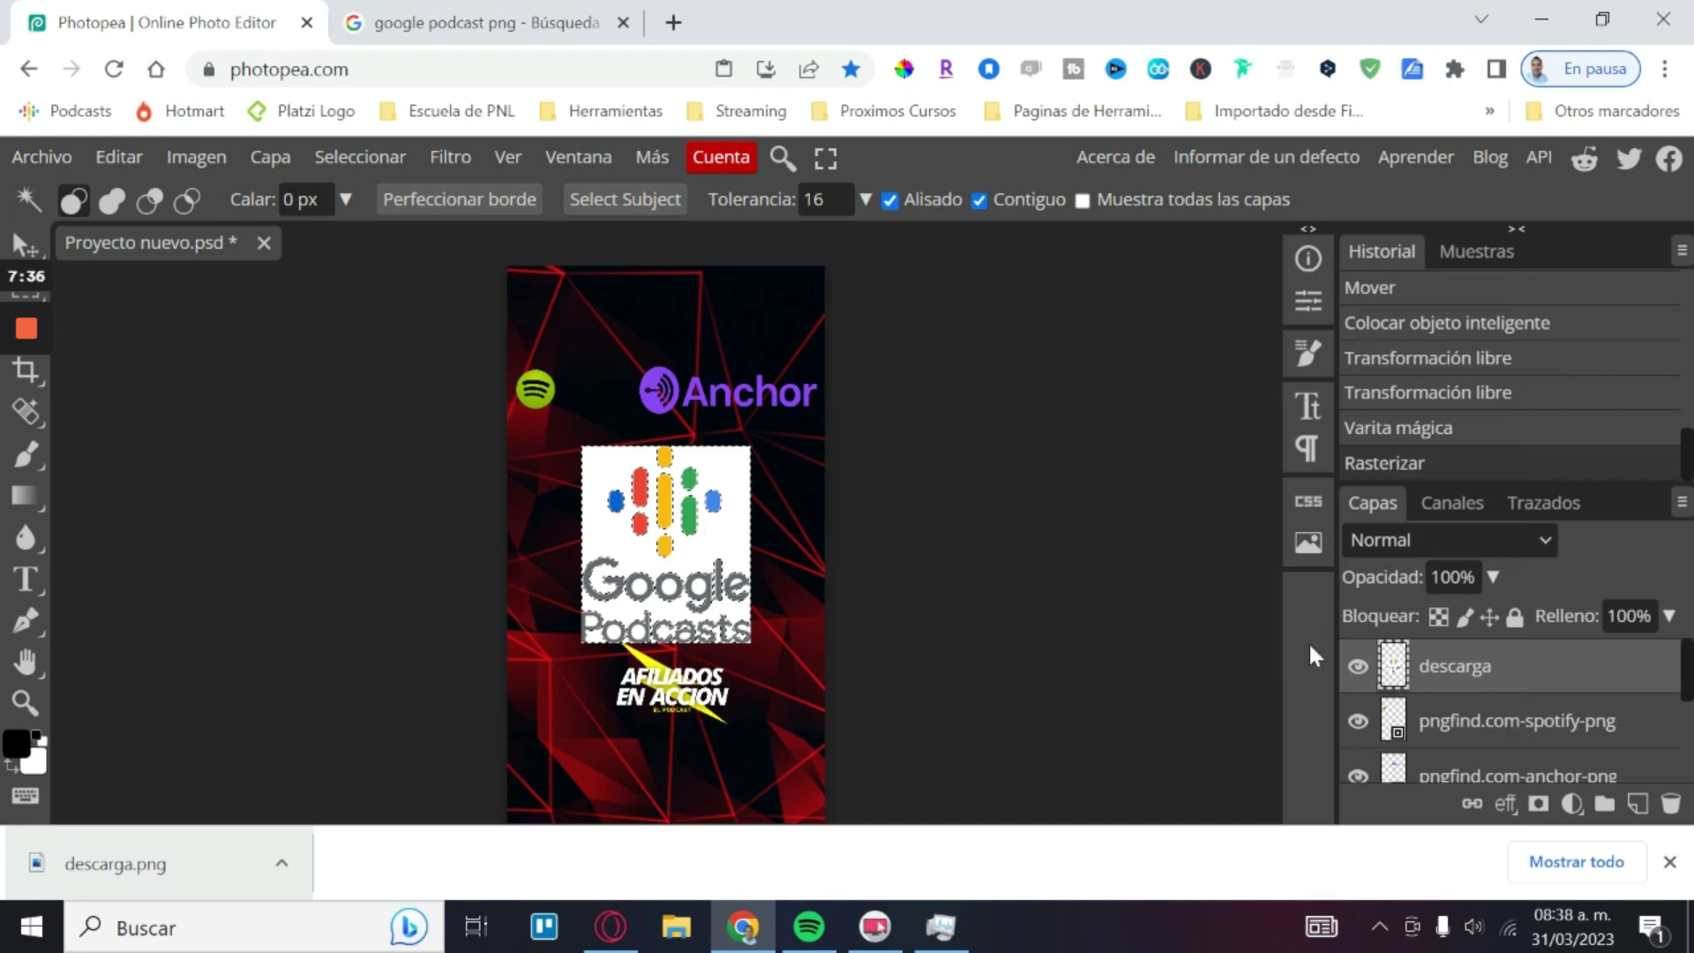
pyautogui.press('Delete')
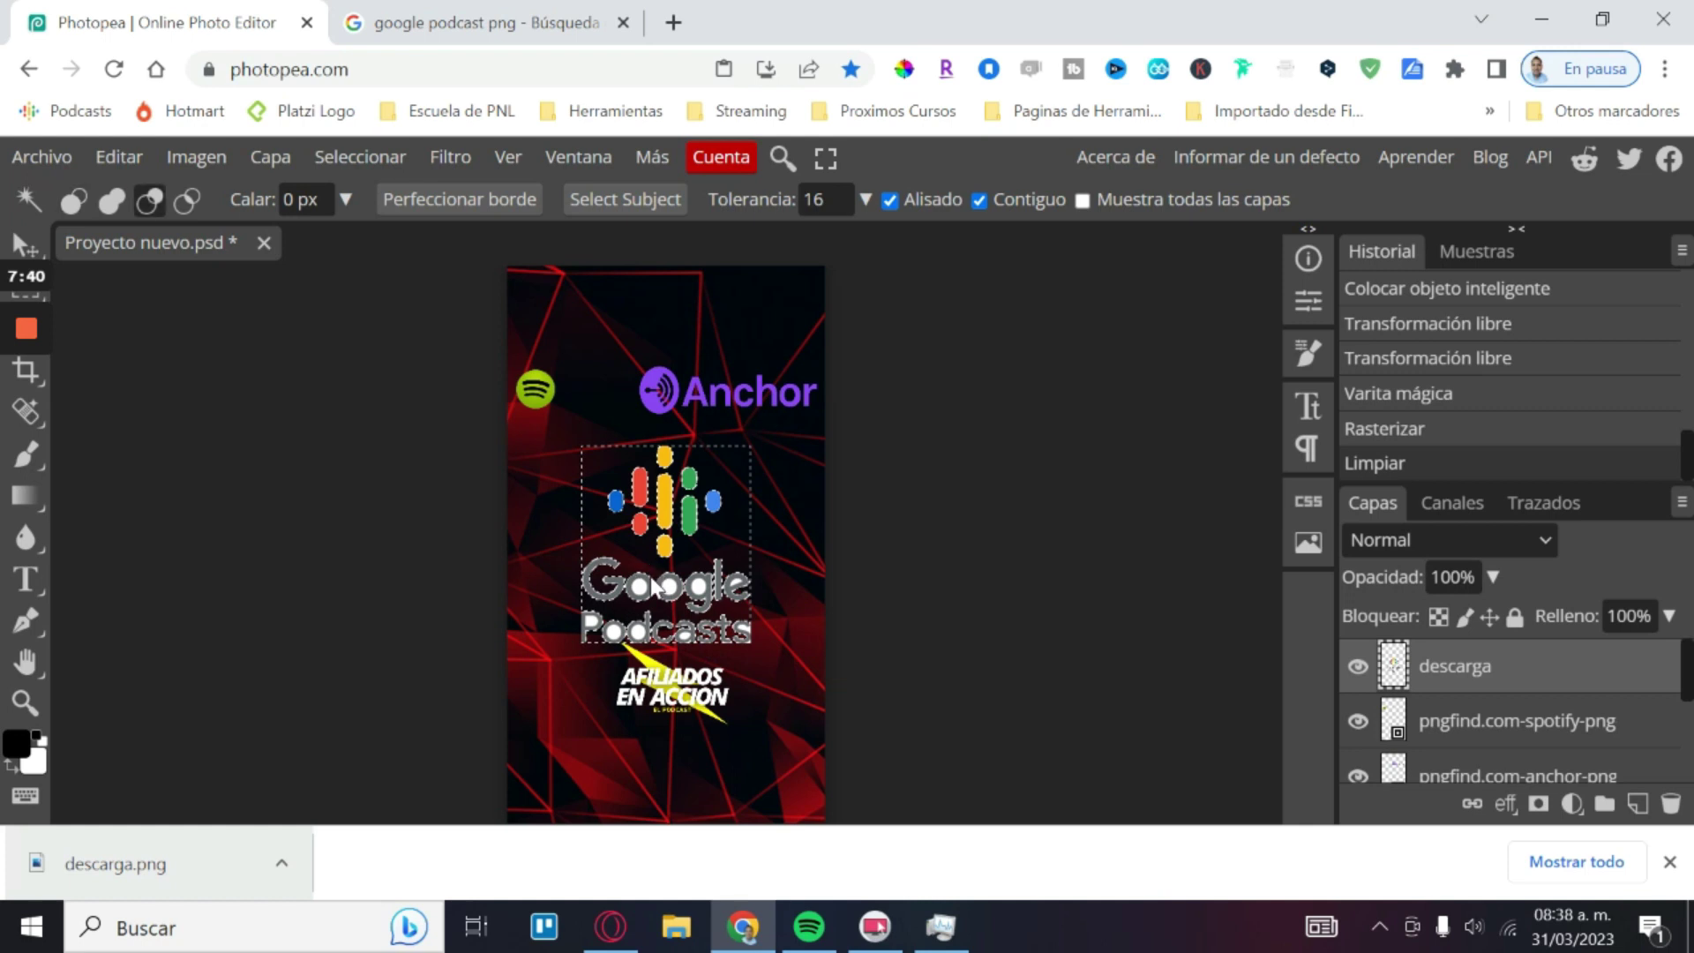
# Step: Shift-select the white insides of the o, o, g, e and s letters with the Magic Wand
pyautogui.scroll(2, 653, 587)
pyautogui.scroll(1, 653, 587)
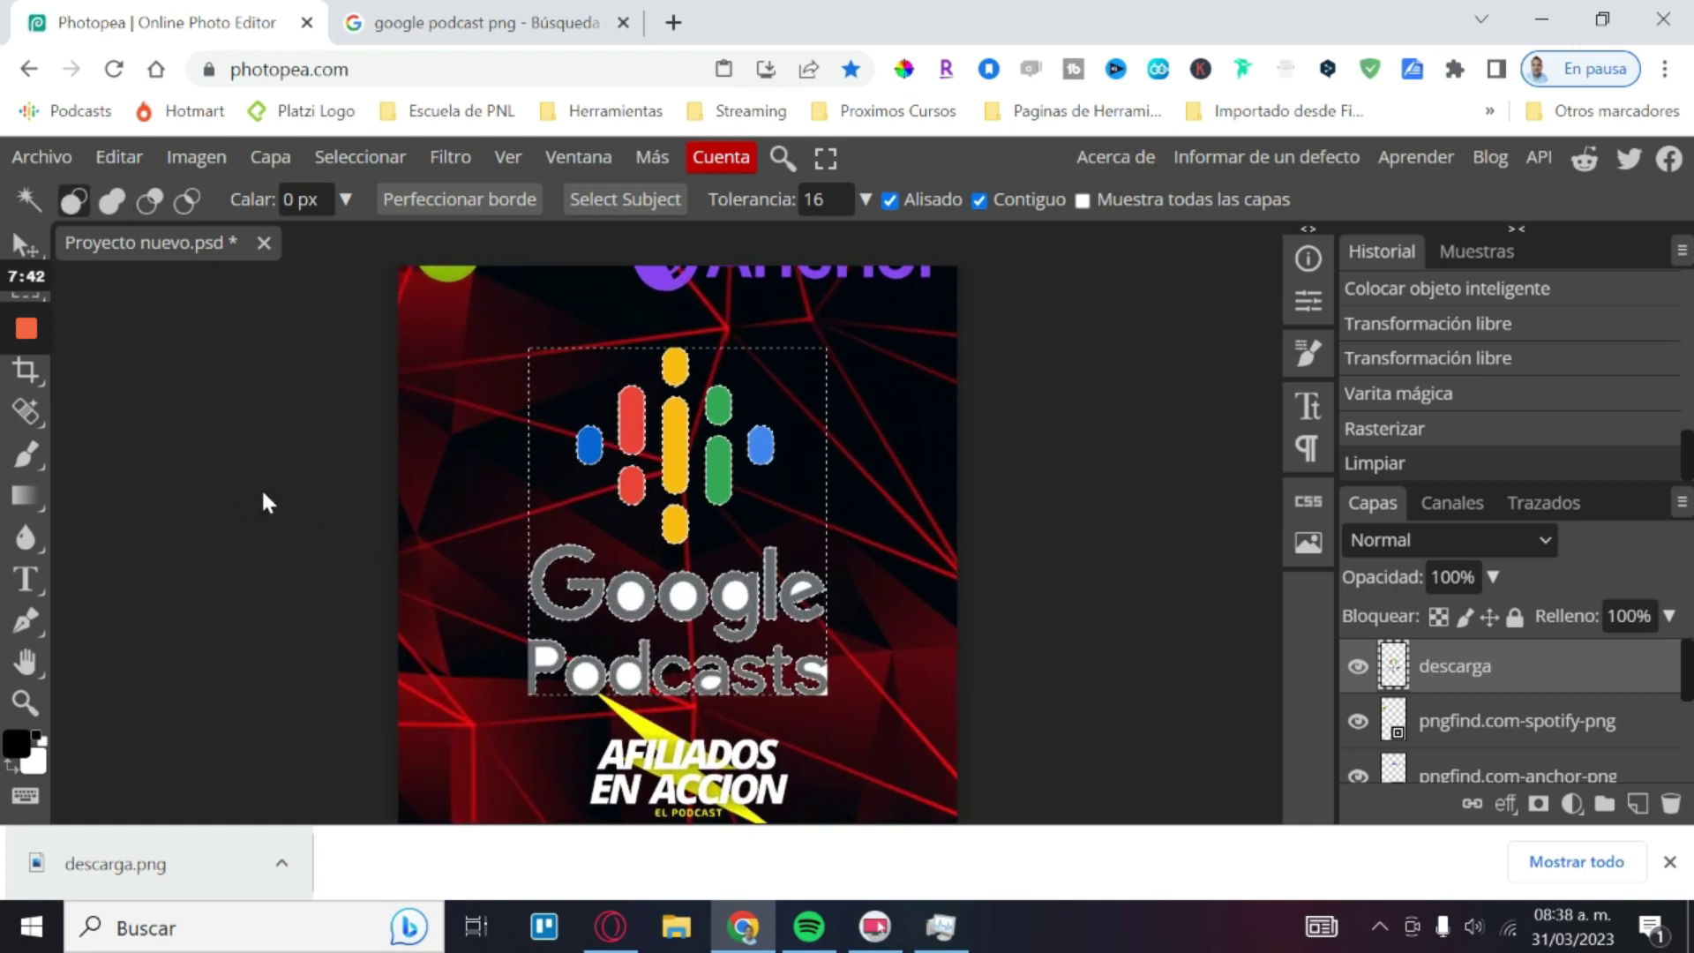
pyautogui.click(1602, 20)
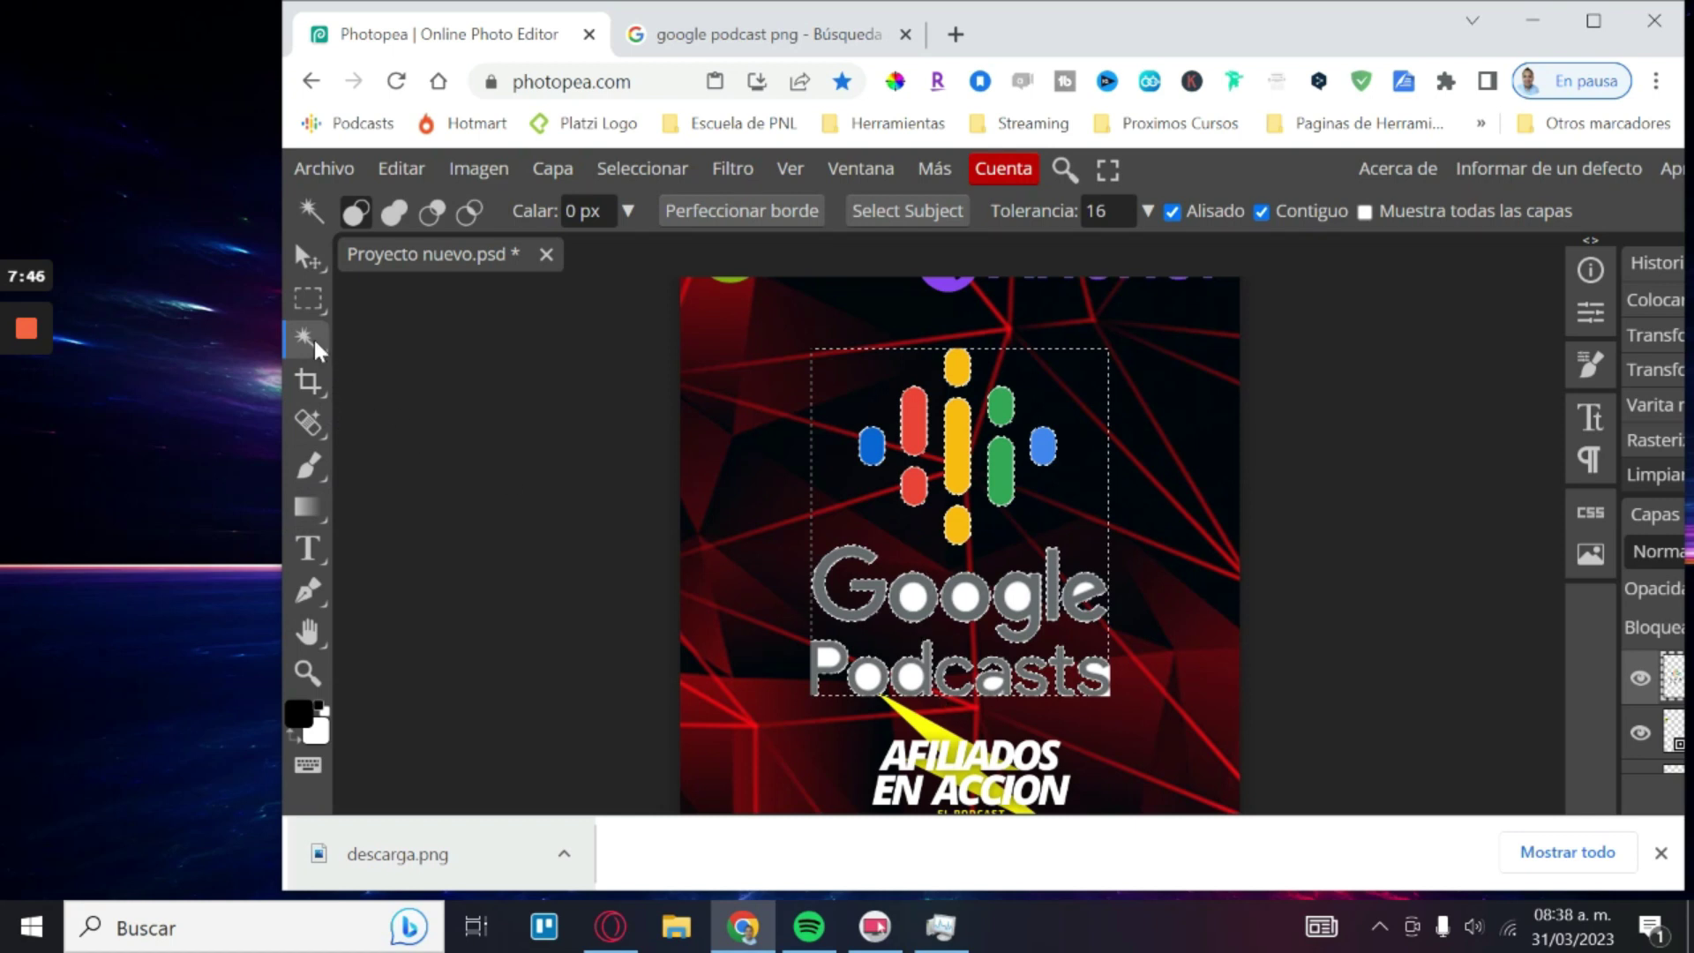
pyautogui.click(914, 600)
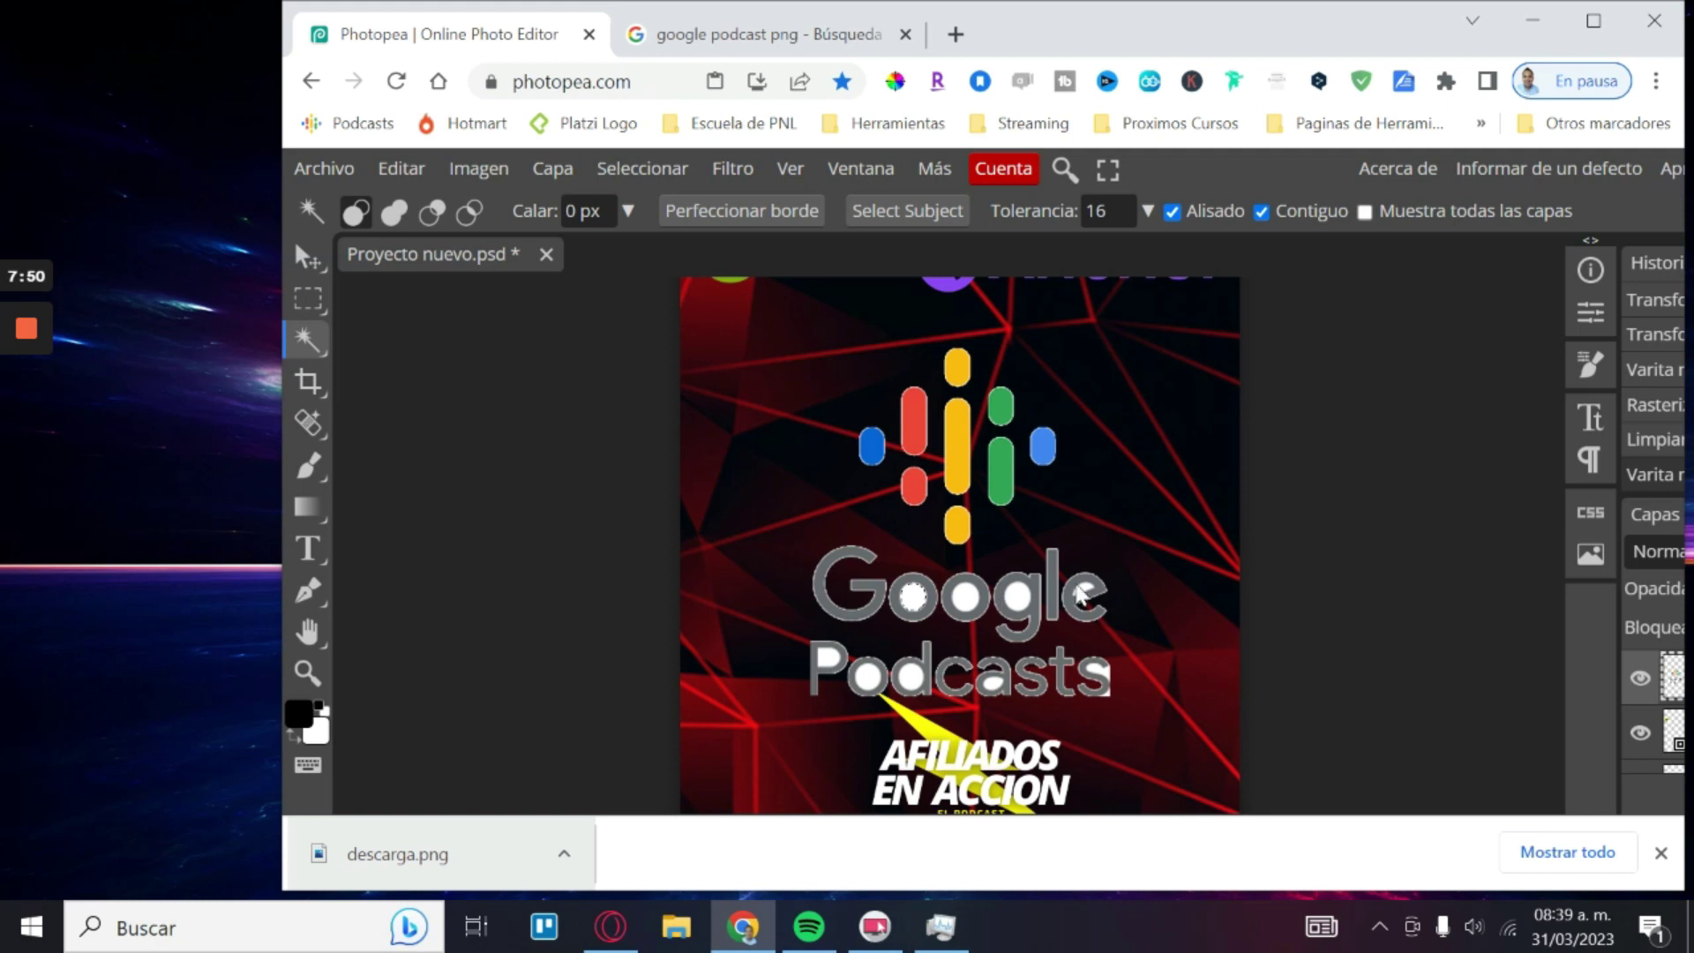
pyautogui.keyDown('alt'); pyautogui.scroll(3, 949, 684); pyautogui.keyUp('alt')
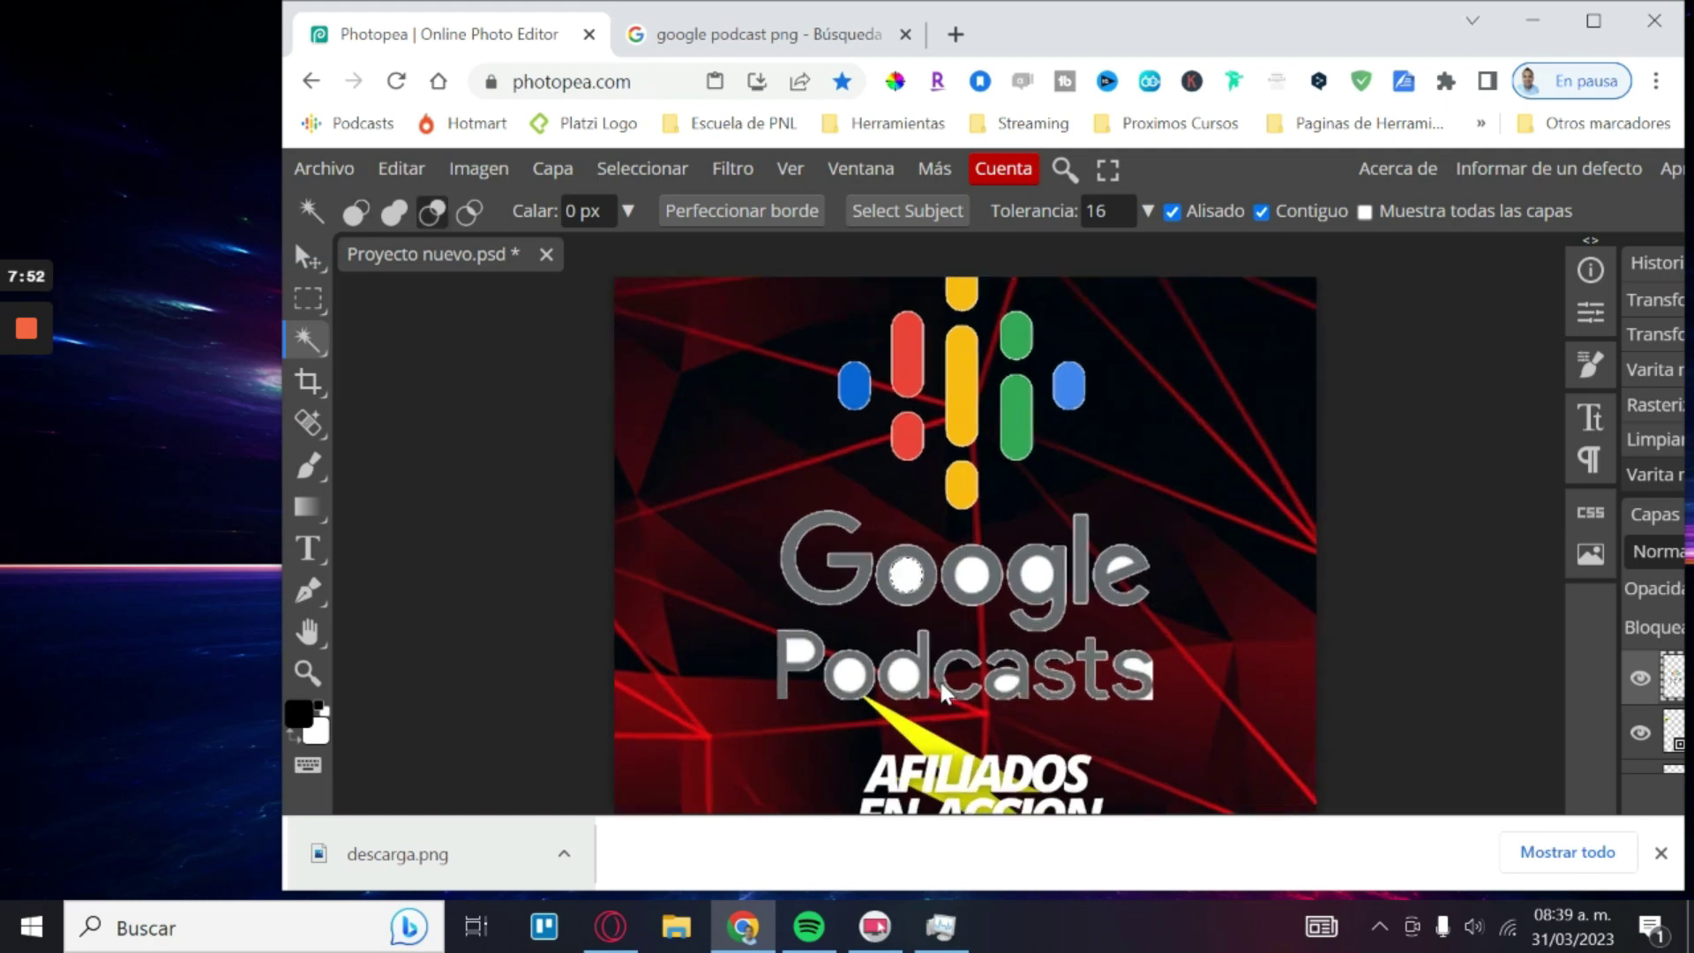
pyautogui.press('shift')
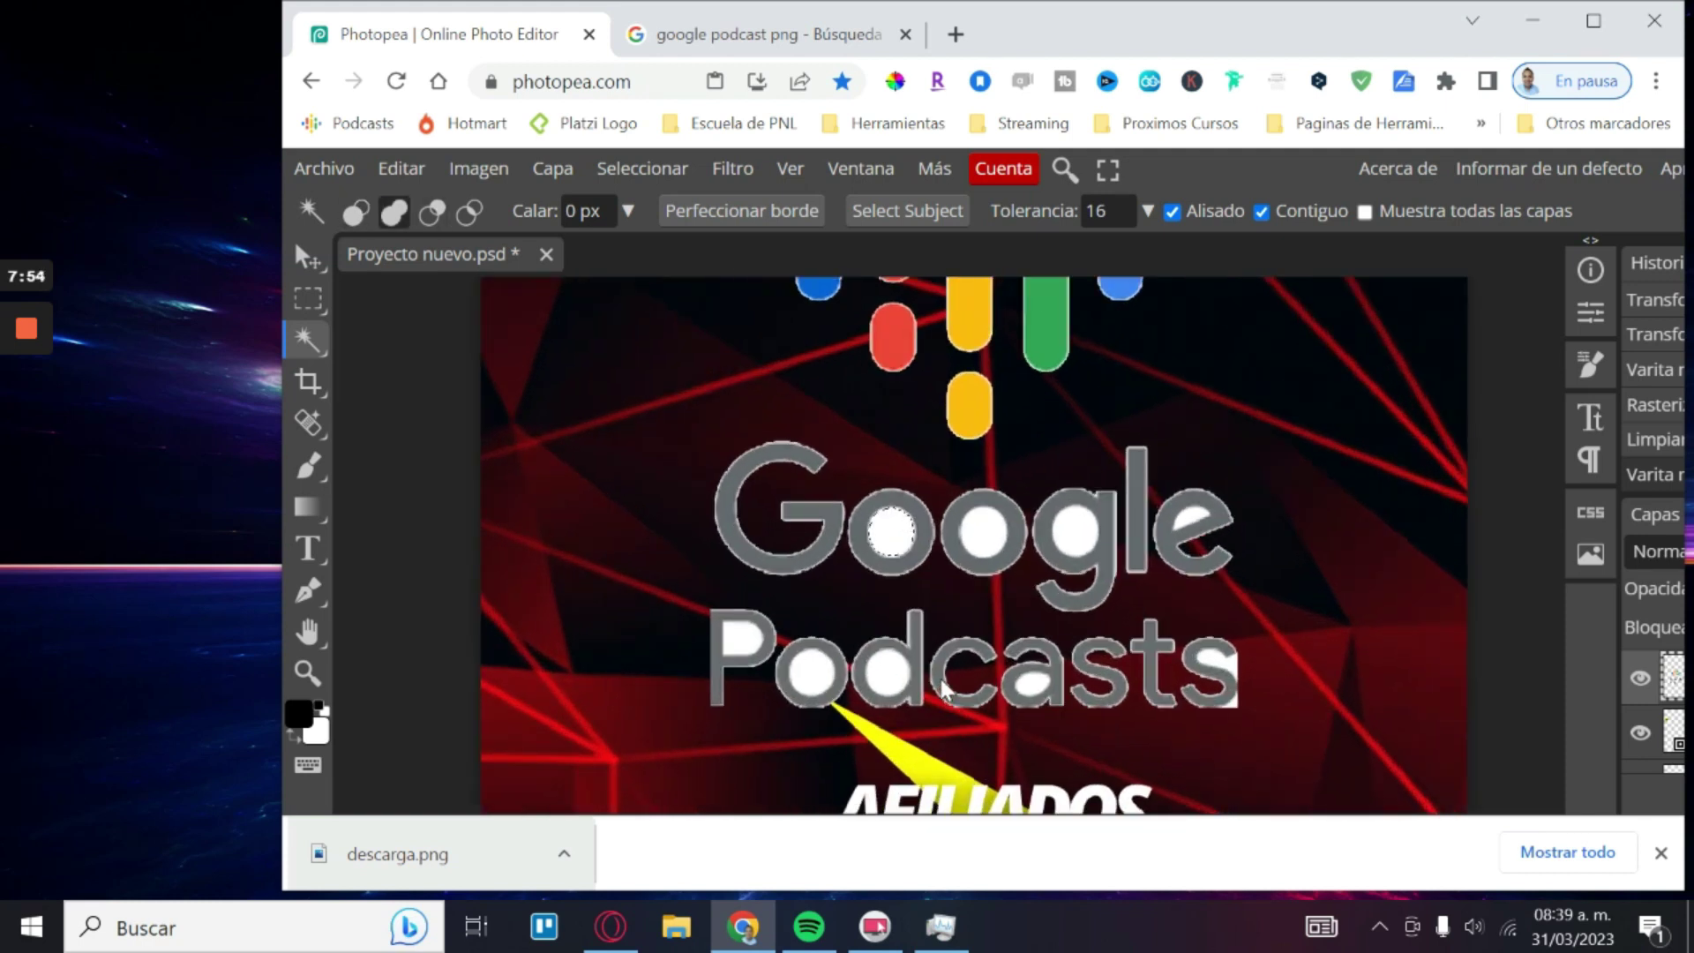
pyautogui.click(986, 533)
pyautogui.click(1077, 535)
pyautogui.click(1184, 520)
pyautogui.click(1225, 666)
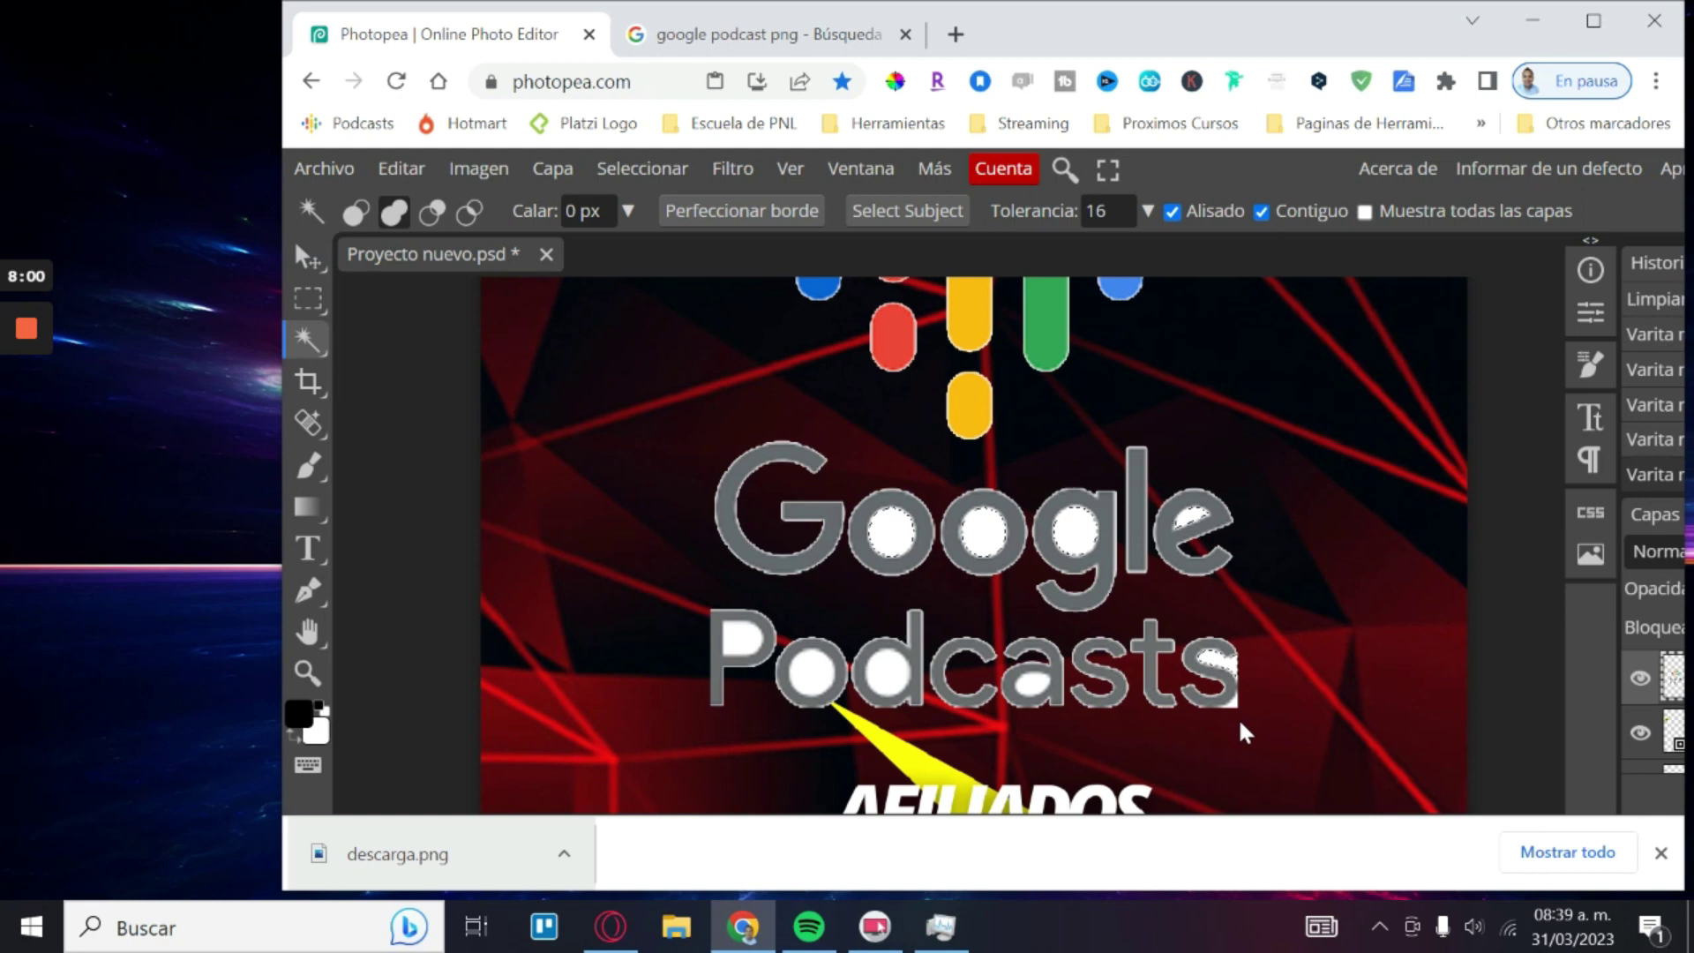
pyautogui.click(1231, 705)
# Step: Clear the white fill inside the selected letters and deselect
pyautogui.press('Delete')
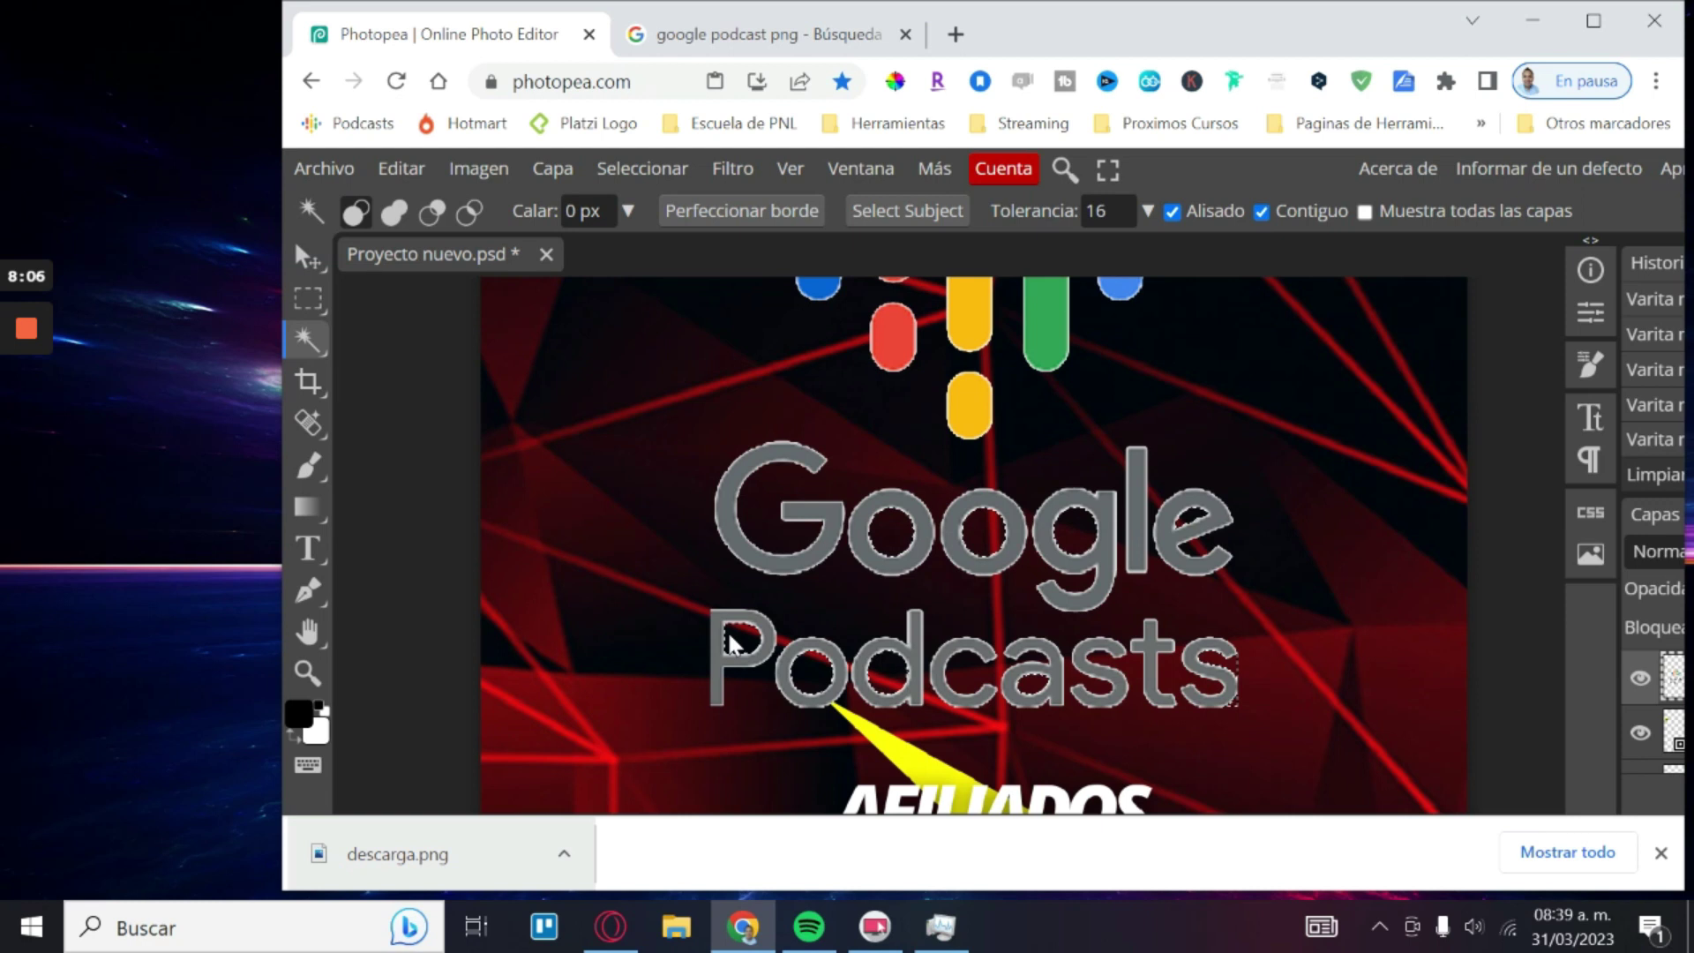
pyautogui.hotkey('ctrl', 'd')
pyautogui.scroll(-1, 971, 653)
pyautogui.scroll(-2, 980, 650)
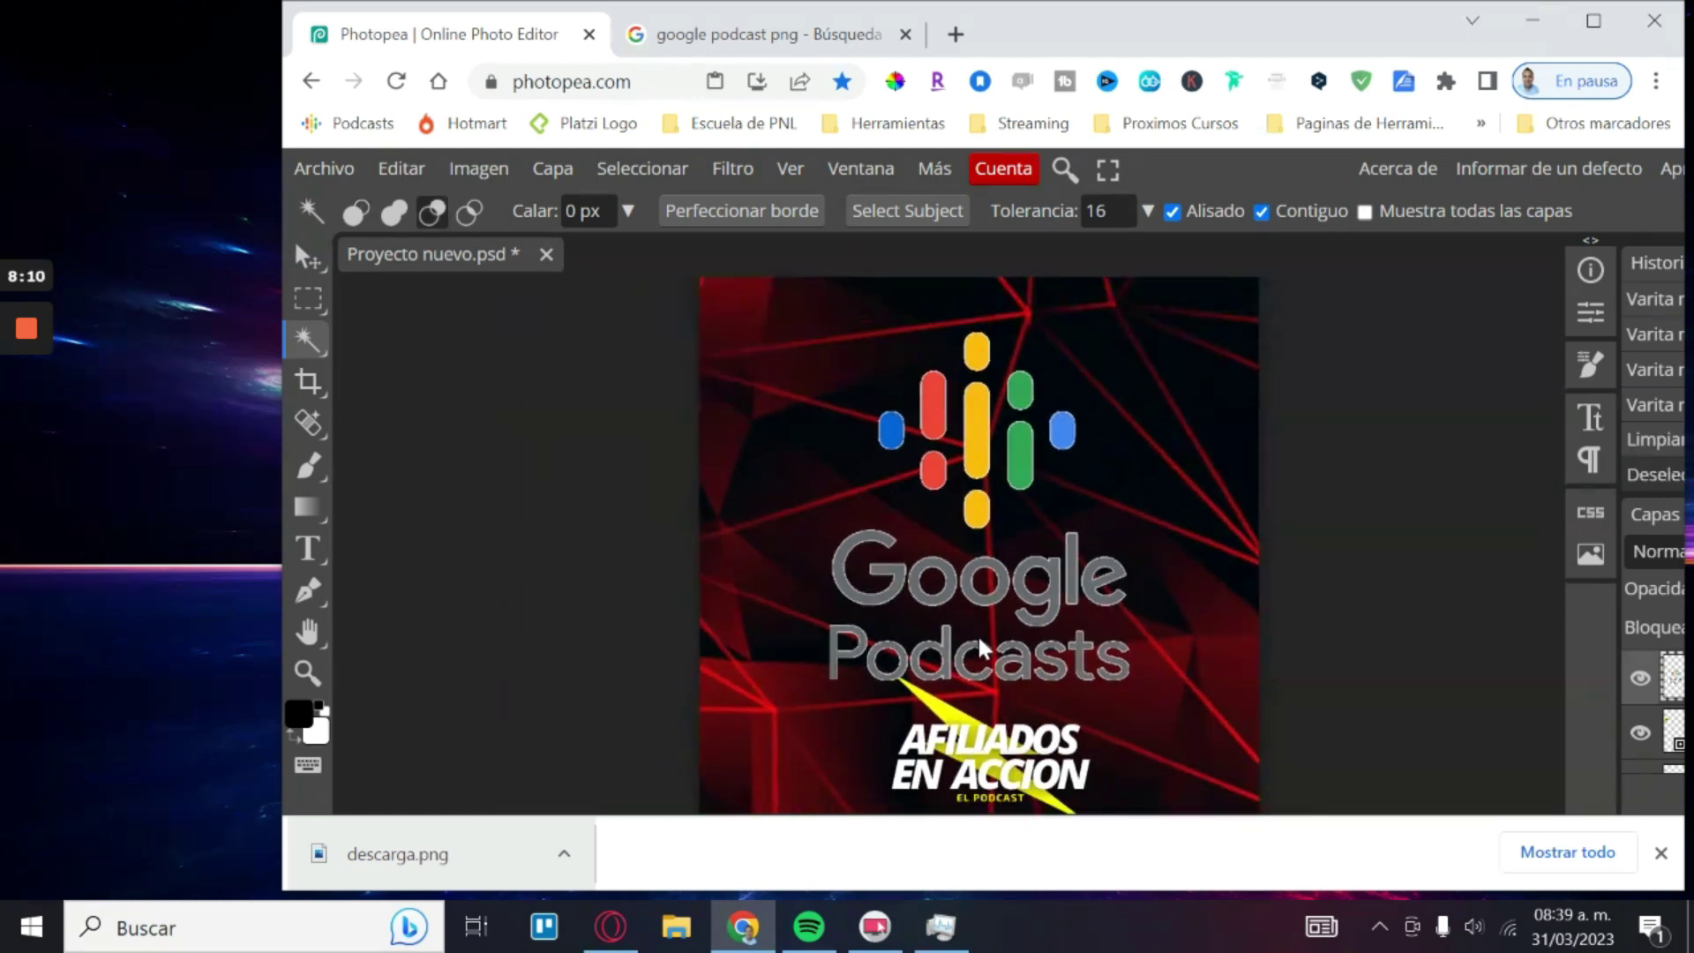
pyautogui.scroll(-2, 980, 651)
pyautogui.scroll(-1, 979, 651)
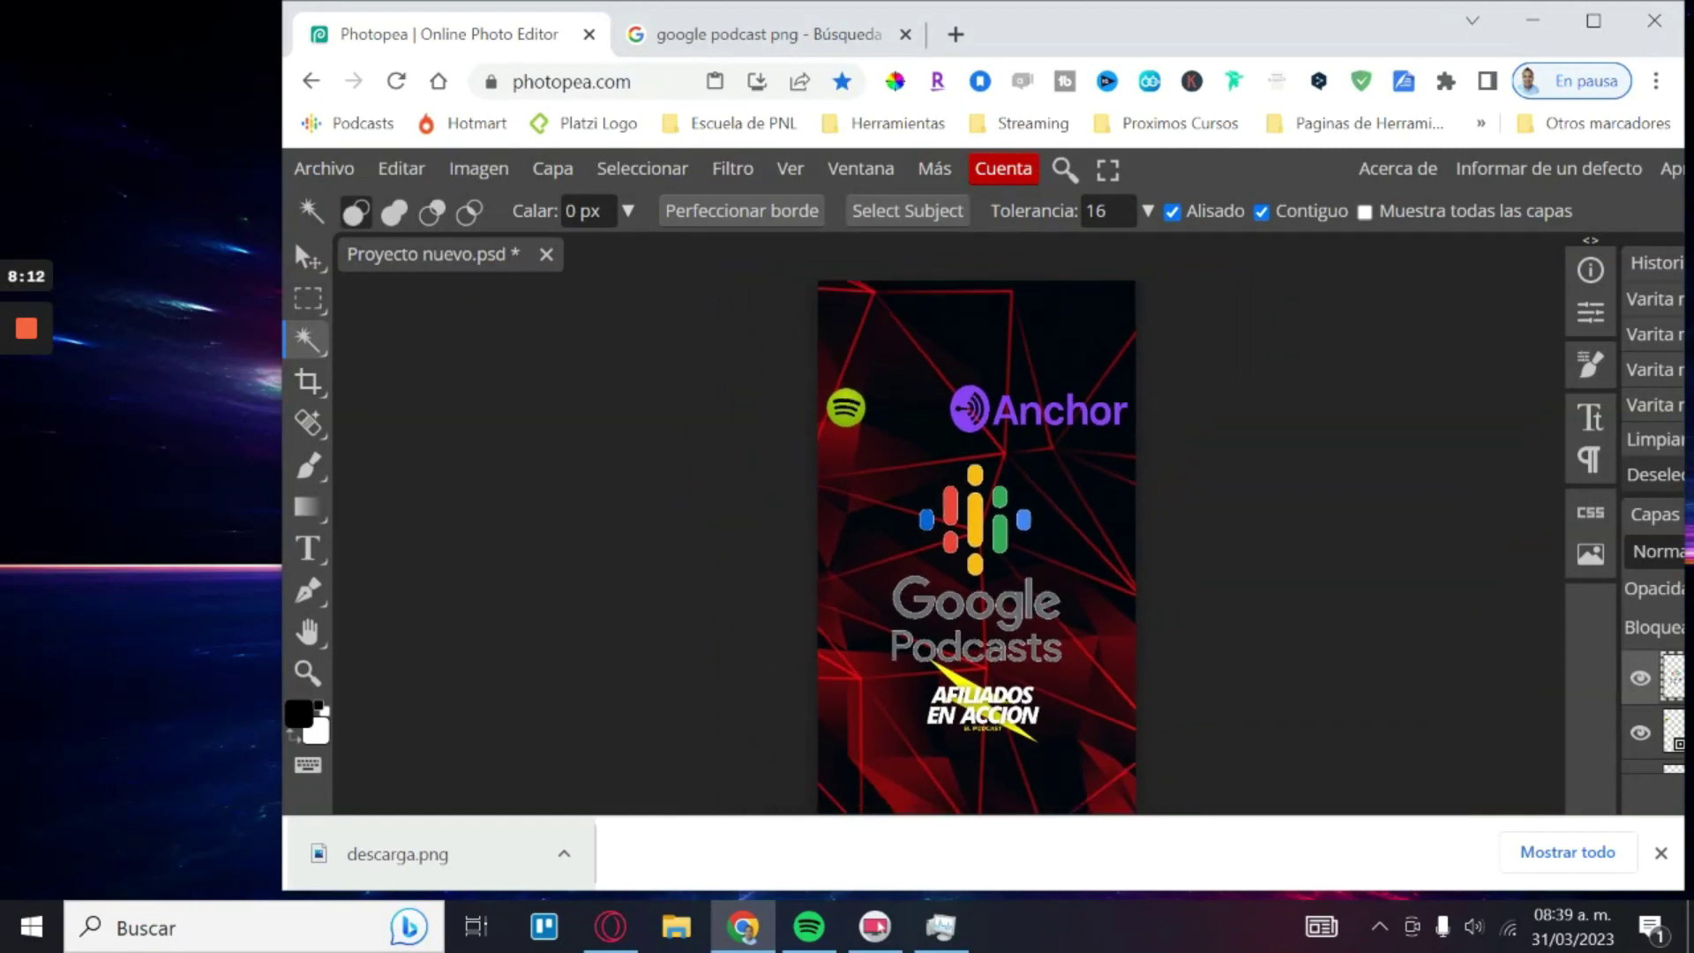
pyautogui.click(1593, 20)
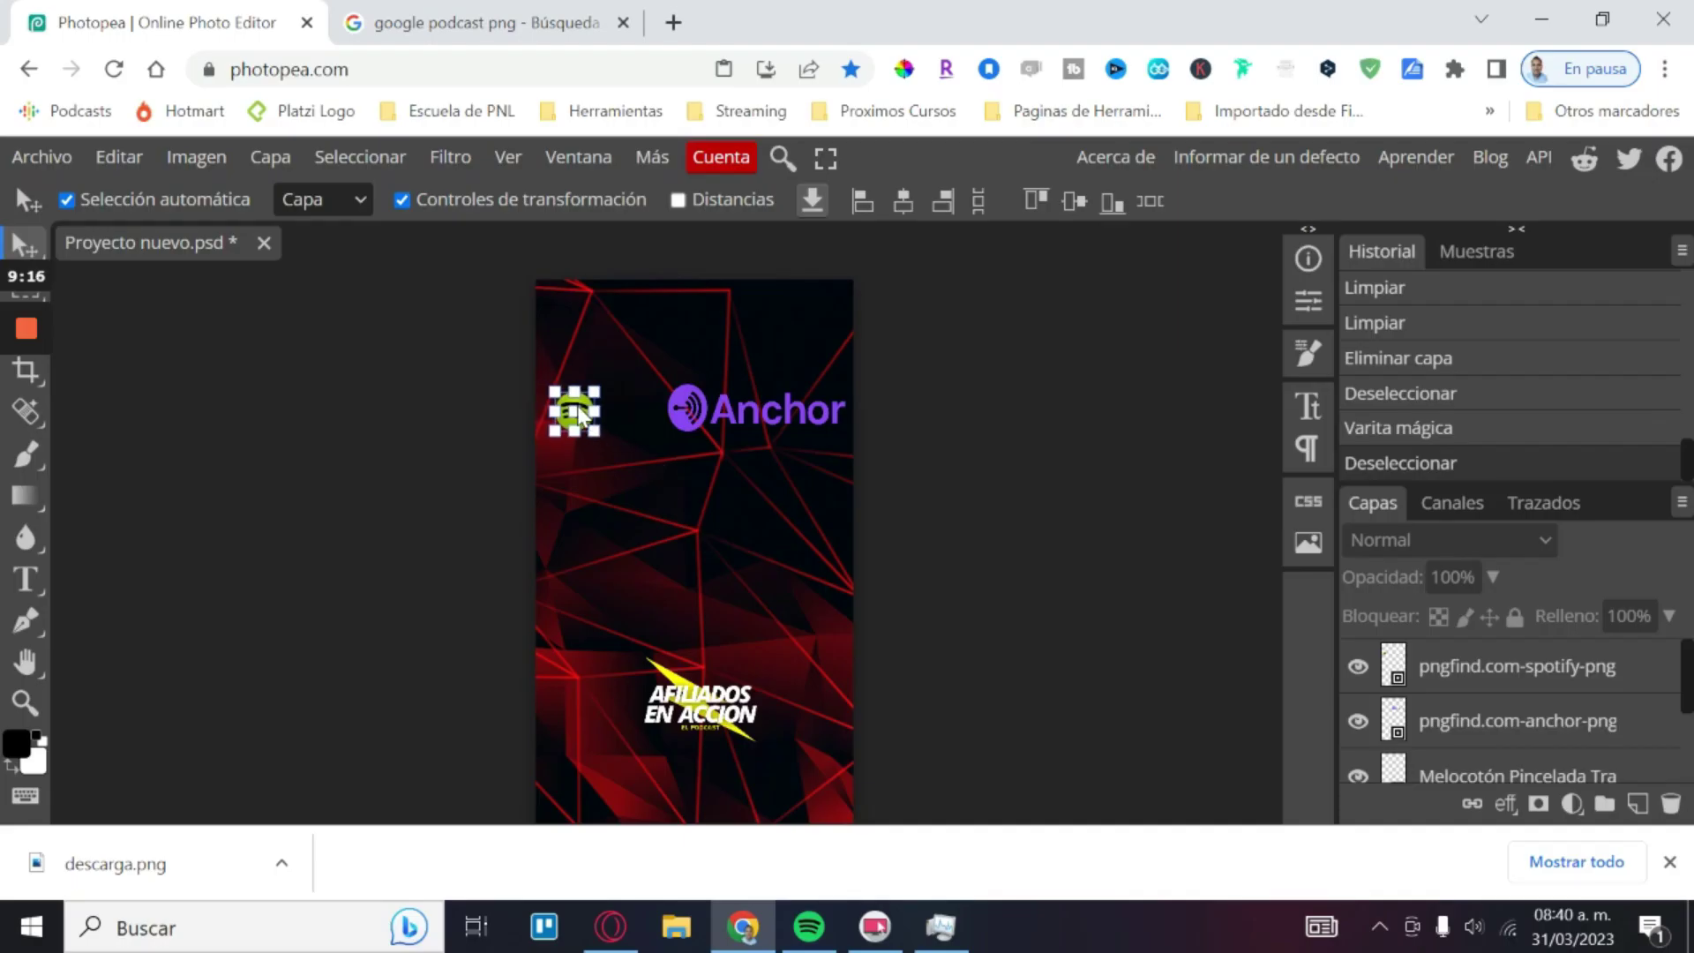
# Step: Shift the Spotify and Anchor logos lower and move the Afiliados en Acción logo to the top
pyautogui.moveTo(565, 407); pyautogui.dragTo(597, 415)
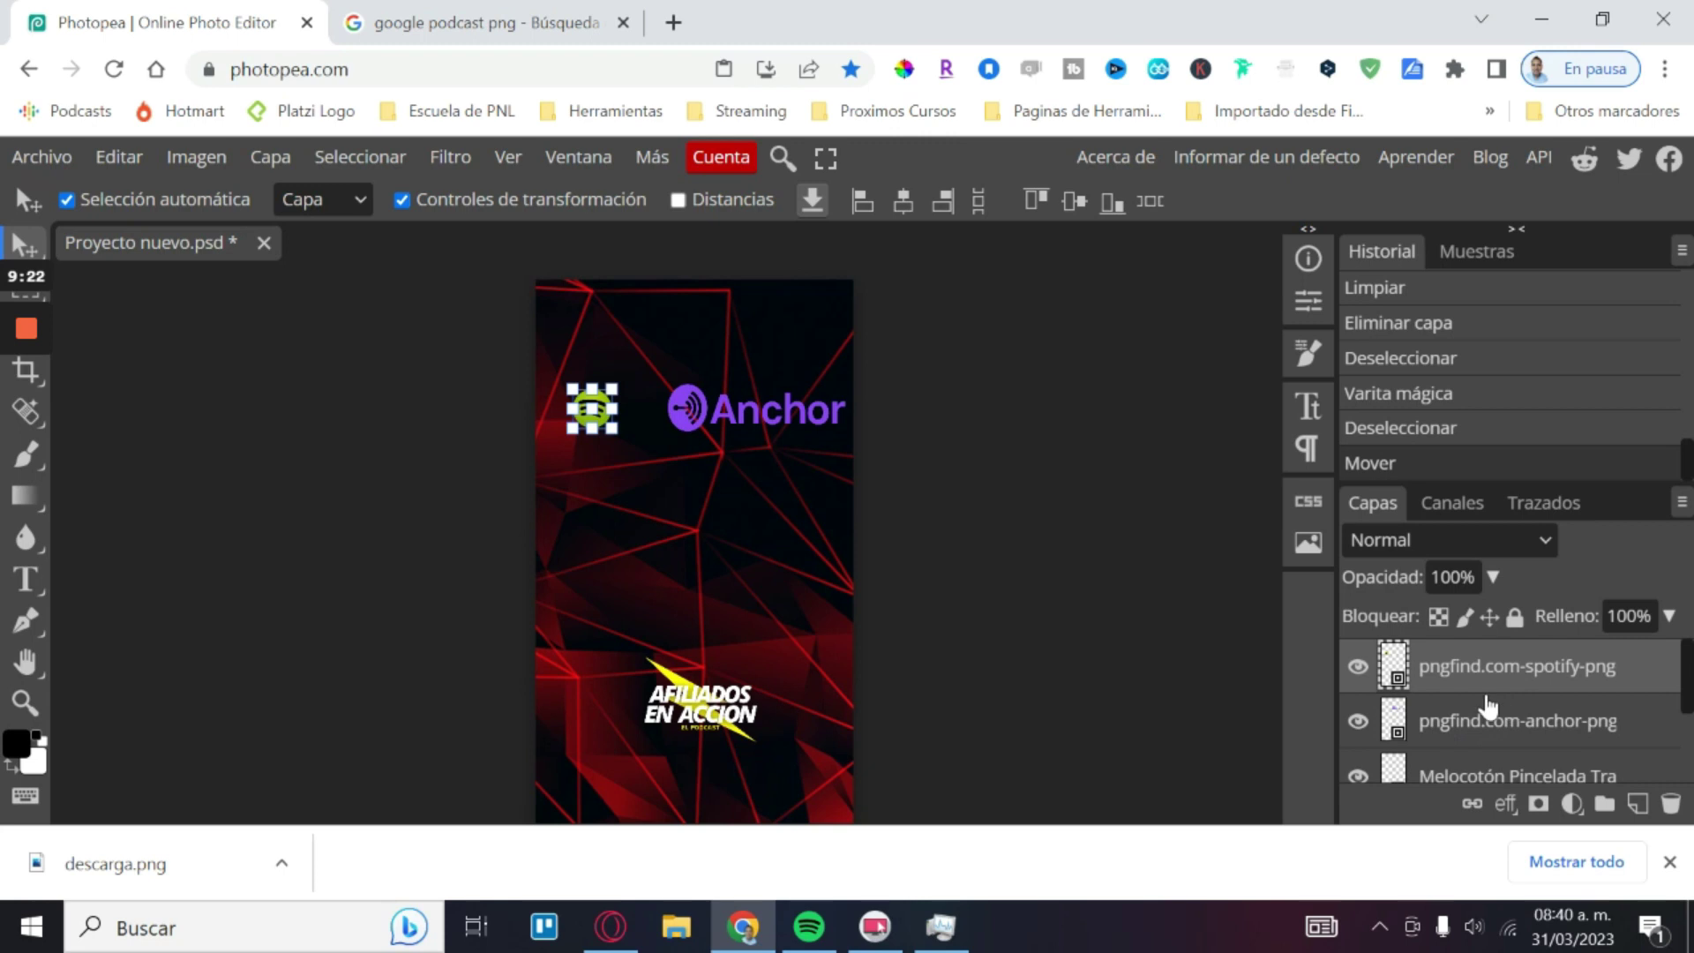
pyautogui.keyDown('ctrl'); pyautogui.click(1455, 737); pyautogui.keyUp('ctrl')
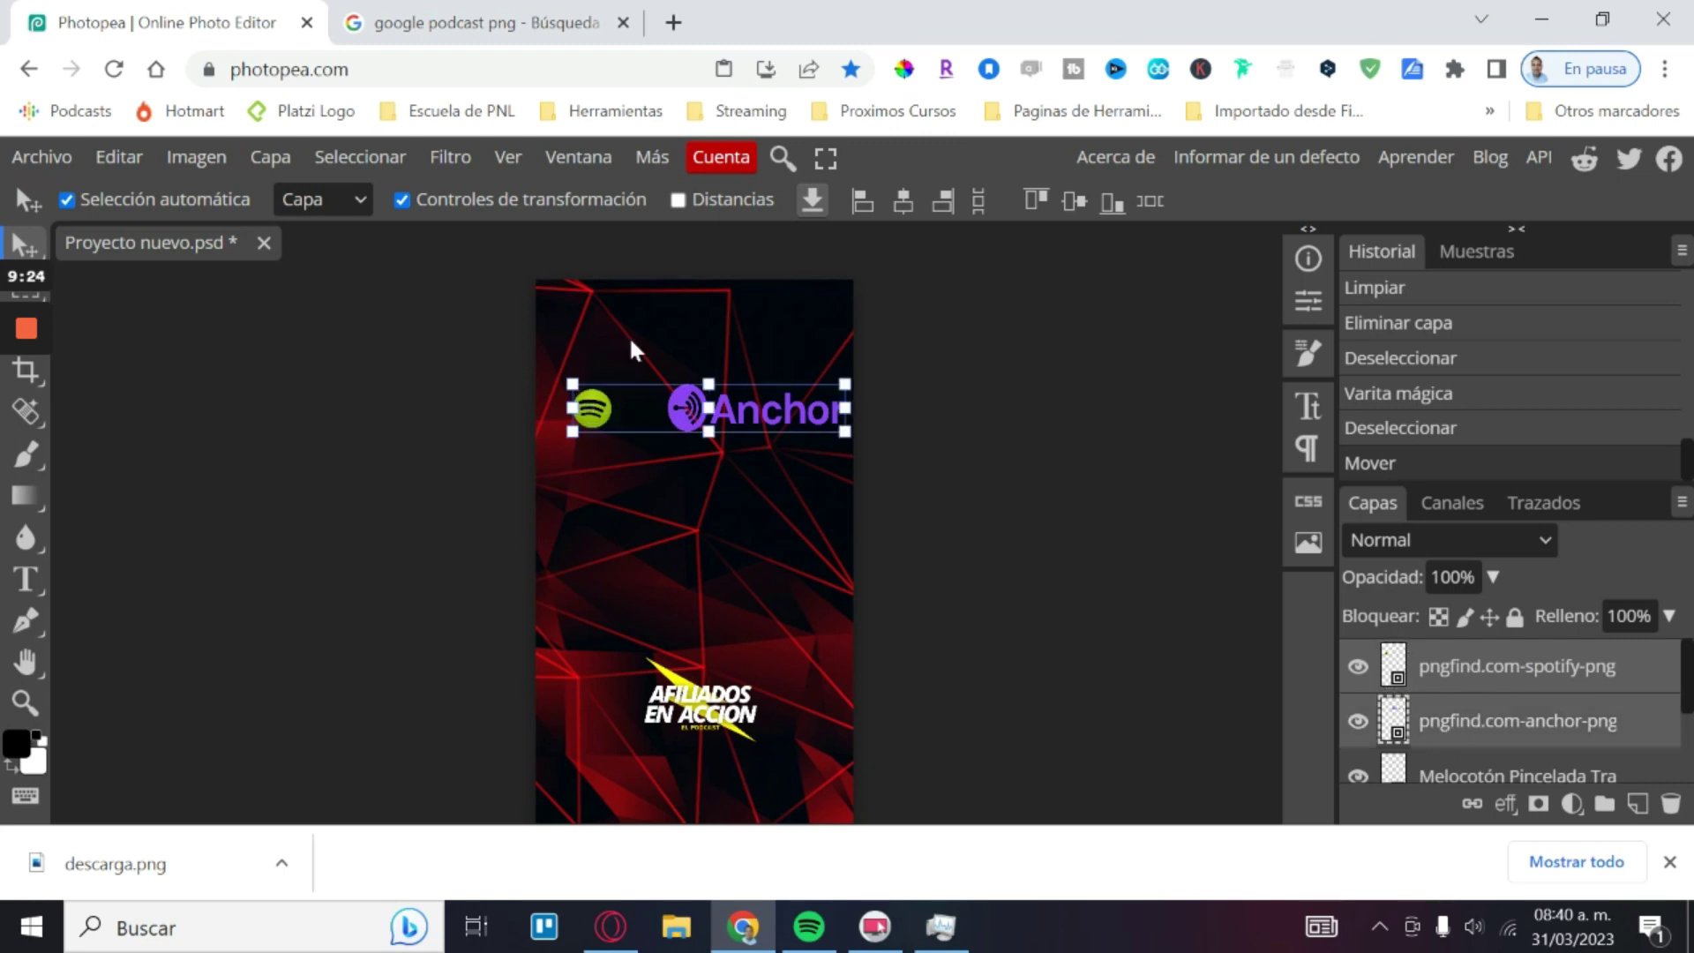
pyautogui.moveTo(805, 429); pyautogui.dragTo(785, 501)
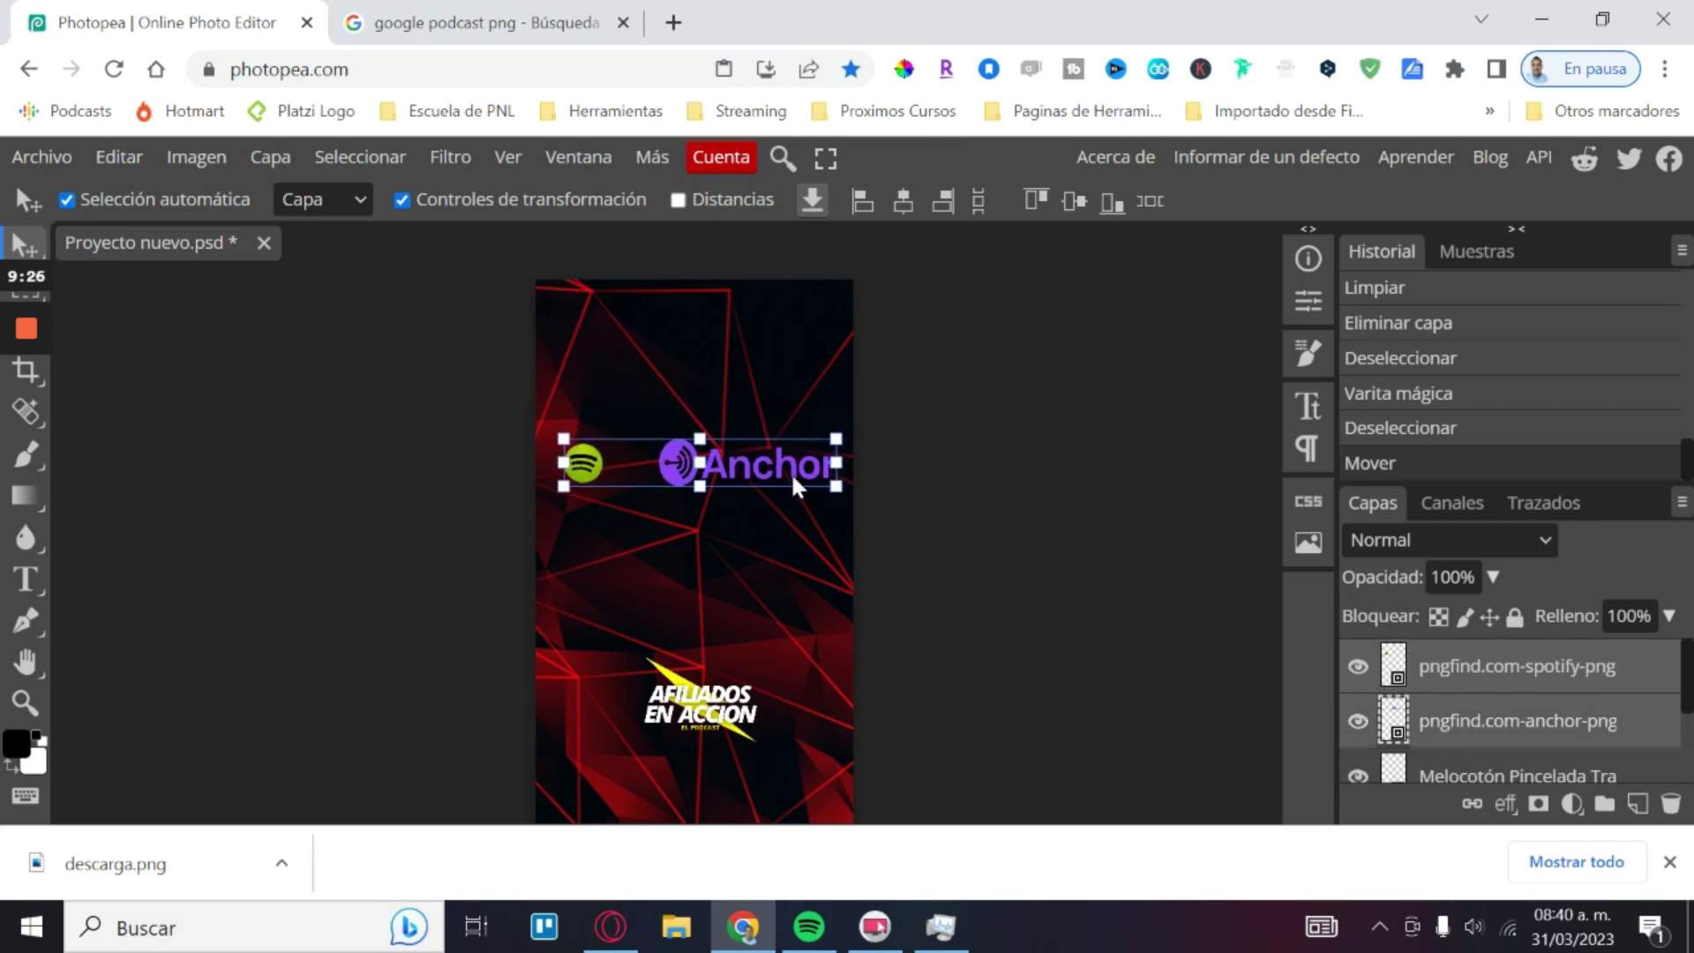
pyautogui.hotkey('shift', 'Left')
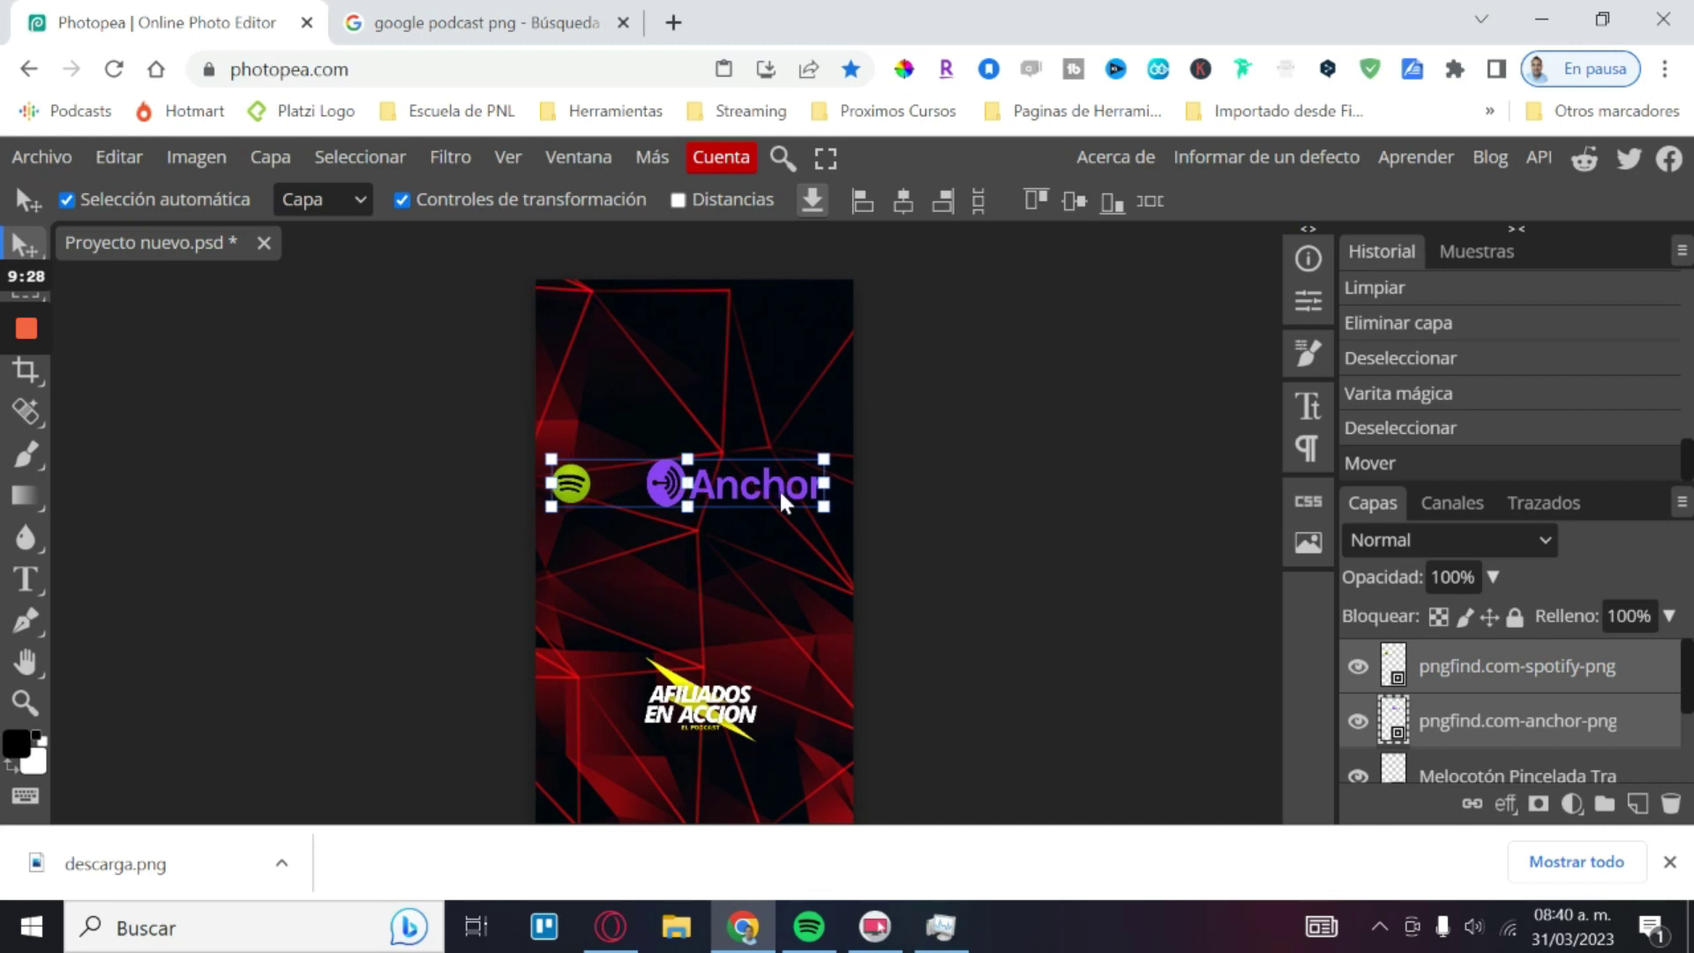
pyautogui.moveTo(720, 716); pyautogui.dragTo(710, 391)
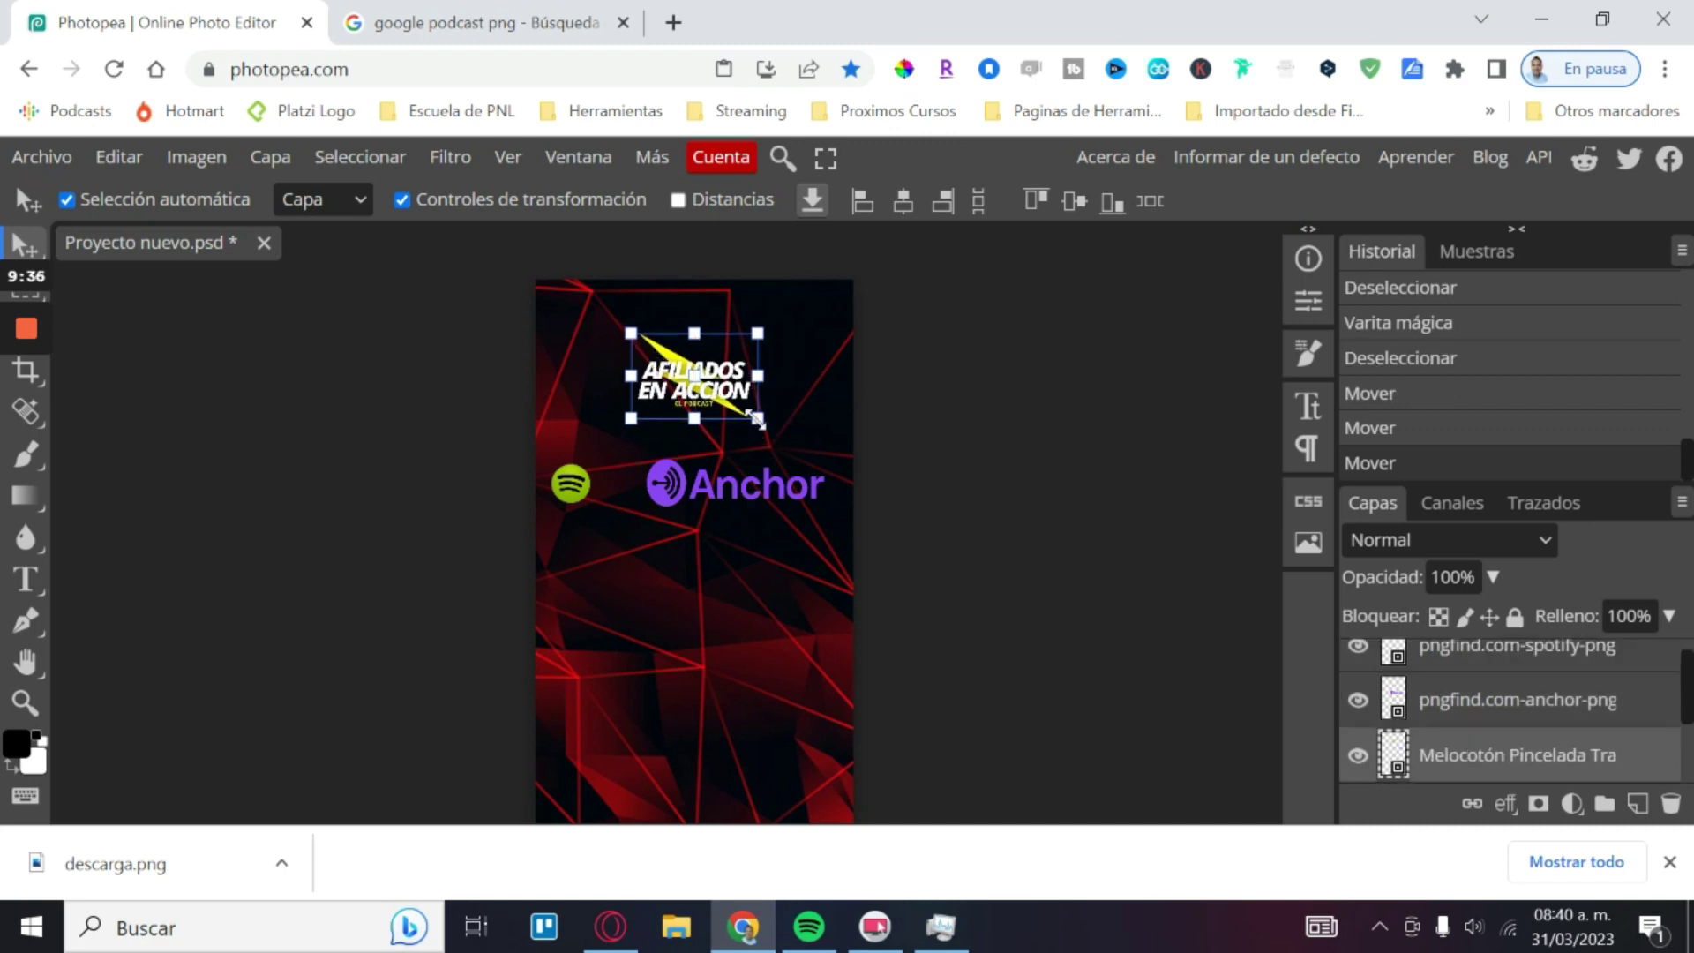
# Step: Free-transform the Afiliados en Acción logo up to about 146 percent
pyautogui.moveTo(761, 414); pyautogui.dragTo(768, 437)
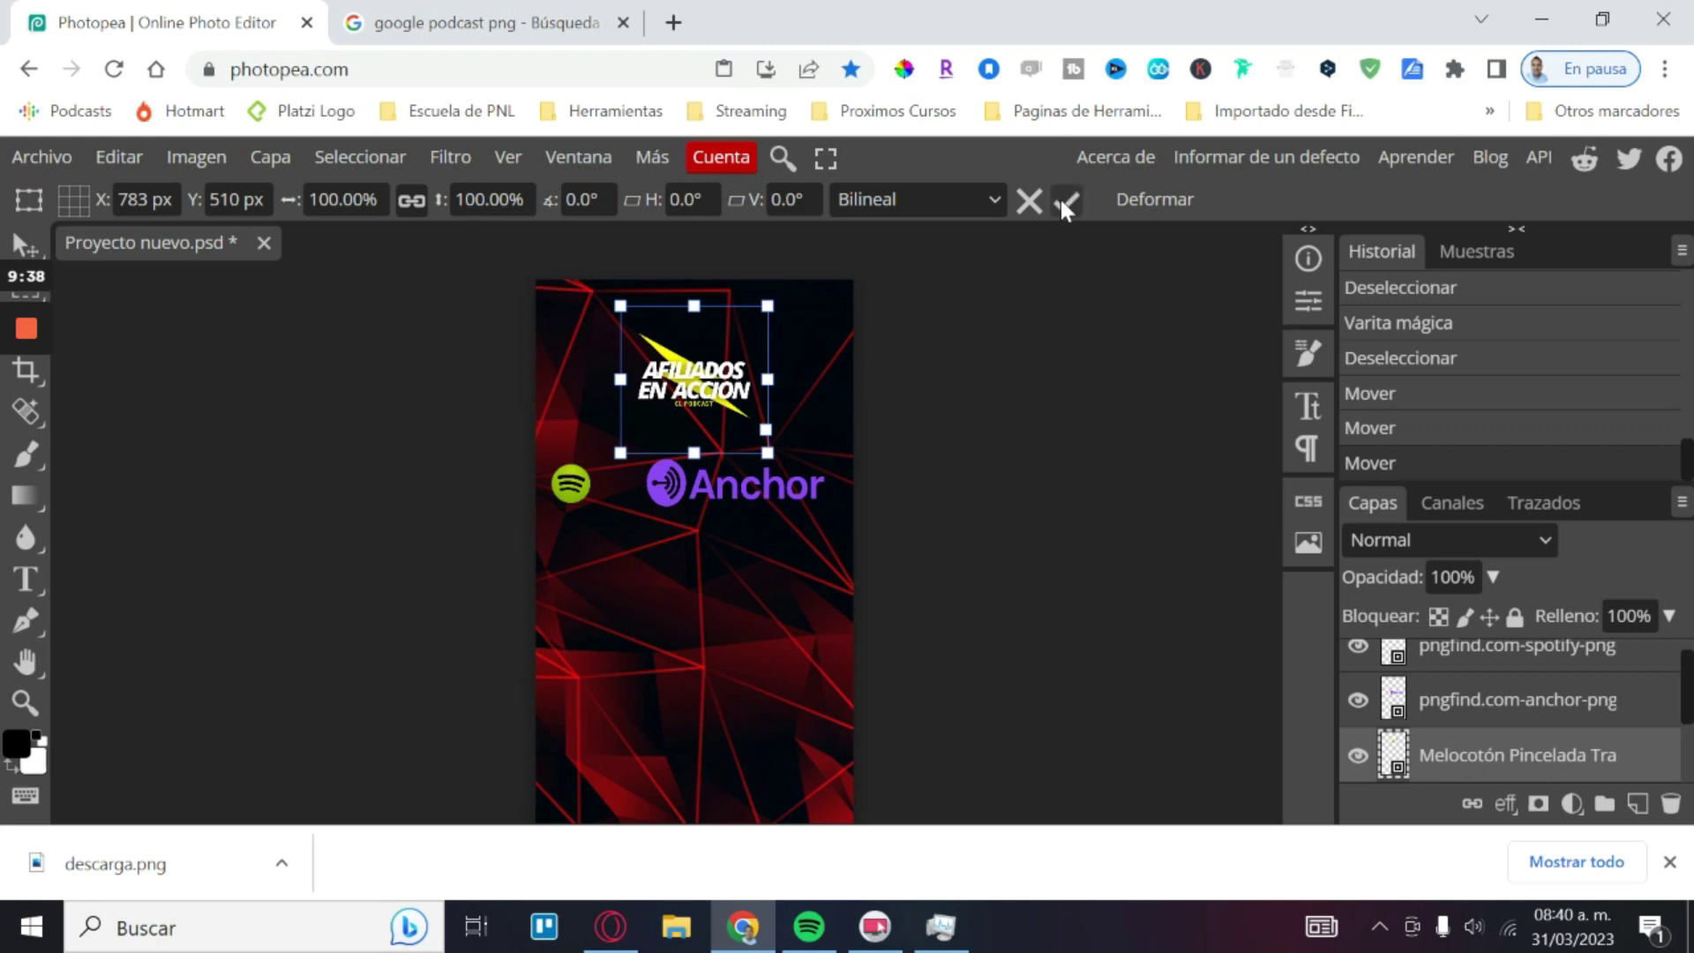
pyautogui.click(1061, 197)
pyautogui.click(766, 409)
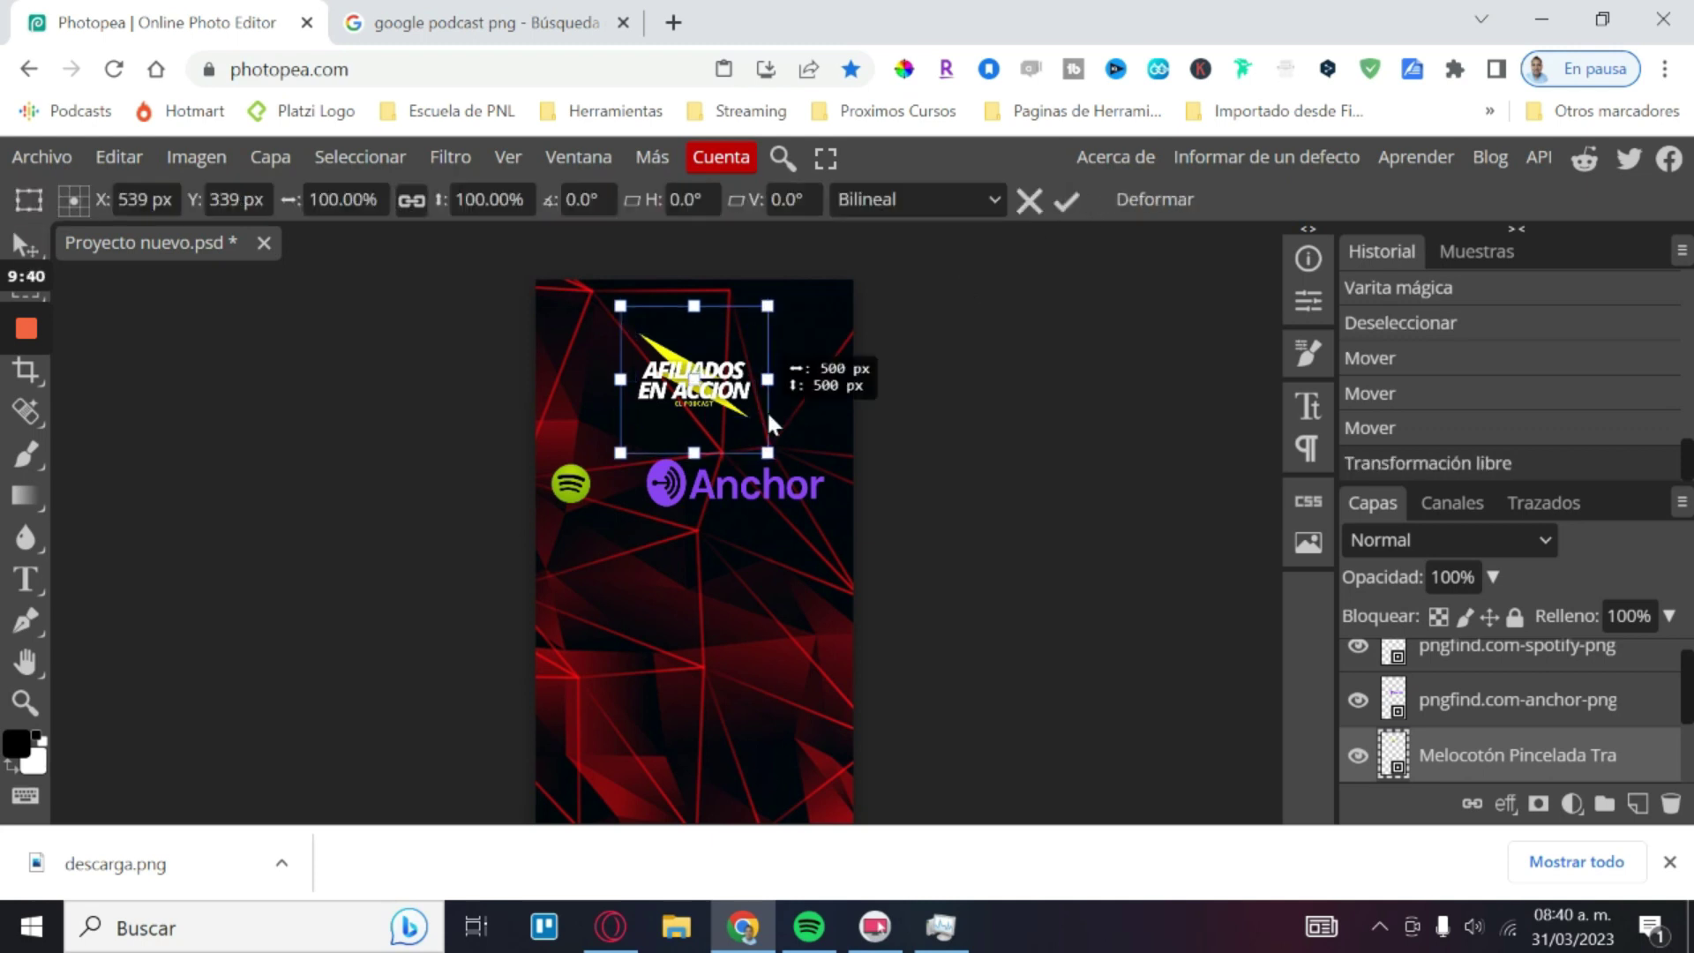
pyautogui.click(1066, 200)
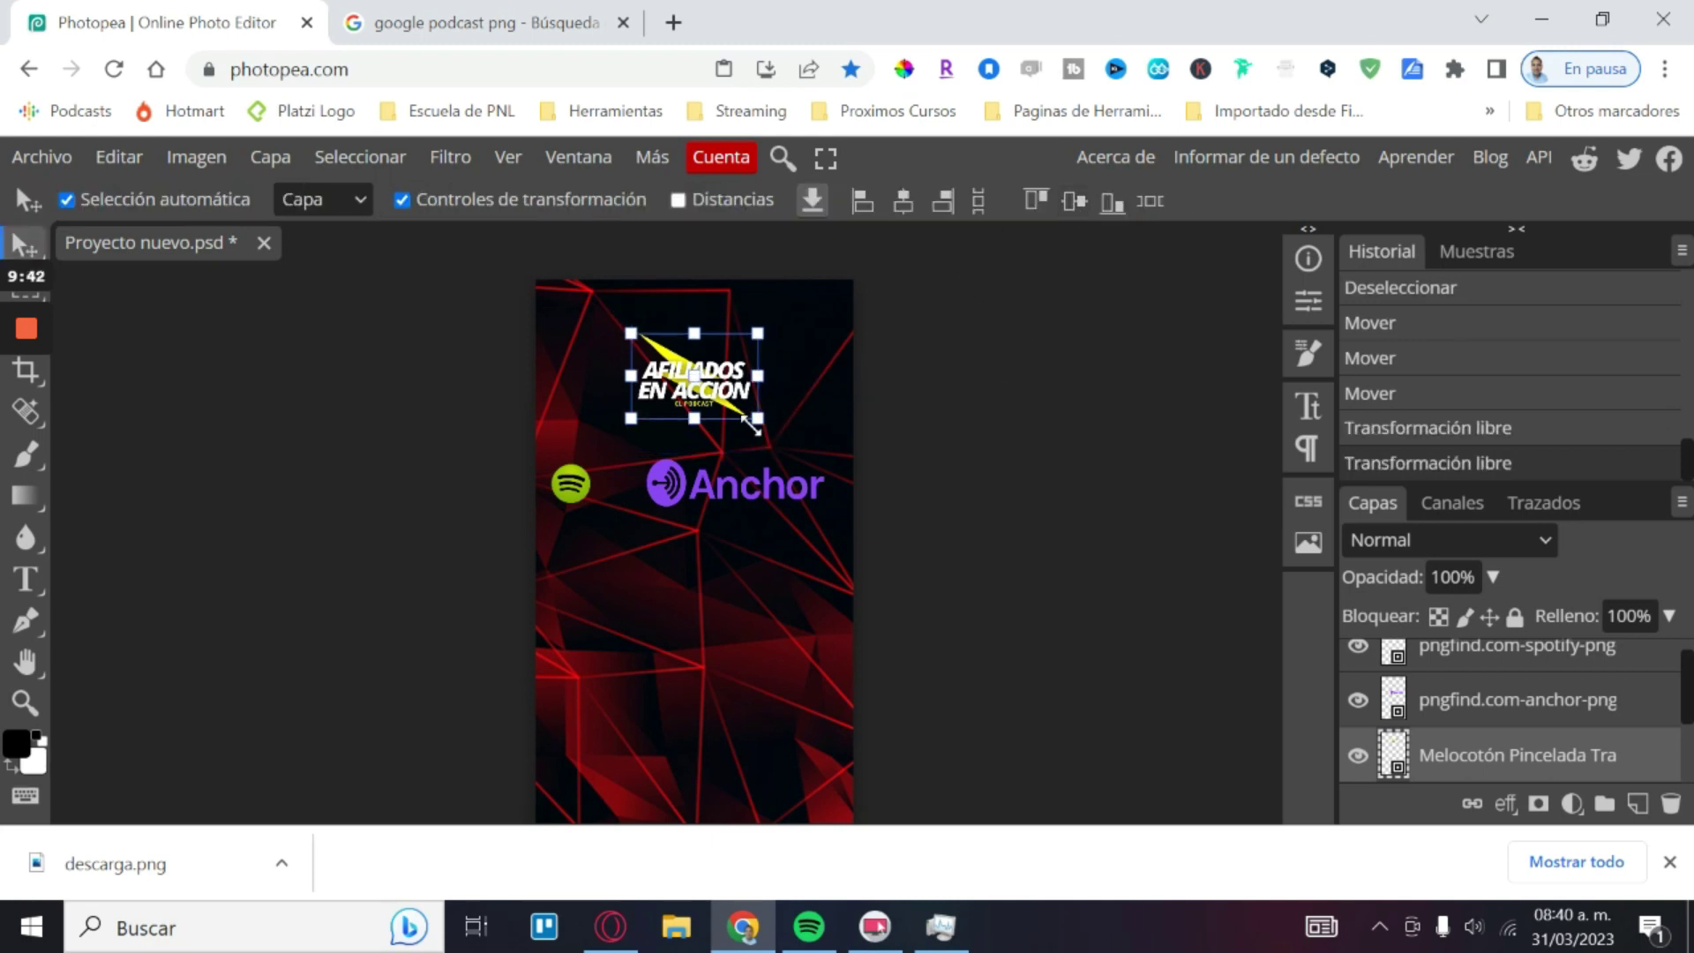
pyautogui.moveTo(754, 423); pyautogui.dragTo(790, 457)
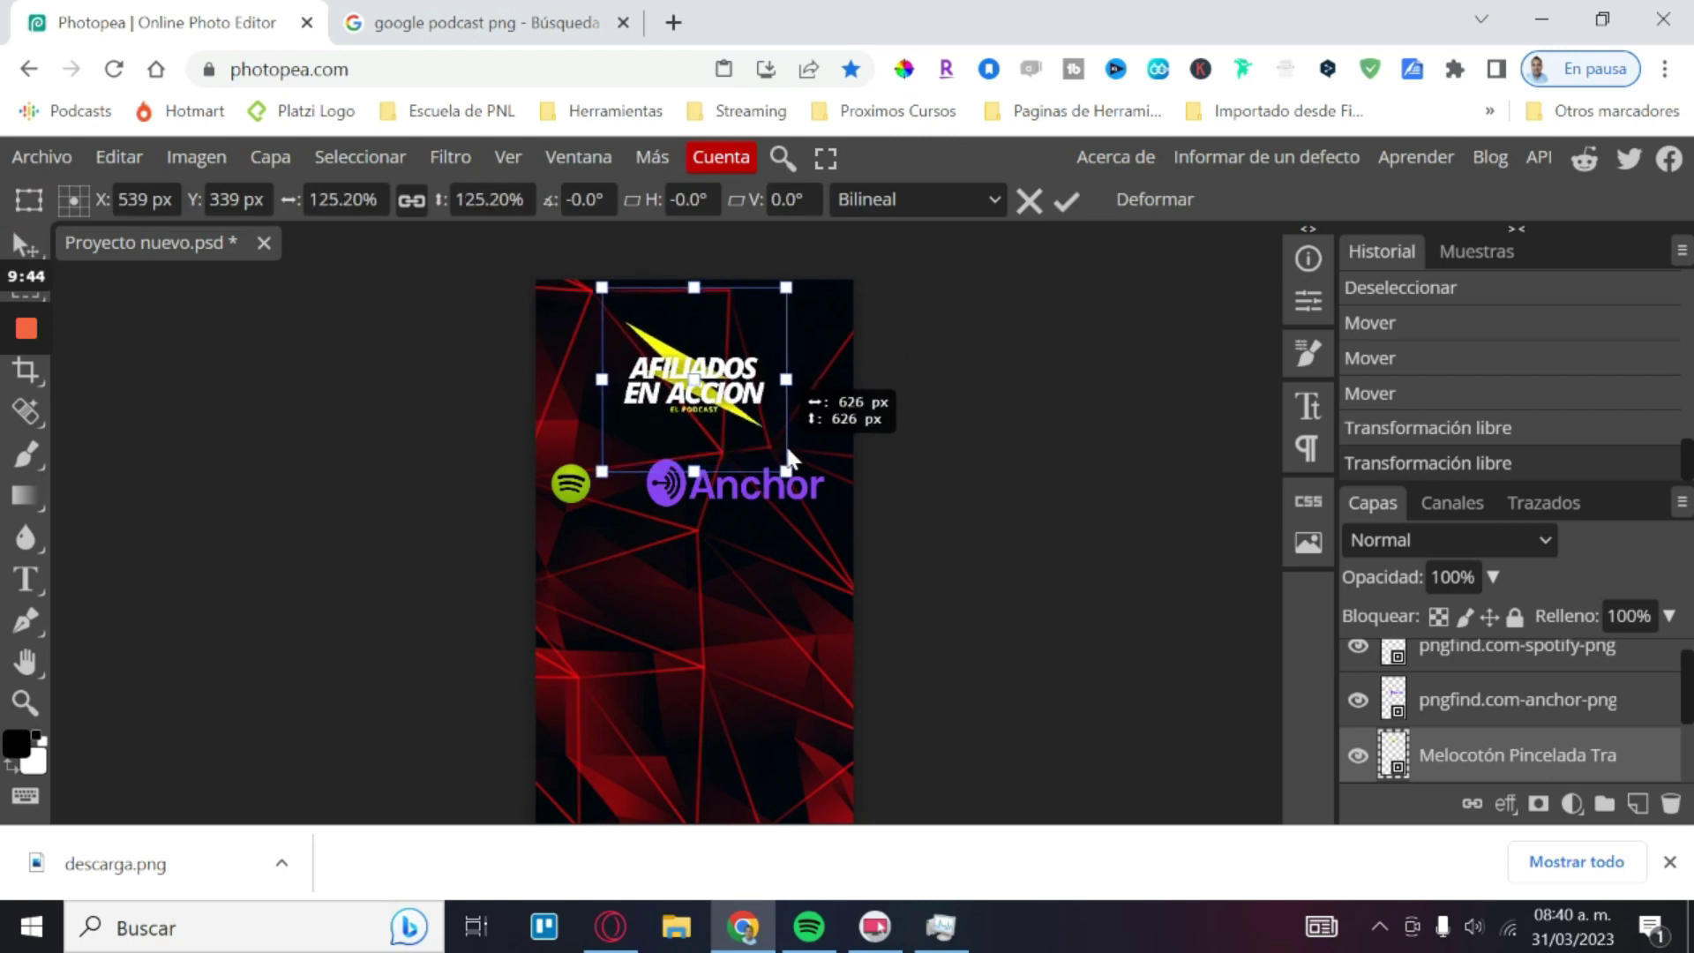
pyautogui.moveTo(789, 457); pyautogui.dragTo(801, 486)
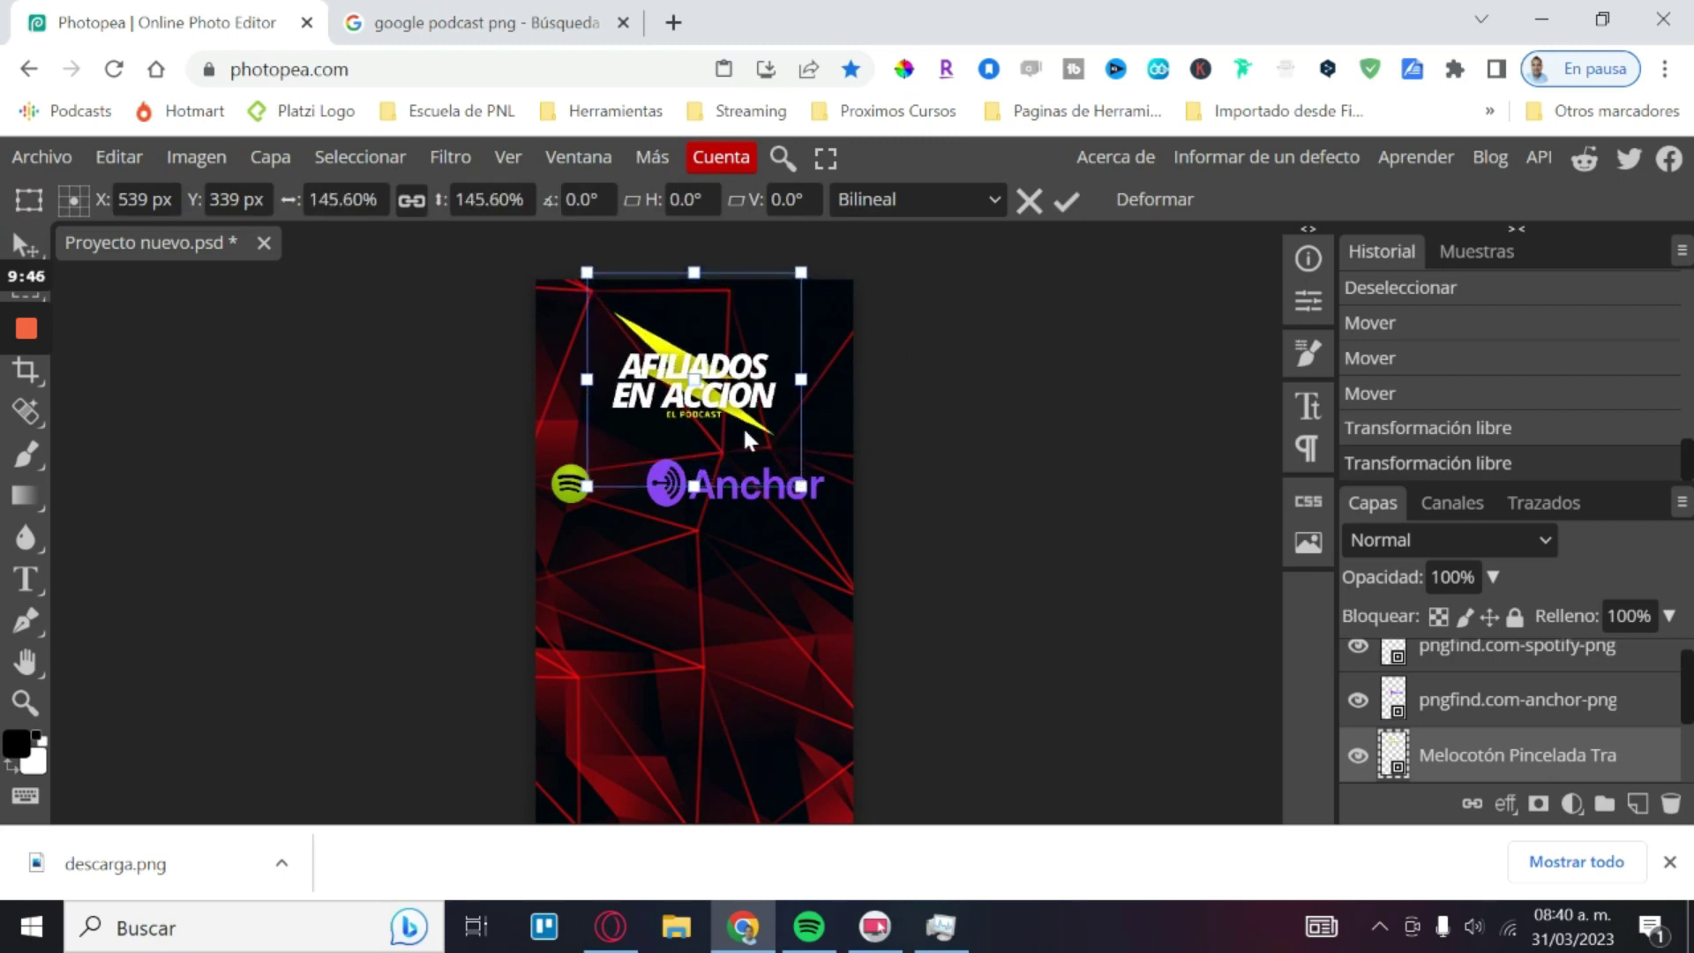
pyautogui.click(1066, 202)
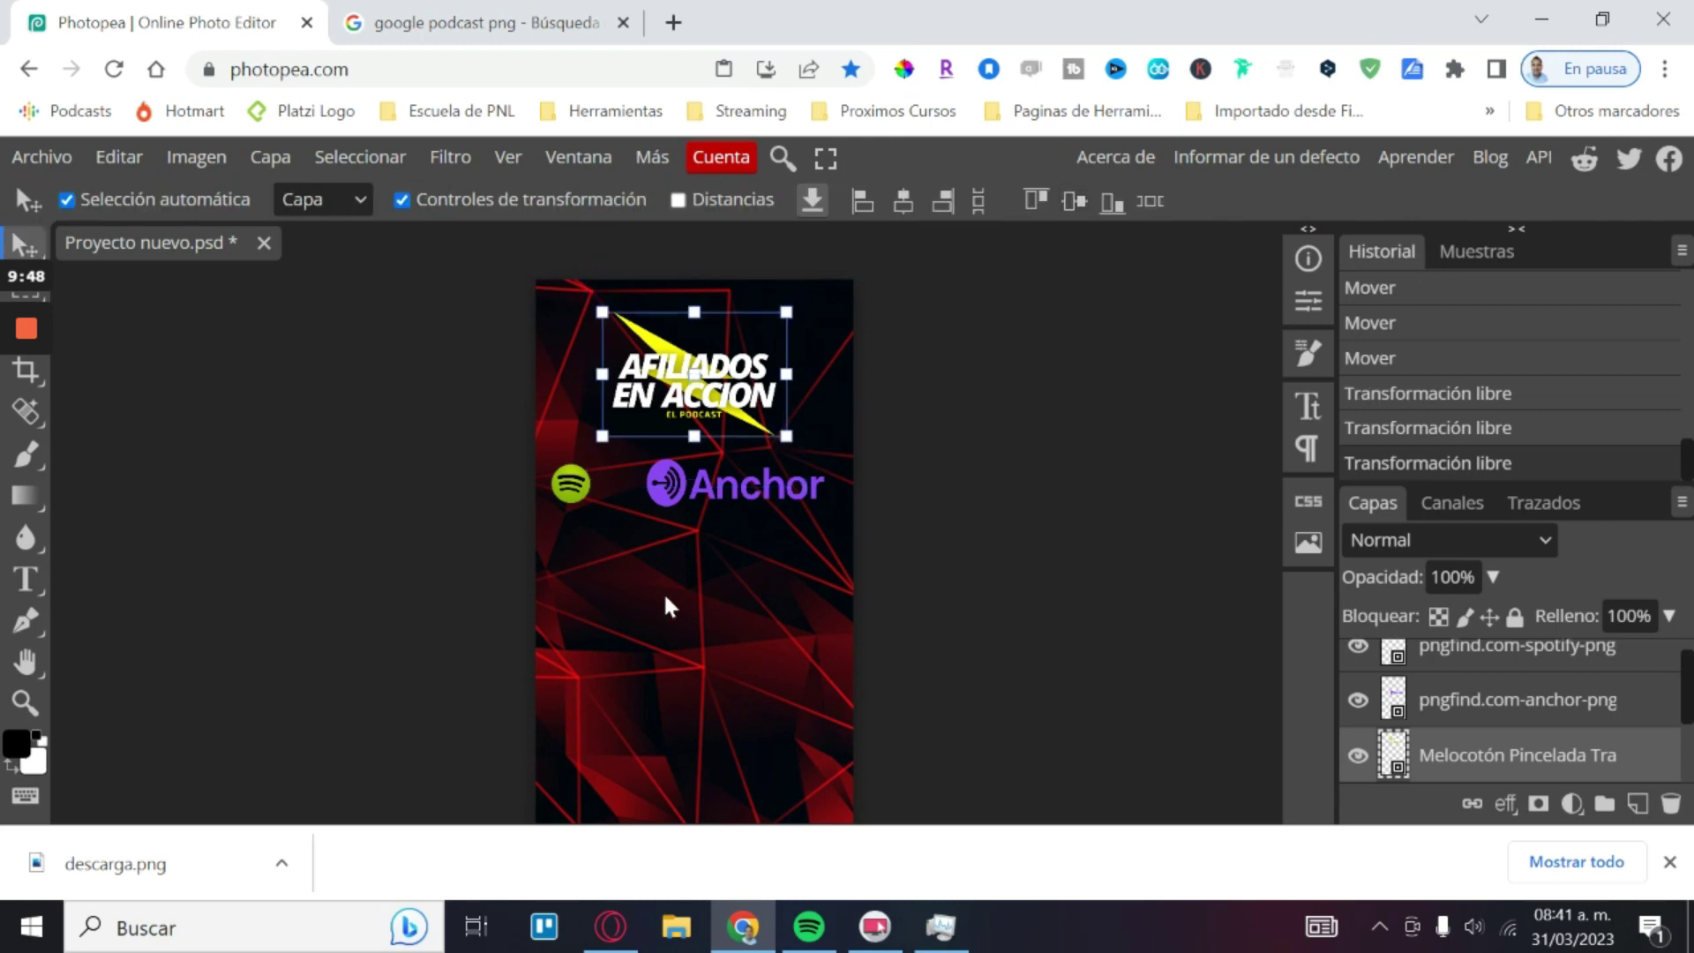
# Step: Nudge the Afiliados logo into place just above the Spotify and Anchor logos
pyautogui.click(569, 487)
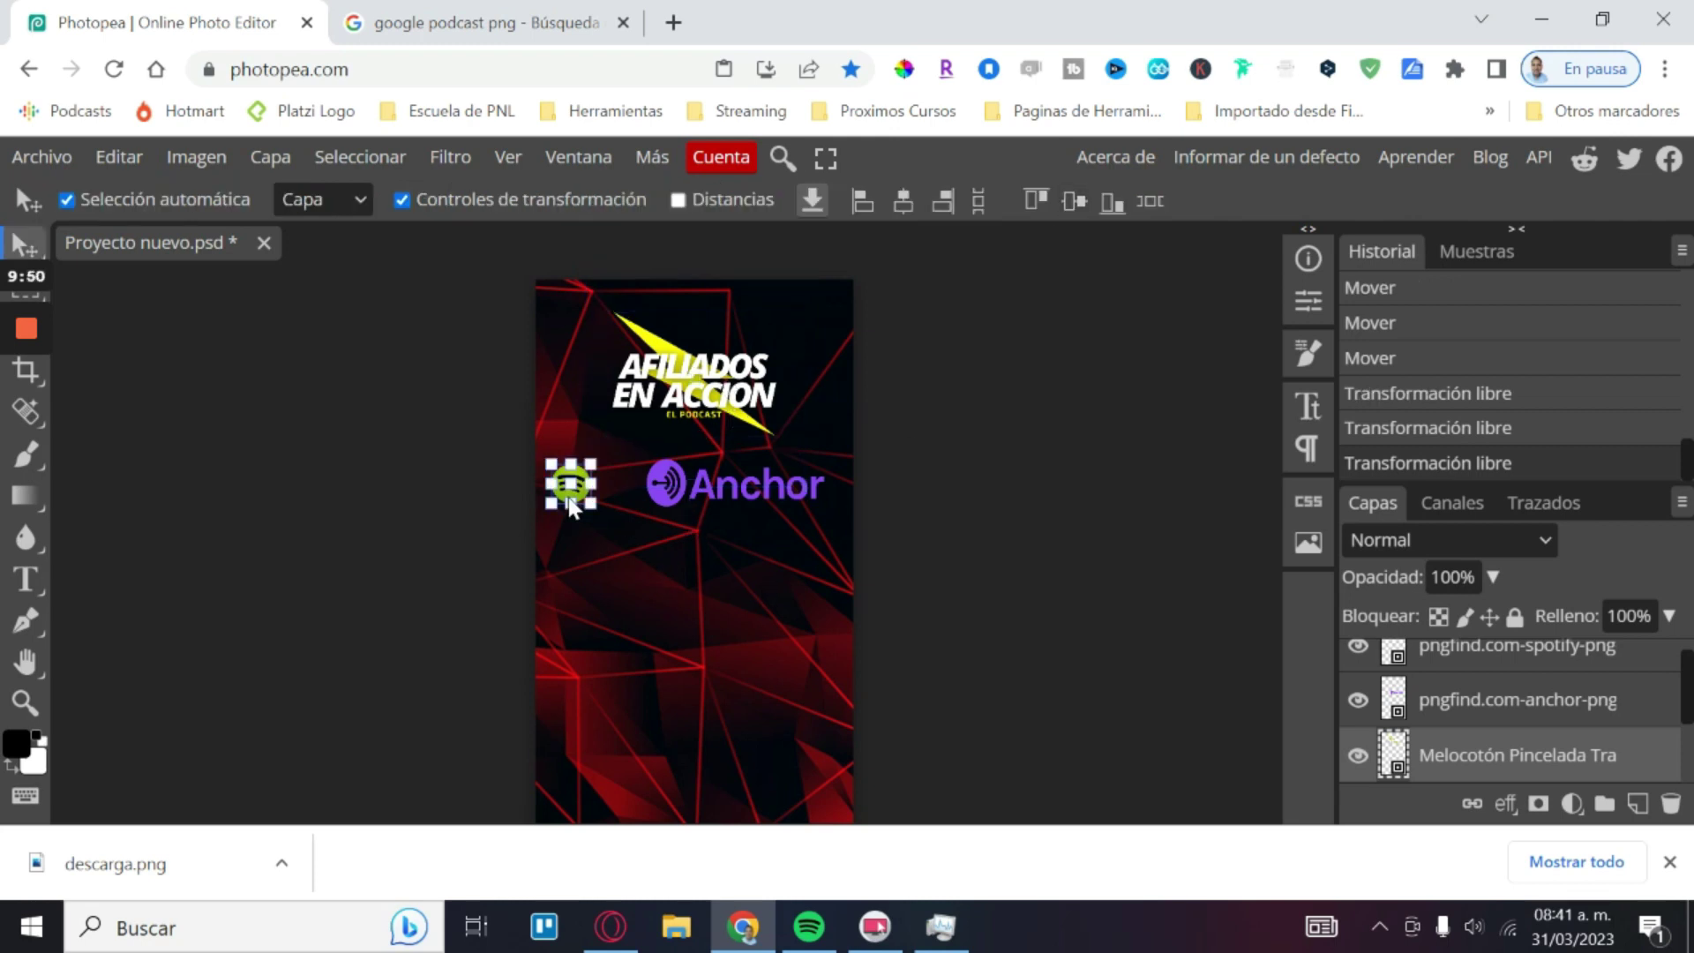
pyautogui.keyDown('shift'); pyautogui.click(722, 490); pyautogui.keyUp('shift')
pyautogui.moveTo(711, 375); pyautogui.dragTo(706, 393)
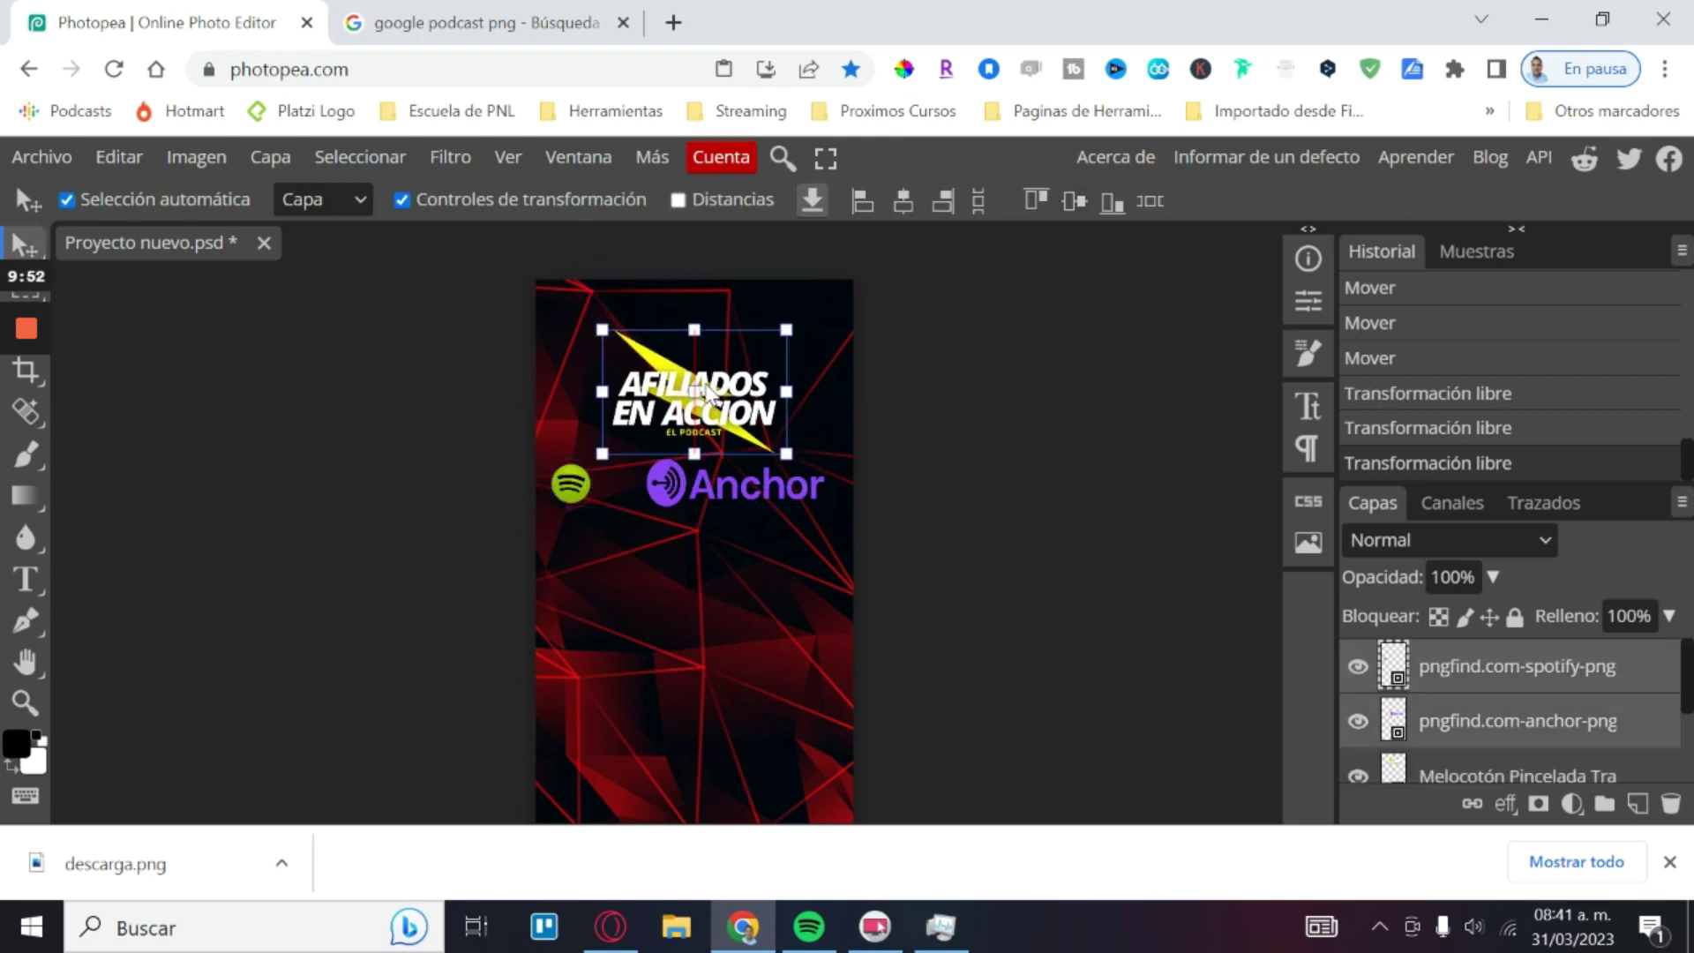
pyautogui.click(790, 661)
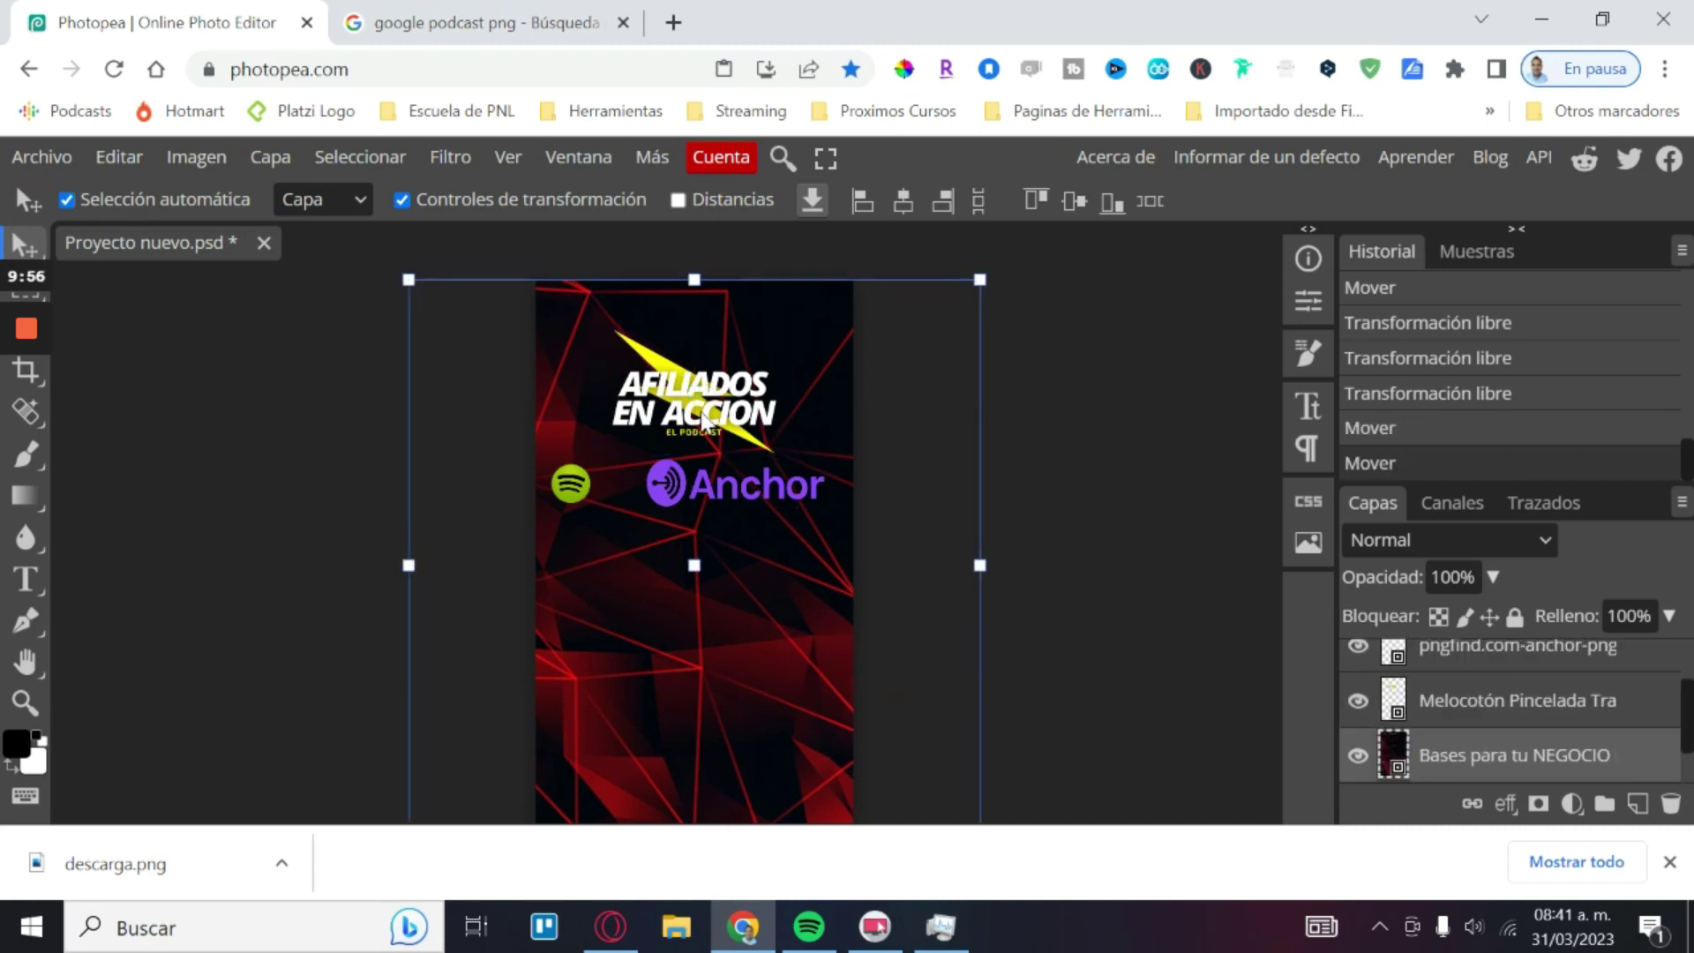
pyautogui.moveTo(721, 419); pyautogui.dragTo(729, 397)
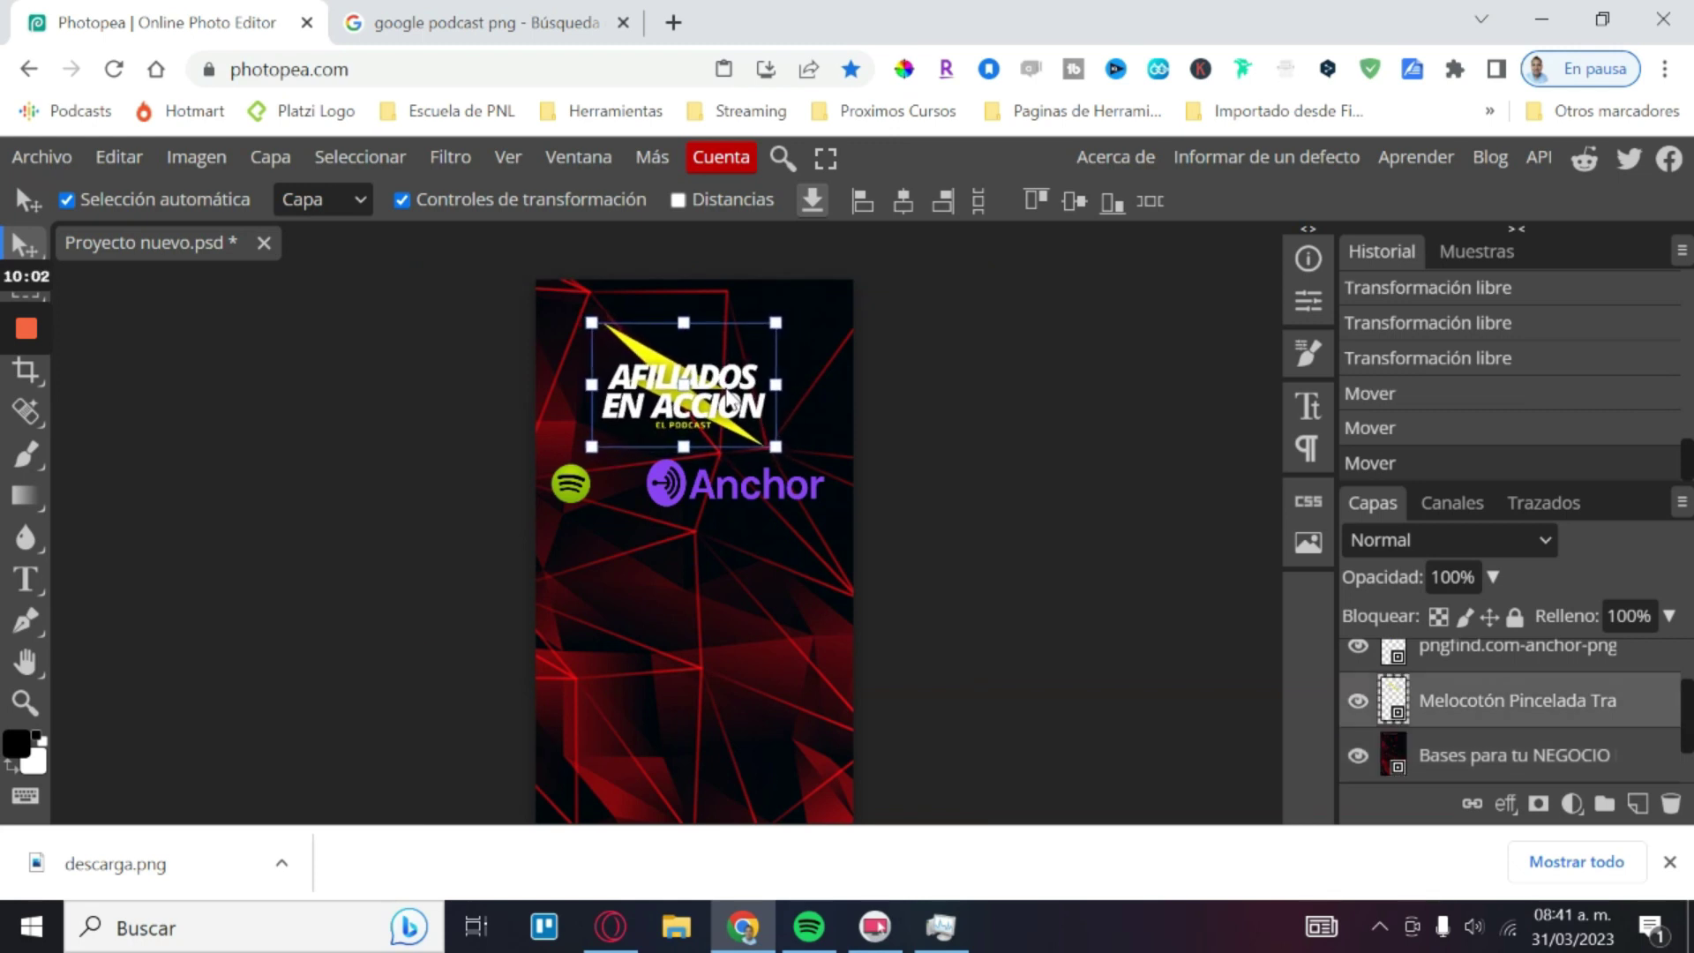
pyautogui.click(741, 499)
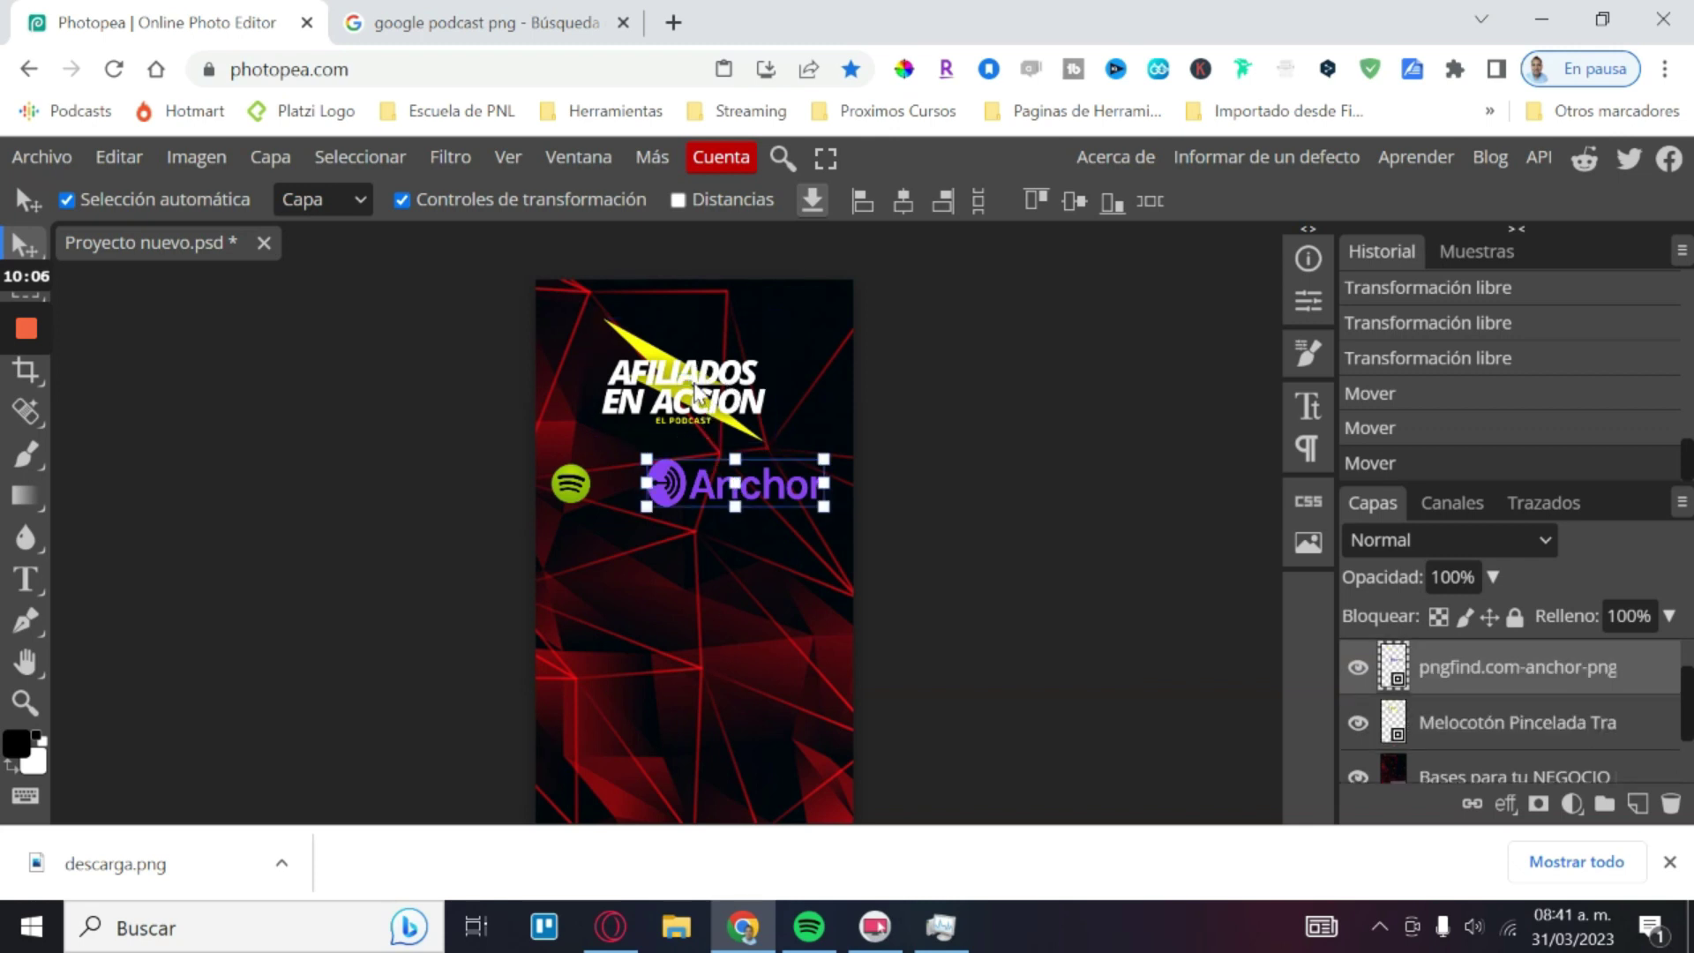
pyautogui.click(699, 395)
pyautogui.moveTo(738, 678); pyautogui.dragTo(732, 680)
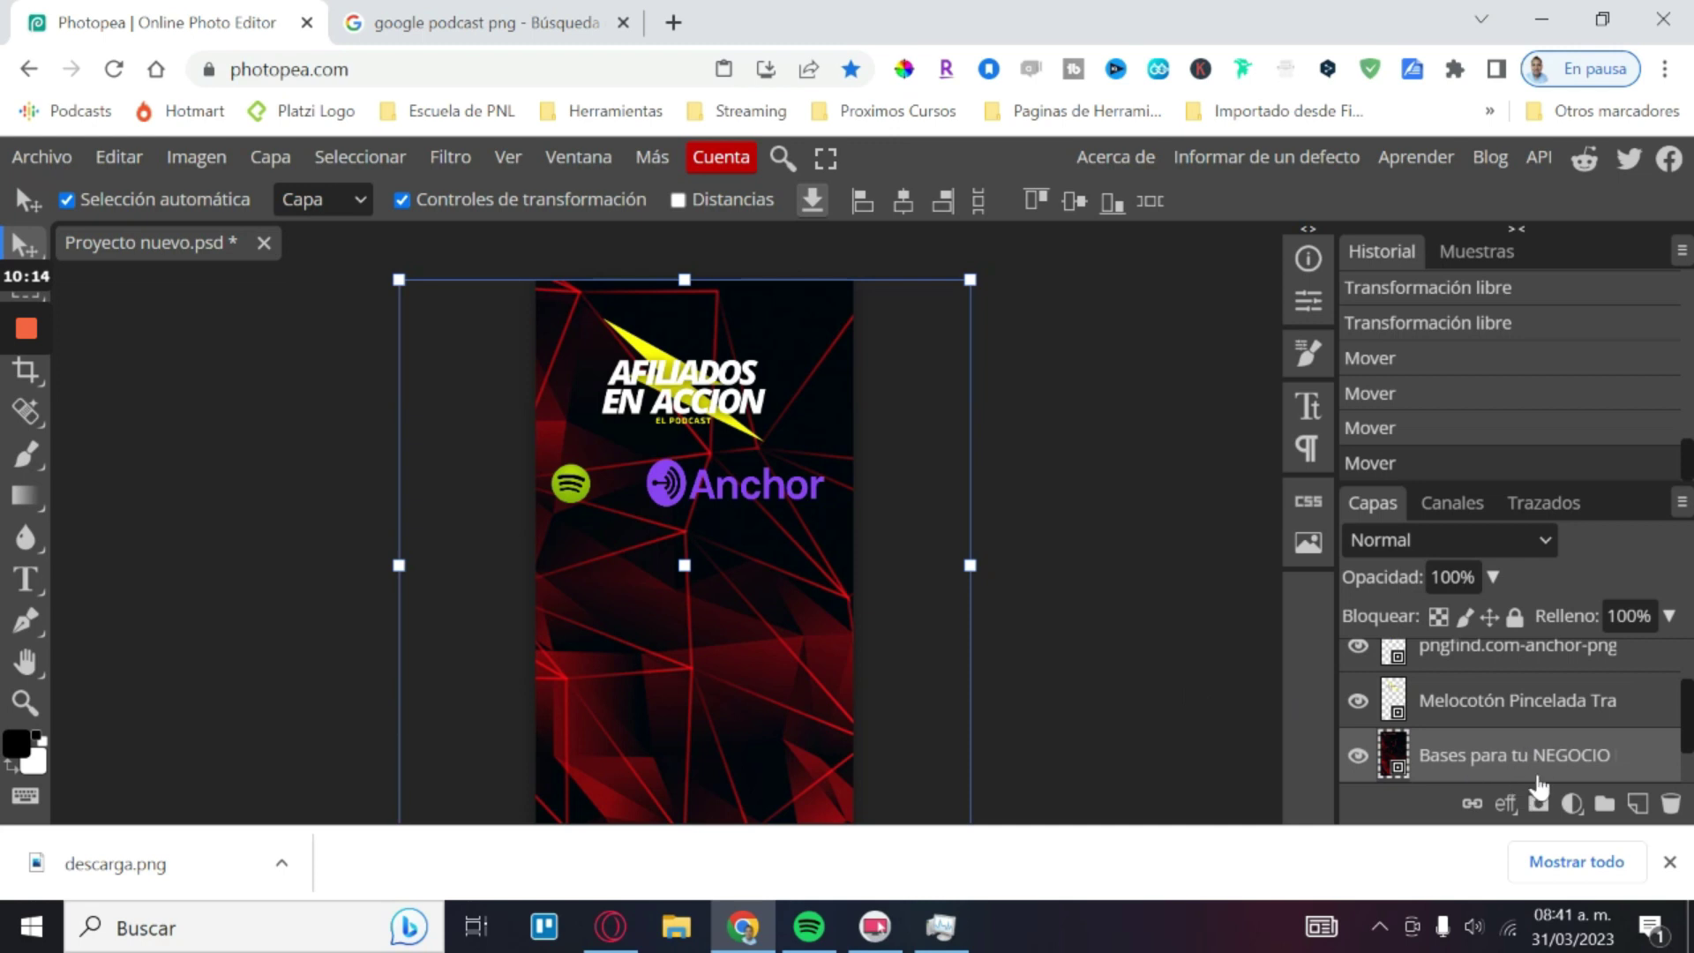
# Step: Lock the red background layer, delete the stray moved layer, and nudge Anchor slightly right
pyautogui.click(1514, 616)
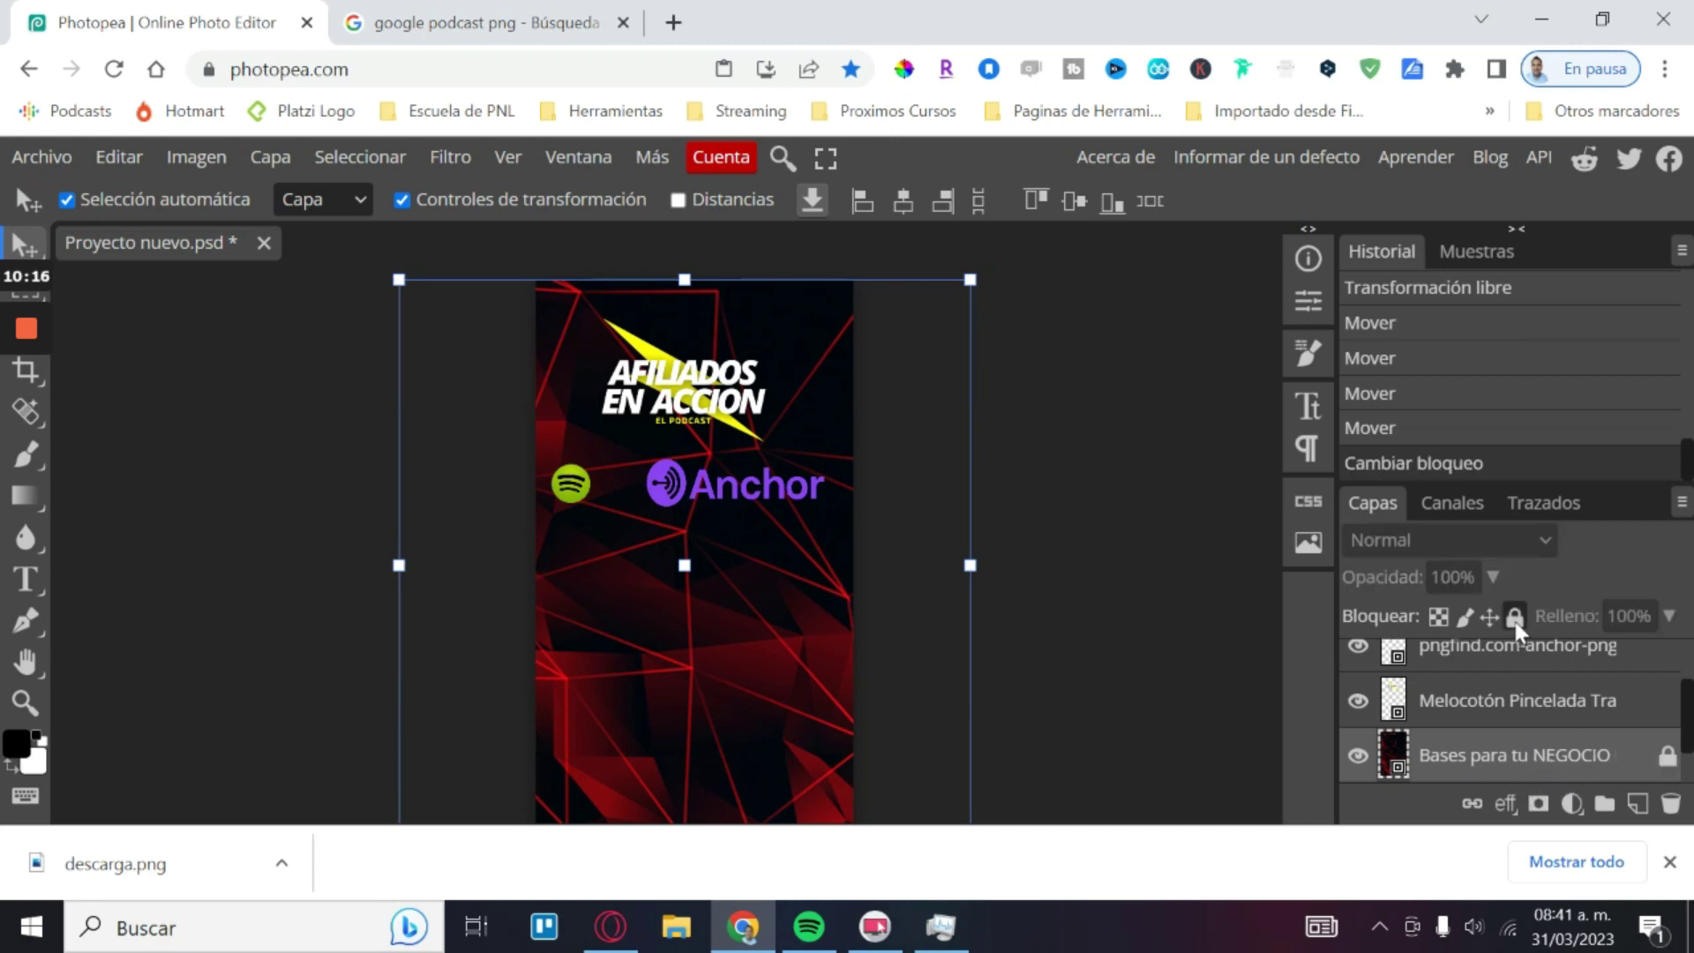
pyautogui.moveTo(777, 657); pyautogui.dragTo(683, 662)
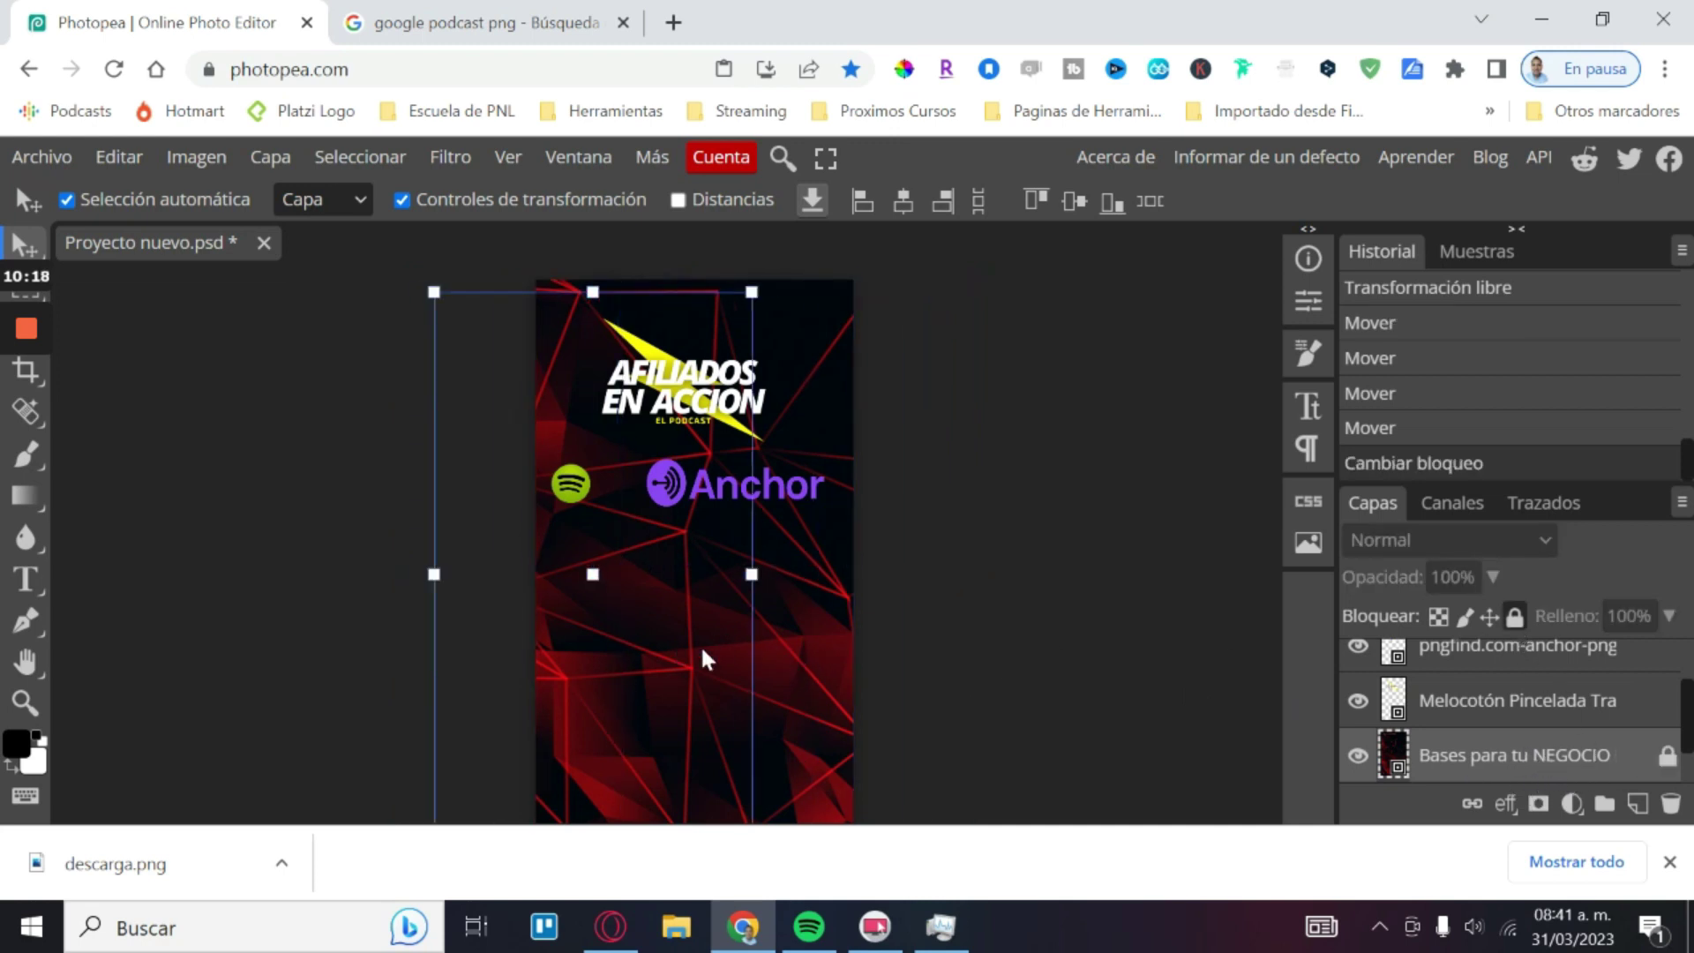
pyautogui.press('Delete')
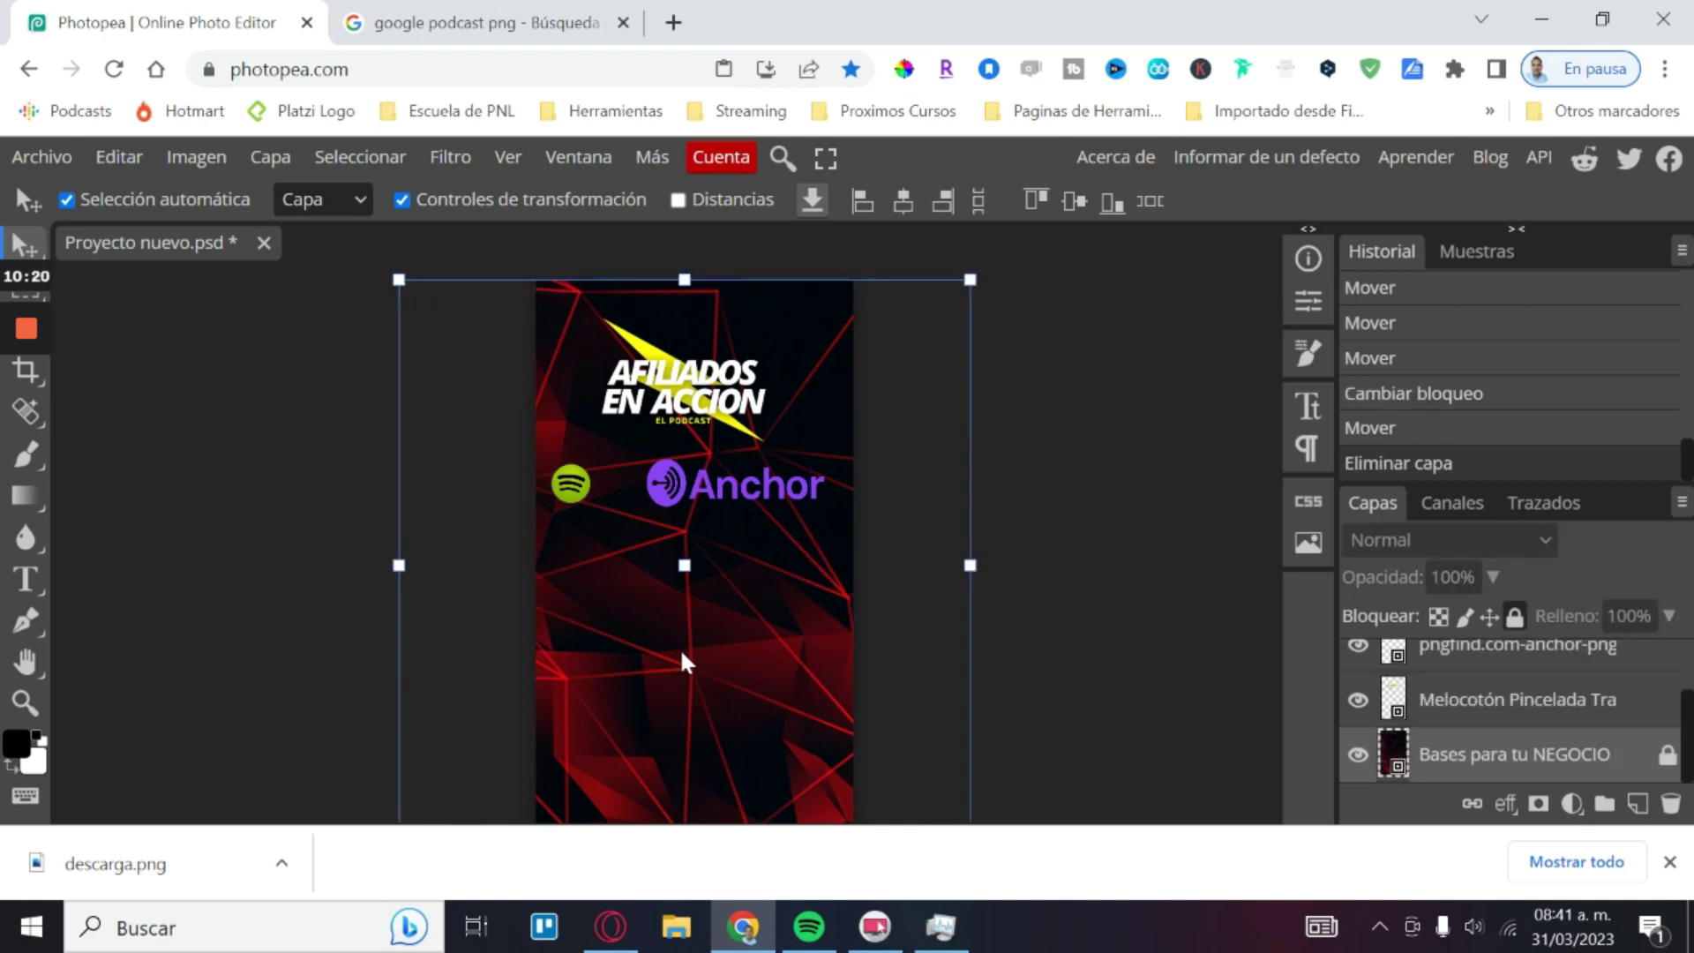
pyautogui.click(730, 649)
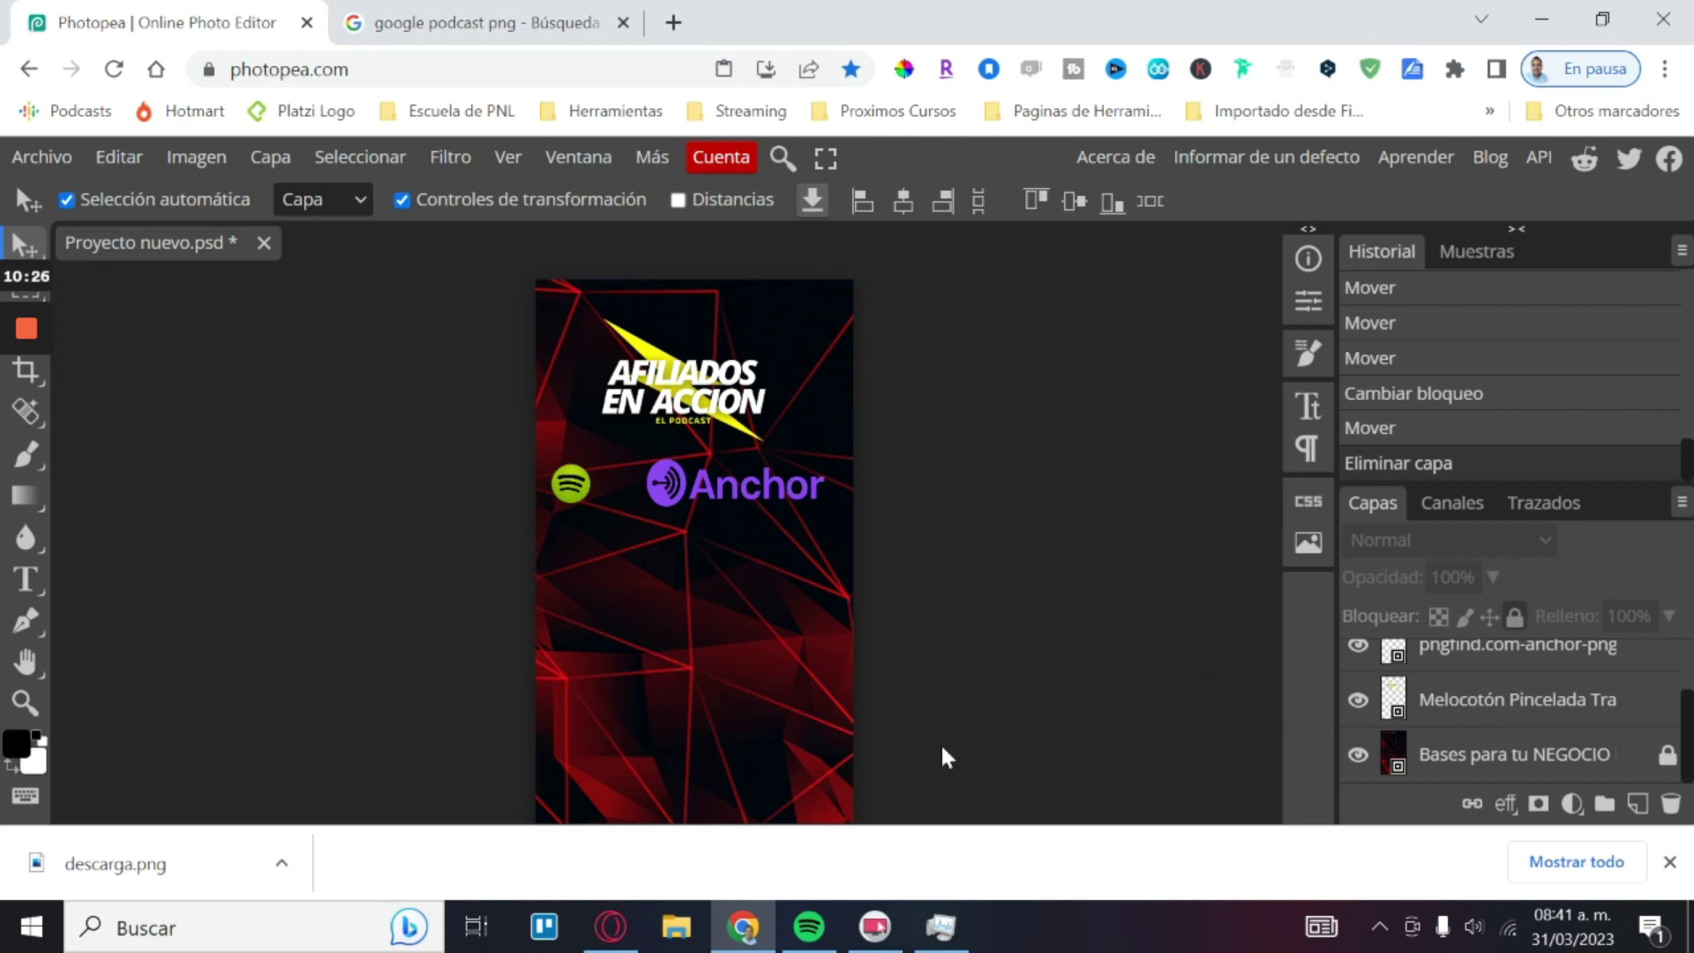
pyautogui.click(1668, 863)
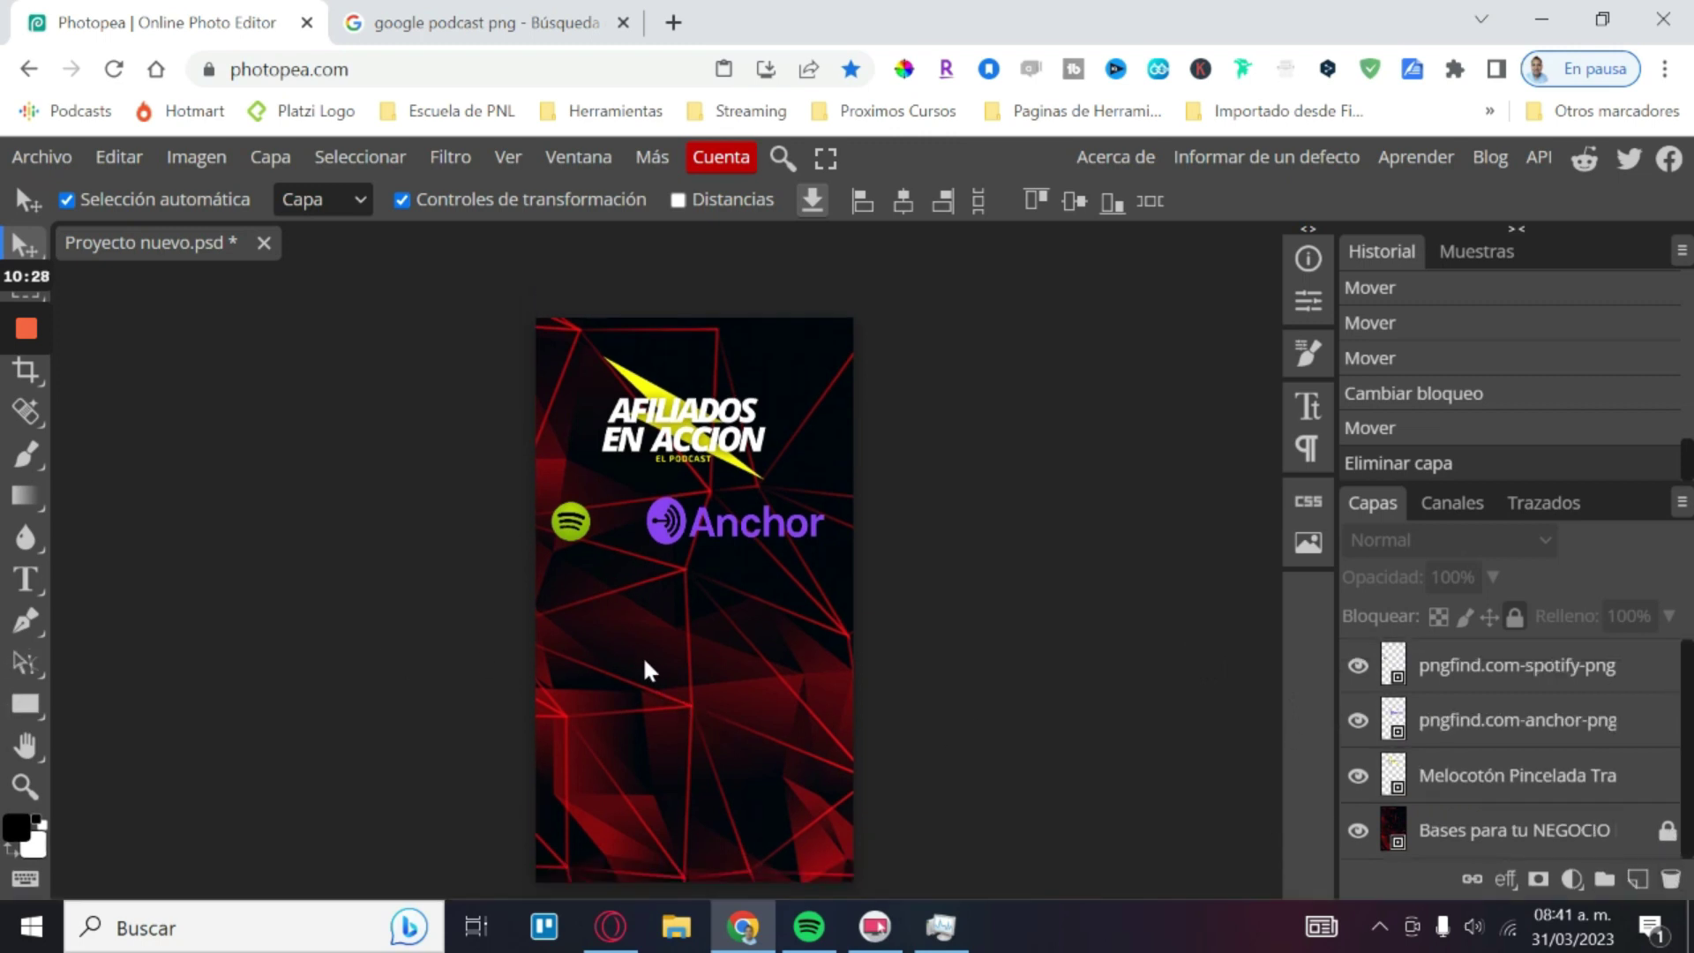
pyautogui.moveTo(715, 540); pyautogui.dragTo(724, 537)
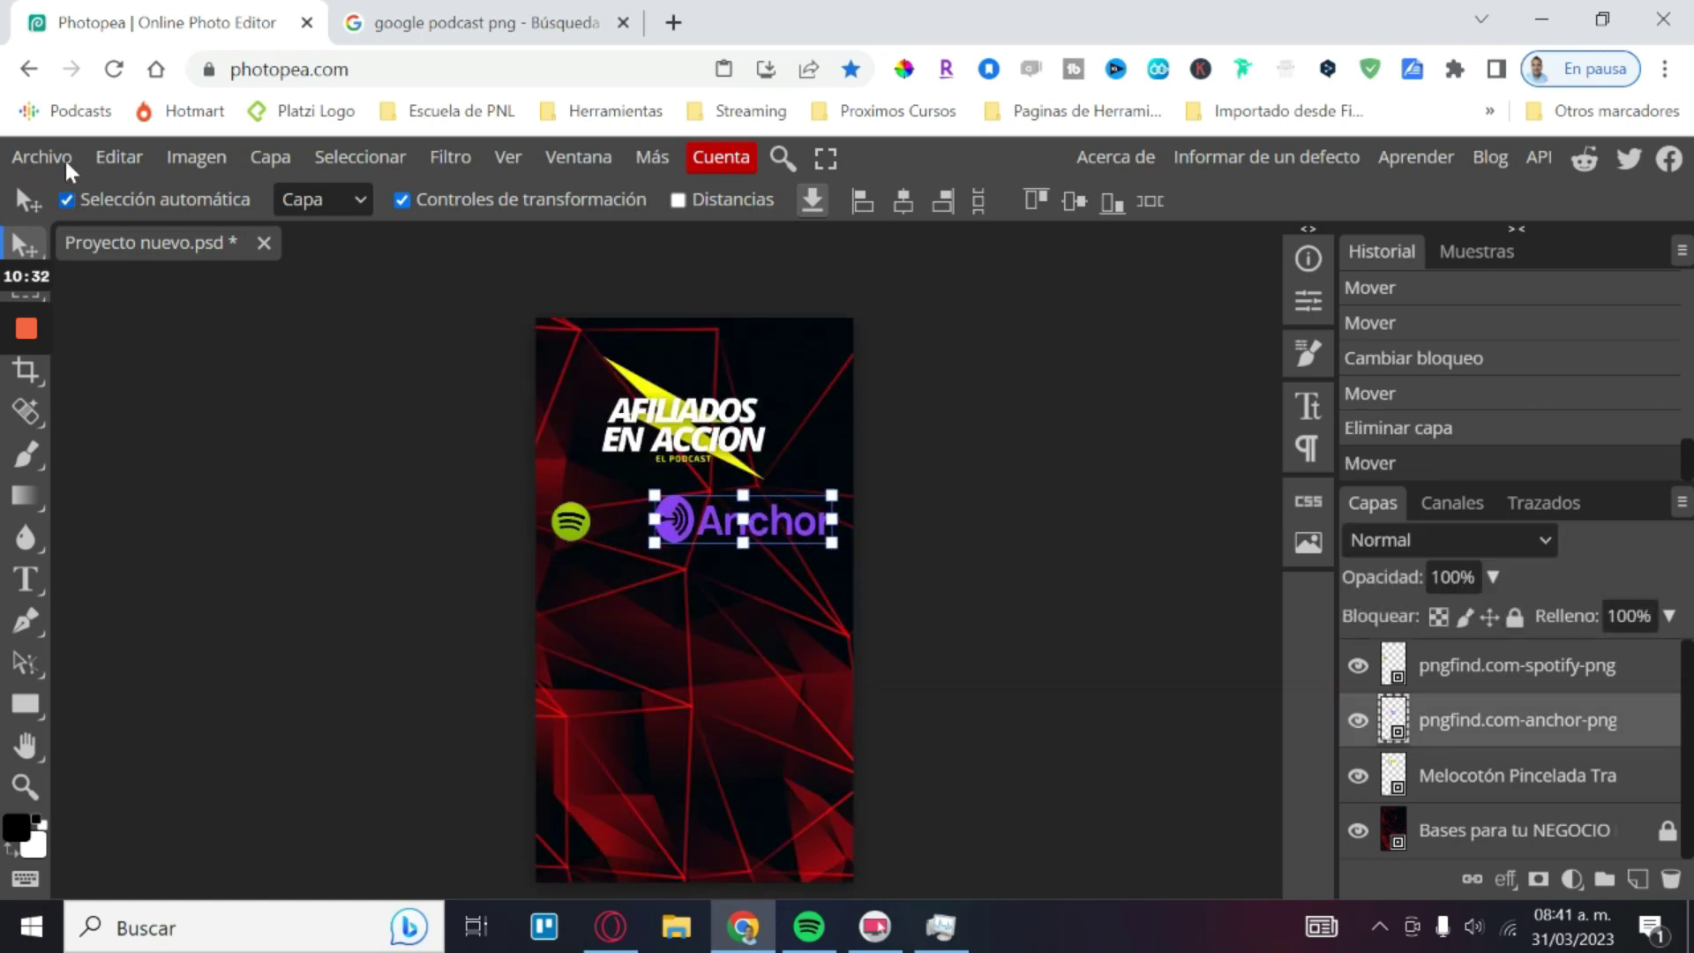
# Step: Place the host's circular portrait photo into the story with Abrir y colocar
pyautogui.click(42, 159)
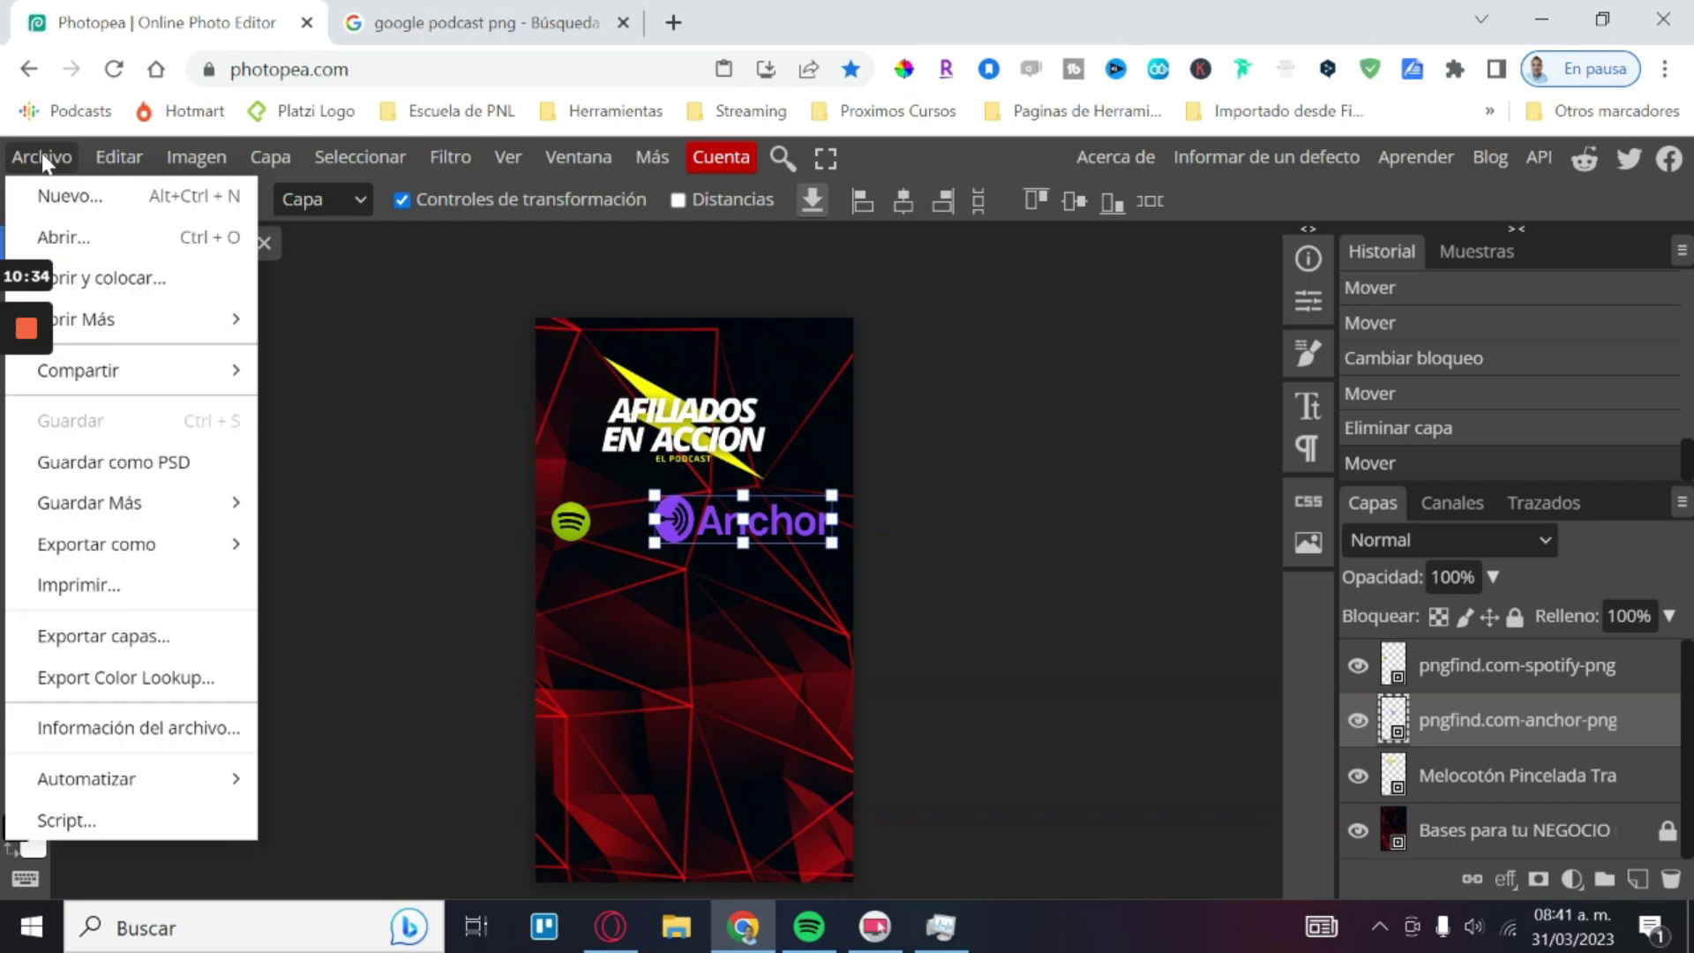
pyautogui.click(124, 282)
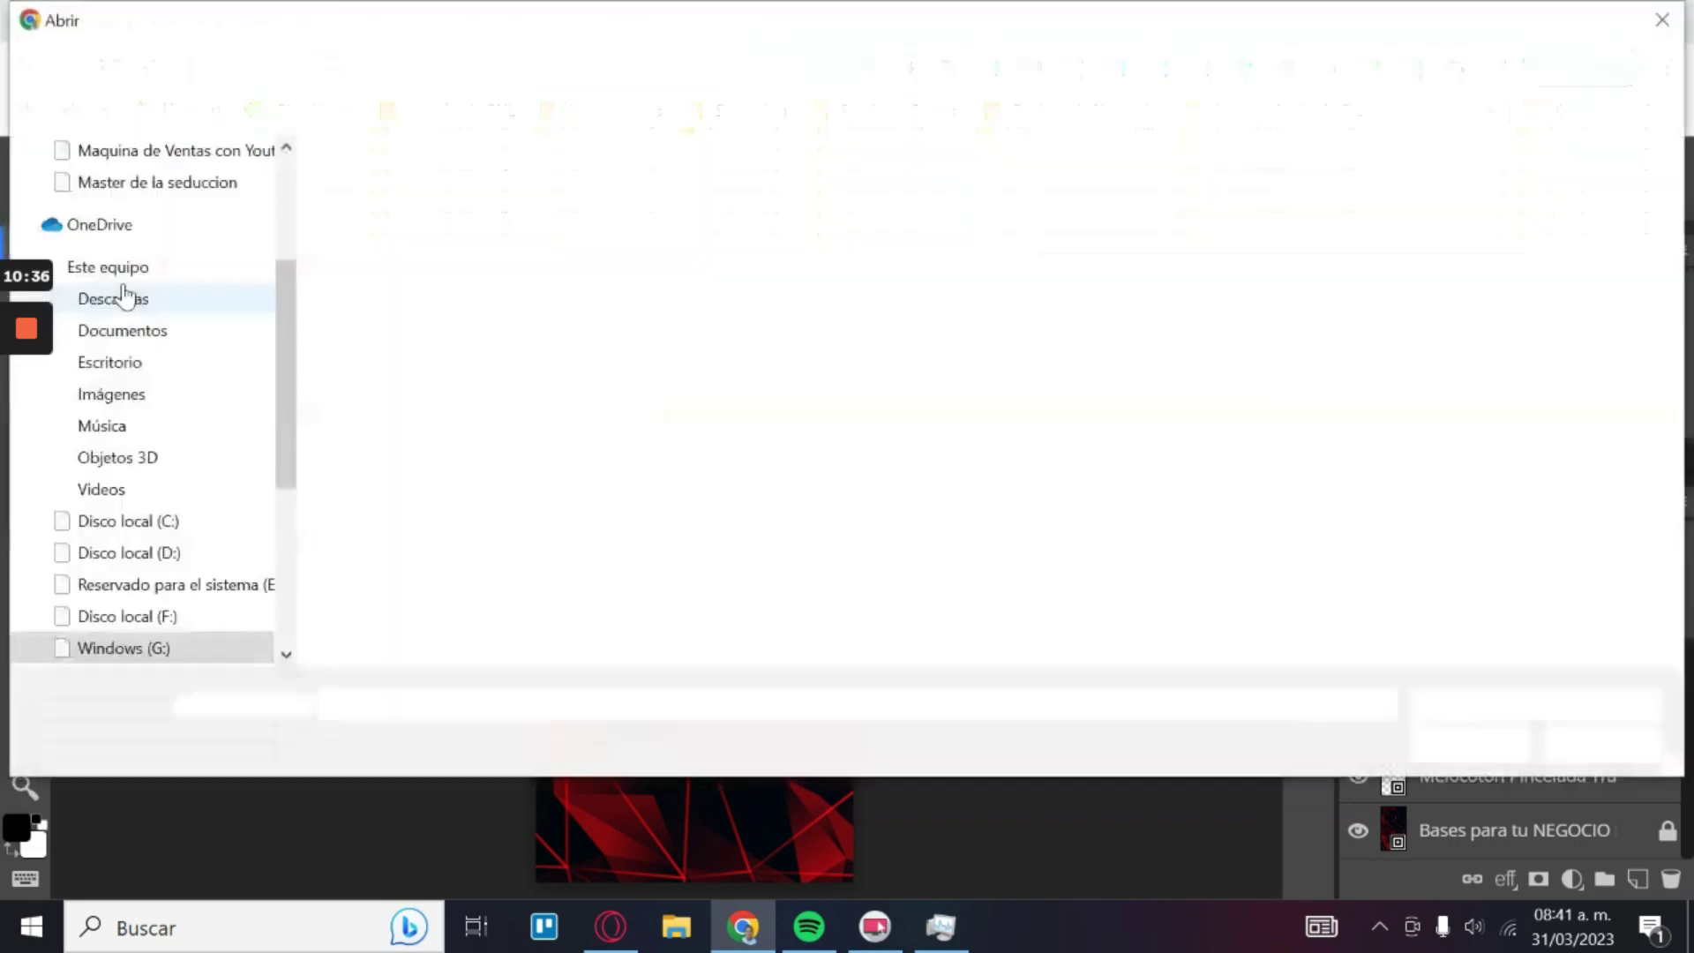
pyautogui.click(1480, 225)
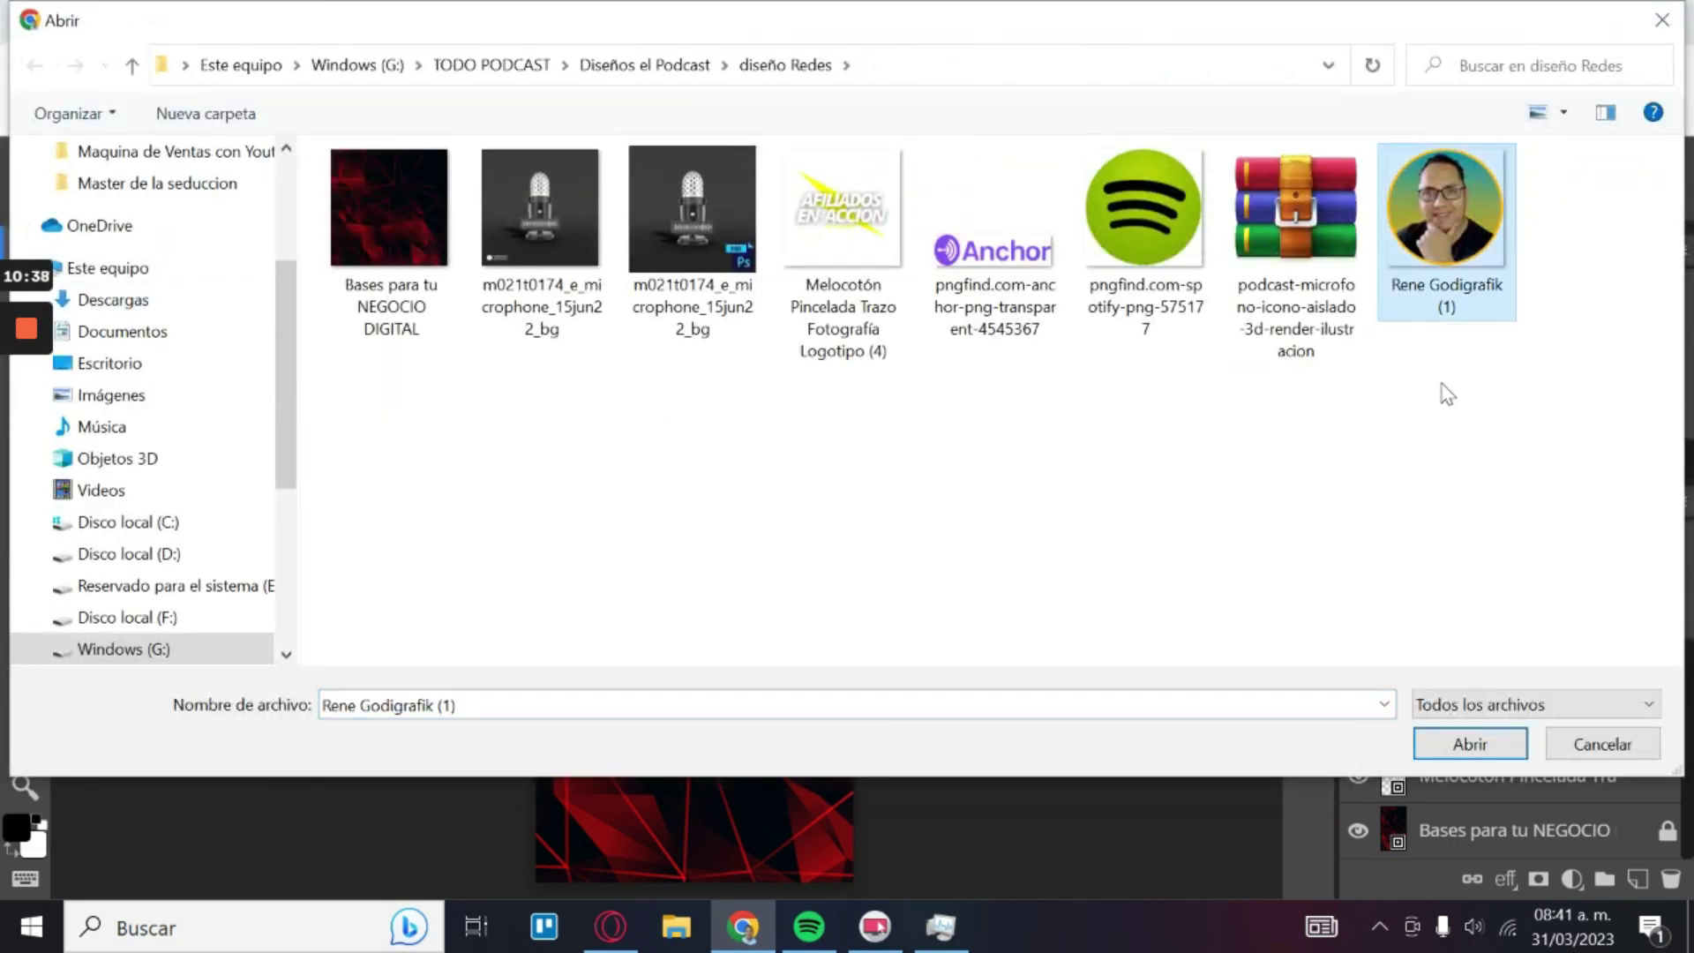
pyautogui.click(1469, 744)
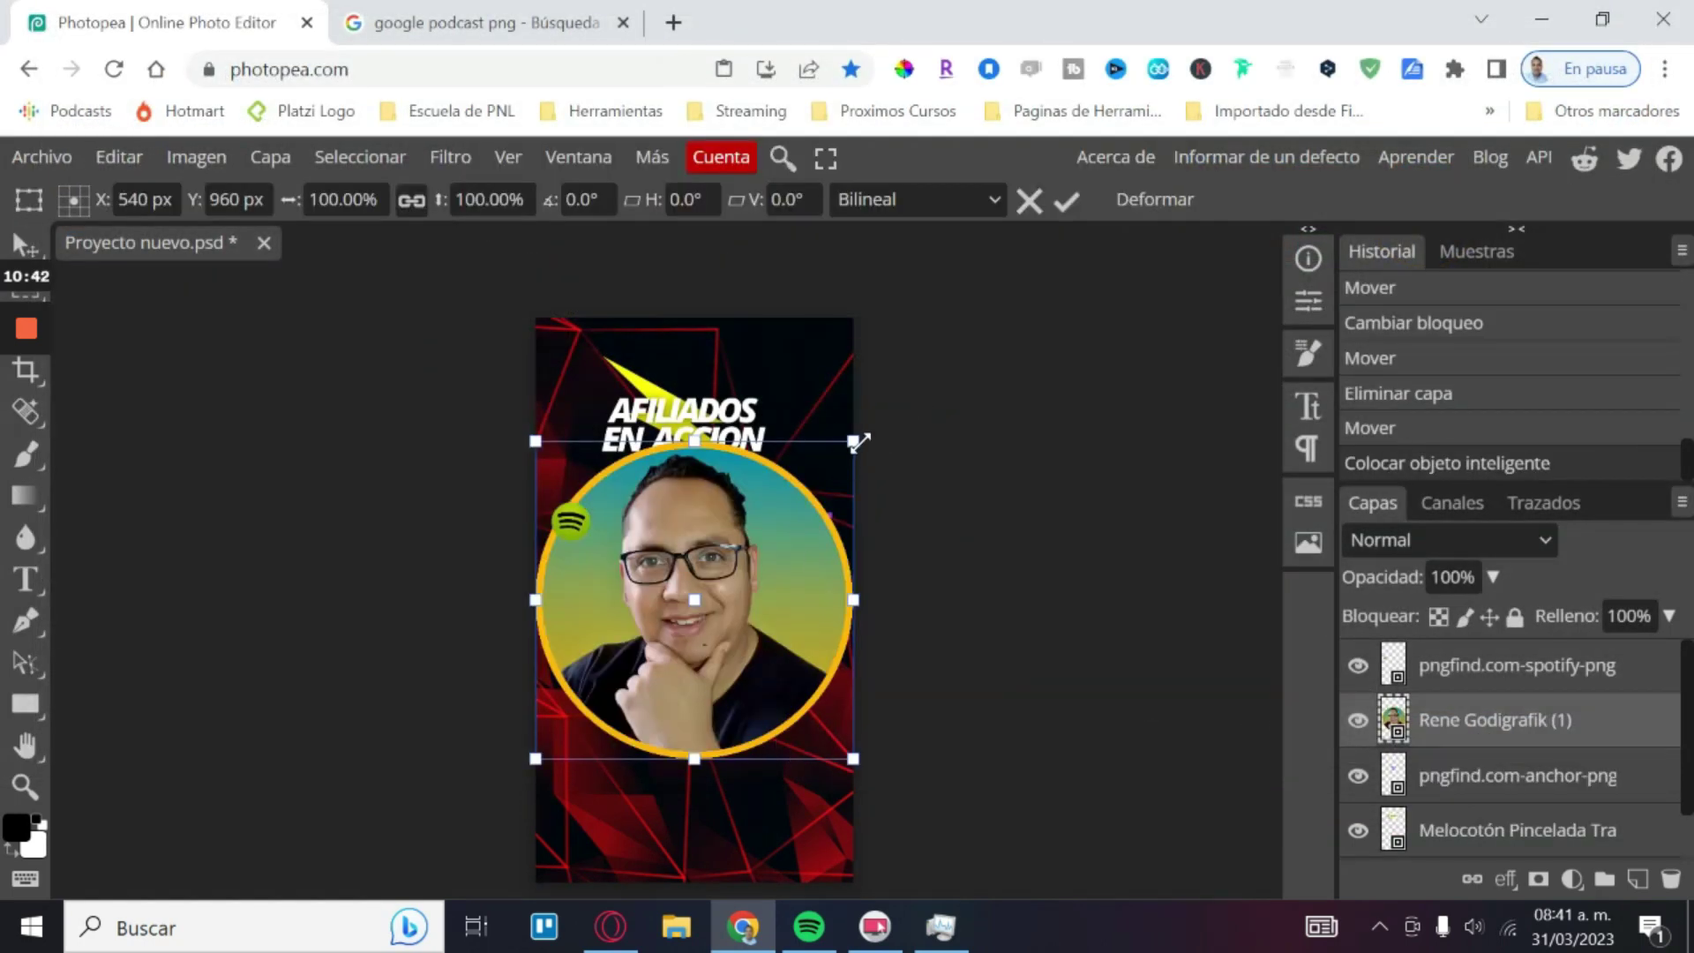
# Step: Shrink the portrait to about half size and set it near the bottom
pyautogui.moveTo(852, 441); pyautogui.dragTo(812, 484)
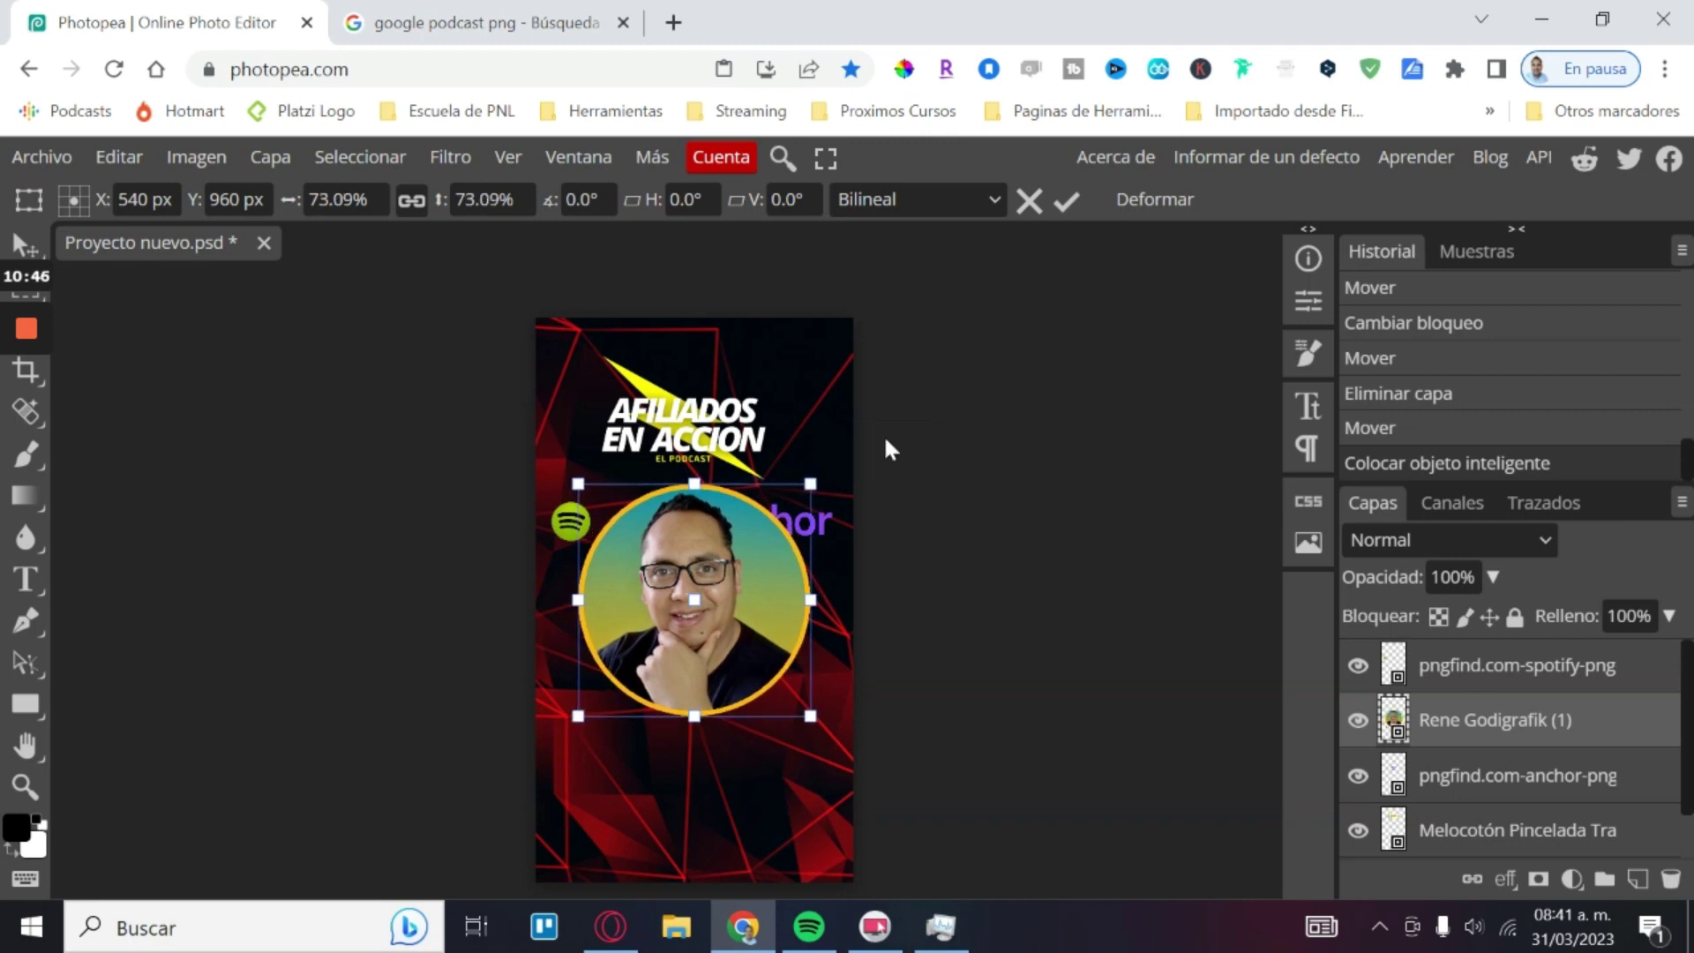
pyautogui.click(1066, 201)
pyautogui.moveTo(742, 622); pyautogui.dragTo(745, 733)
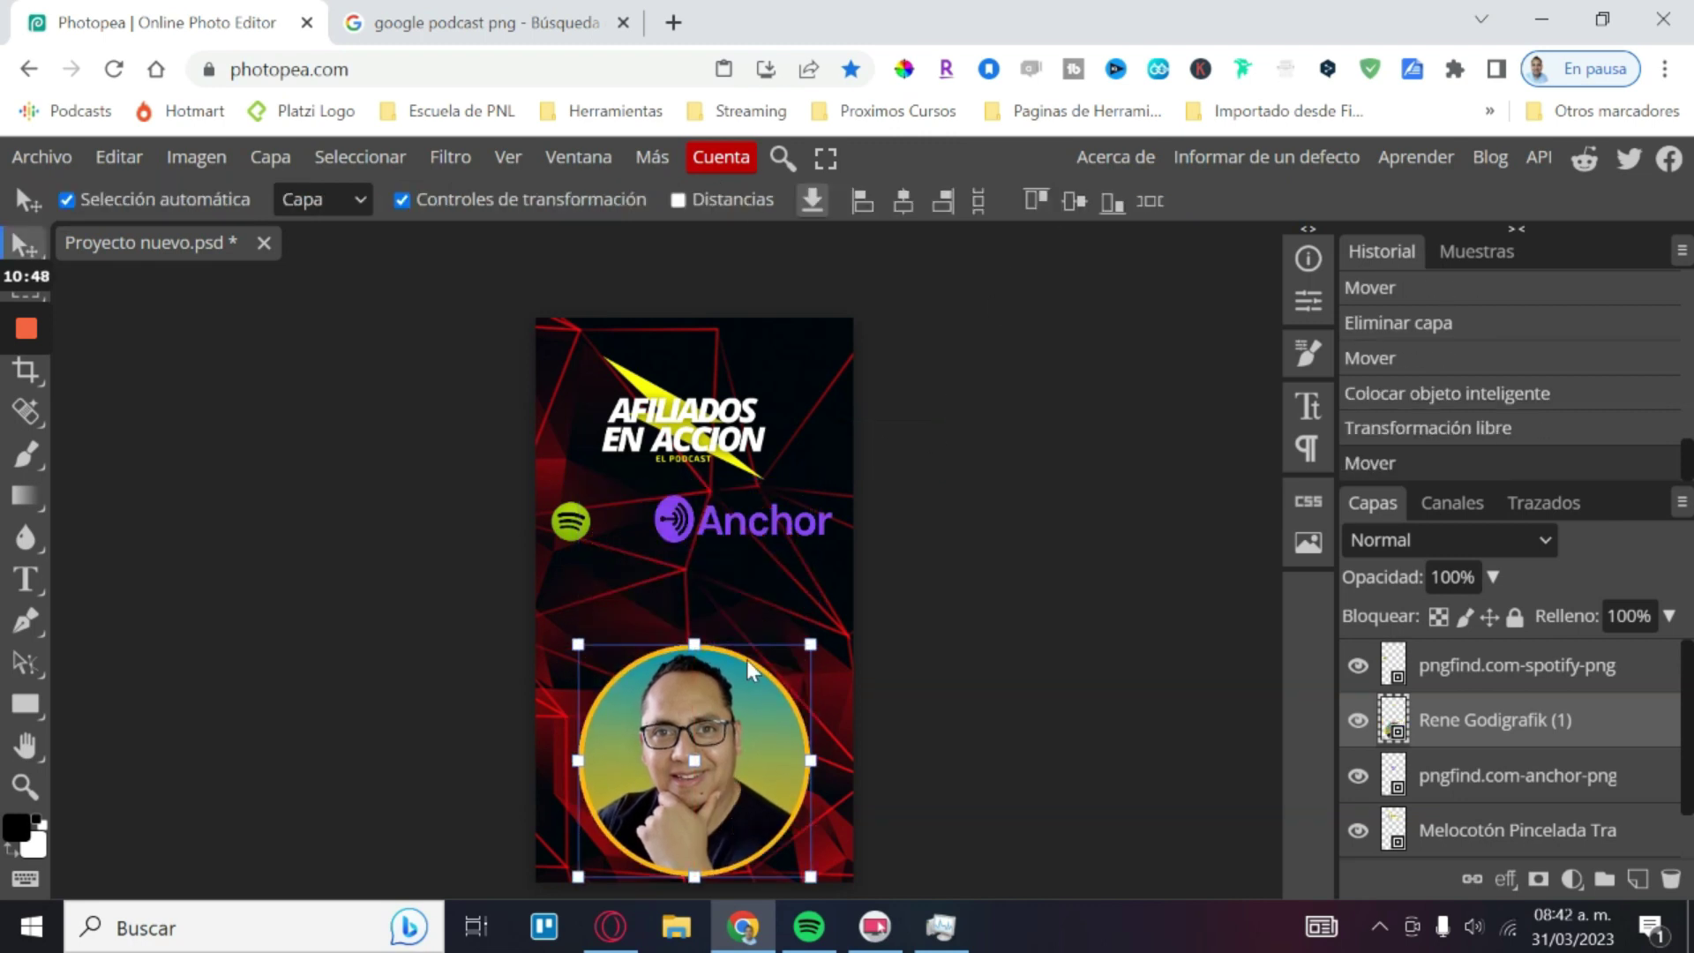
pyautogui.scroll(-3, 746, 733)
pyautogui.moveTo(810, 380); pyautogui.dragTo(782, 415)
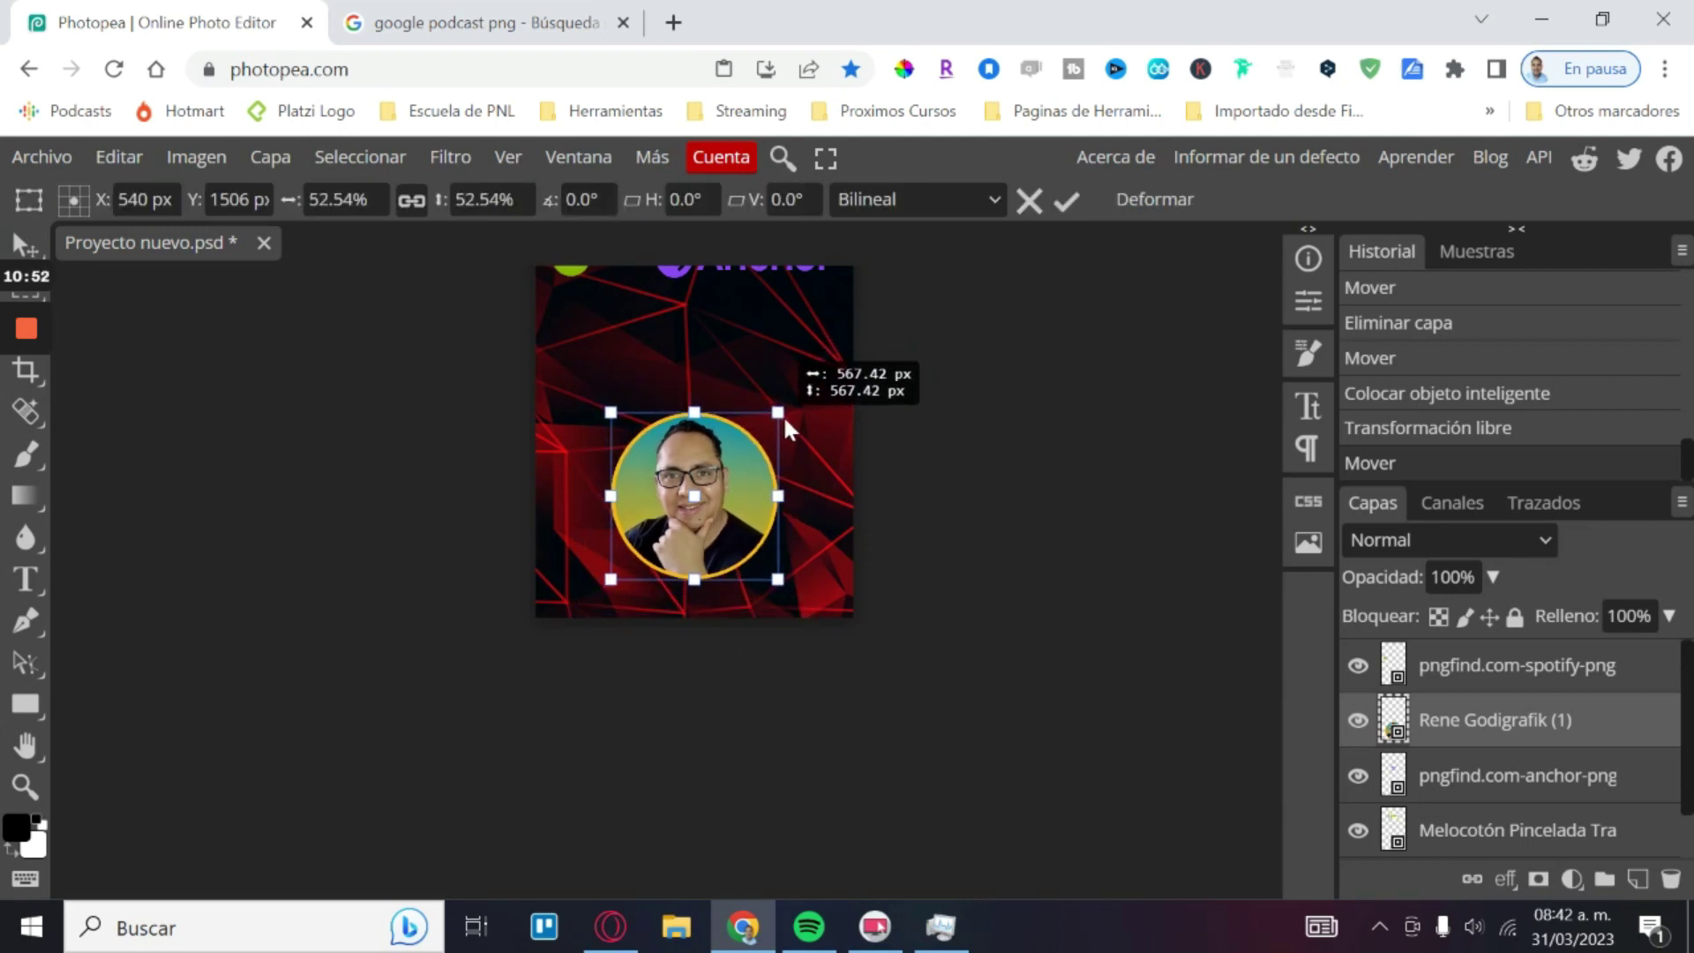
pyautogui.moveTo(738, 524); pyautogui.dragTo(738, 530)
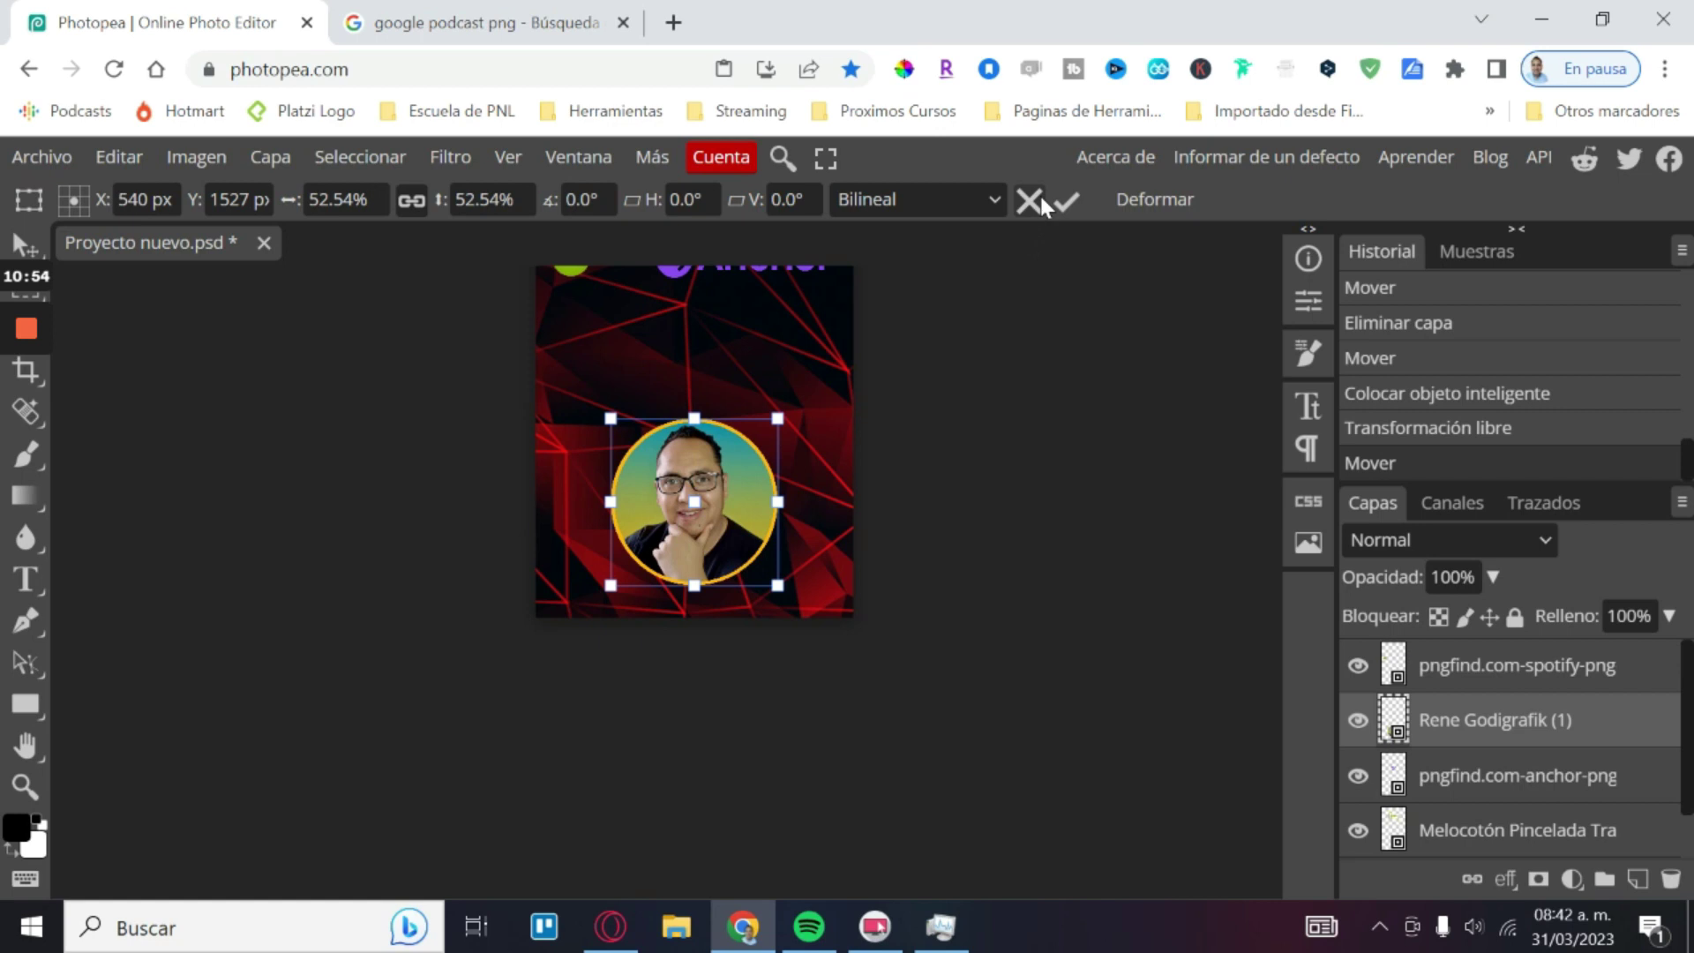
pyautogui.click(1068, 203)
pyautogui.scroll(2, 727, 668)
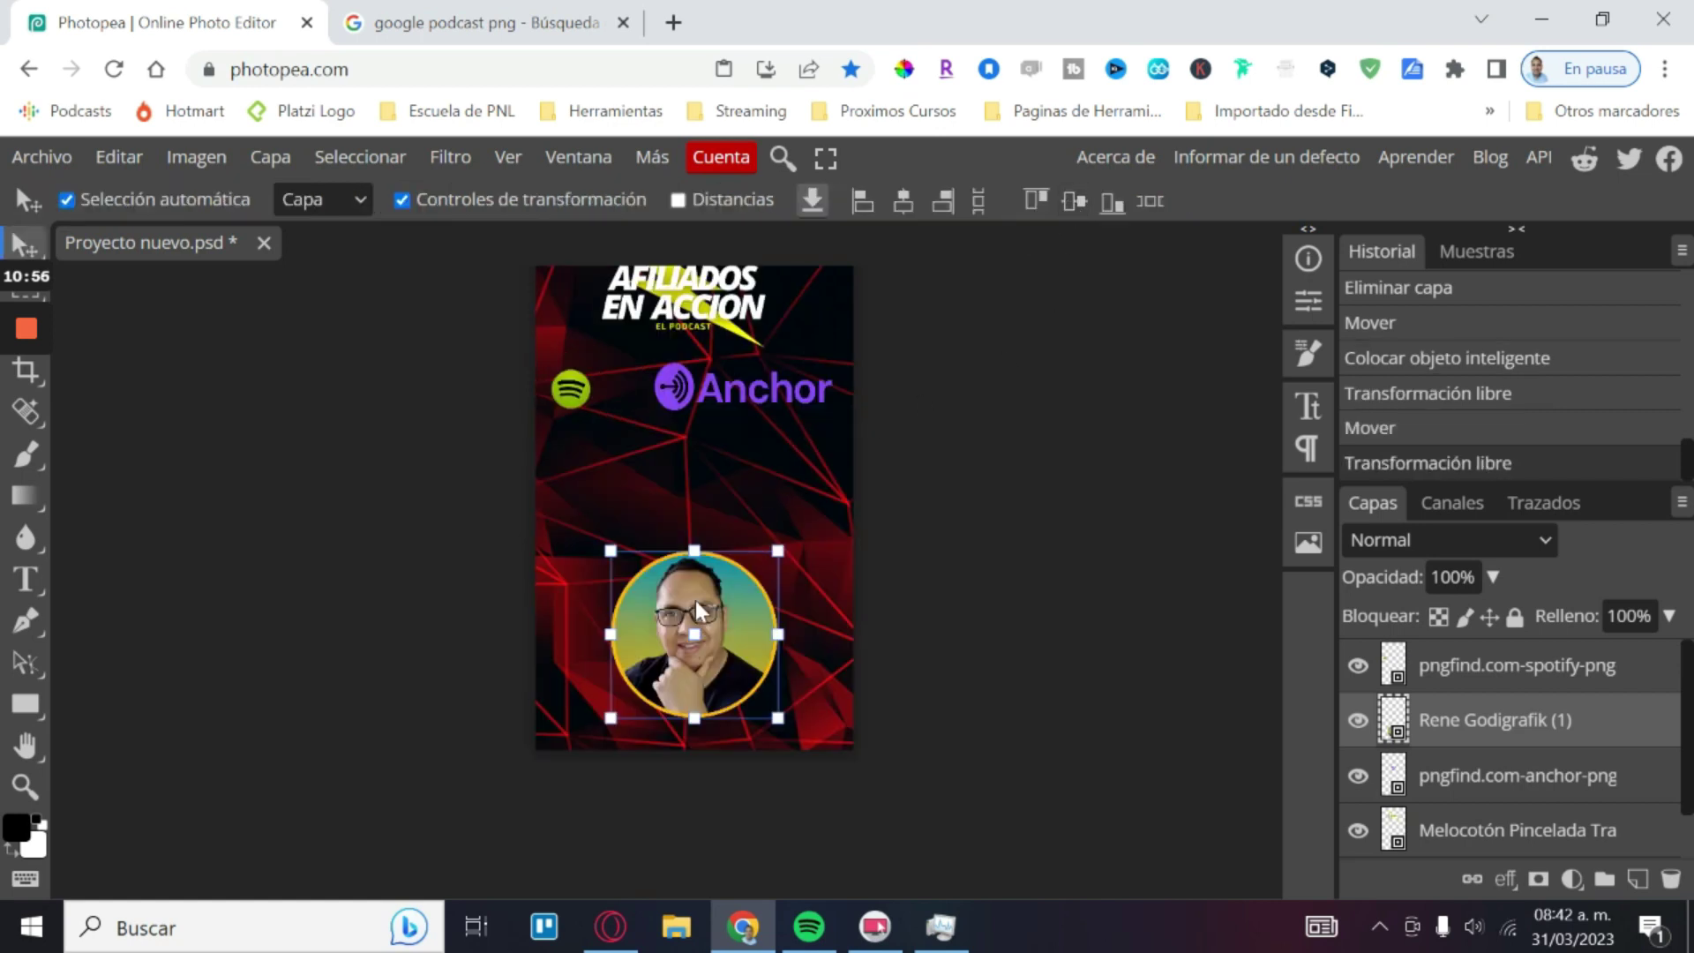
pyautogui.scroll(3, 726, 668)
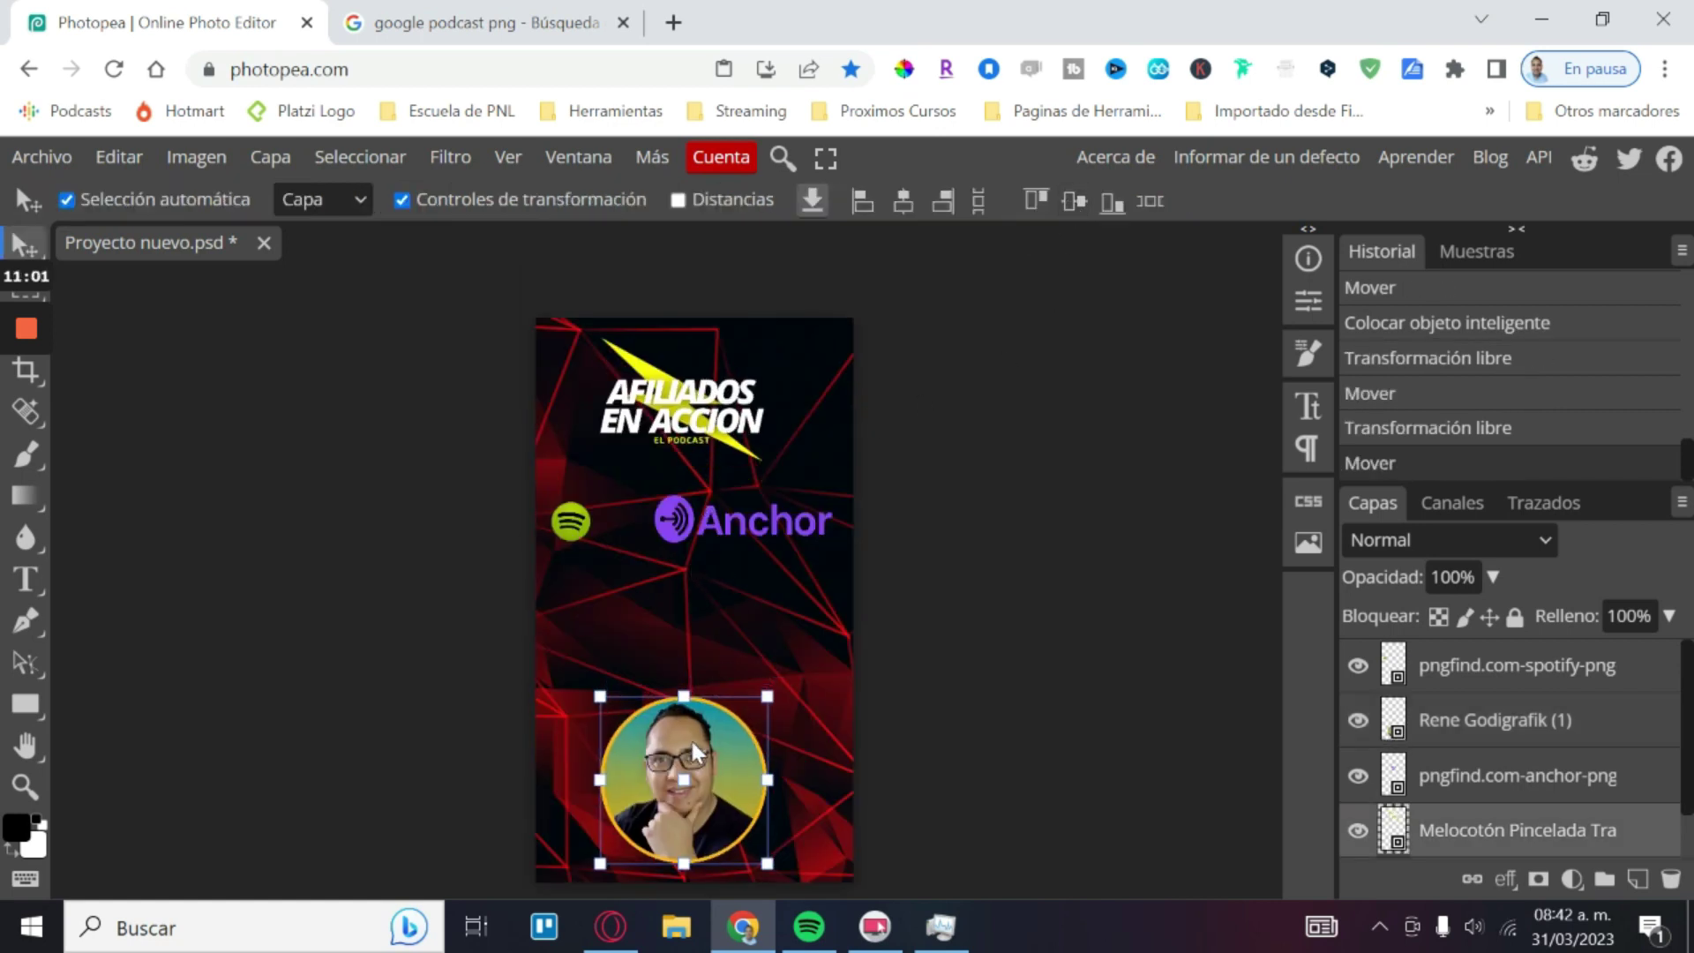
# Step: Nudge the host photo lower and start a new Thunderstorm text layer below the logos
pyautogui.click(697, 752)
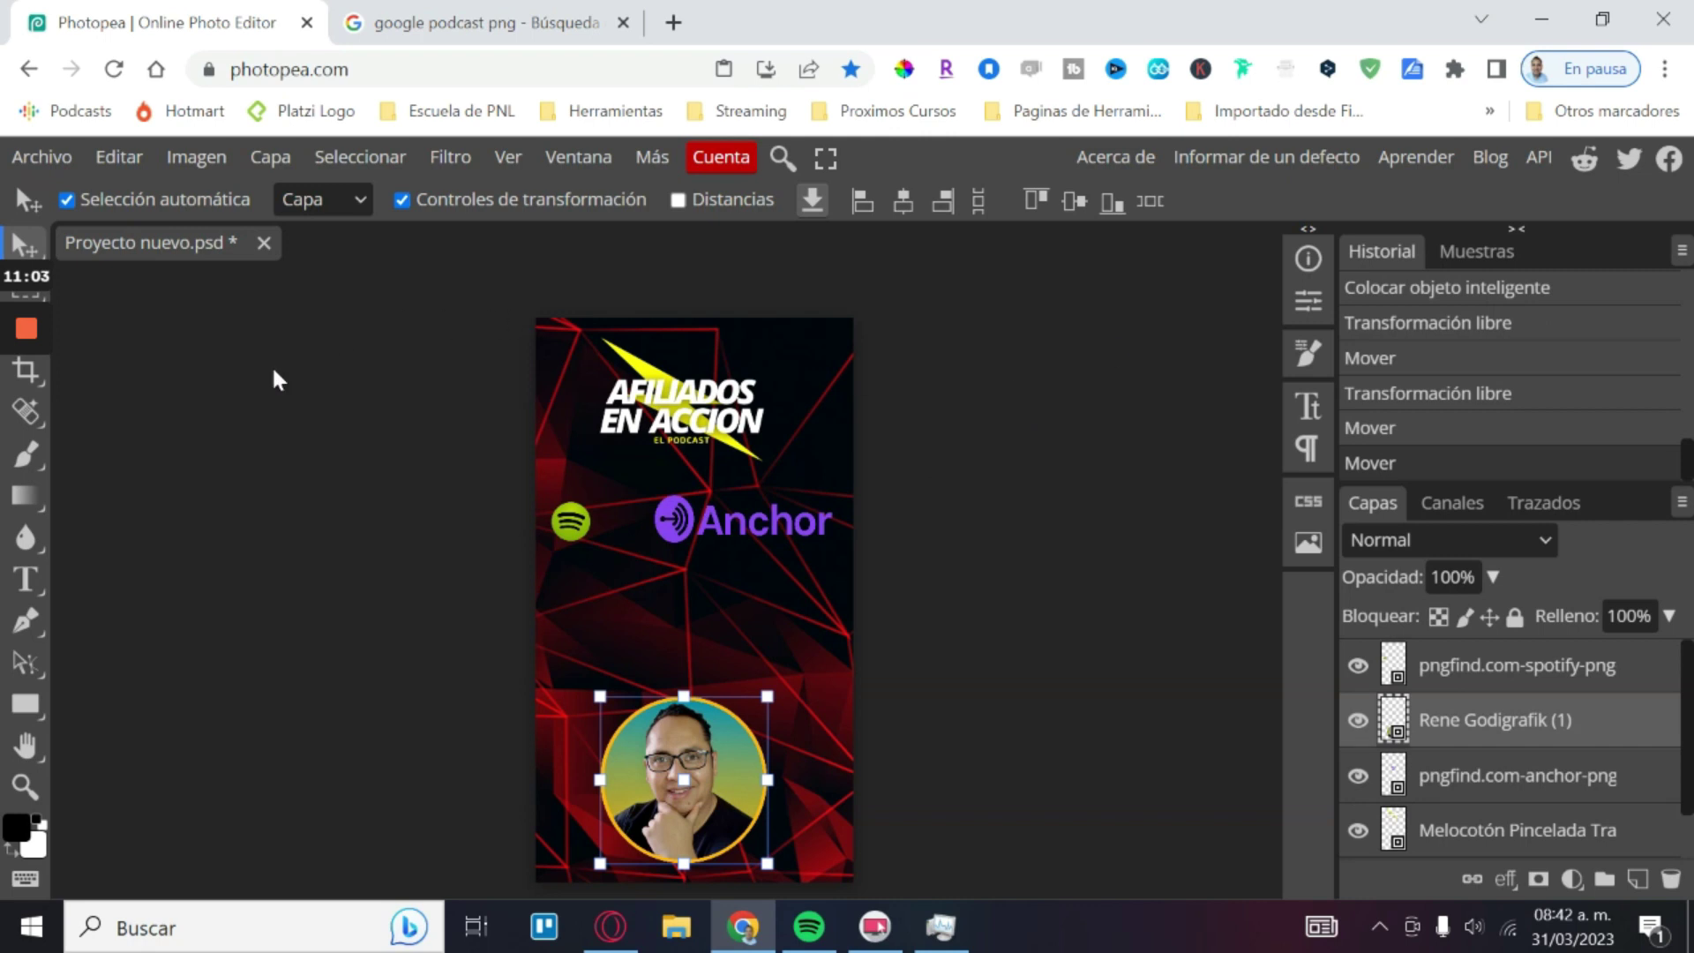
pyautogui.click(1601, 22)
pyautogui.click(305, 593)
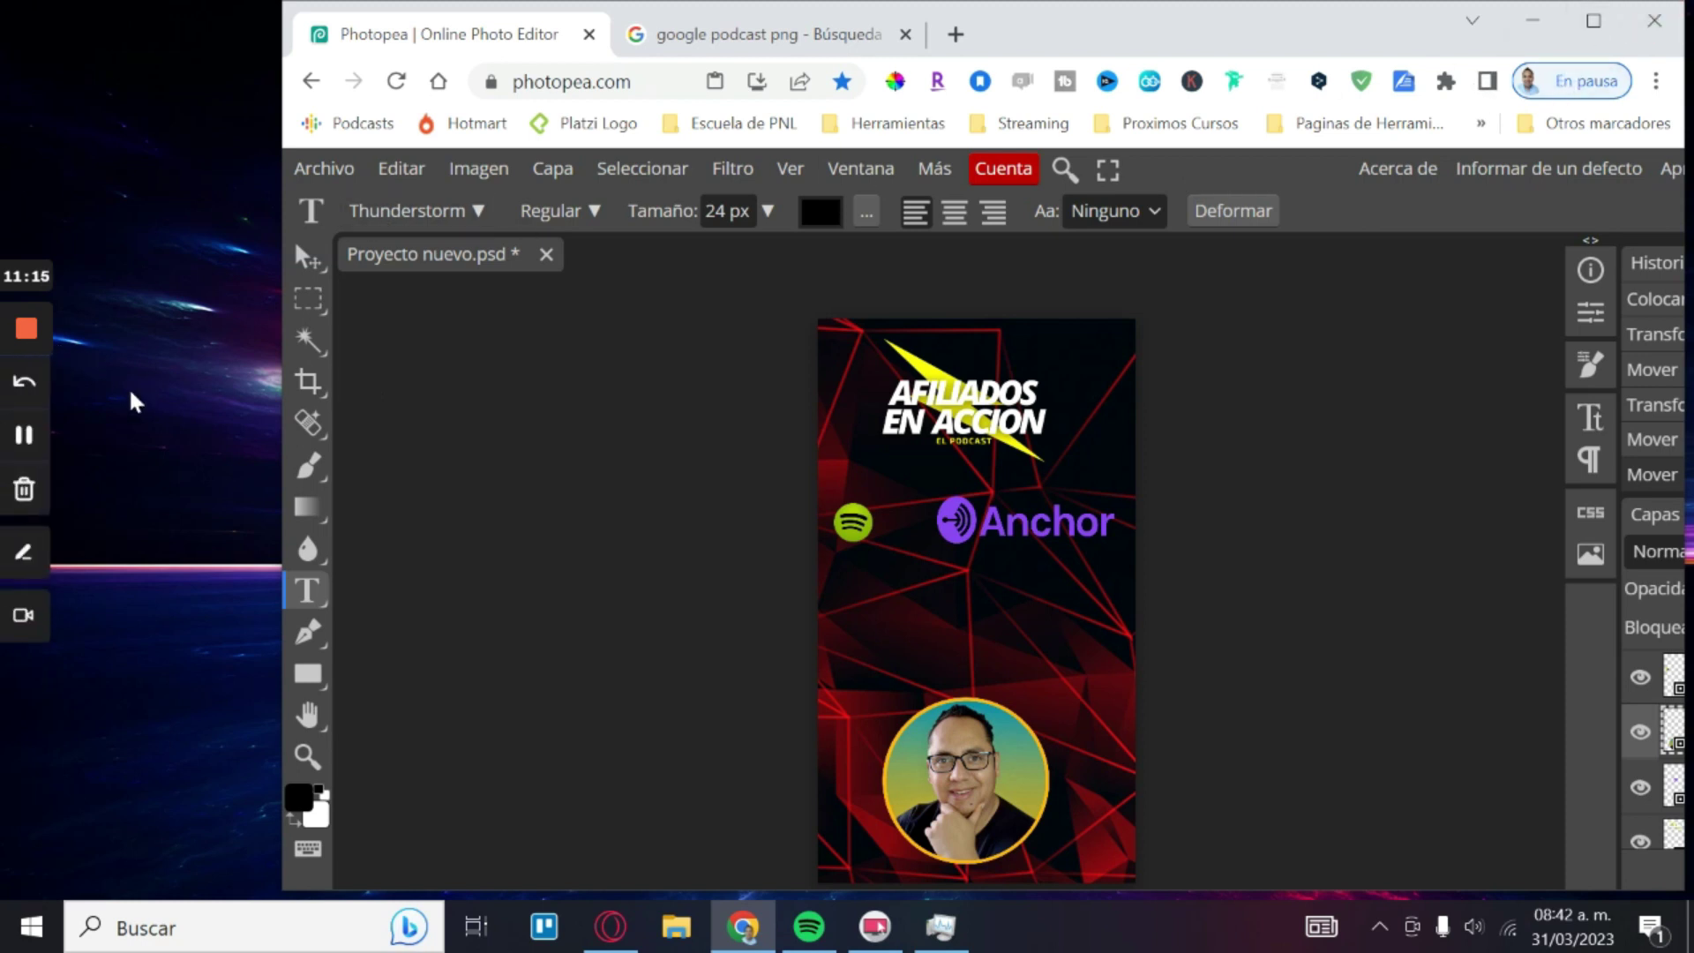
pyautogui.click(1593, 22)
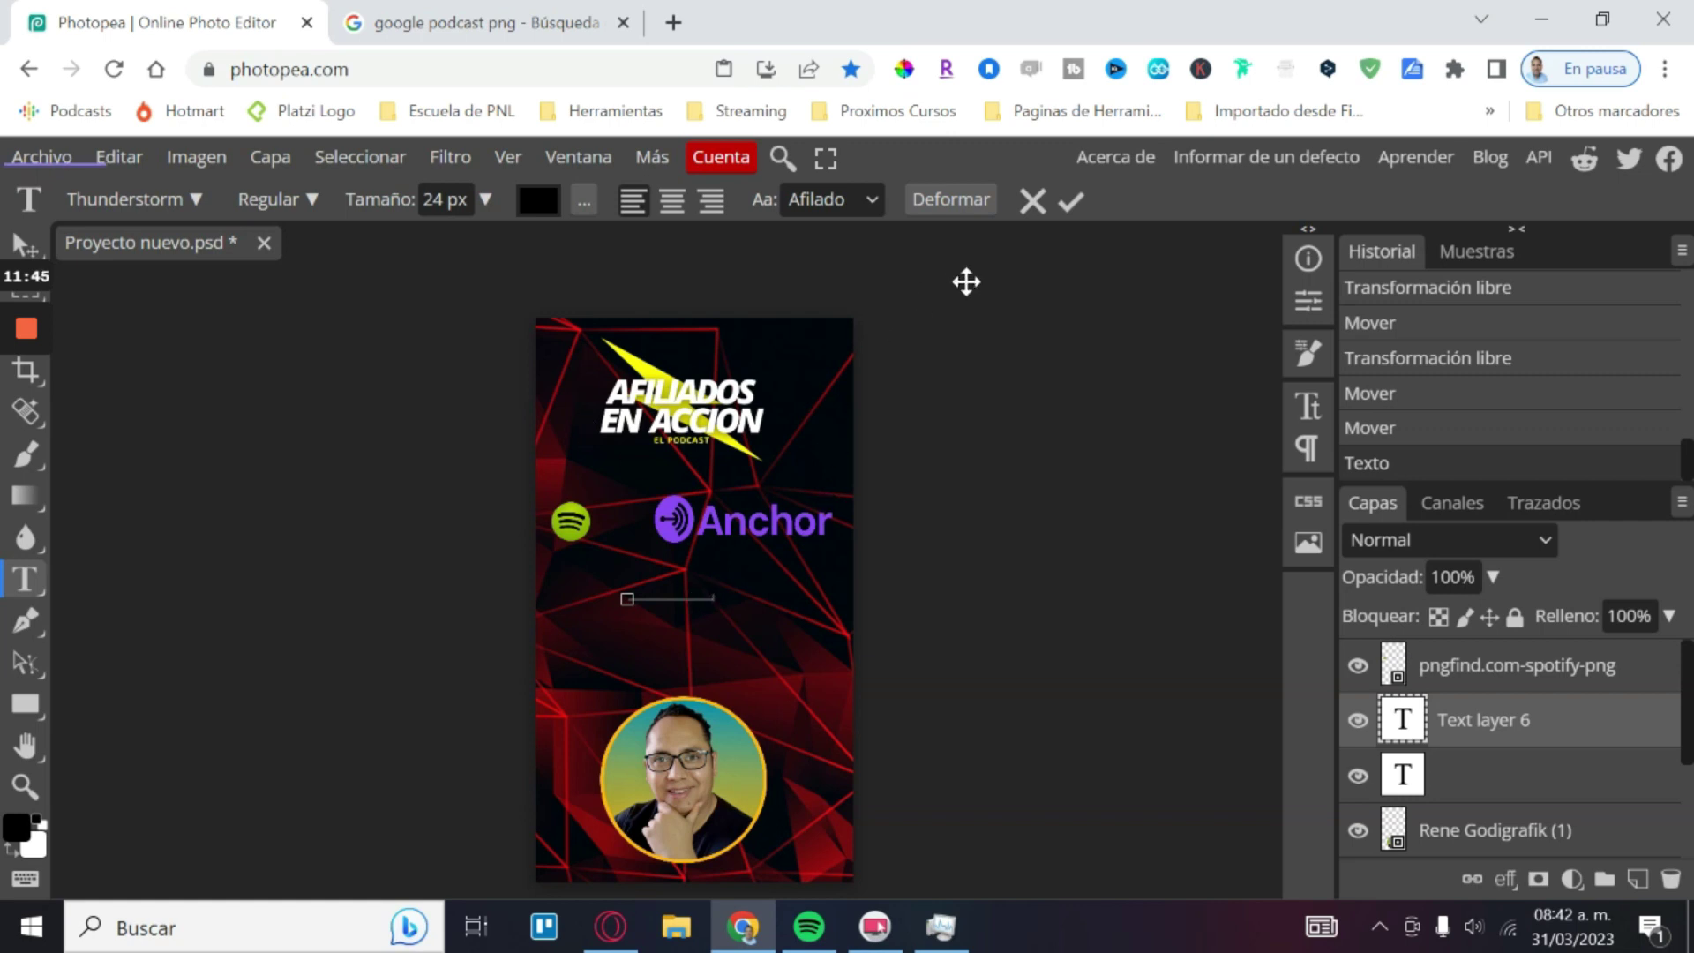
# Step: Commit the tagline, make it white and increase its font size
pyautogui.click(1072, 203)
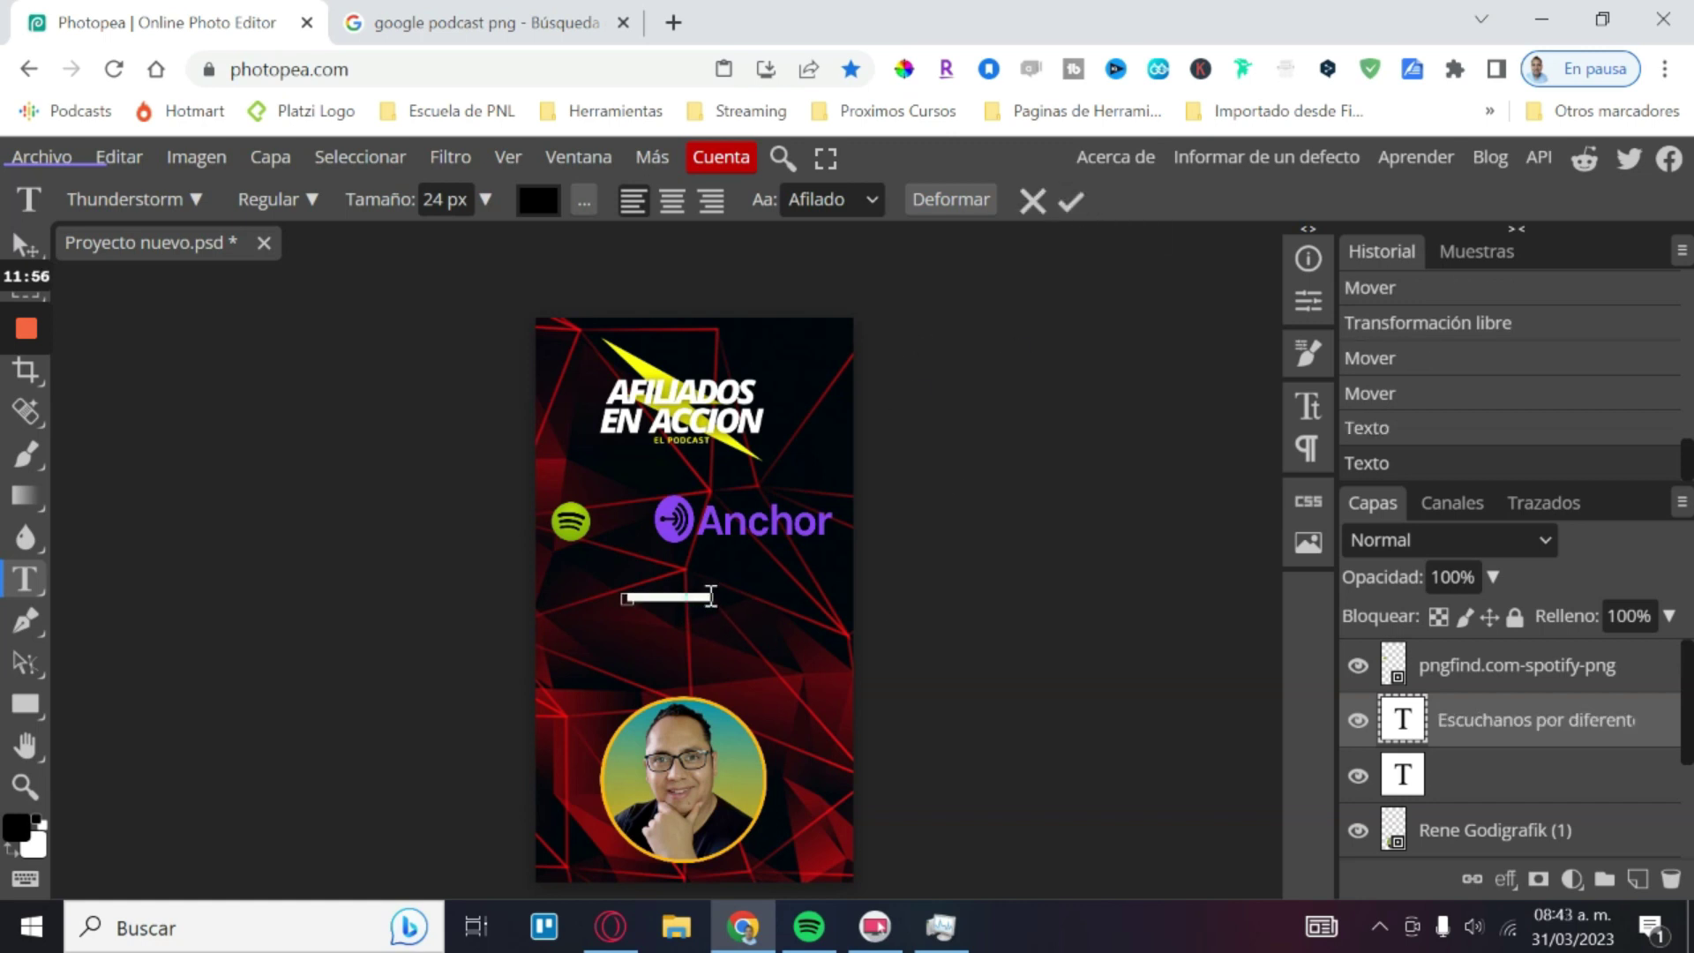
pyautogui.click(540, 202)
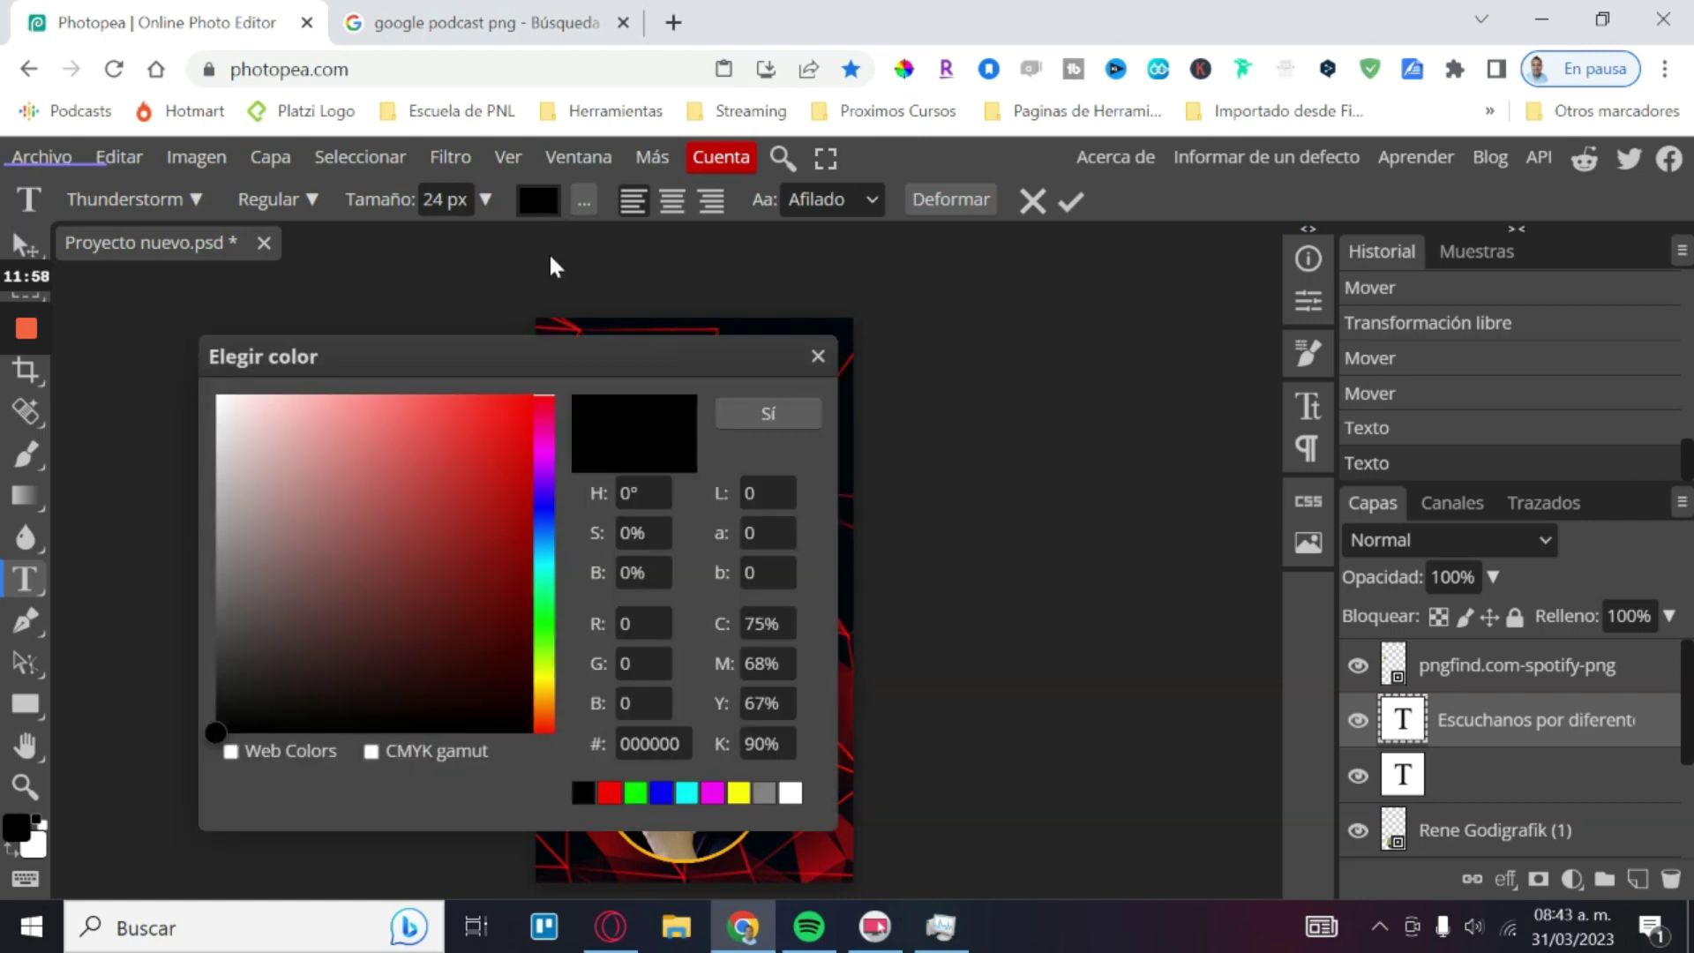
pyautogui.moveTo(229, 404); pyautogui.dragTo(215, 394)
pyautogui.click(209, 402)
pyautogui.click(783, 413)
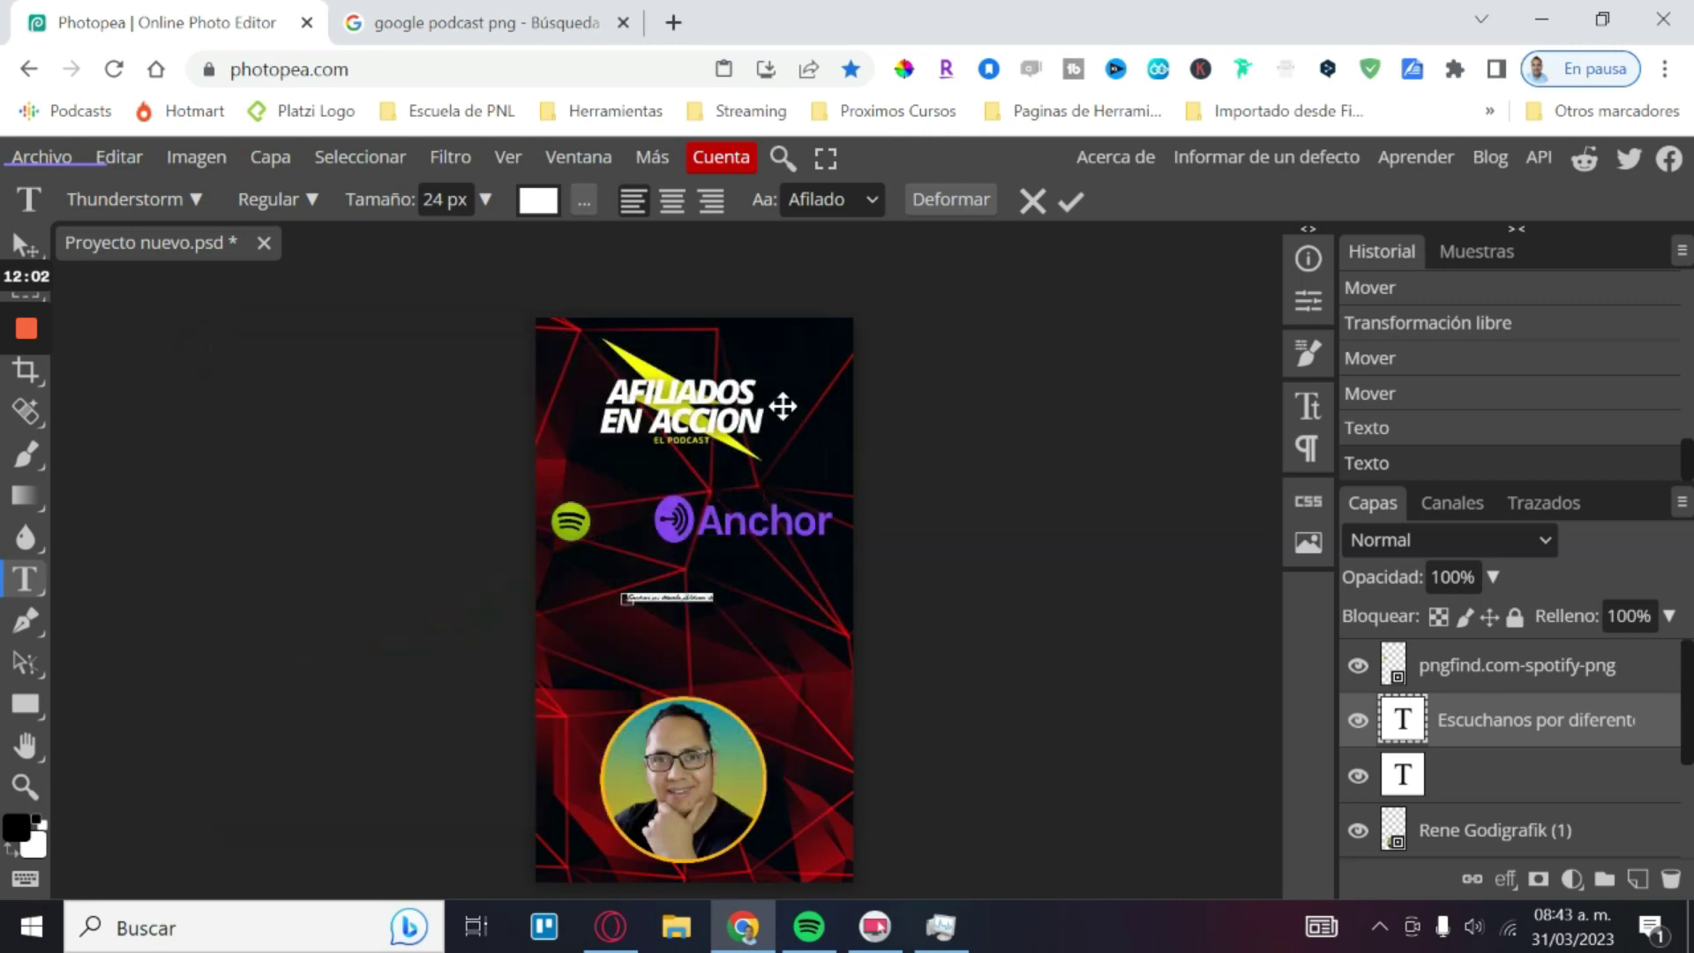
pyautogui.click(438, 212)
pyautogui.click(487, 201)
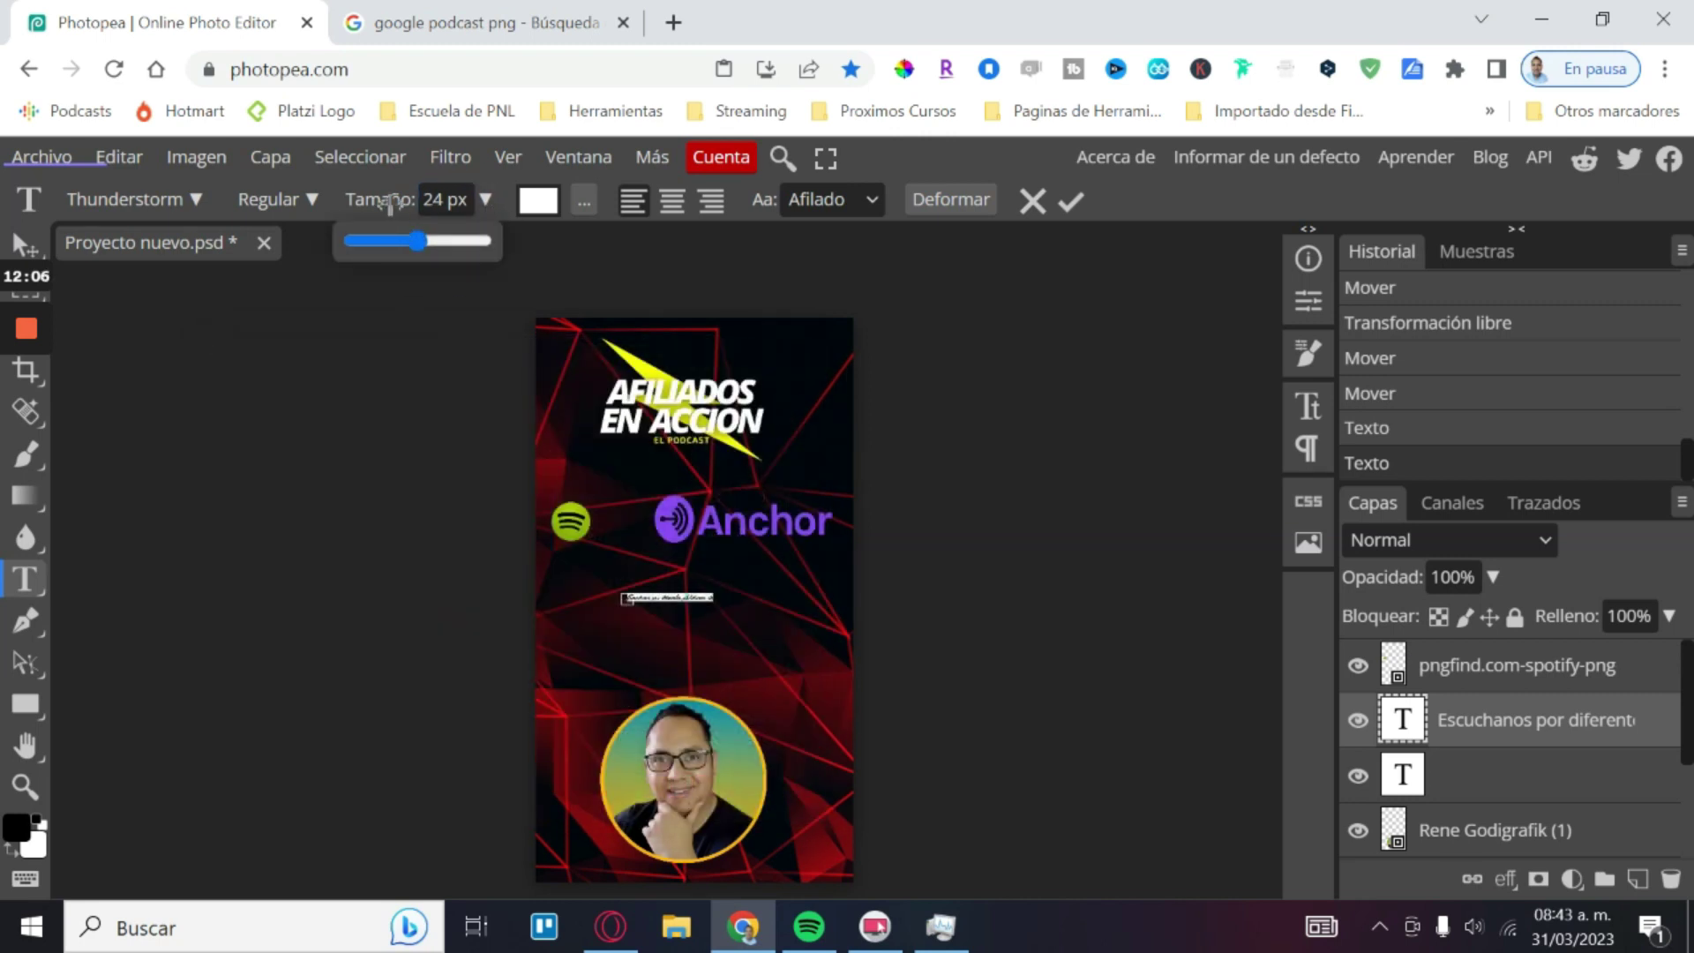
pyautogui.moveTo(418, 225); pyautogui.dragTo(452, 236)
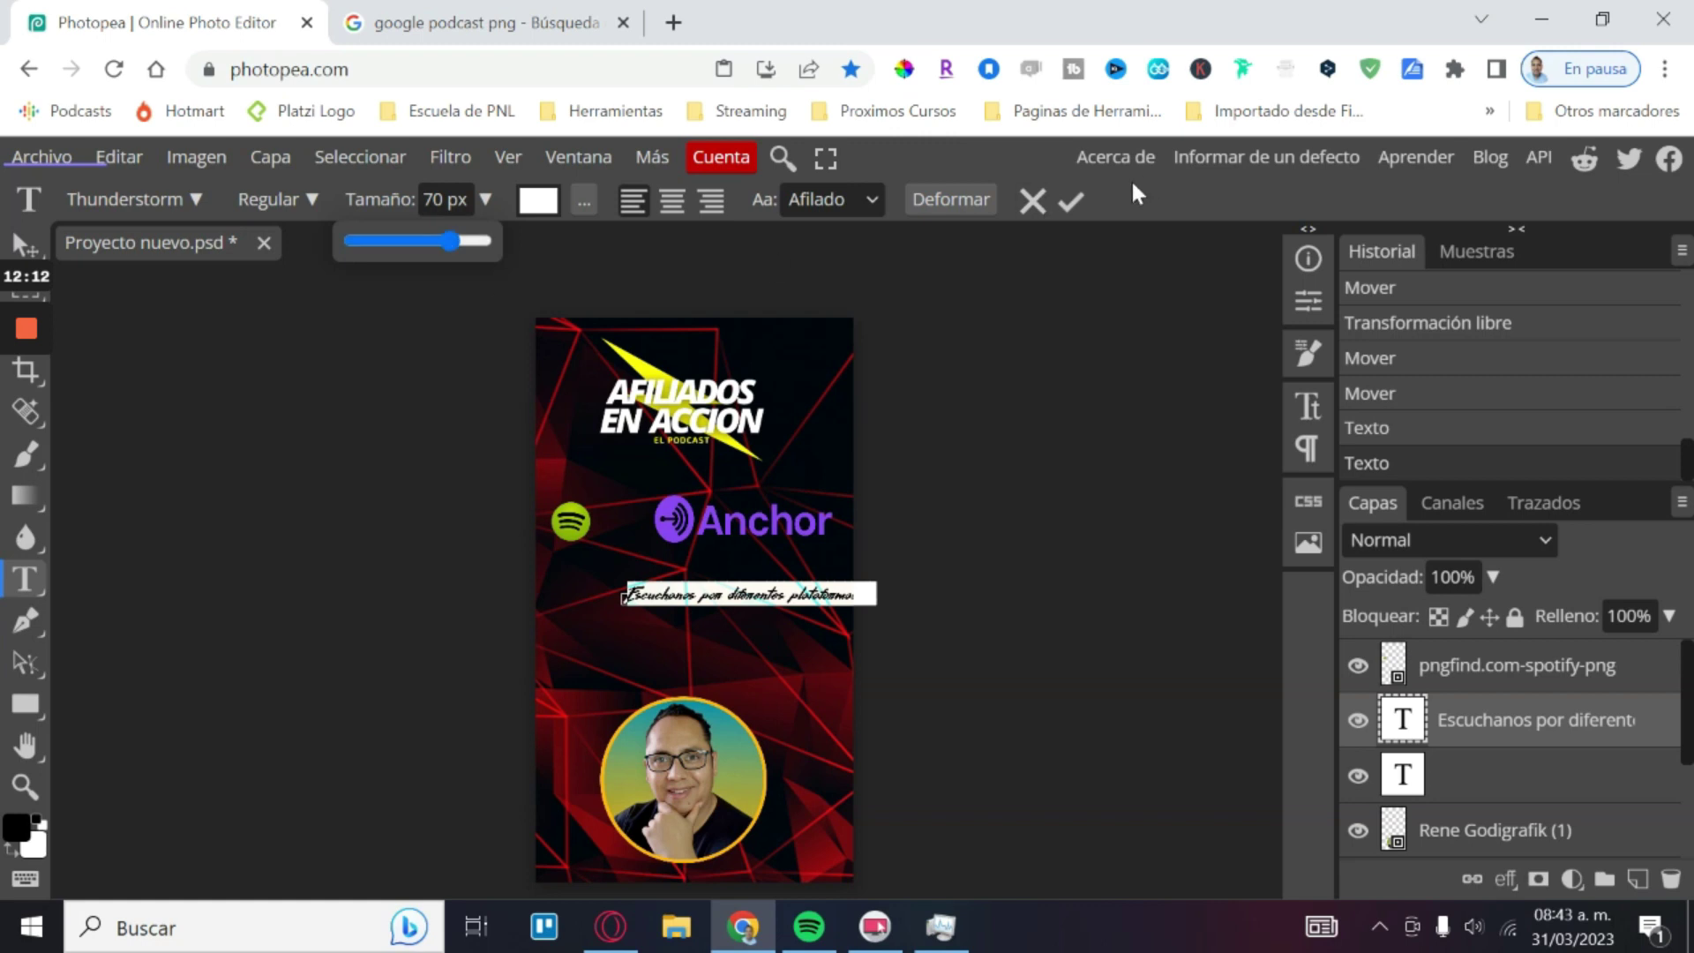
pyautogui.click(1069, 205)
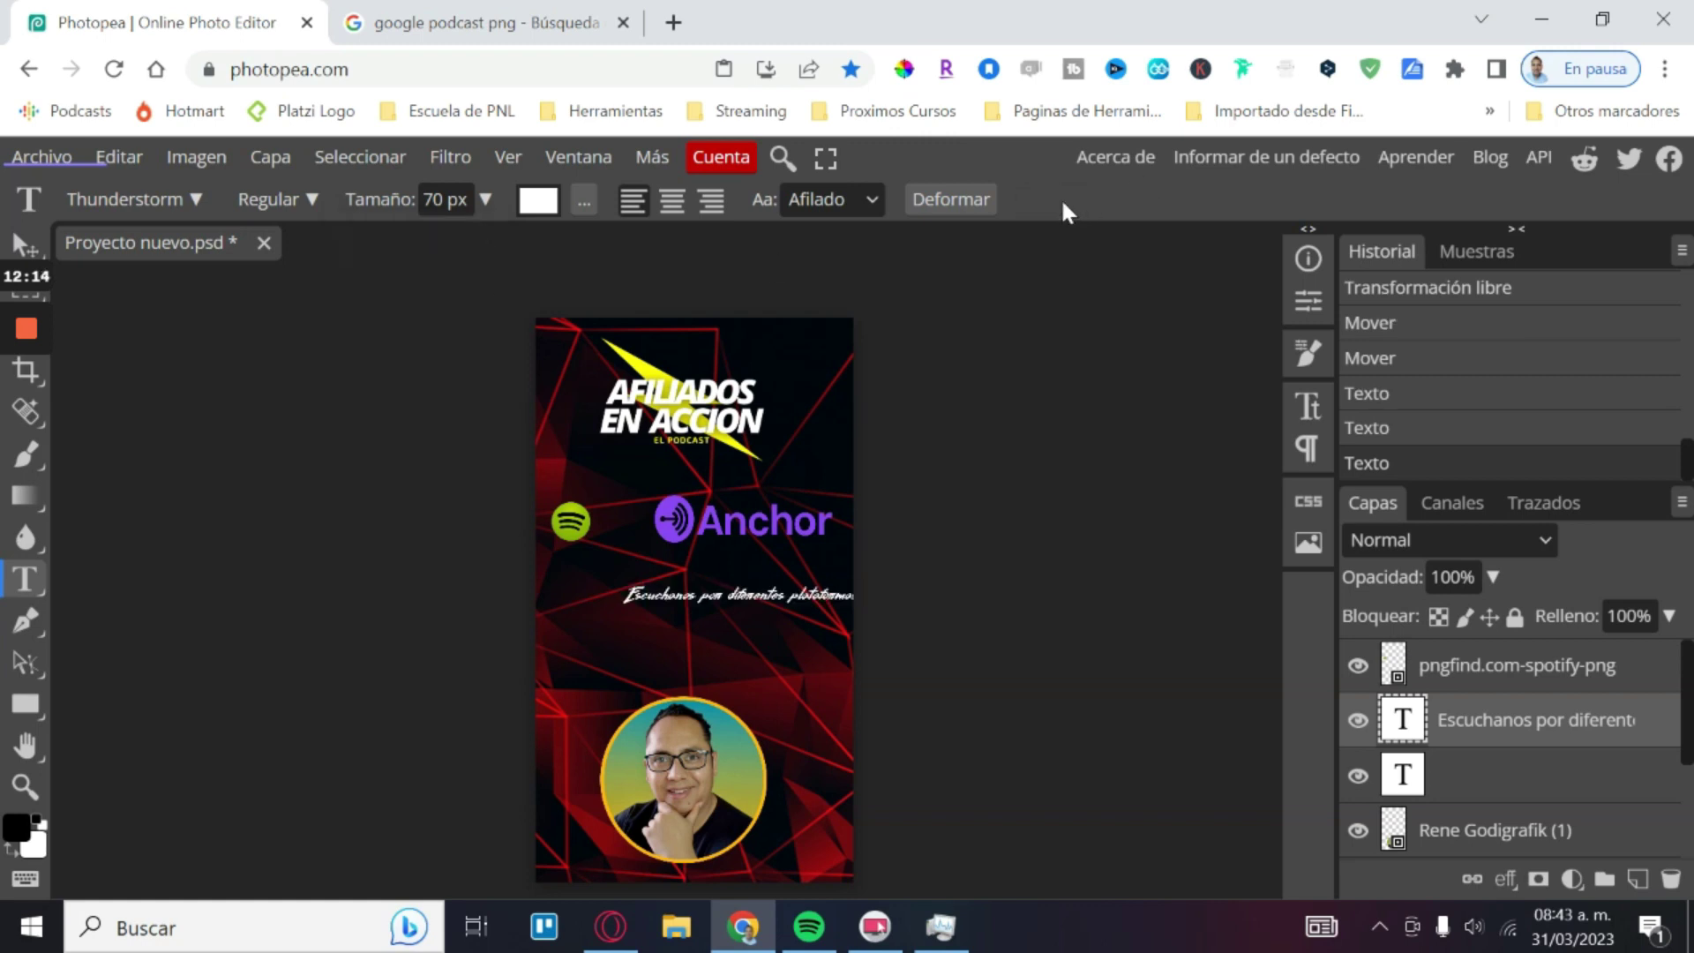
# Step: Scale the tagline to about 123 percent with a transform
pyautogui.click(795, 604)
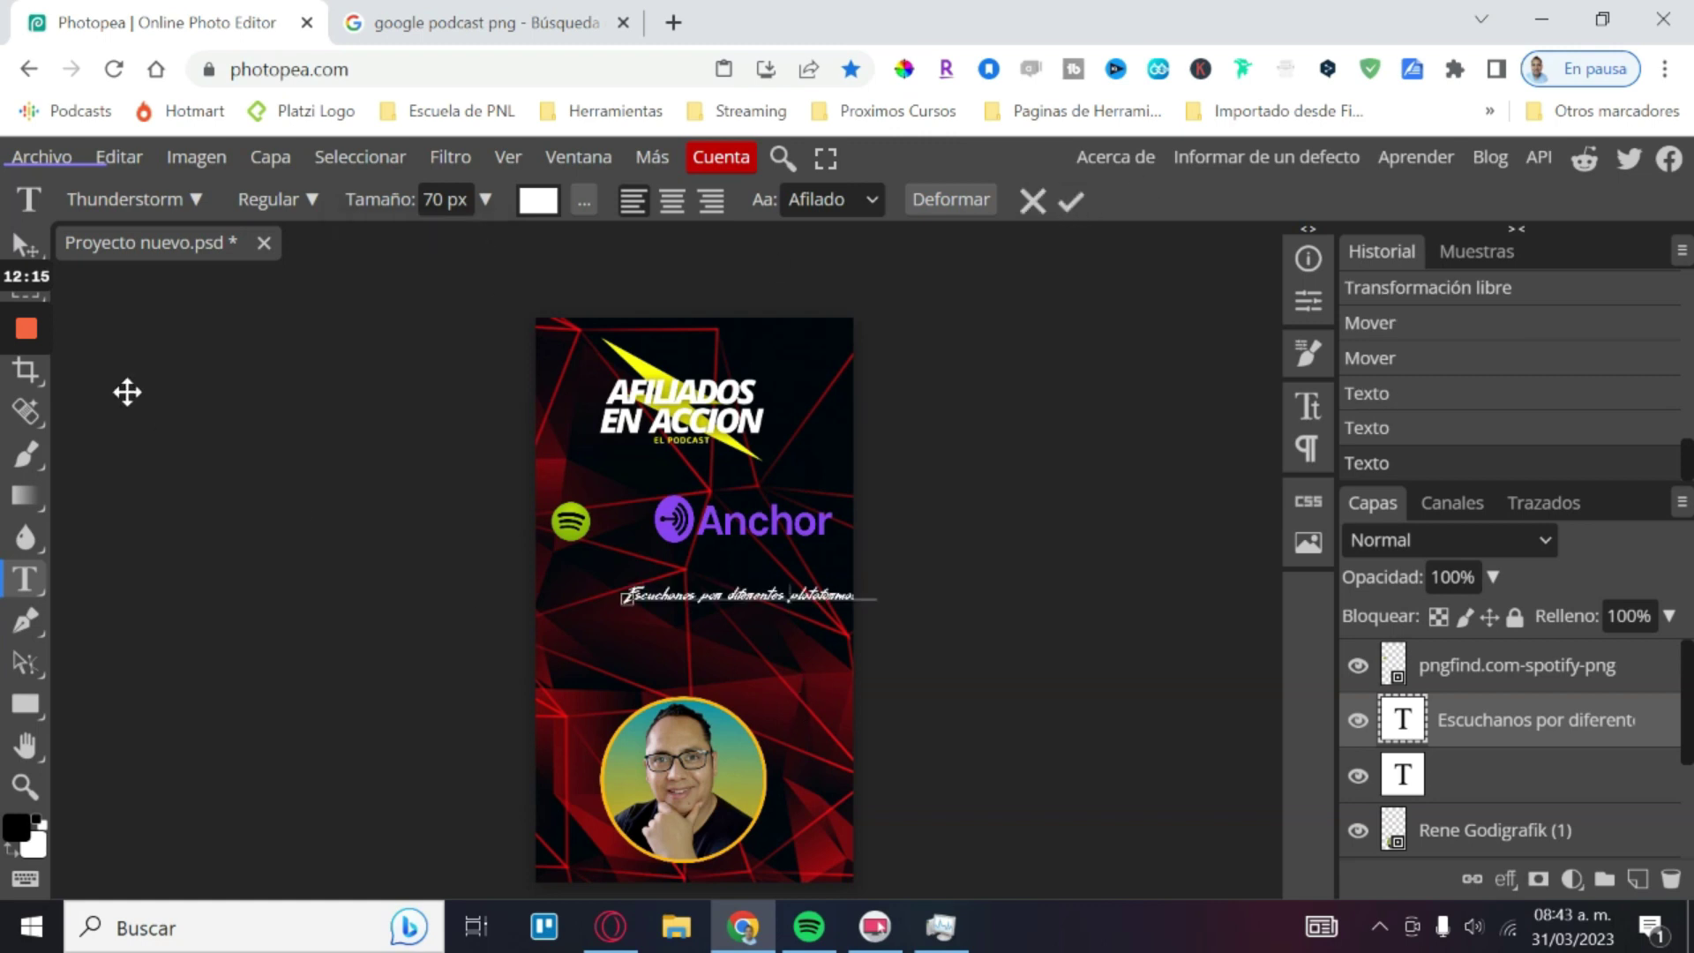
pyautogui.click(1071, 204)
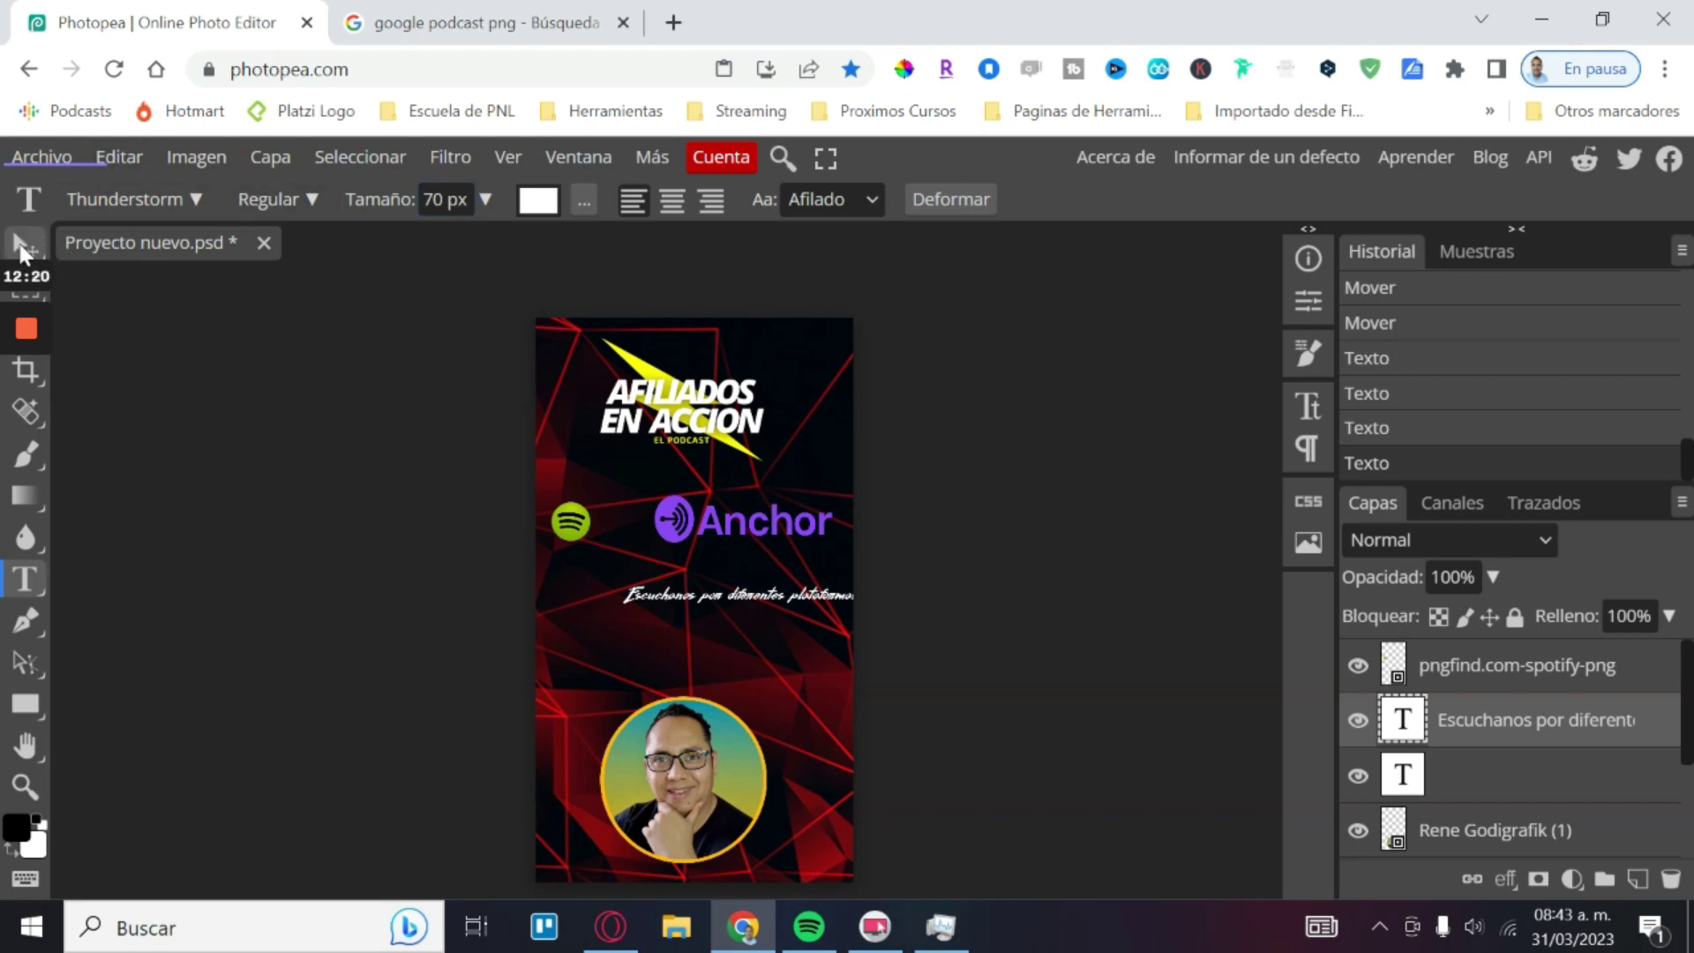
pyautogui.click(25, 245)
pyautogui.moveTo(816, 600); pyautogui.dragTo(755, 609)
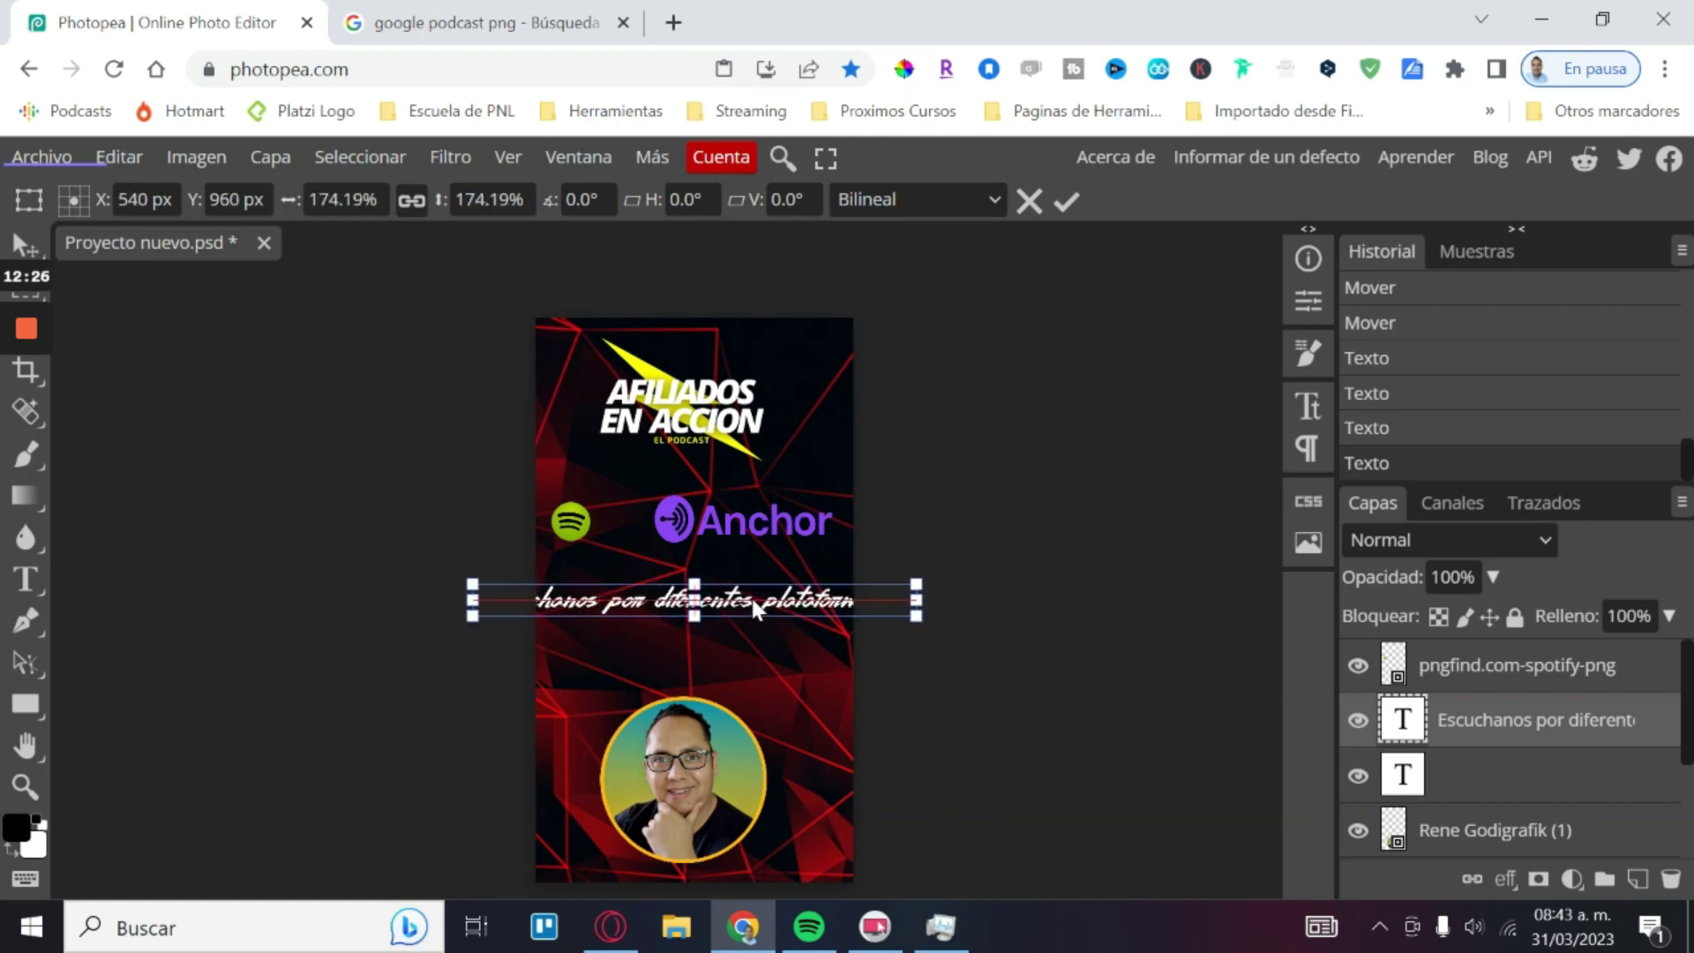
pyautogui.moveTo(916, 583); pyautogui.dragTo(786, 593)
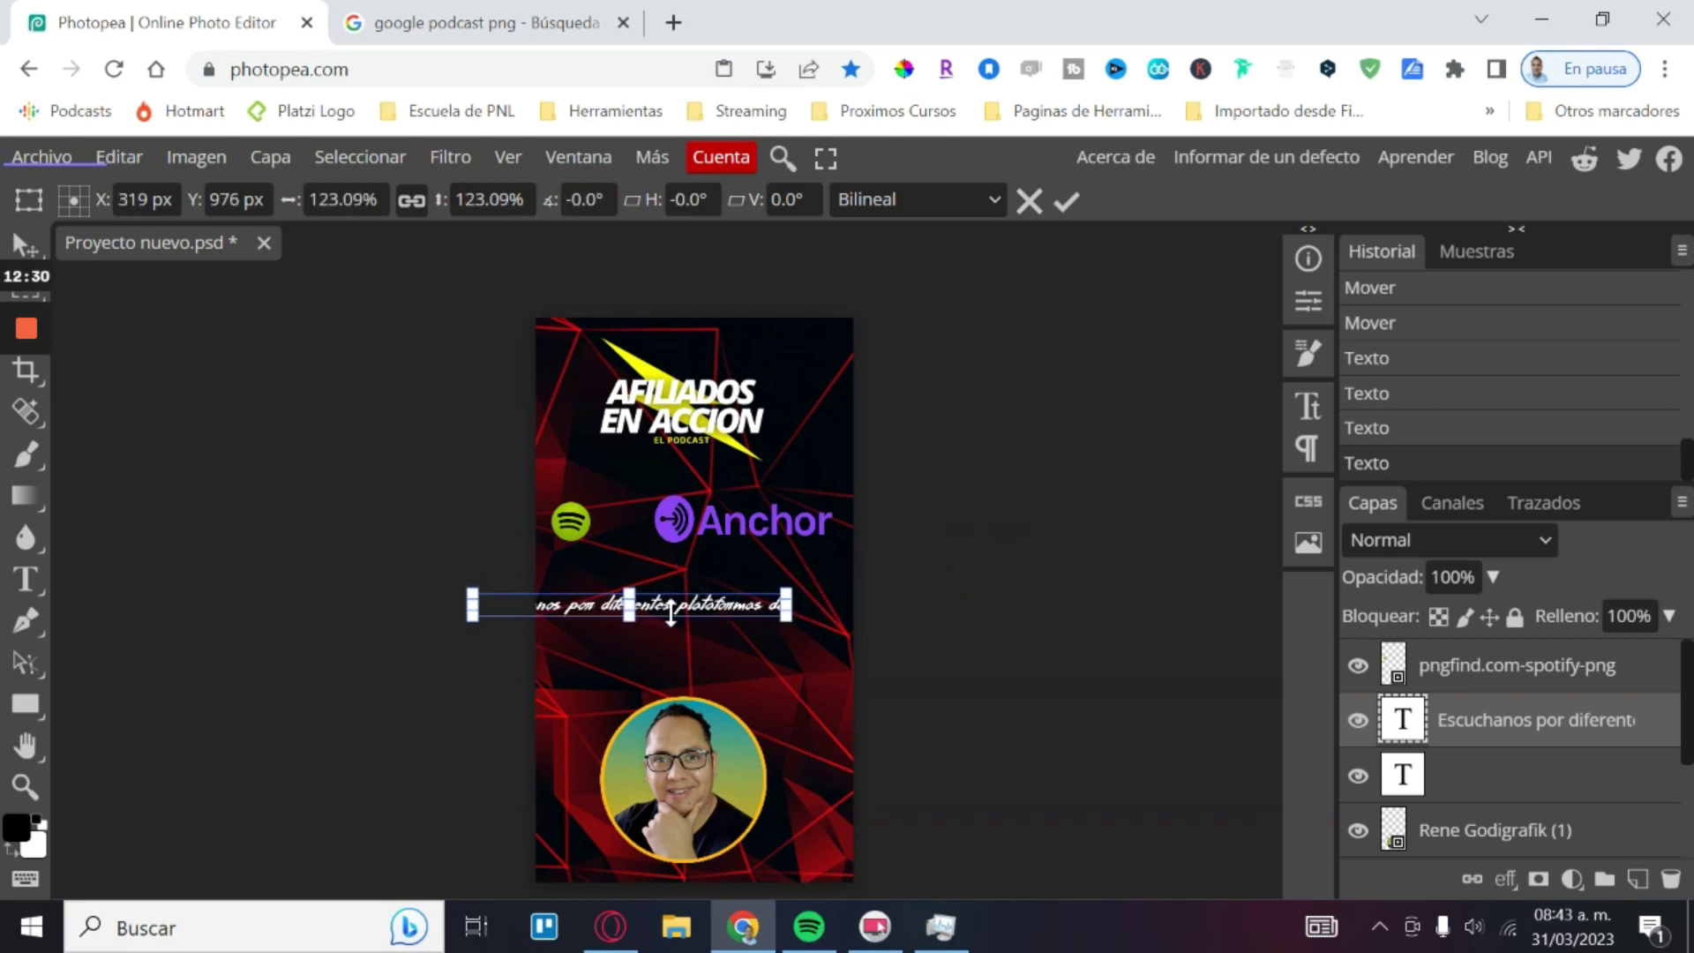
pyautogui.moveTo(788, 685); pyautogui.dragTo(784, 675)
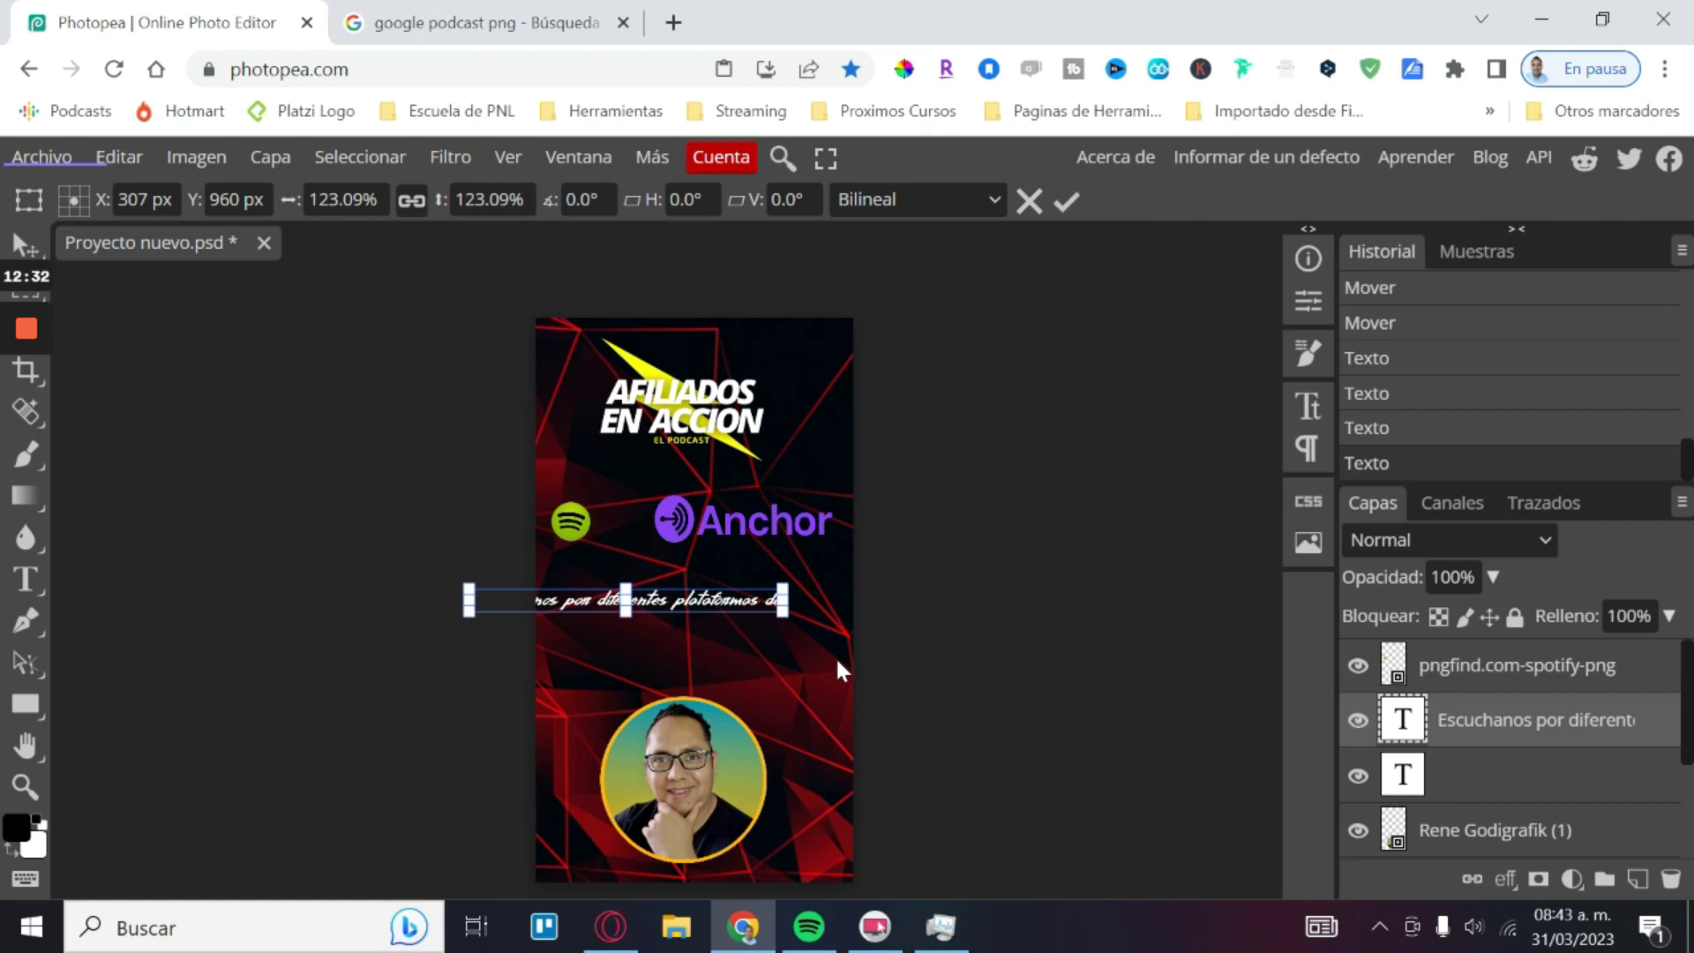
pyautogui.click(1066, 202)
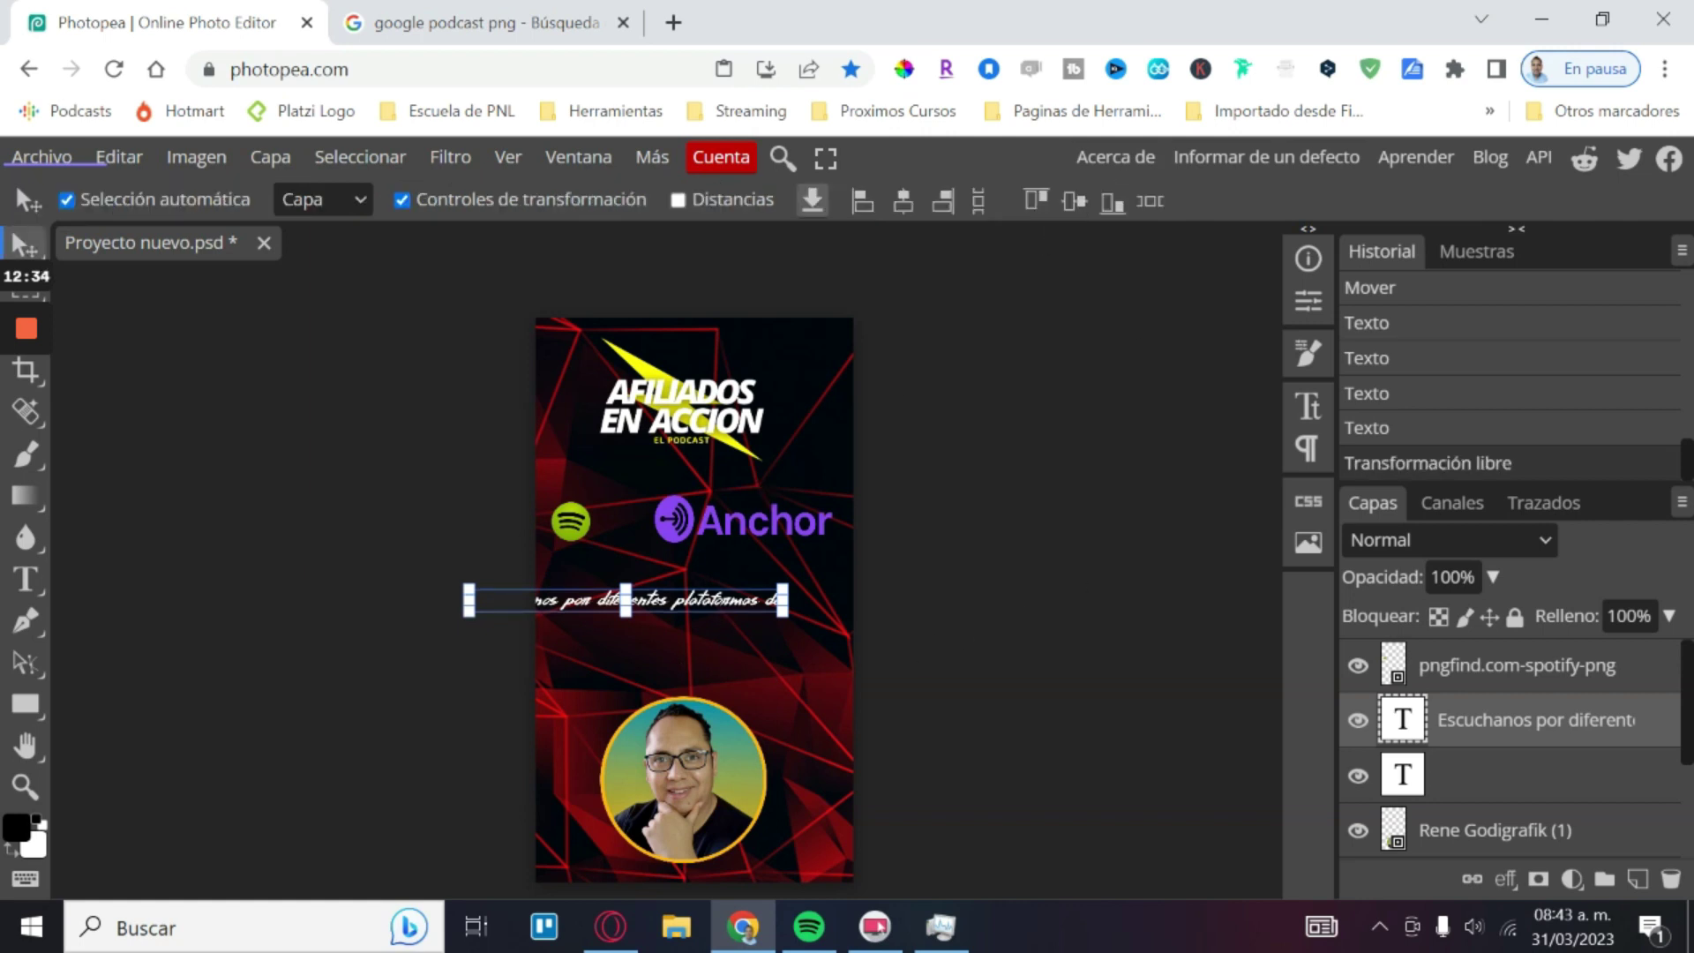
# Step: Move the tagline up to sit under the Spotify and Anchor logos
pyautogui.click(973, 521)
pyautogui.moveTo(712, 601)
pyautogui.mouseDown()
pyautogui.moveTo(771, 589)
pyautogui.moveTo(766, 574)
pyautogui.mouseUp()
pyautogui.click(761, 587)
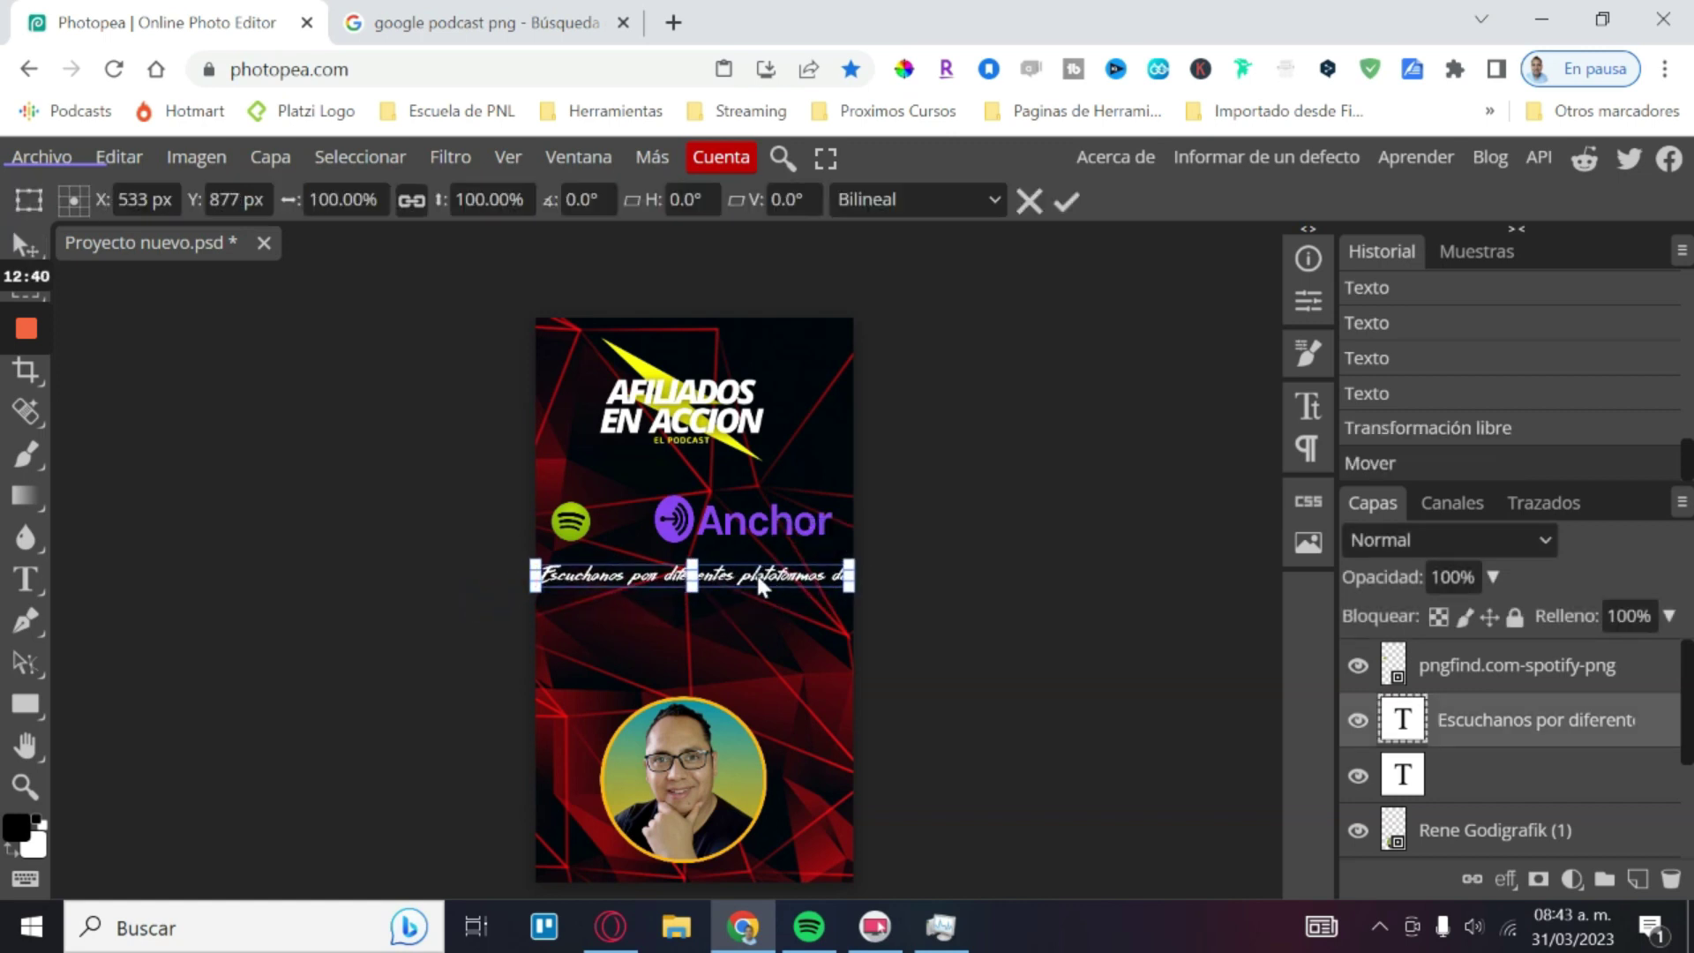
pyautogui.click(569, 585)
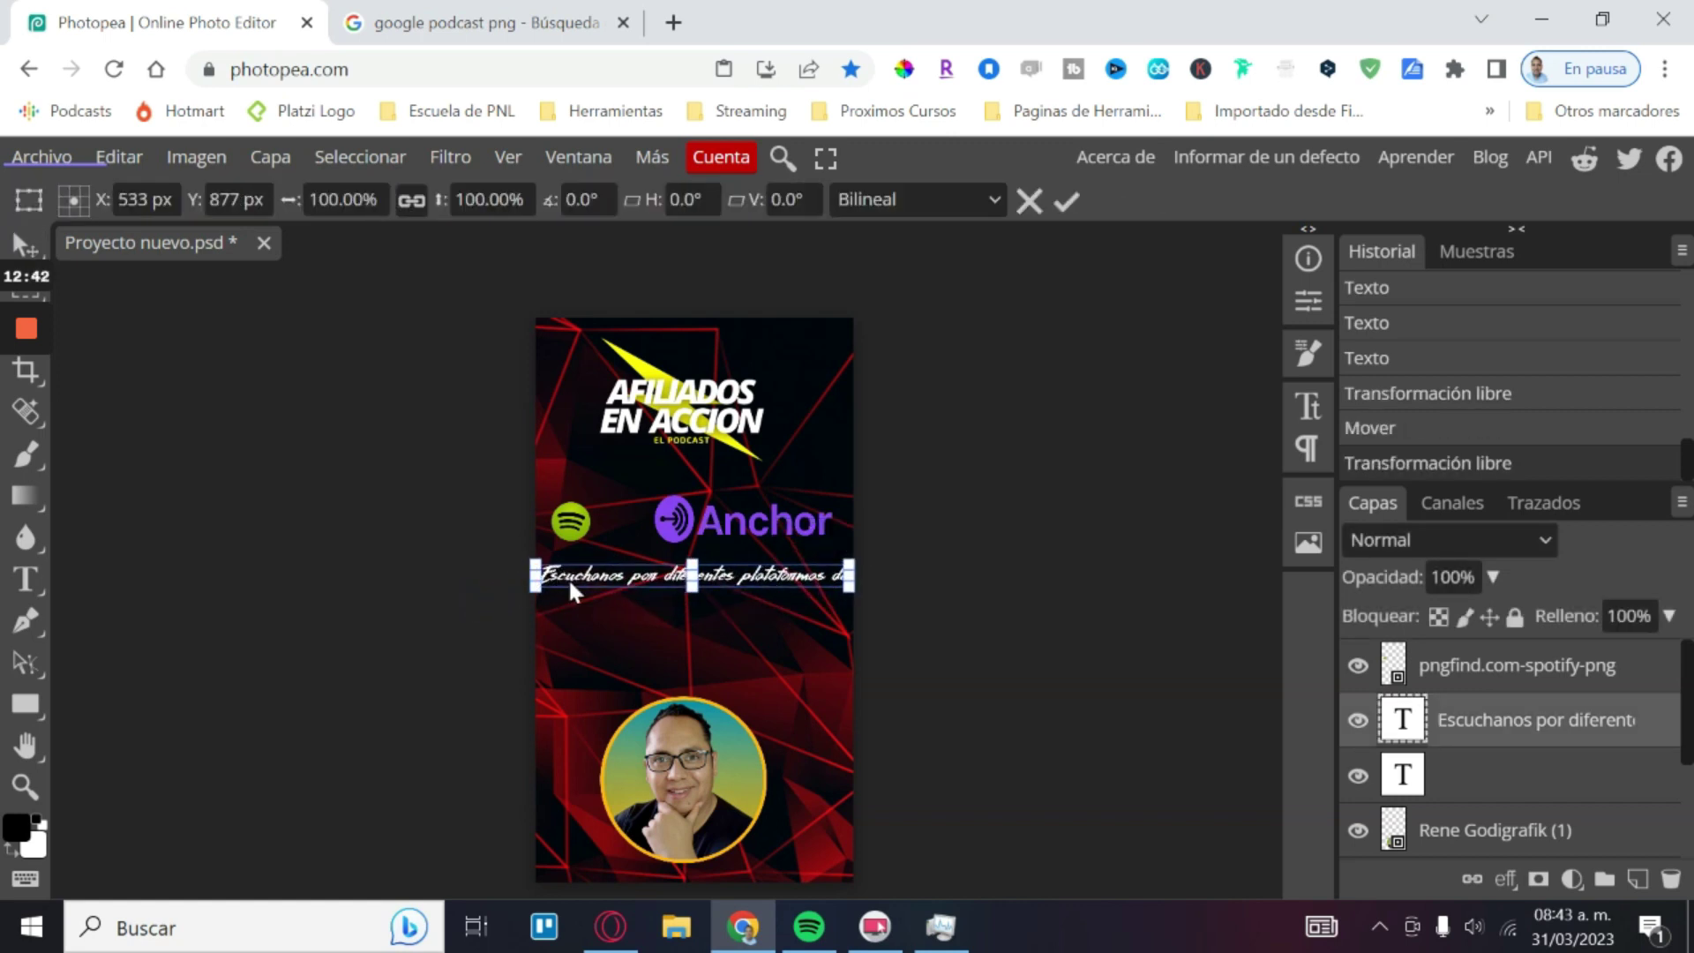
pyautogui.moveTo(589, 584); pyautogui.dragTo(584, 592)
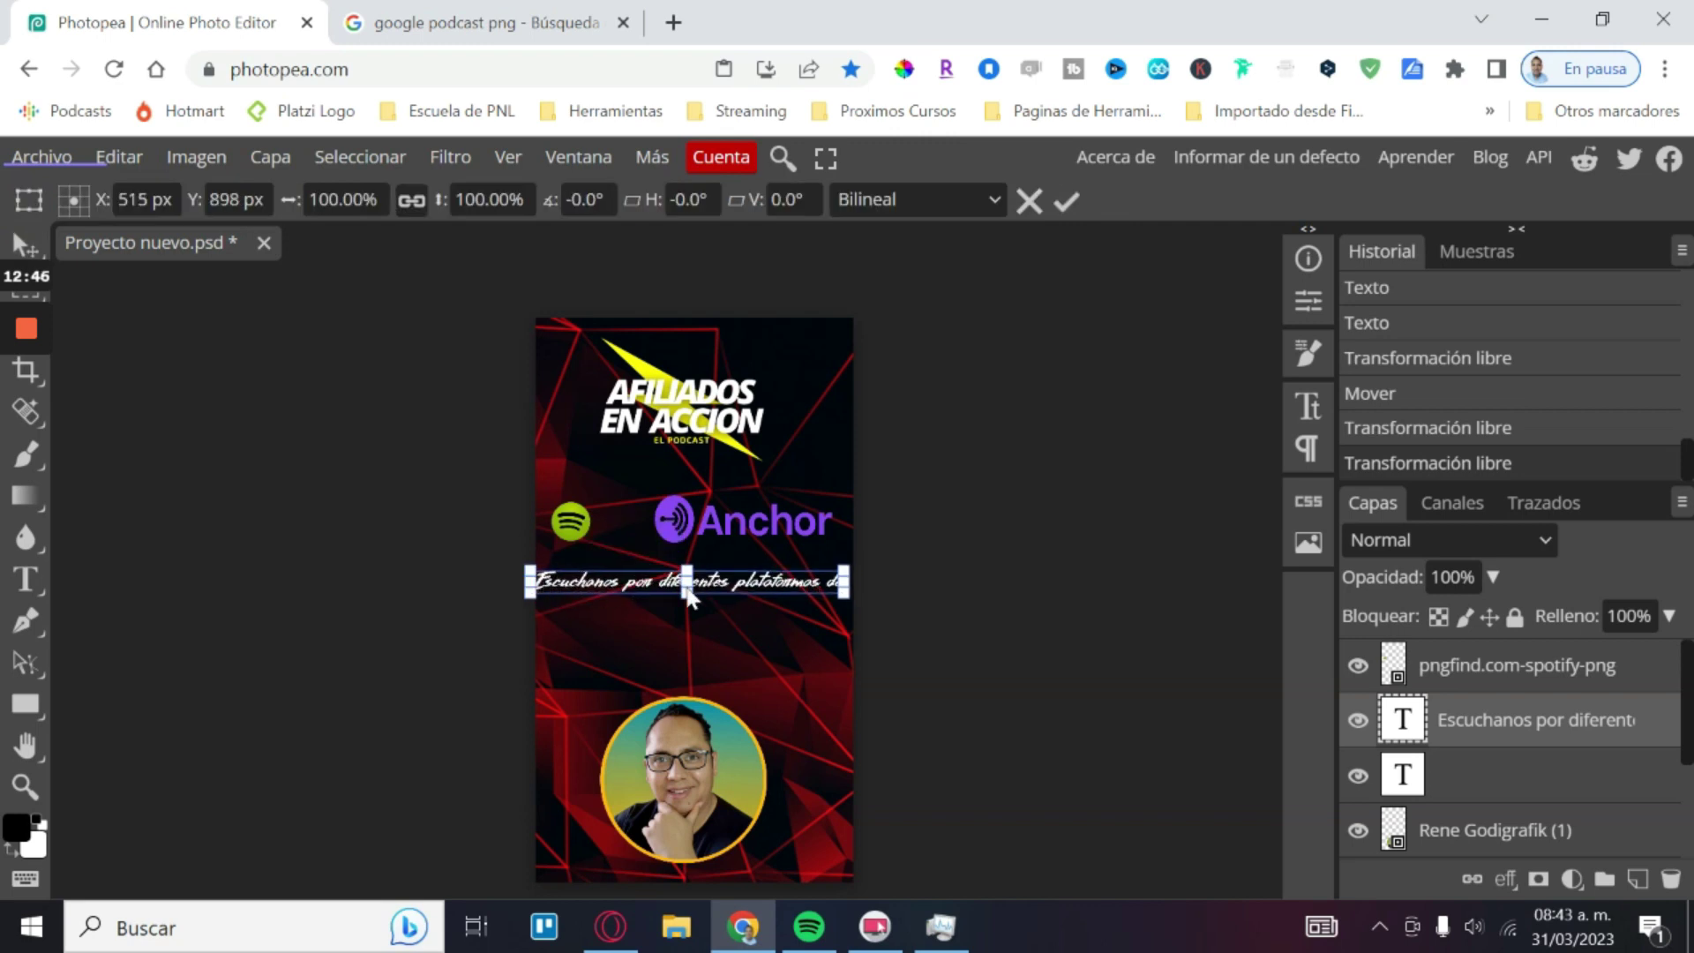
pyautogui.click(688, 593)
pyautogui.doubleClick(724, 584)
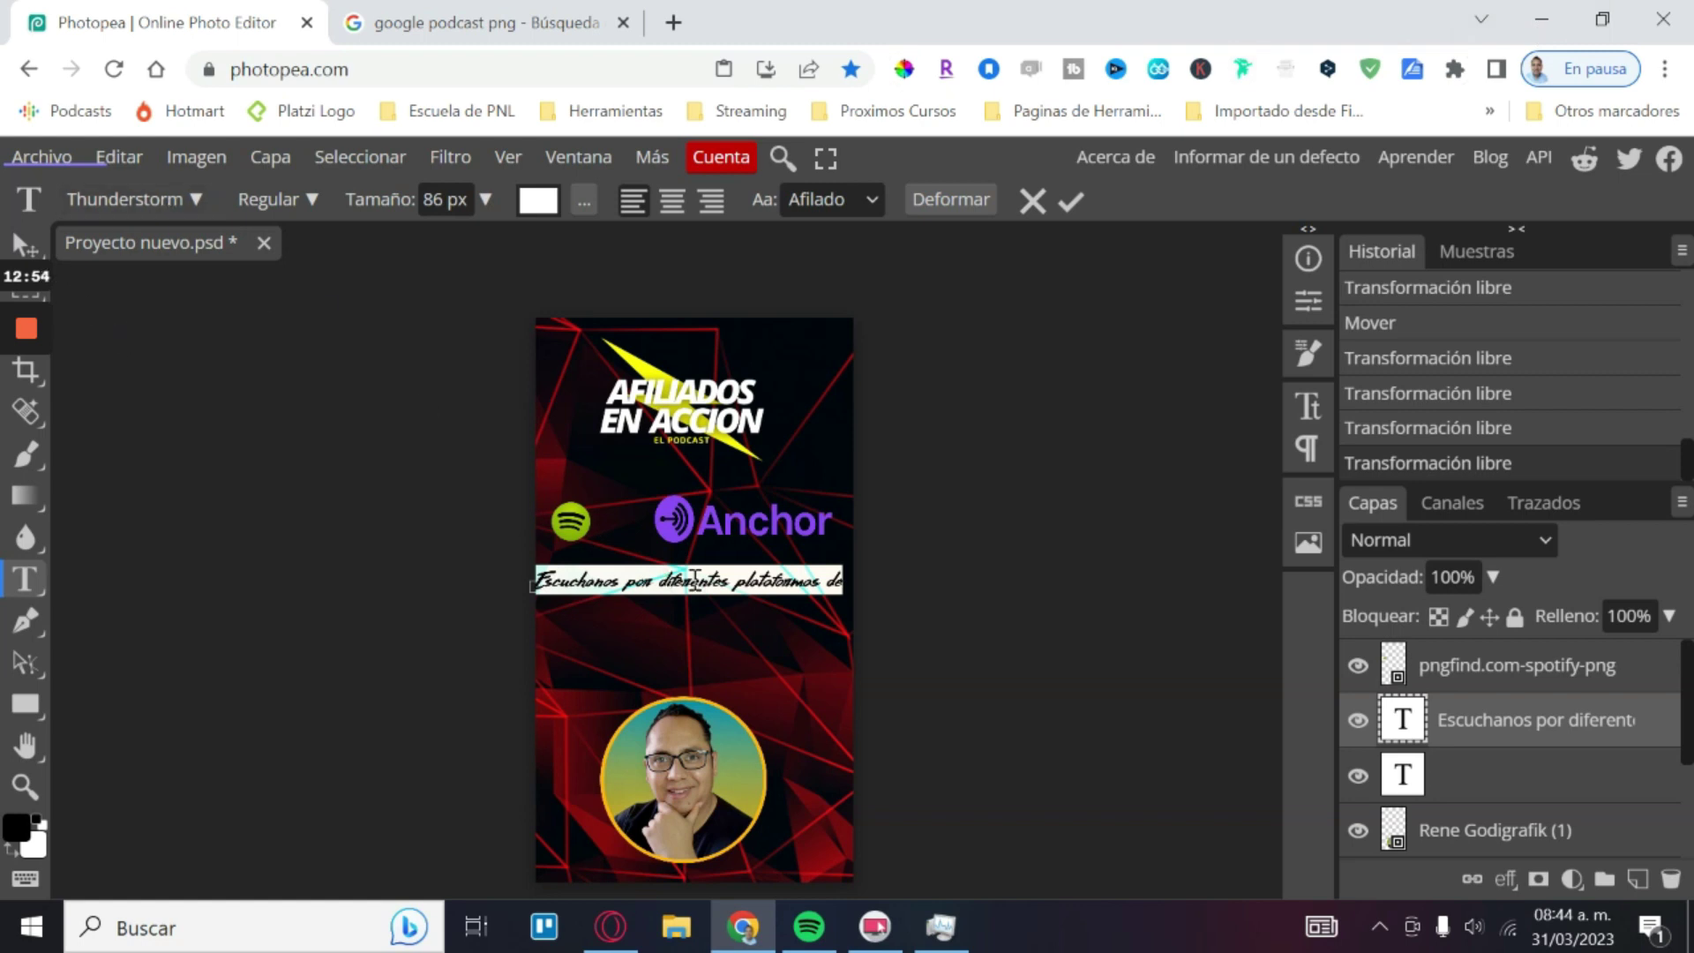
# Step: Switch the tagline font to Designer, commit it, and nudge it slightly right
pyautogui.click(199, 202)
pyautogui.scroll(-15, 256, 441)
pyautogui.click(243, 306)
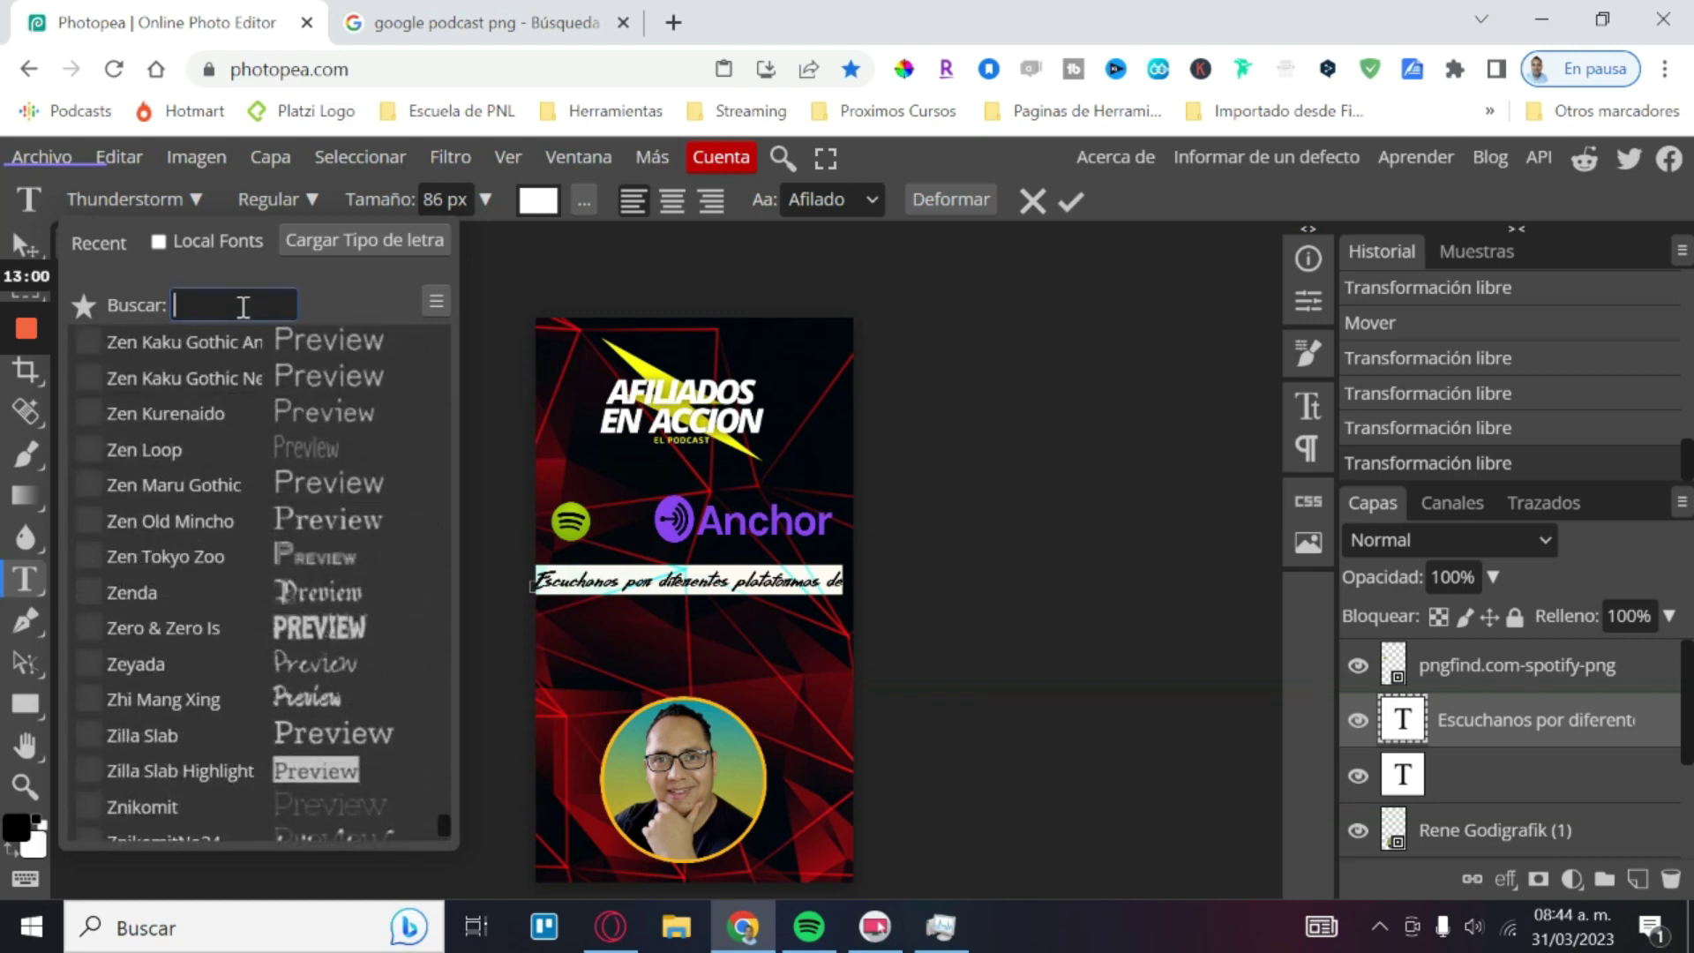
pyautogui.write('des')
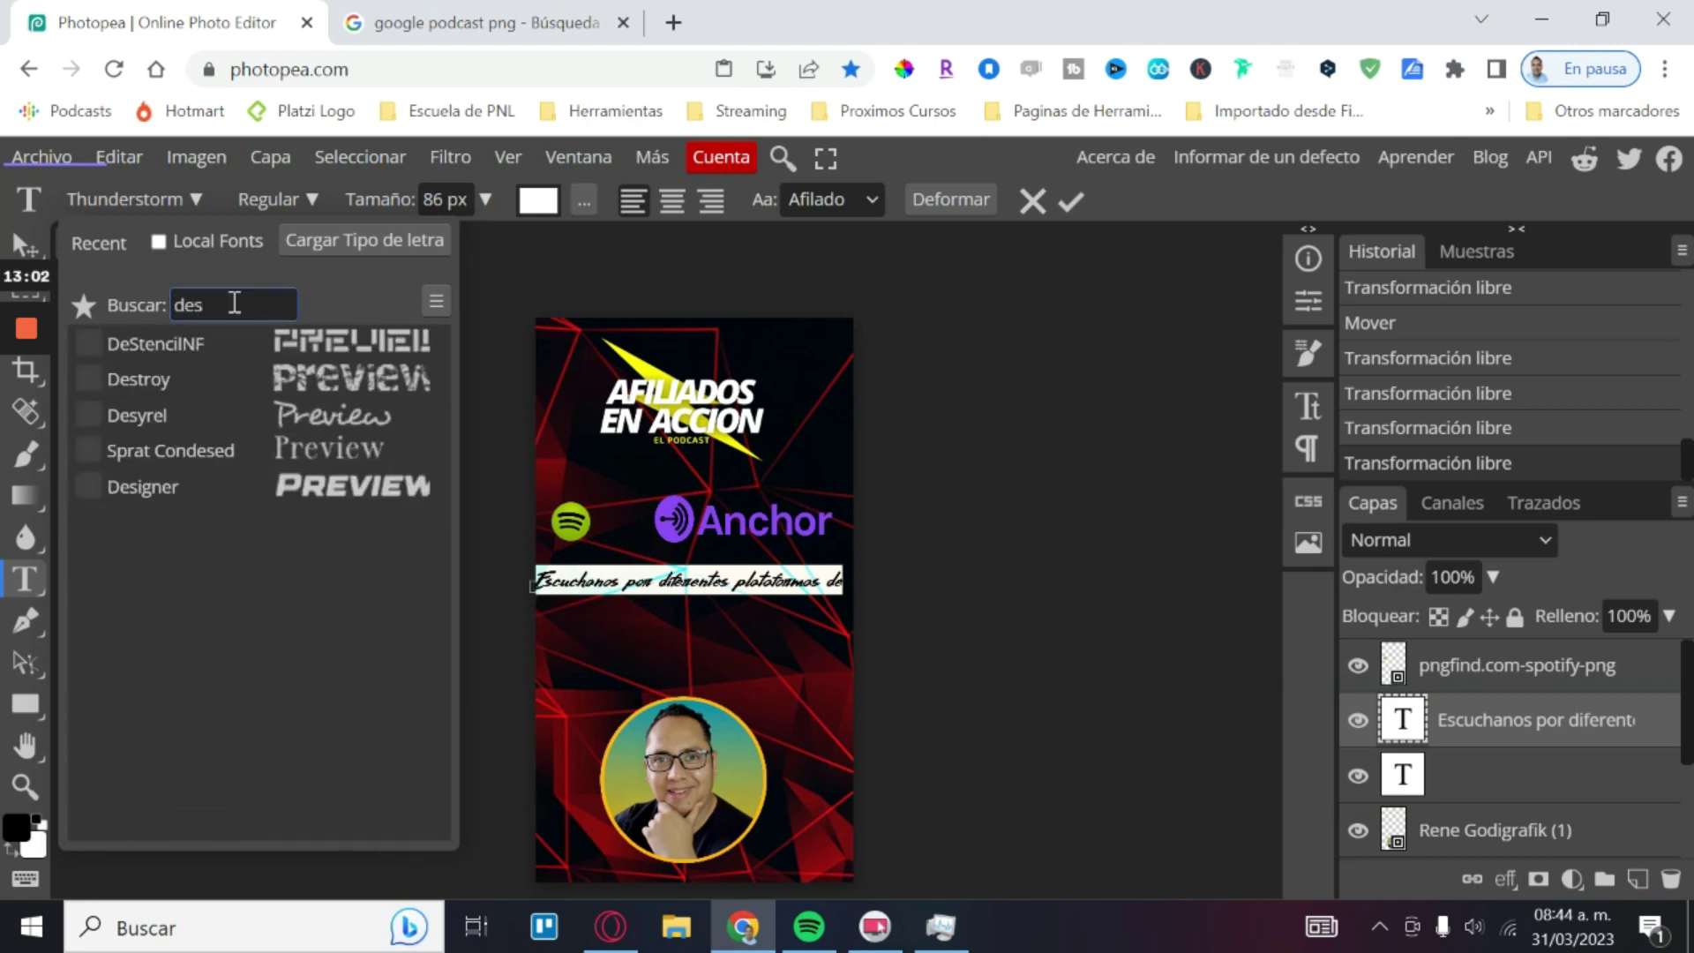
pyautogui.click(330, 503)
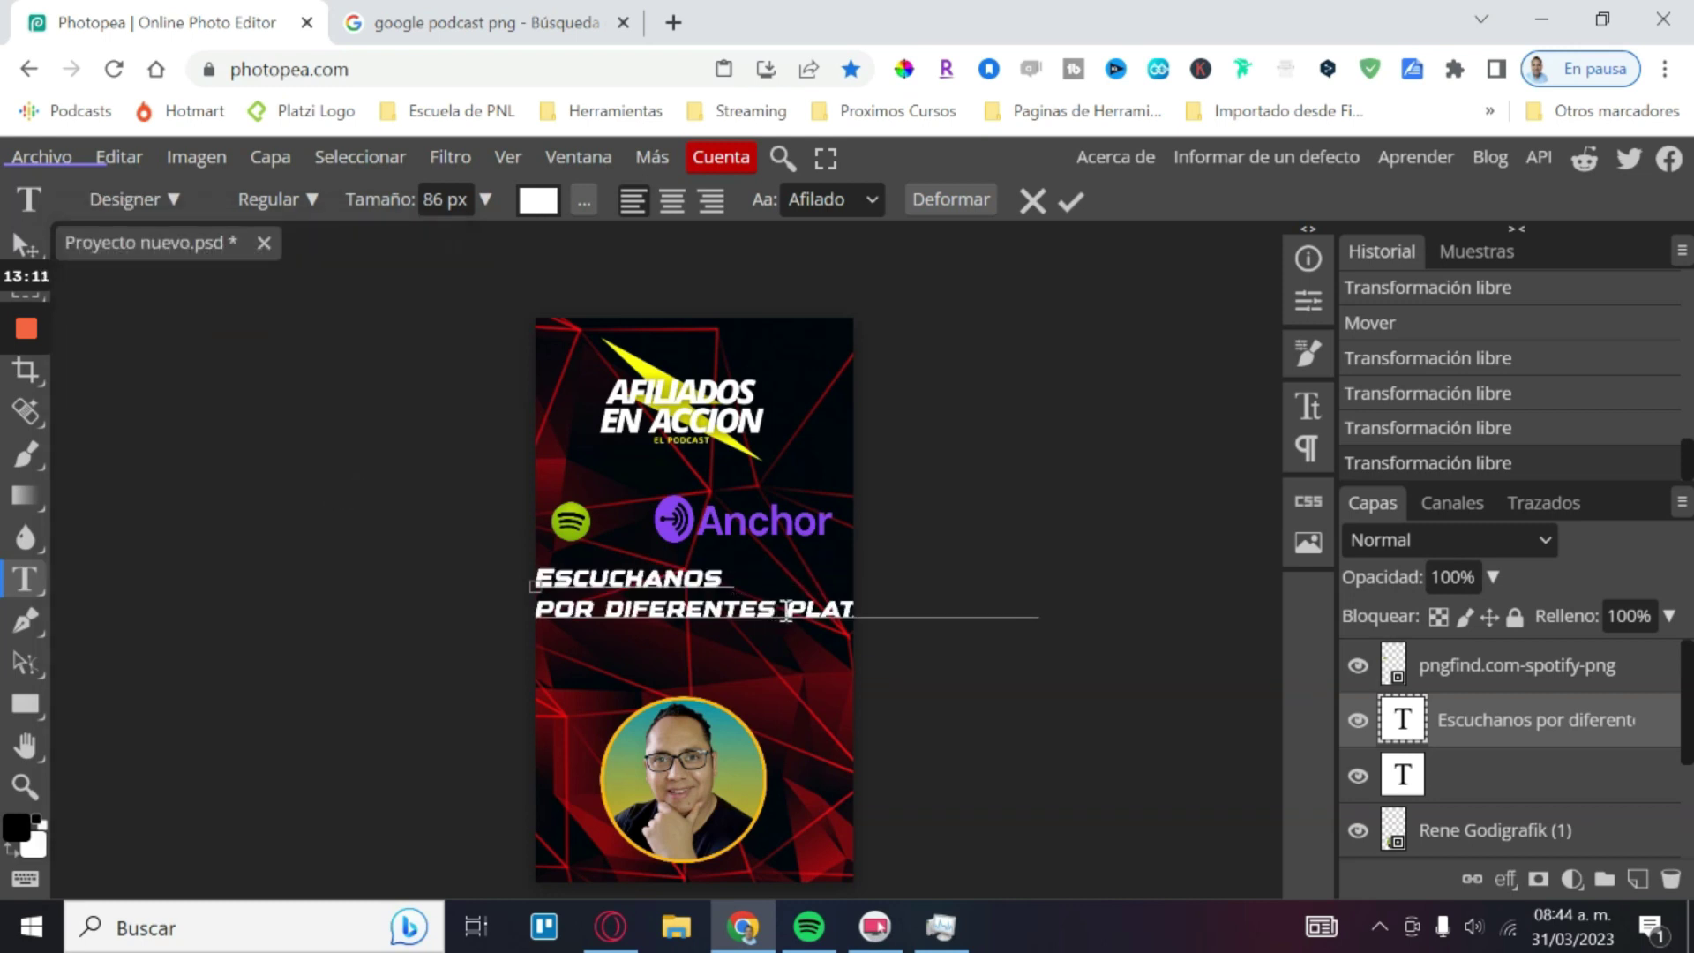
pyautogui.hotkey('ctrl', 'Return')
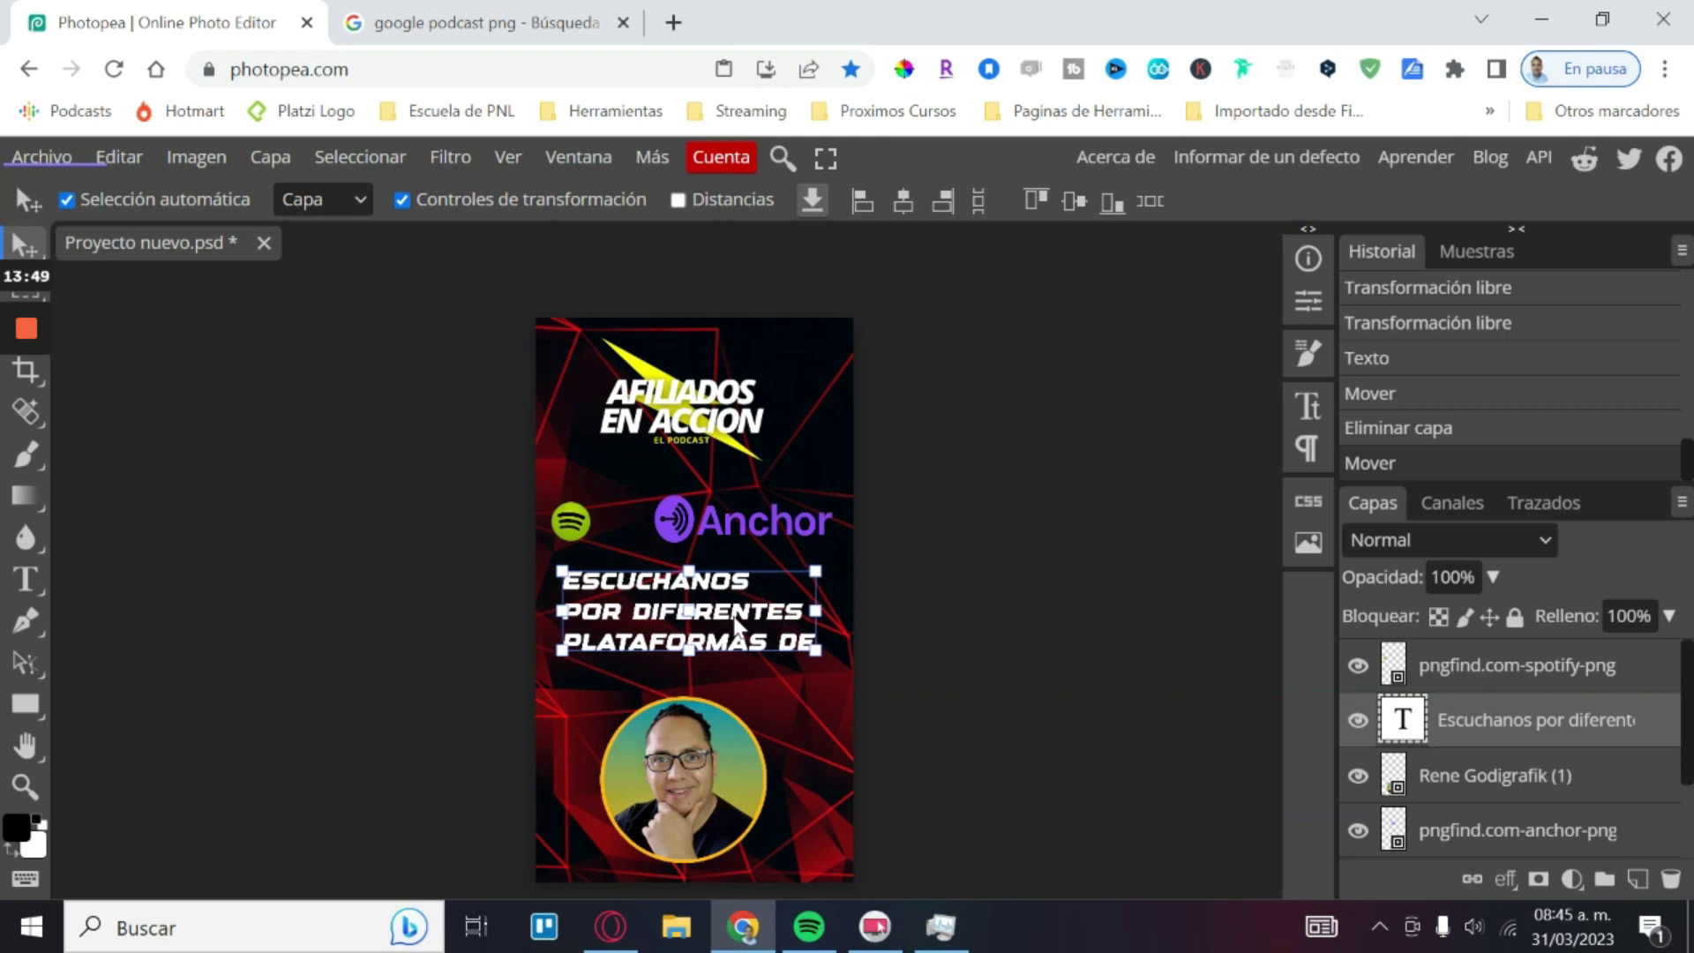
pyautogui.moveTo(717, 623); pyautogui.dragTo(719, 622)
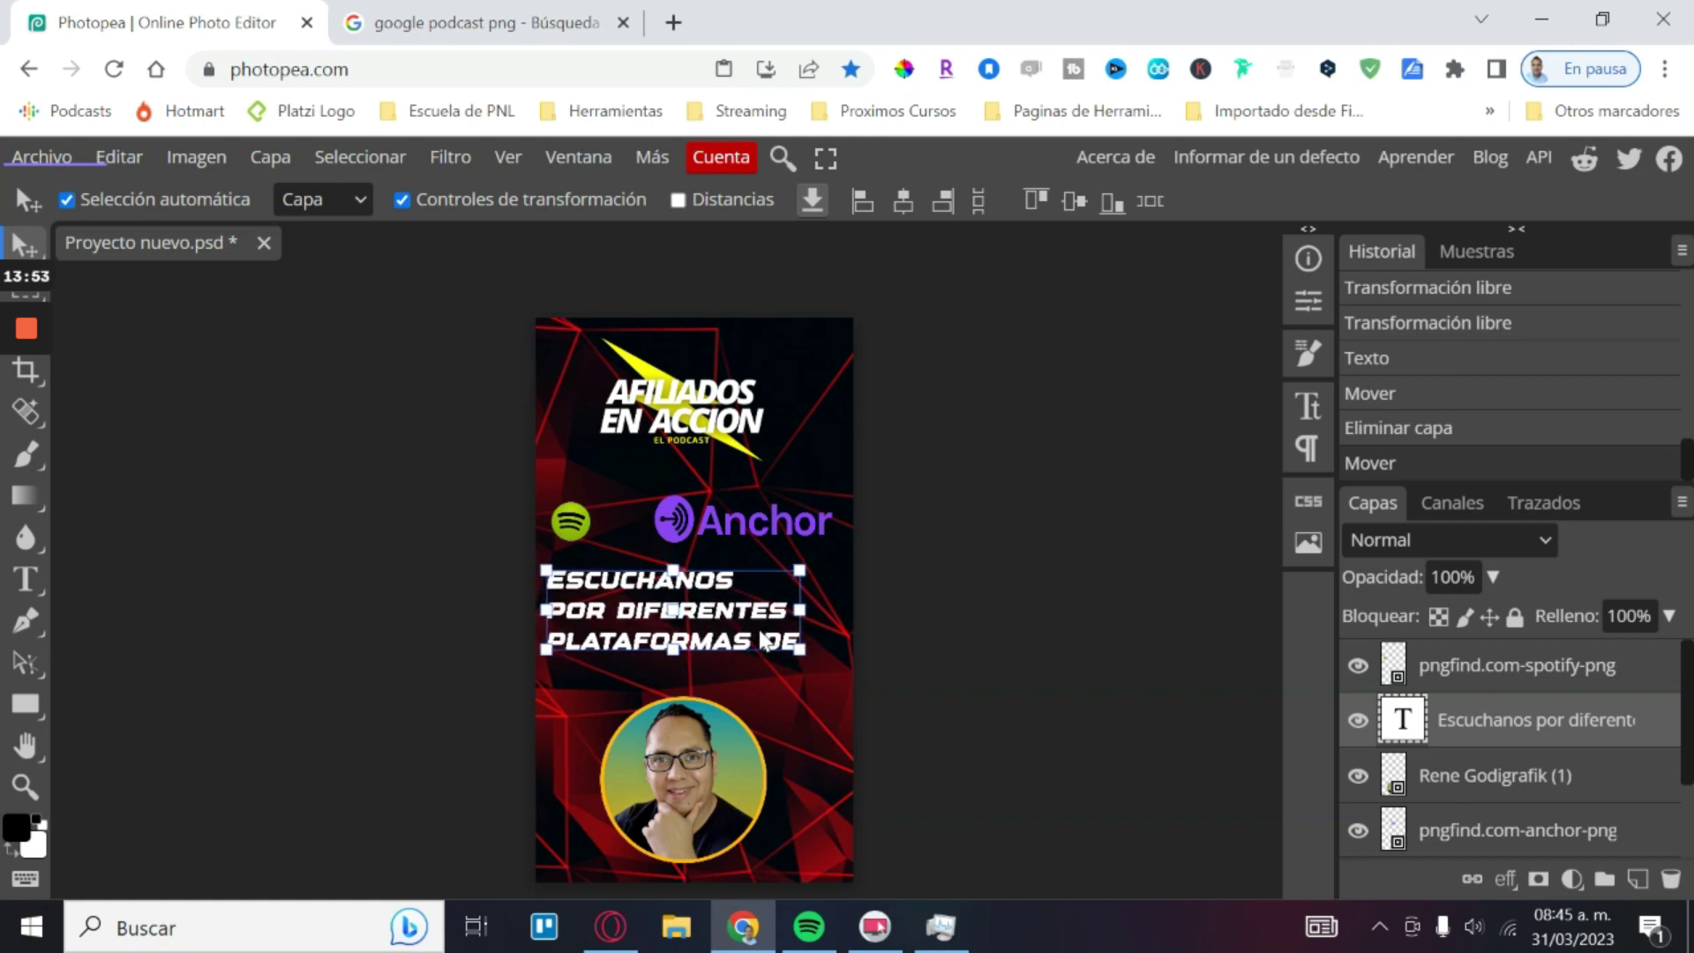
# Step: Centre-align the tagline paragraph and move it to the middle of the canvas
pyautogui.click(1312, 408)
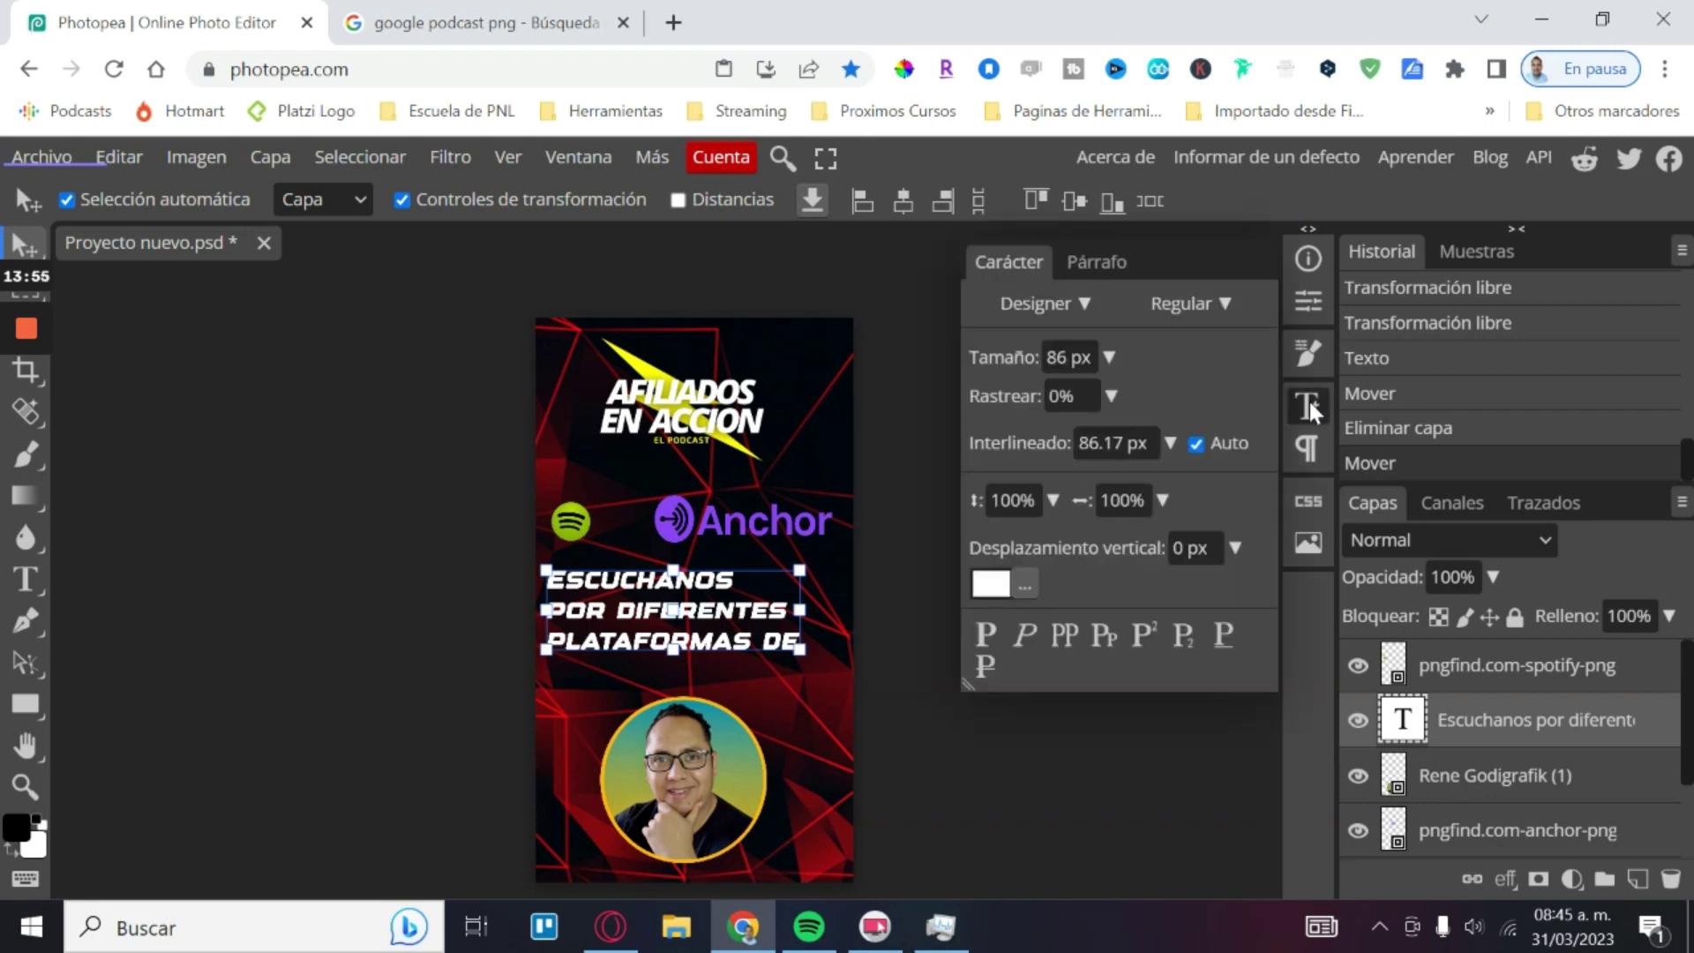
pyautogui.click(1091, 264)
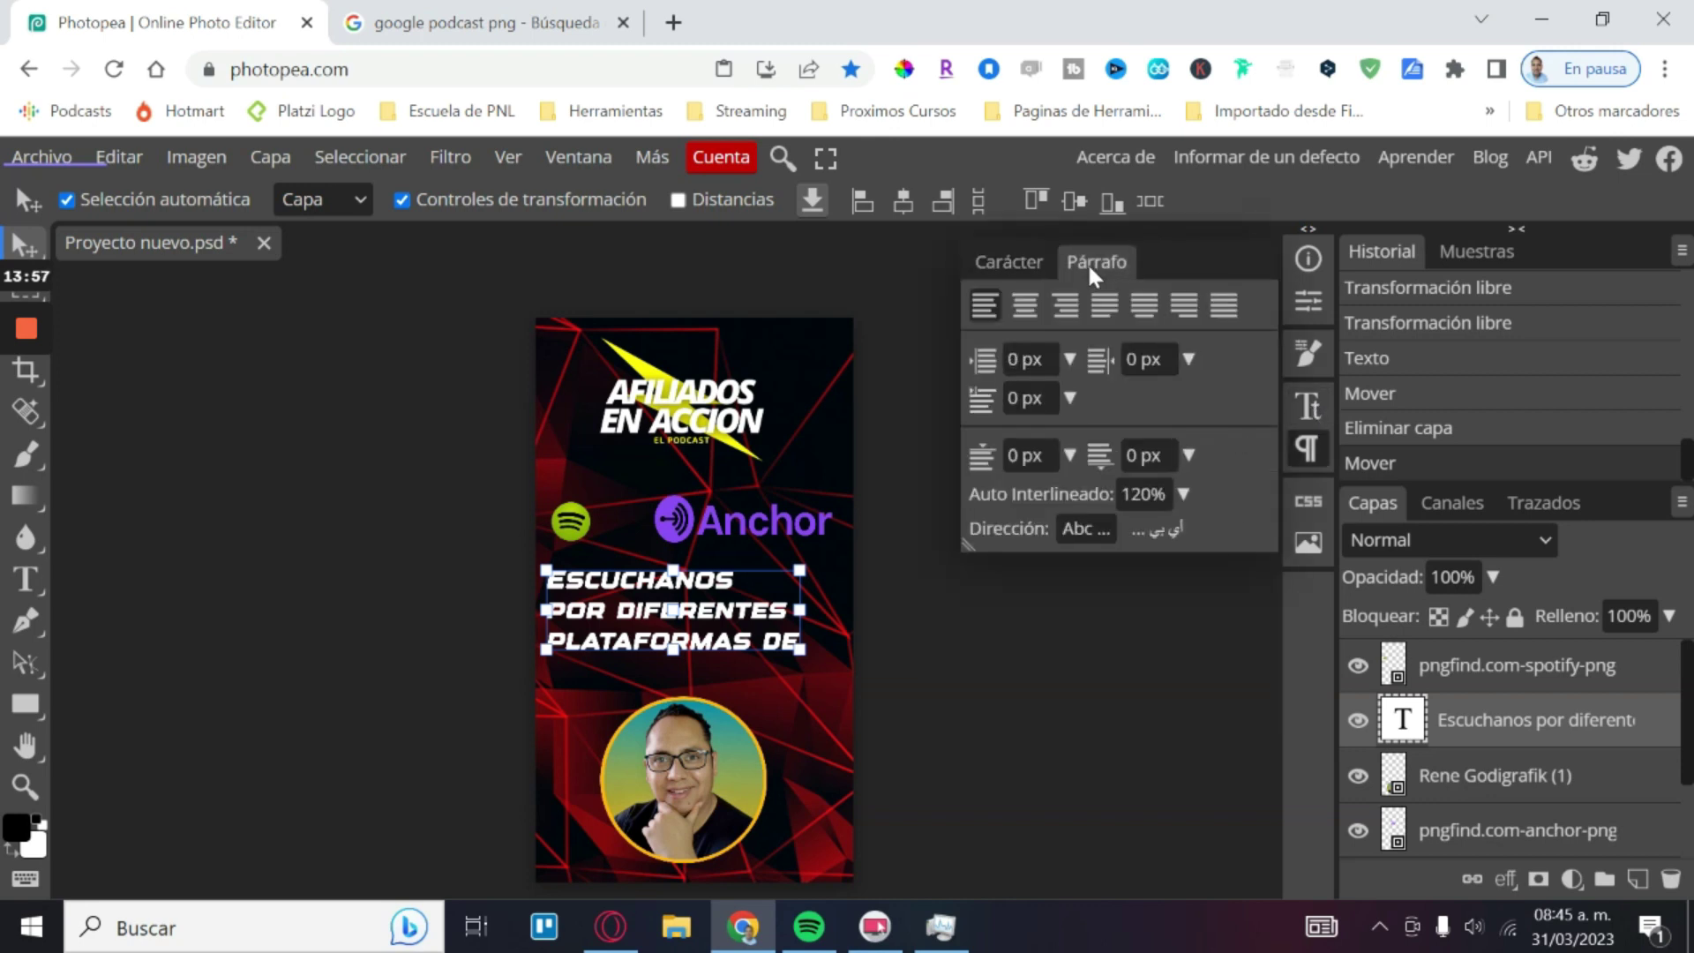
pyautogui.click(1022, 305)
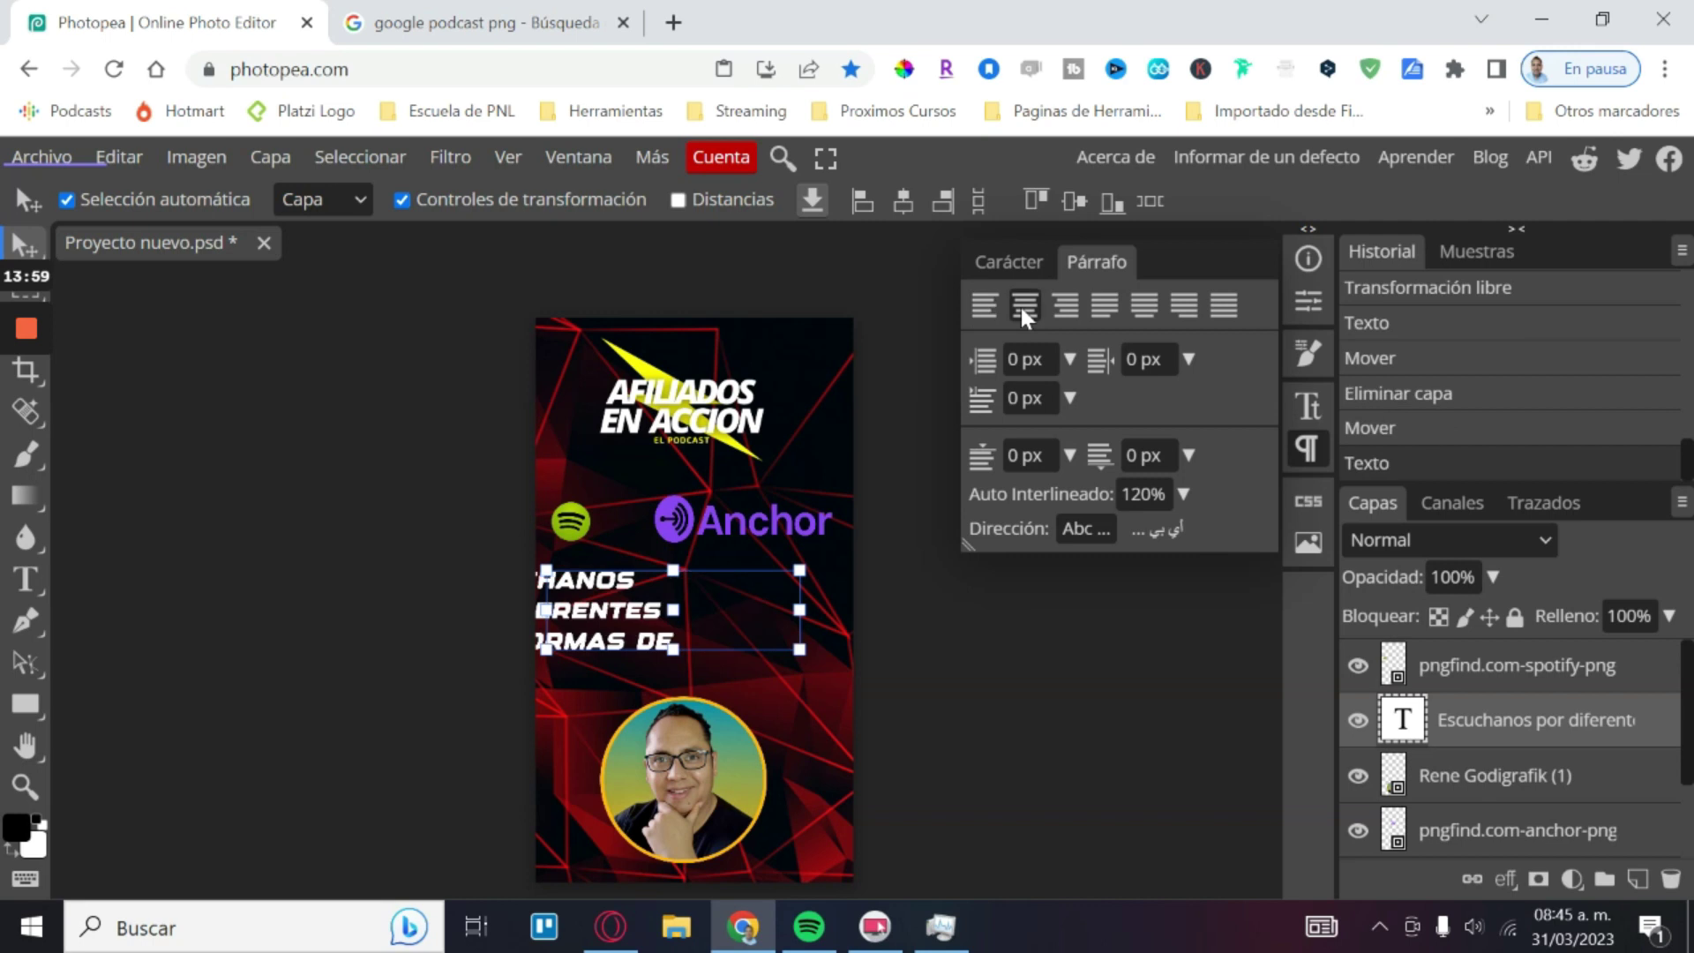
pyautogui.click(1045, 705)
pyautogui.moveTo(582, 618)
pyautogui.mouseDown()
pyautogui.moveTo(728, 615)
pyautogui.moveTo(731, 629)
pyautogui.mouseUp()
pyautogui.click(1313, 419)
pyautogui.click(1313, 447)
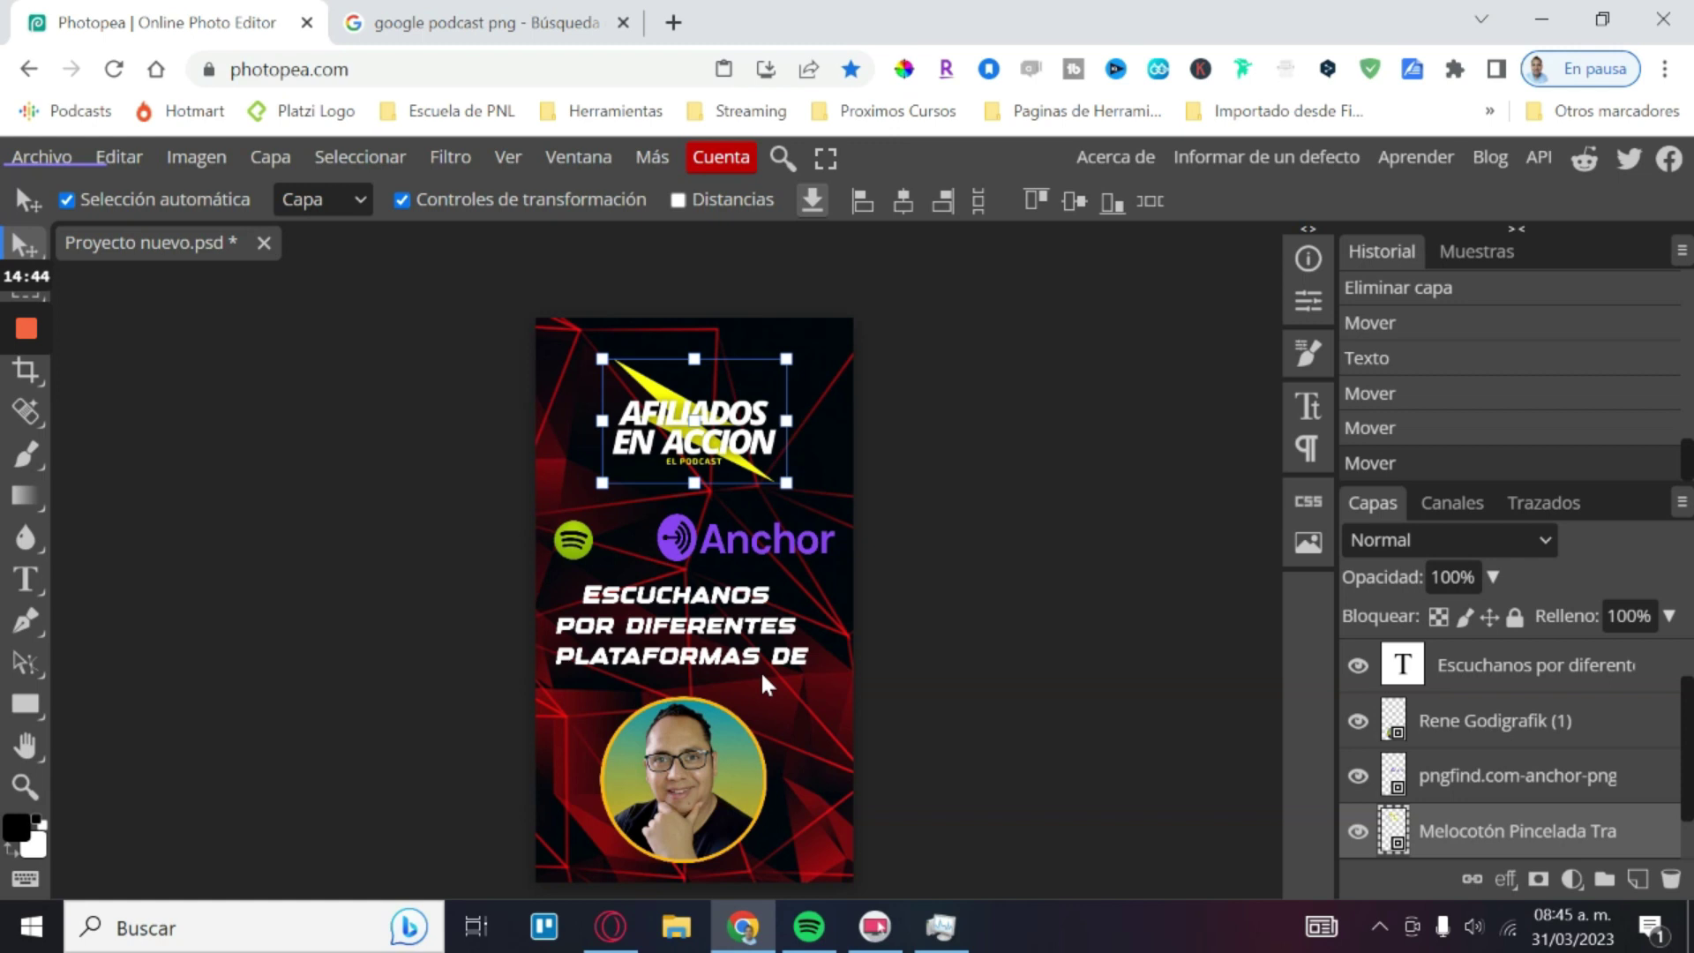
# Step: Nudge the tagline slightly to the right between the logos and the host portrait
pyautogui.scroll(-3, 761, 669)
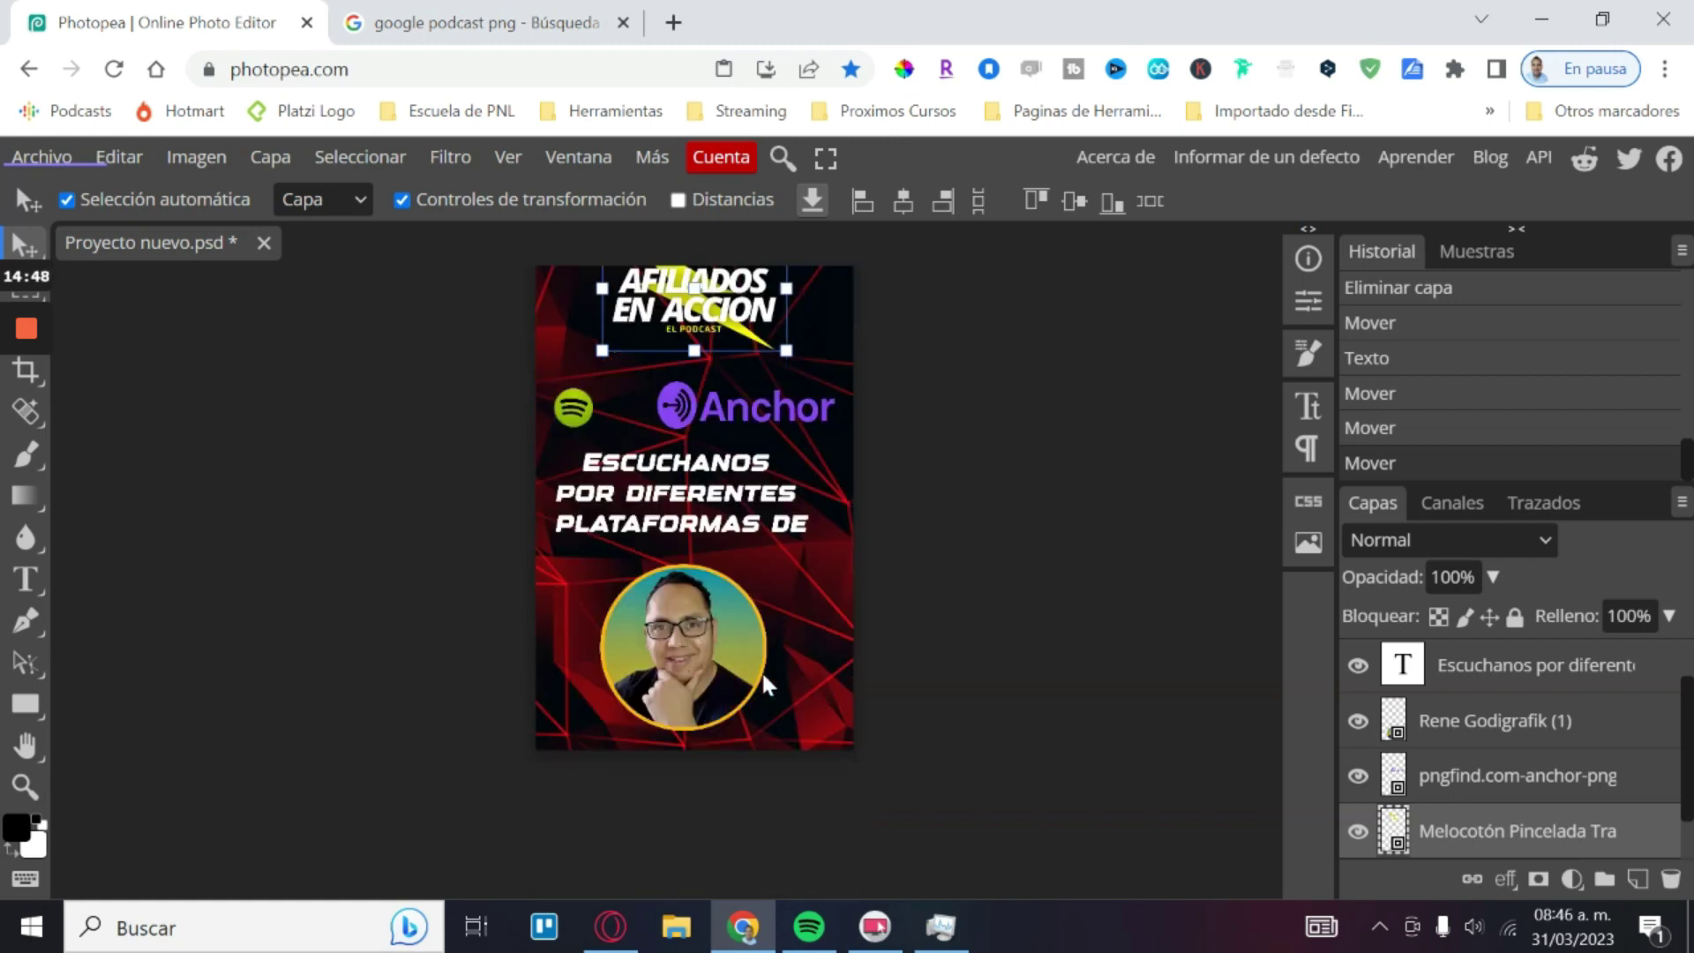
pyautogui.scroll(3, 792, 690)
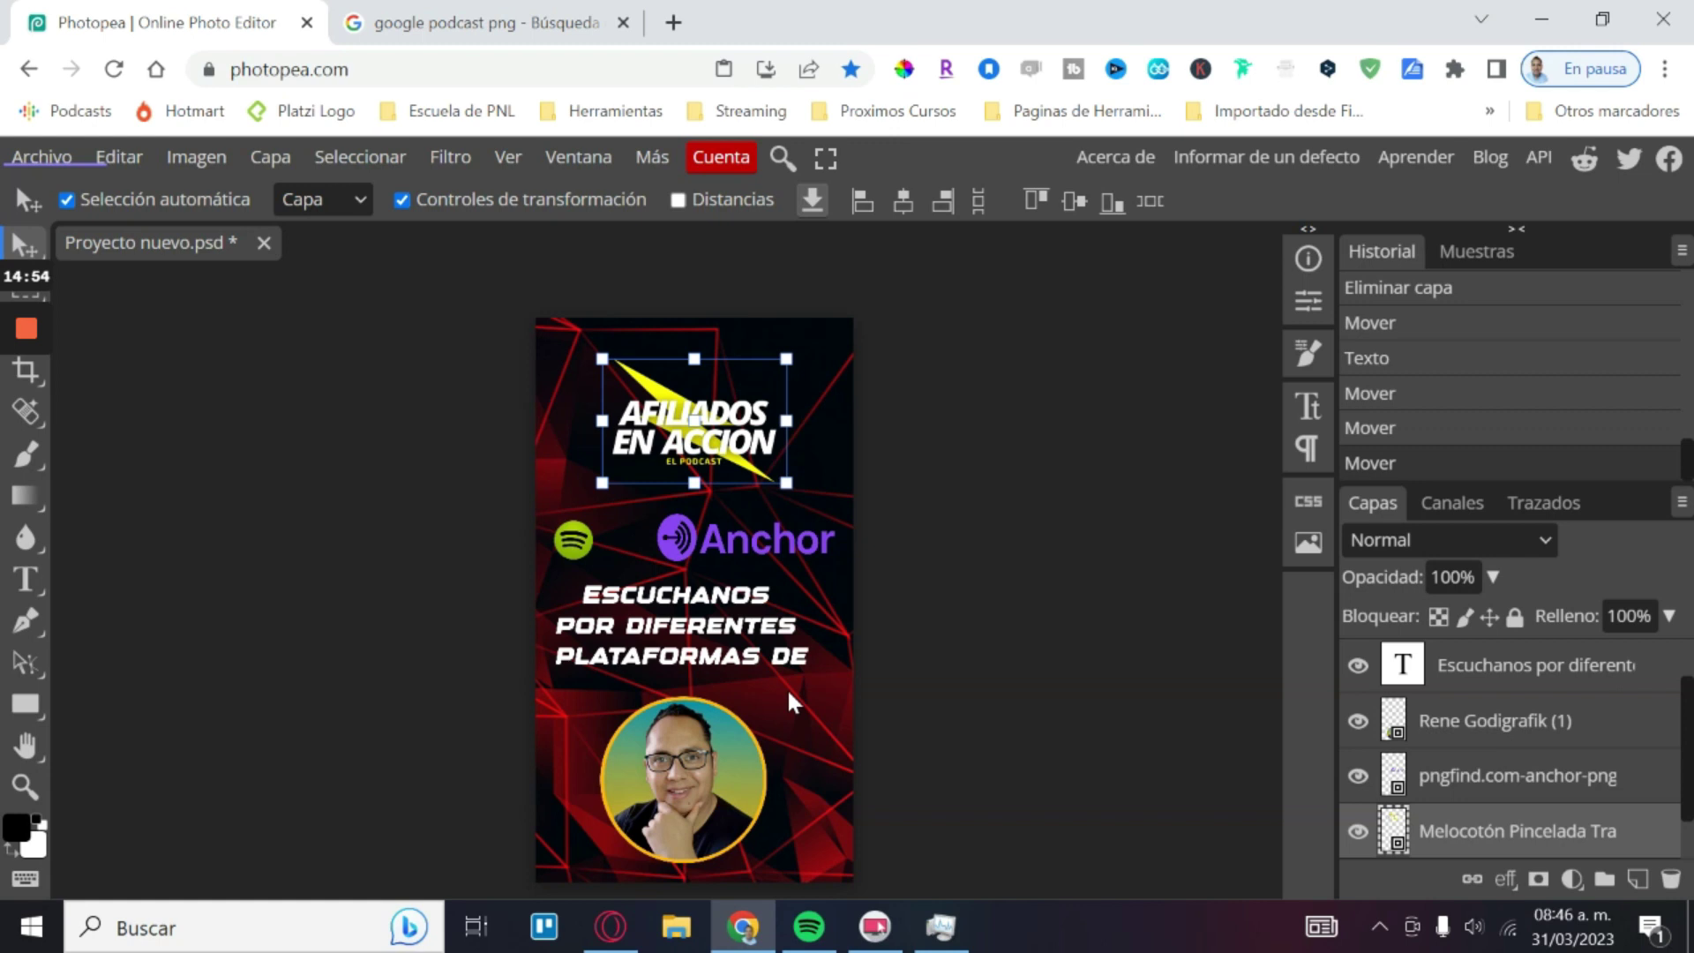
pyautogui.click(671, 658)
pyautogui.moveTo(726, 628); pyautogui.dragTo(732, 628)
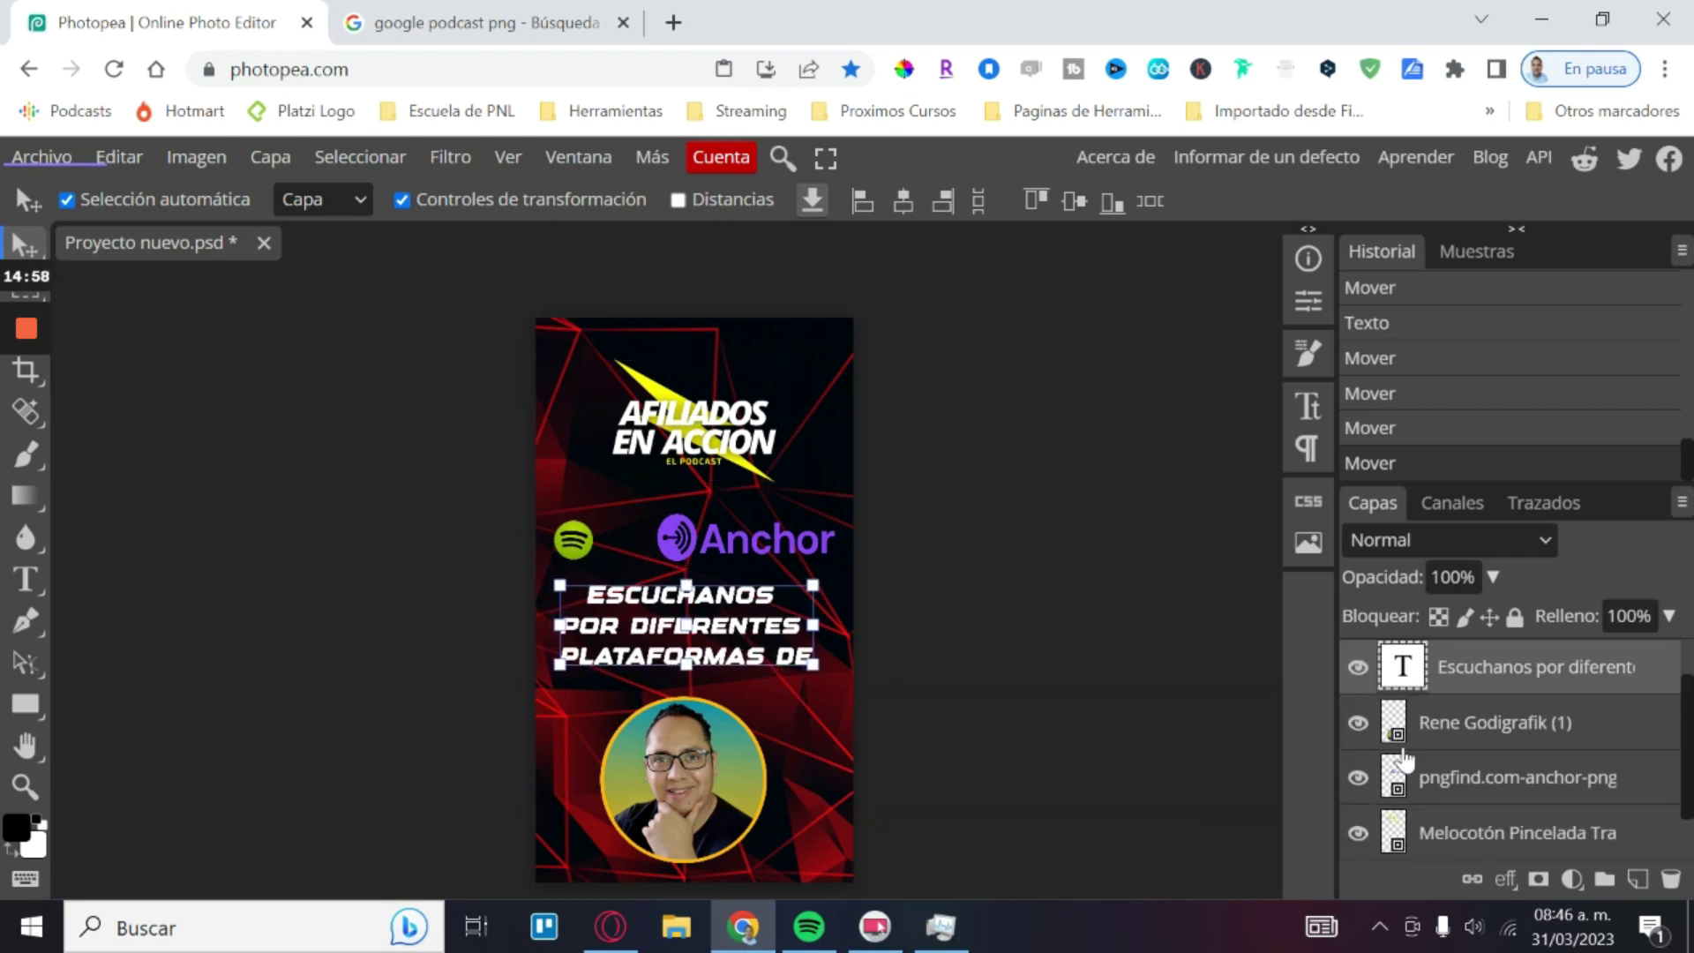
# Step: Enable Bisel y relieve and Contorno in the tagline layer's Opciones de fusión
pyautogui.rightClick(1482, 681)
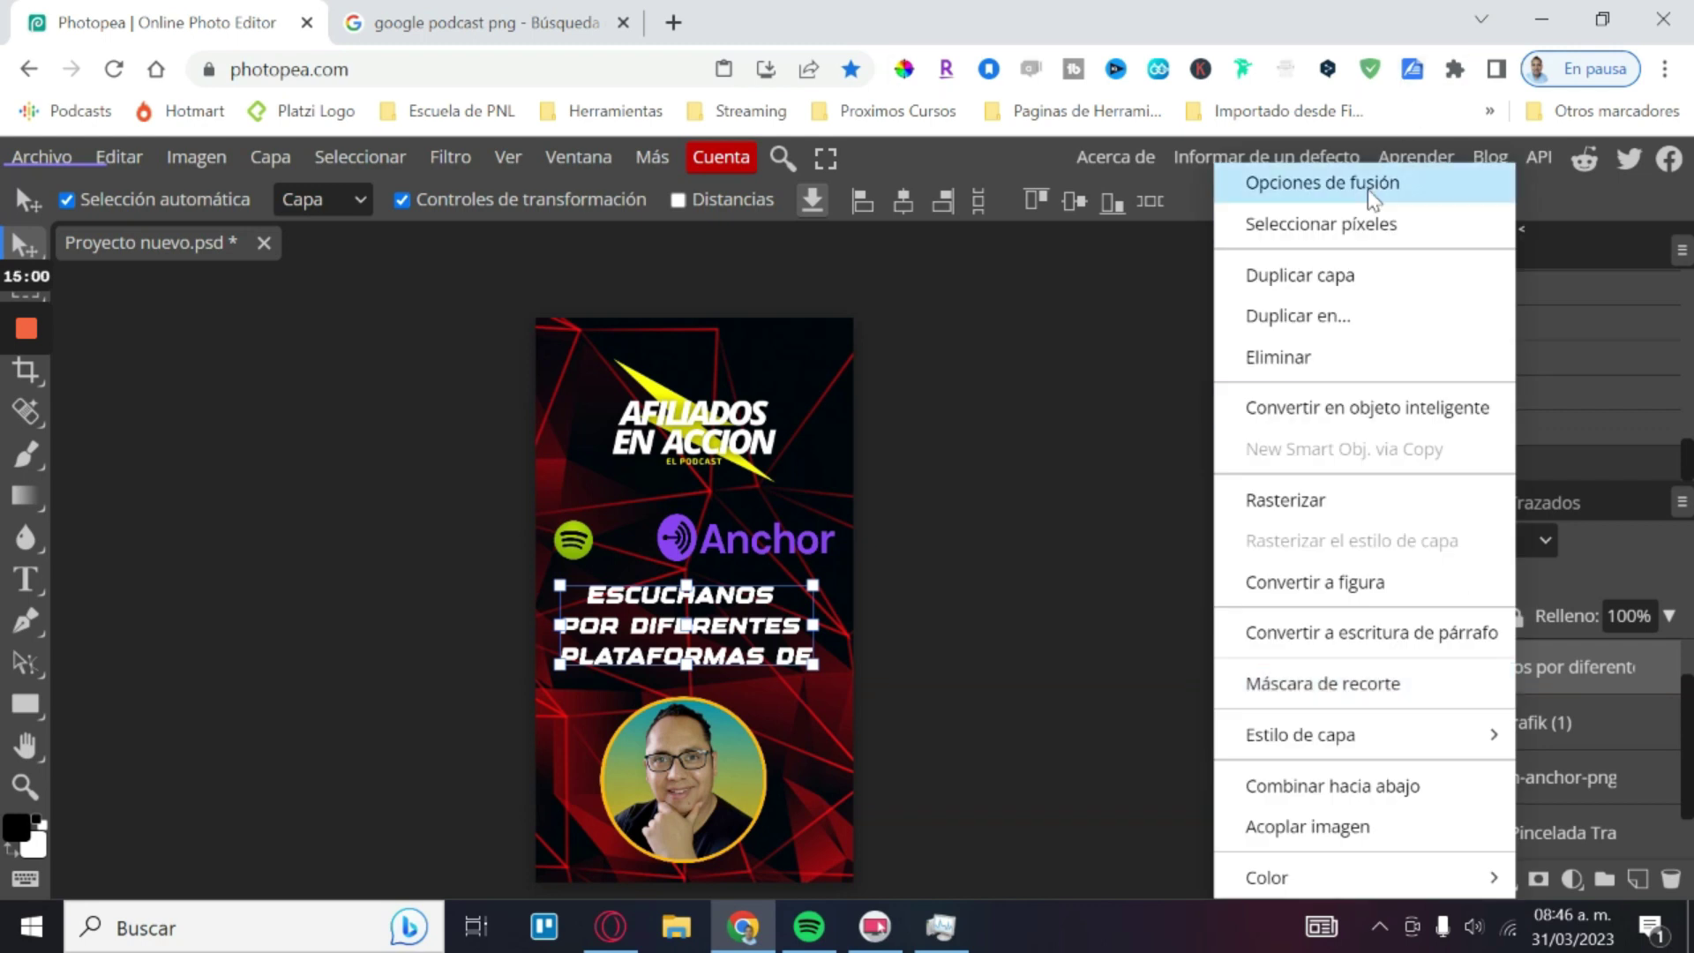
pyautogui.click(1372, 184)
pyautogui.moveTo(799, 370); pyautogui.dragTo(1500, 244)
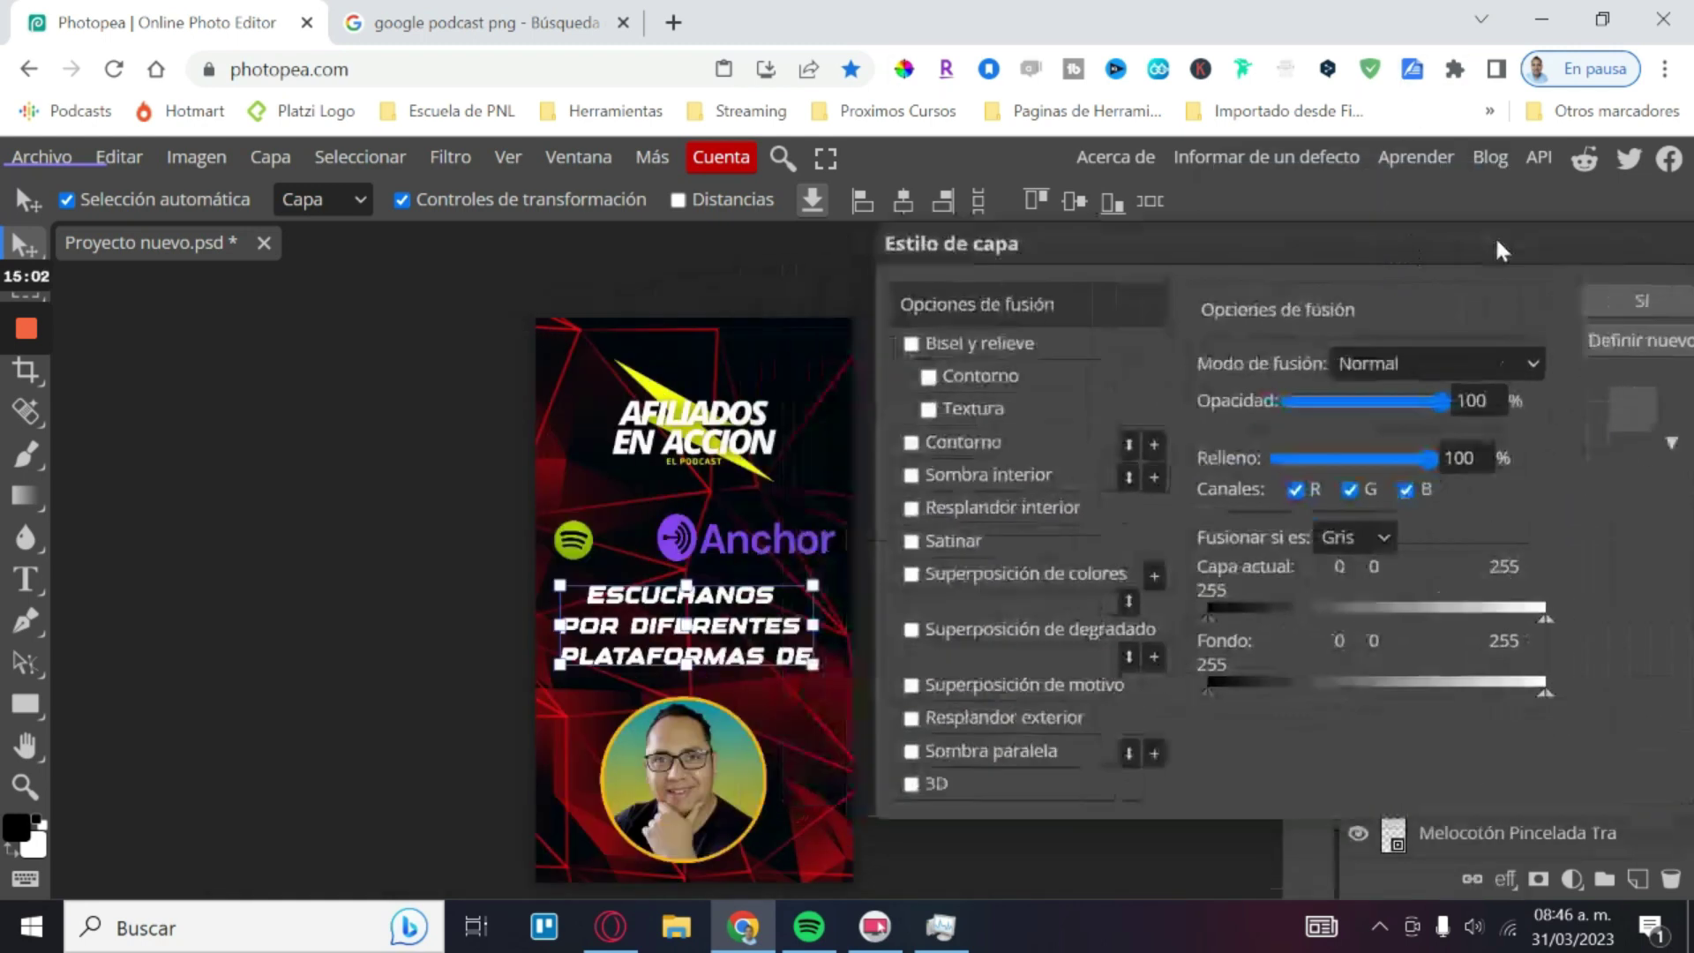
pyautogui.click(1011, 362)
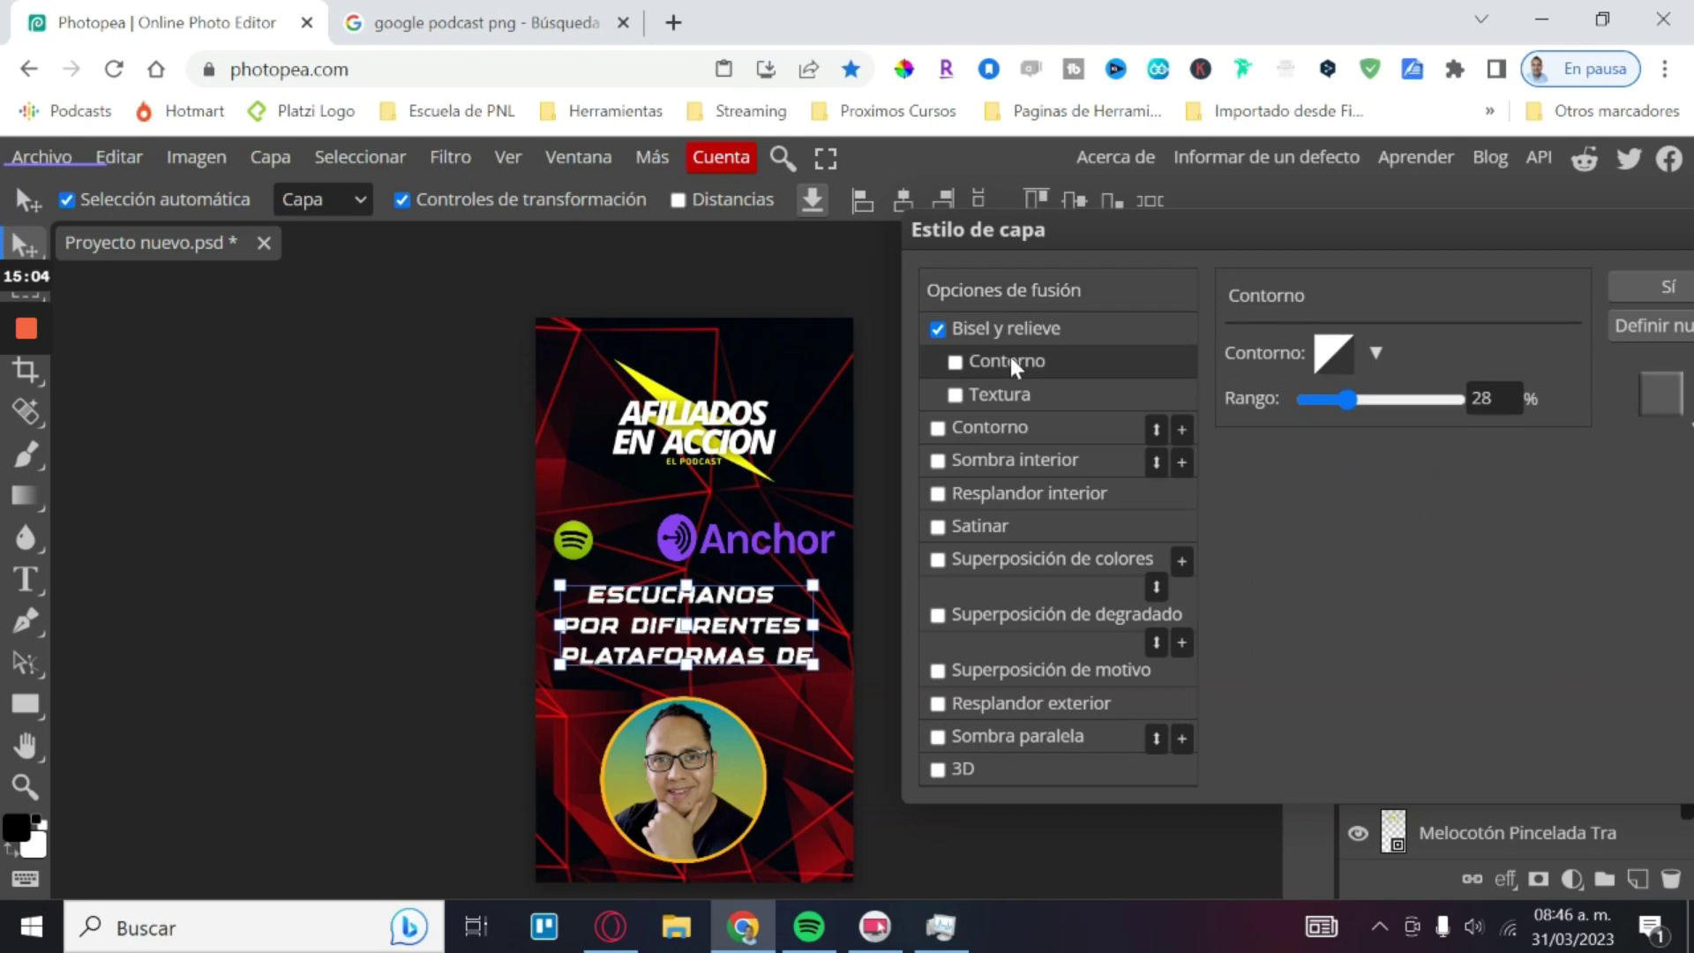
pyautogui.click(955, 361)
pyautogui.click(962, 428)
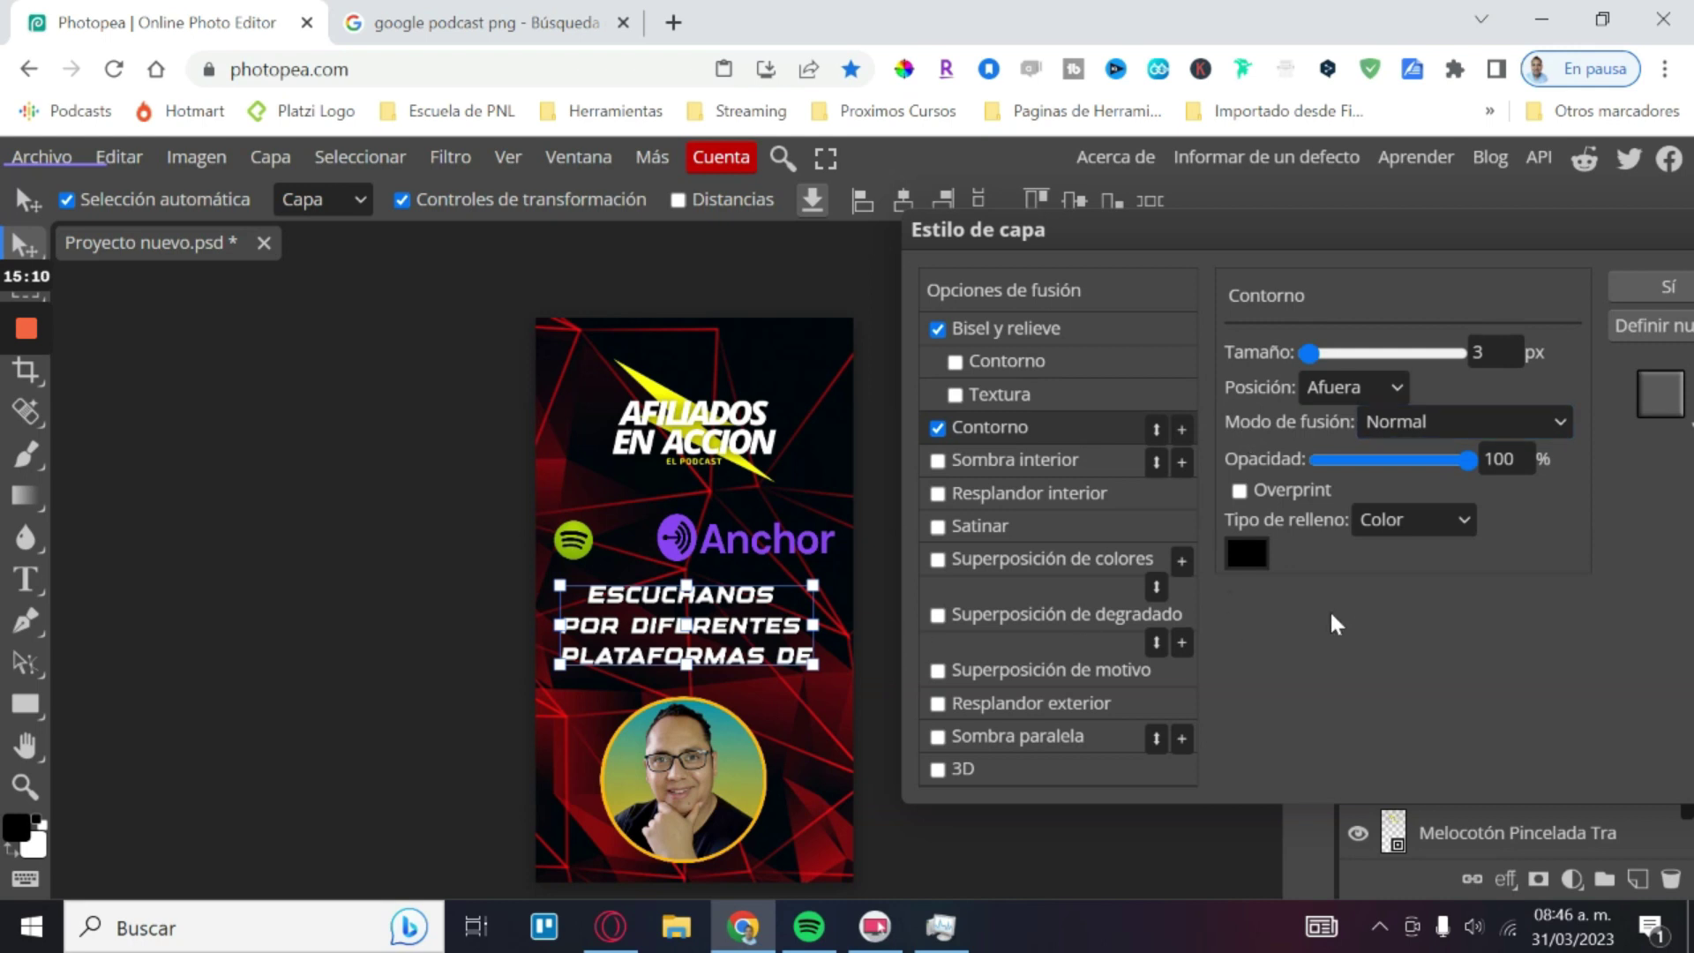
# Step: Give the tagline a thicker dark-red outline sampled from the background and apply the style
pyautogui.click(1249, 557)
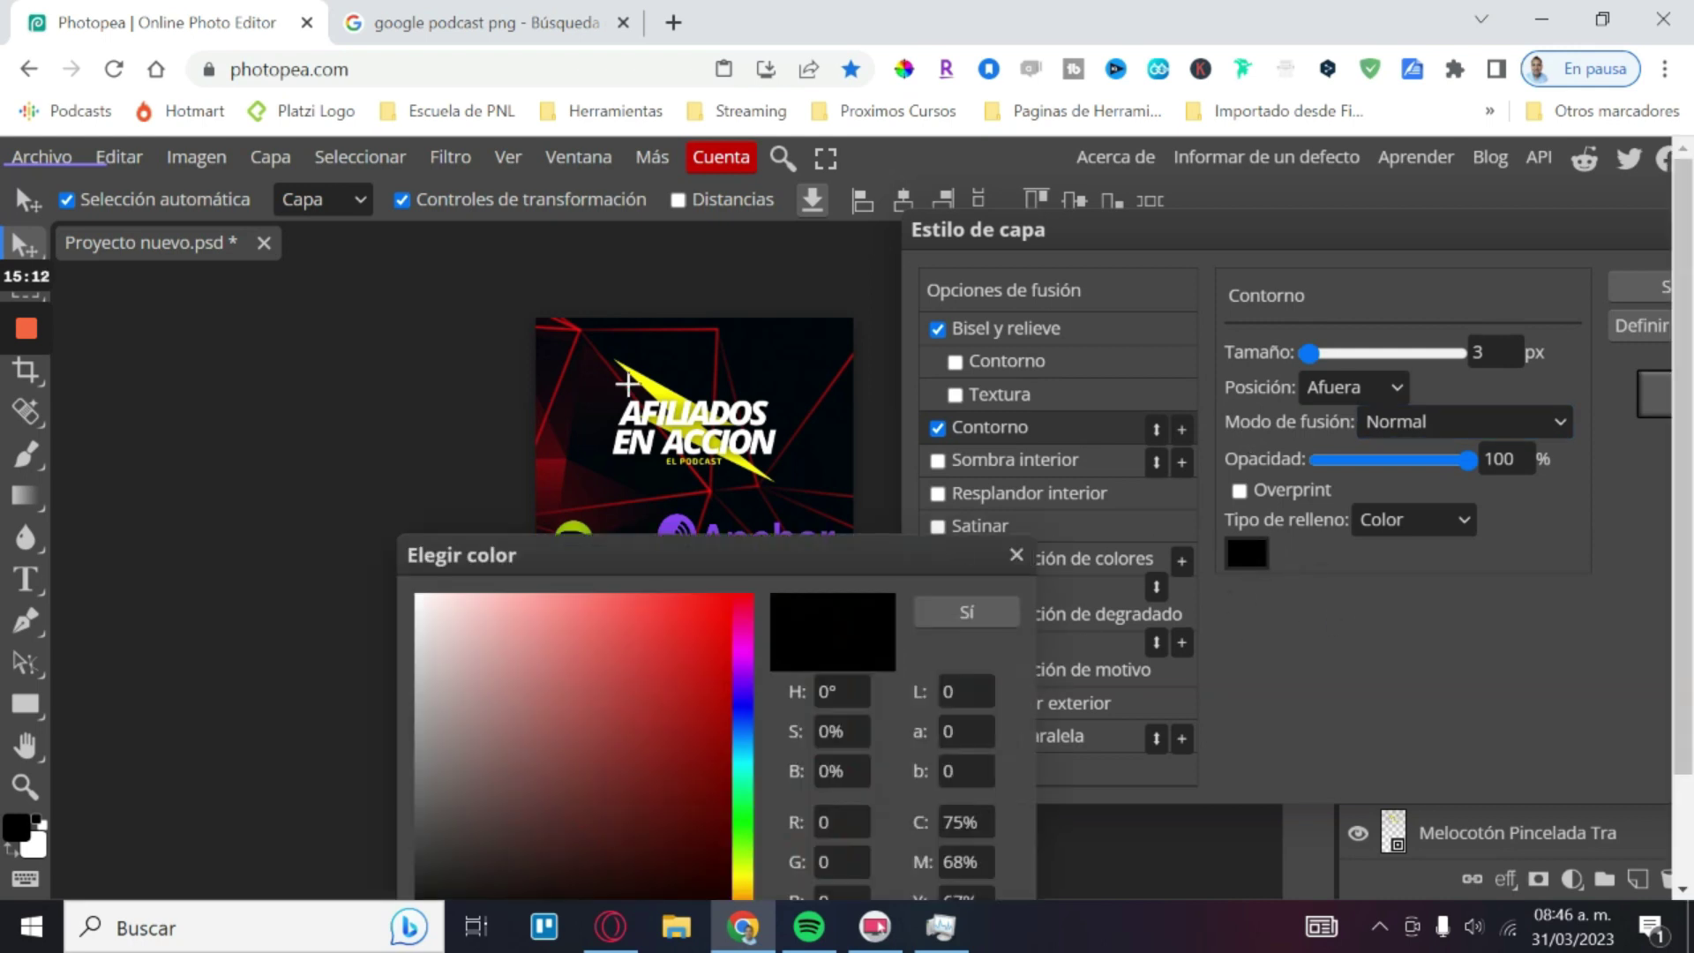
pyautogui.click(666, 390)
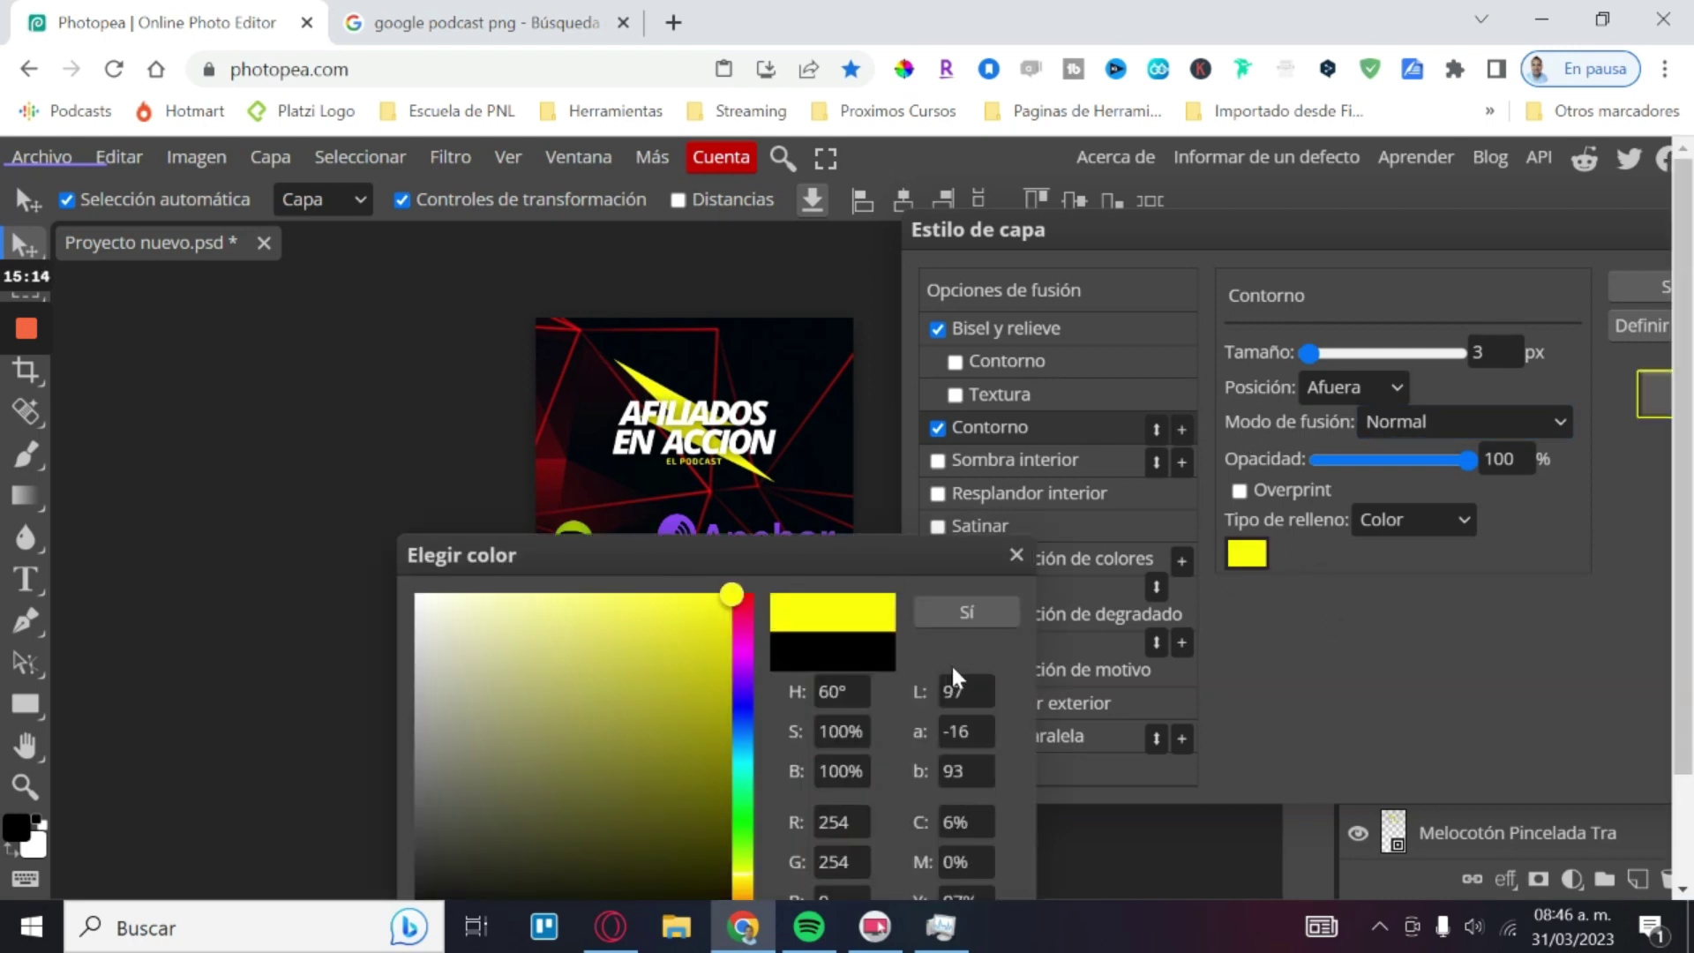
pyautogui.click(971, 609)
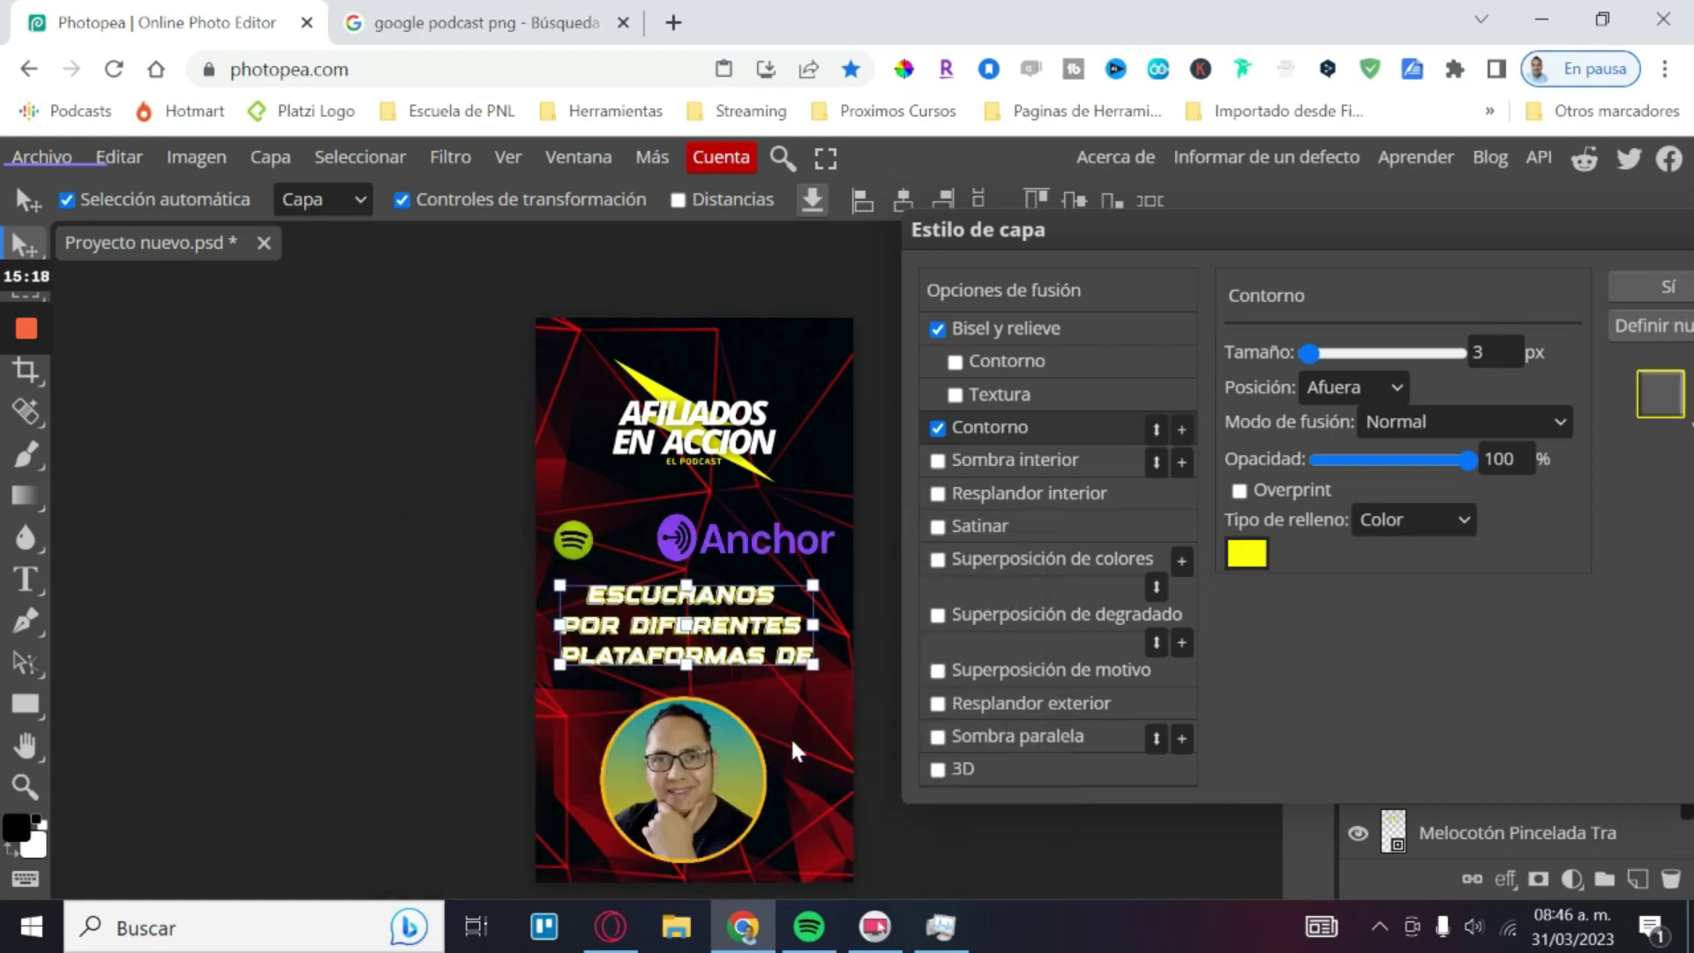
pyautogui.click(1246, 555)
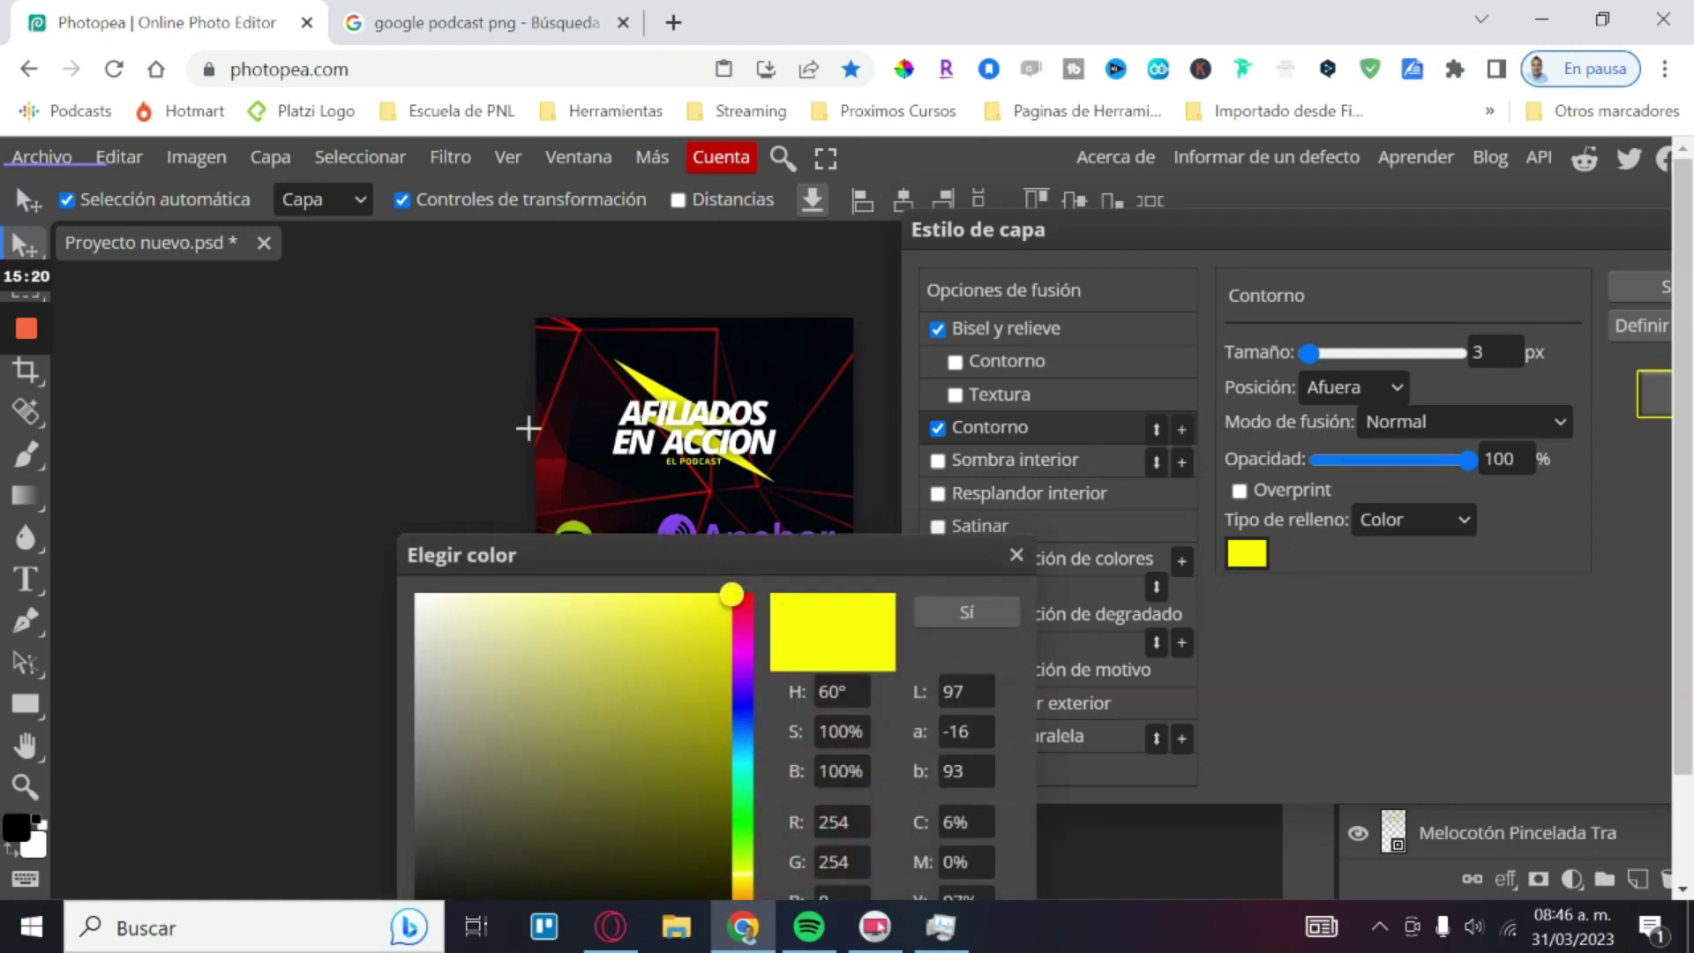
pyautogui.click(552, 472)
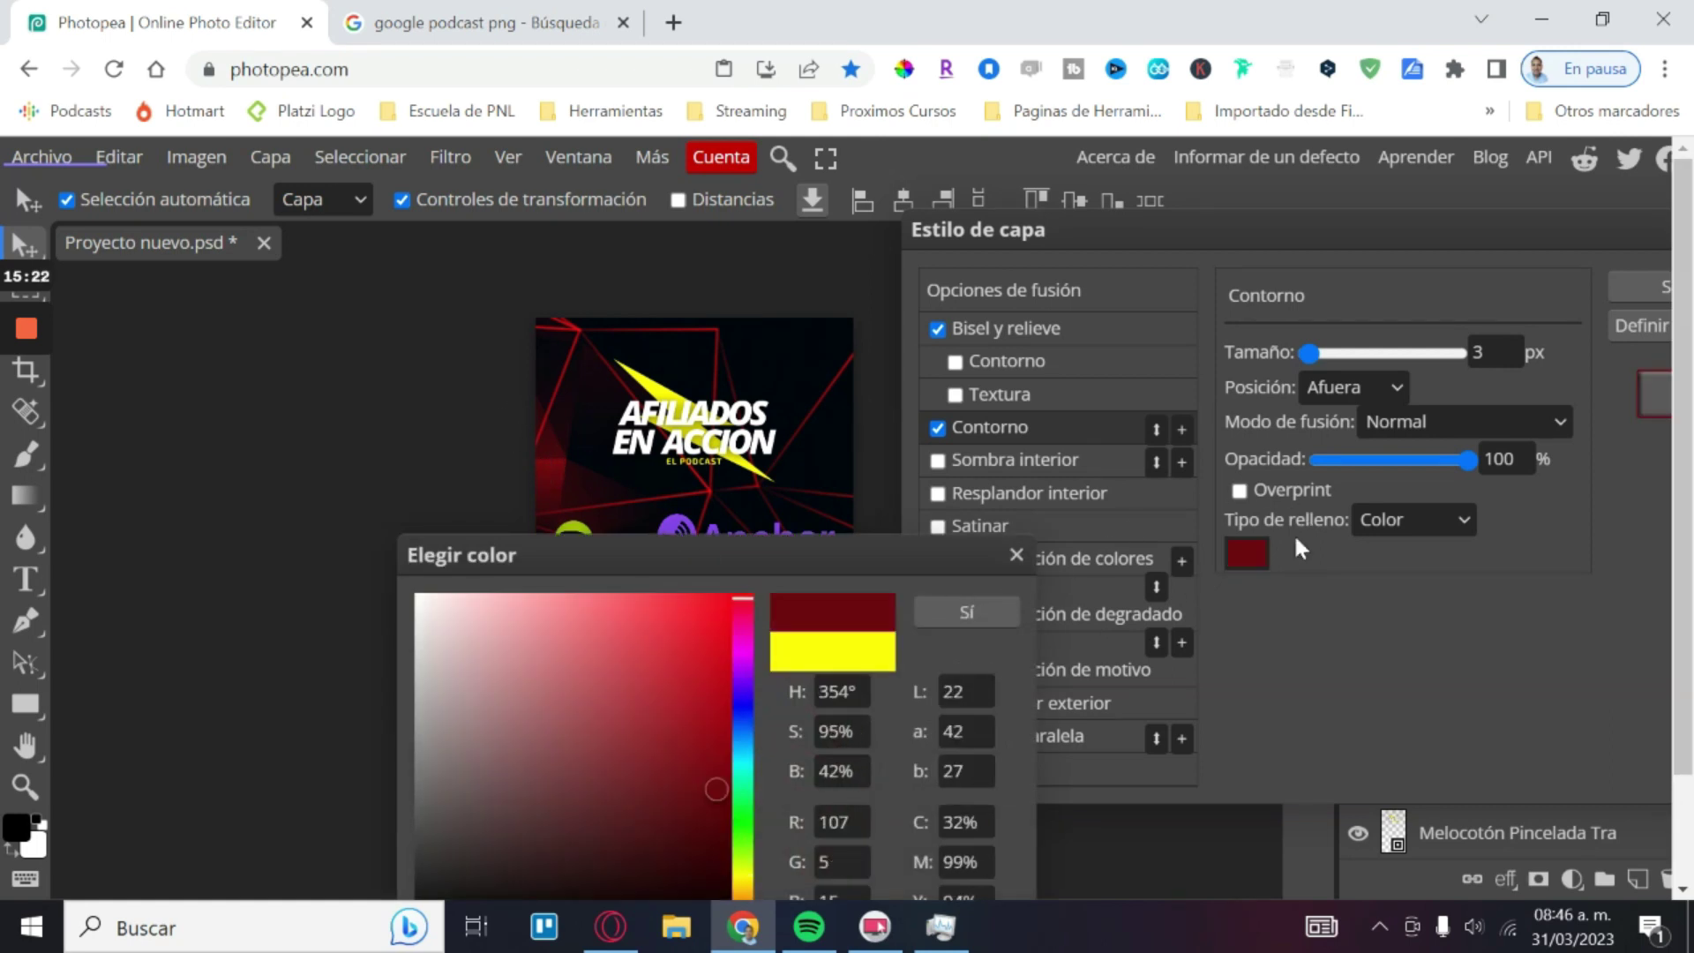
pyautogui.click(969, 613)
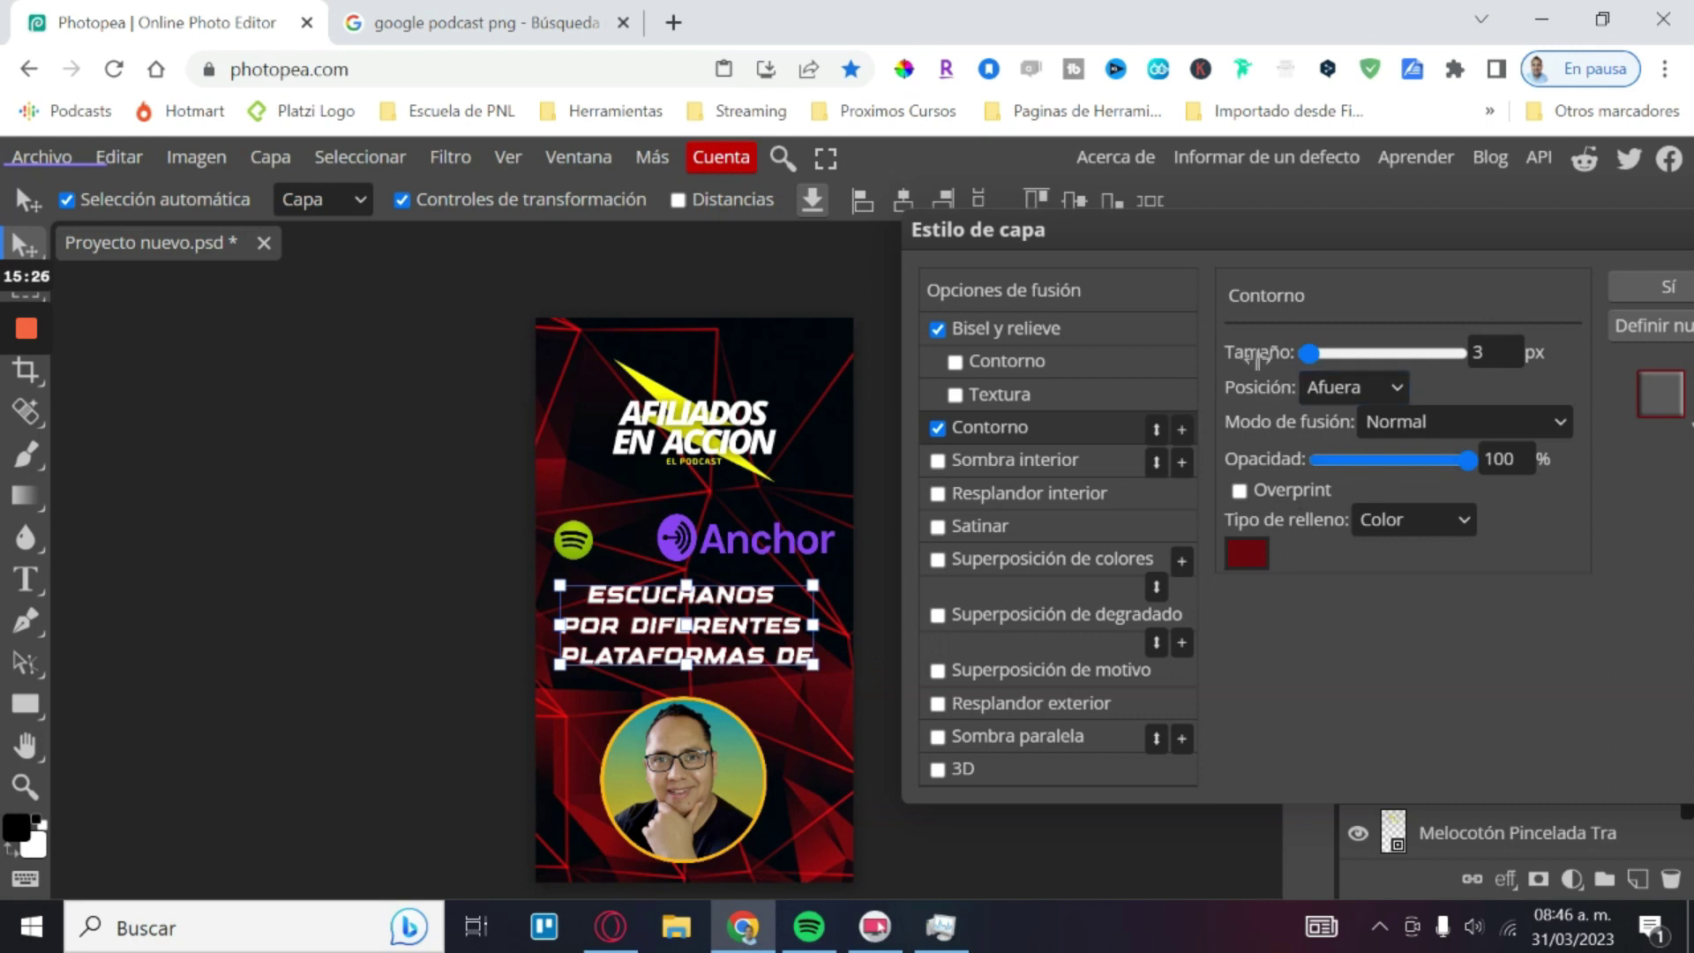
pyautogui.moveTo(1310, 352)
pyautogui.mouseDown()
pyautogui.moveTo(1329, 348)
pyautogui.moveTo(1311, 352)
pyautogui.mouseUp()
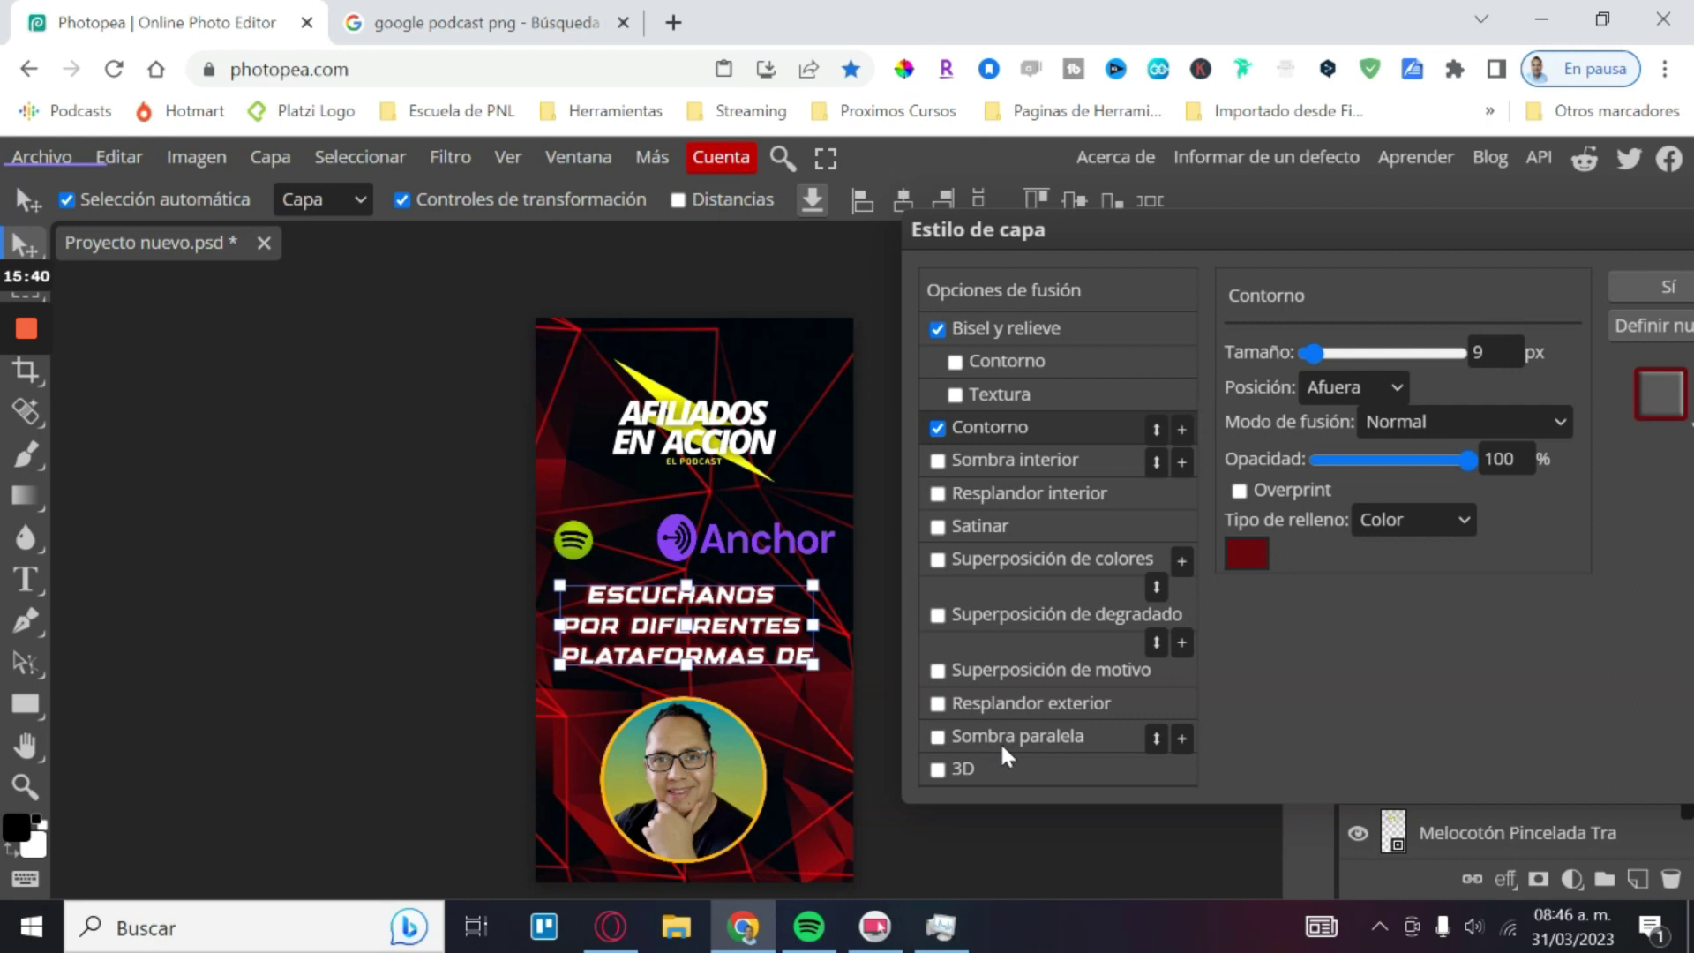
pyautogui.click(937, 740)
# Step: Confirm the layer style, then select the Anchor and Spotify logo layers together
pyautogui.press('Return')
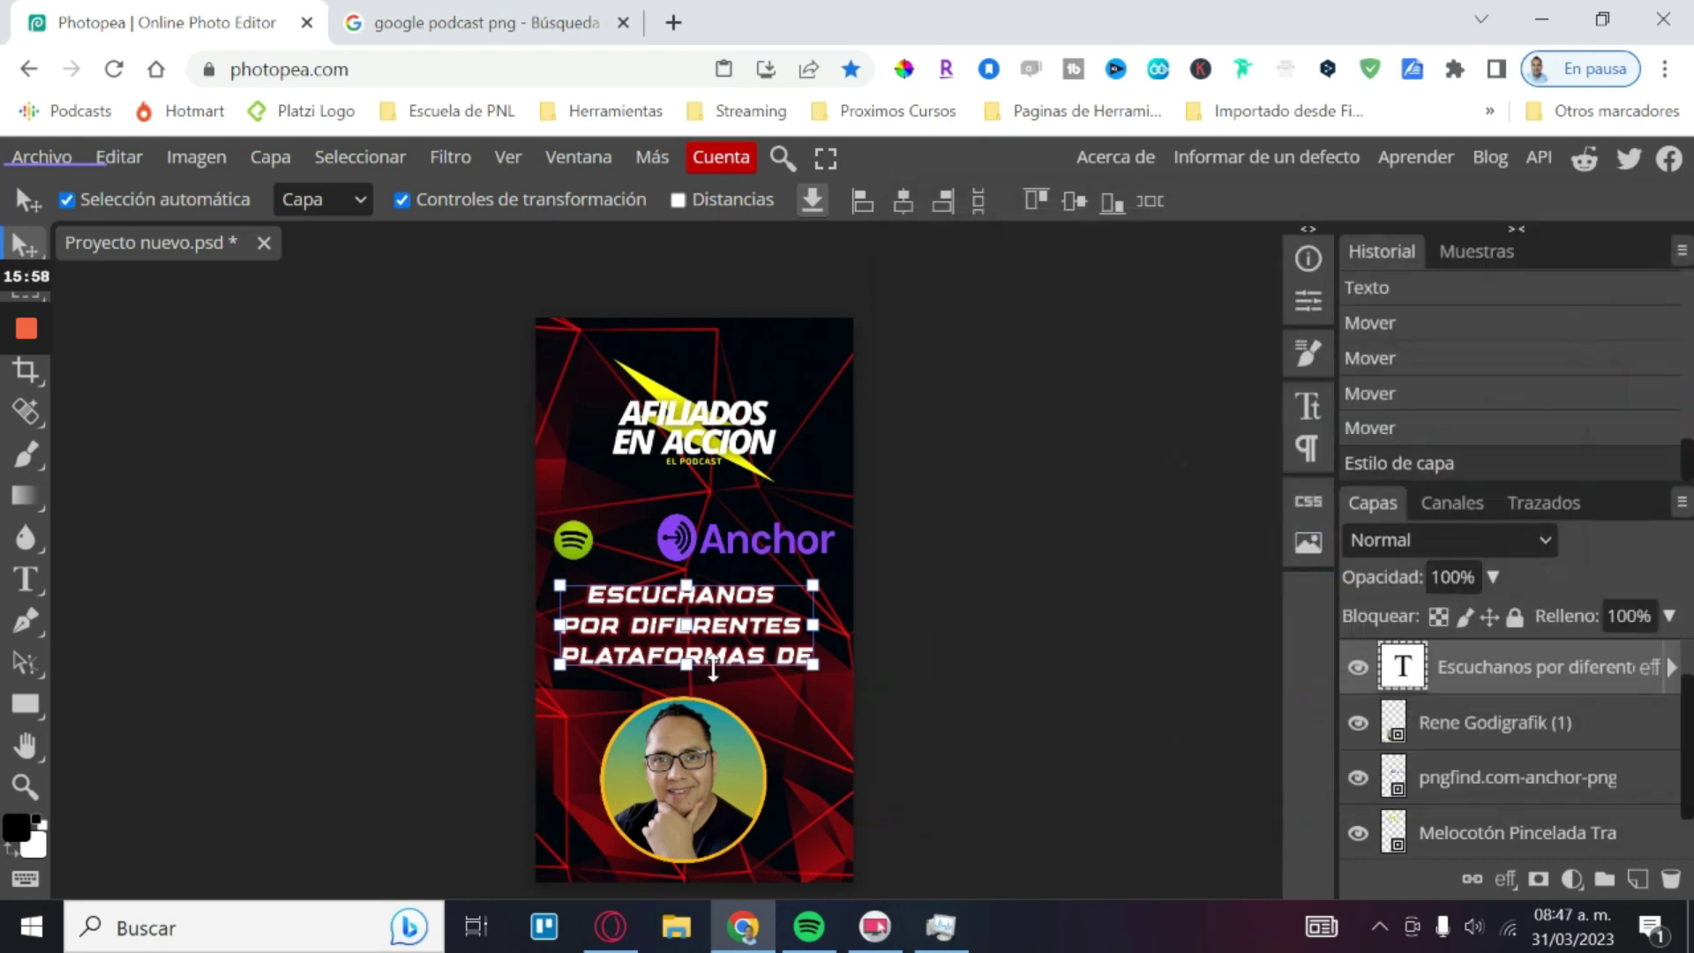
pyautogui.click(735, 540)
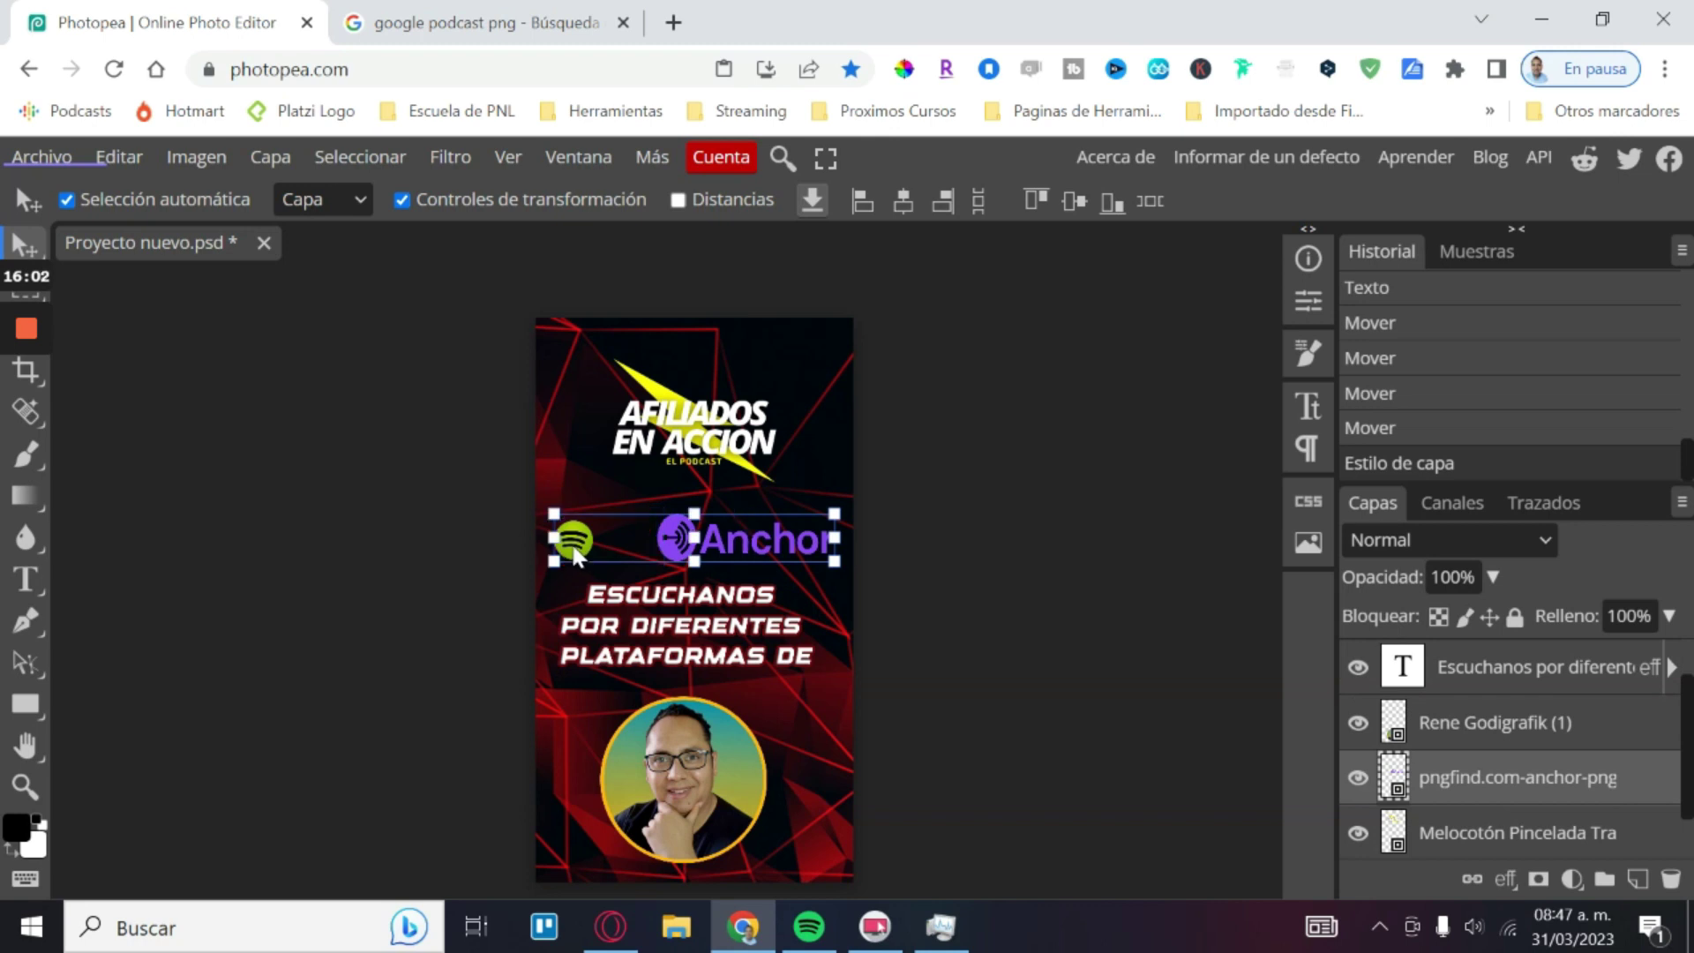
pyautogui.click(734, 537)
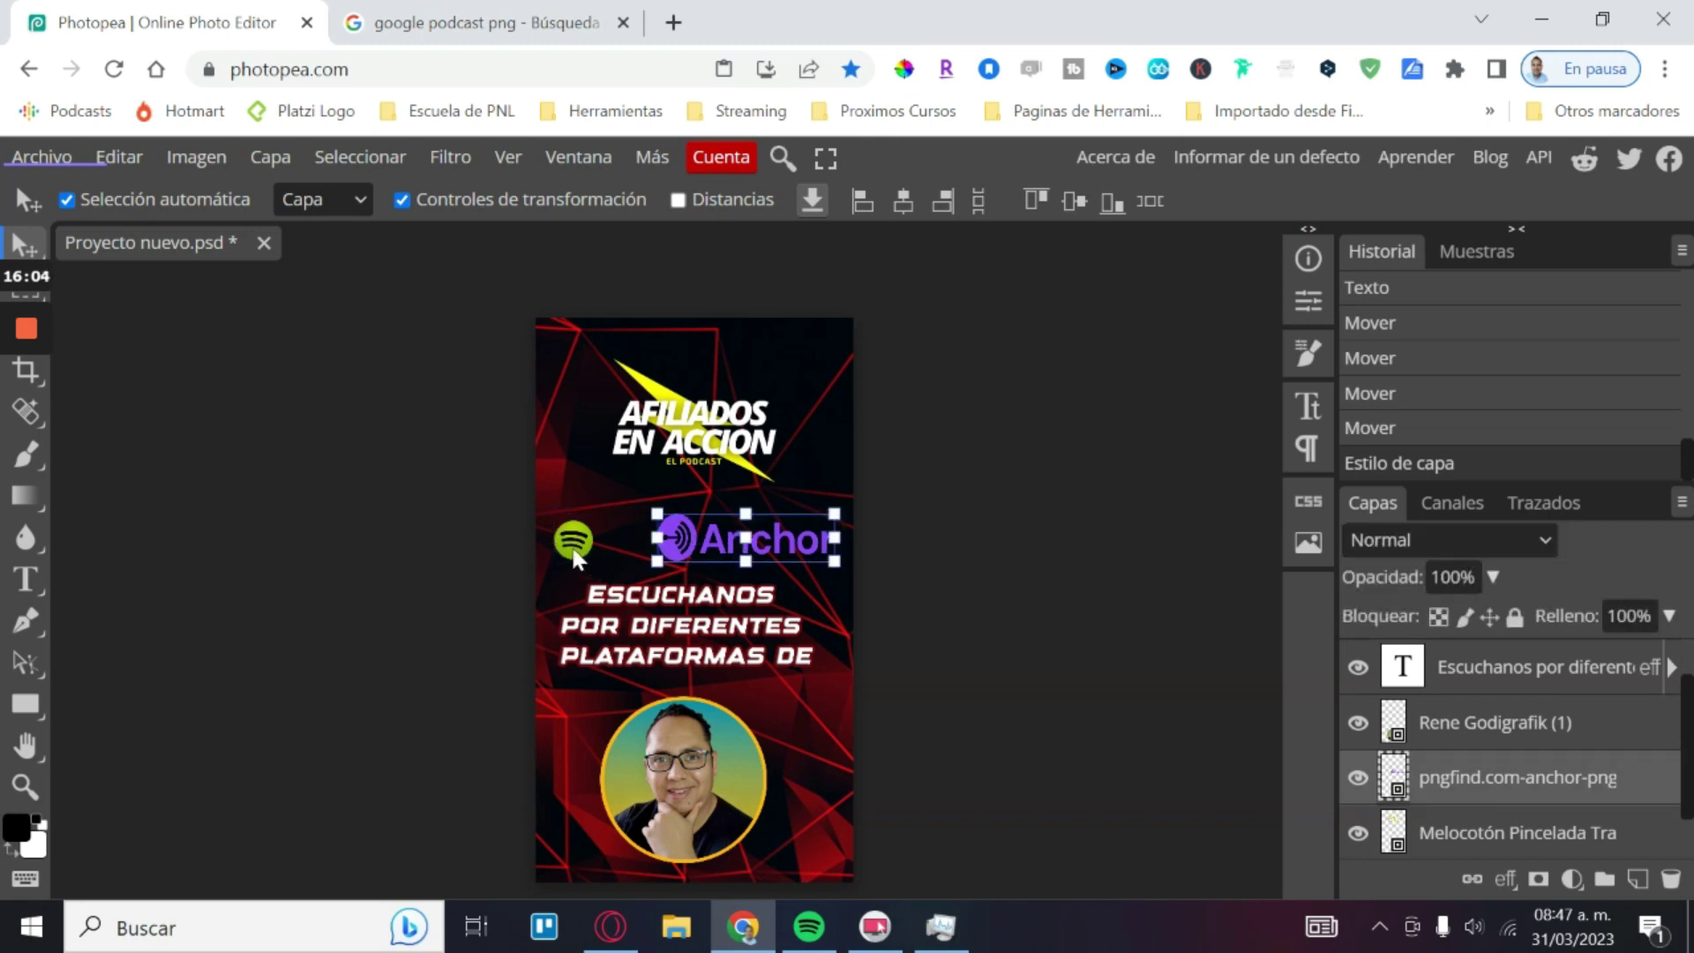
pyautogui.click(572, 547)
pyautogui.click(734, 540)
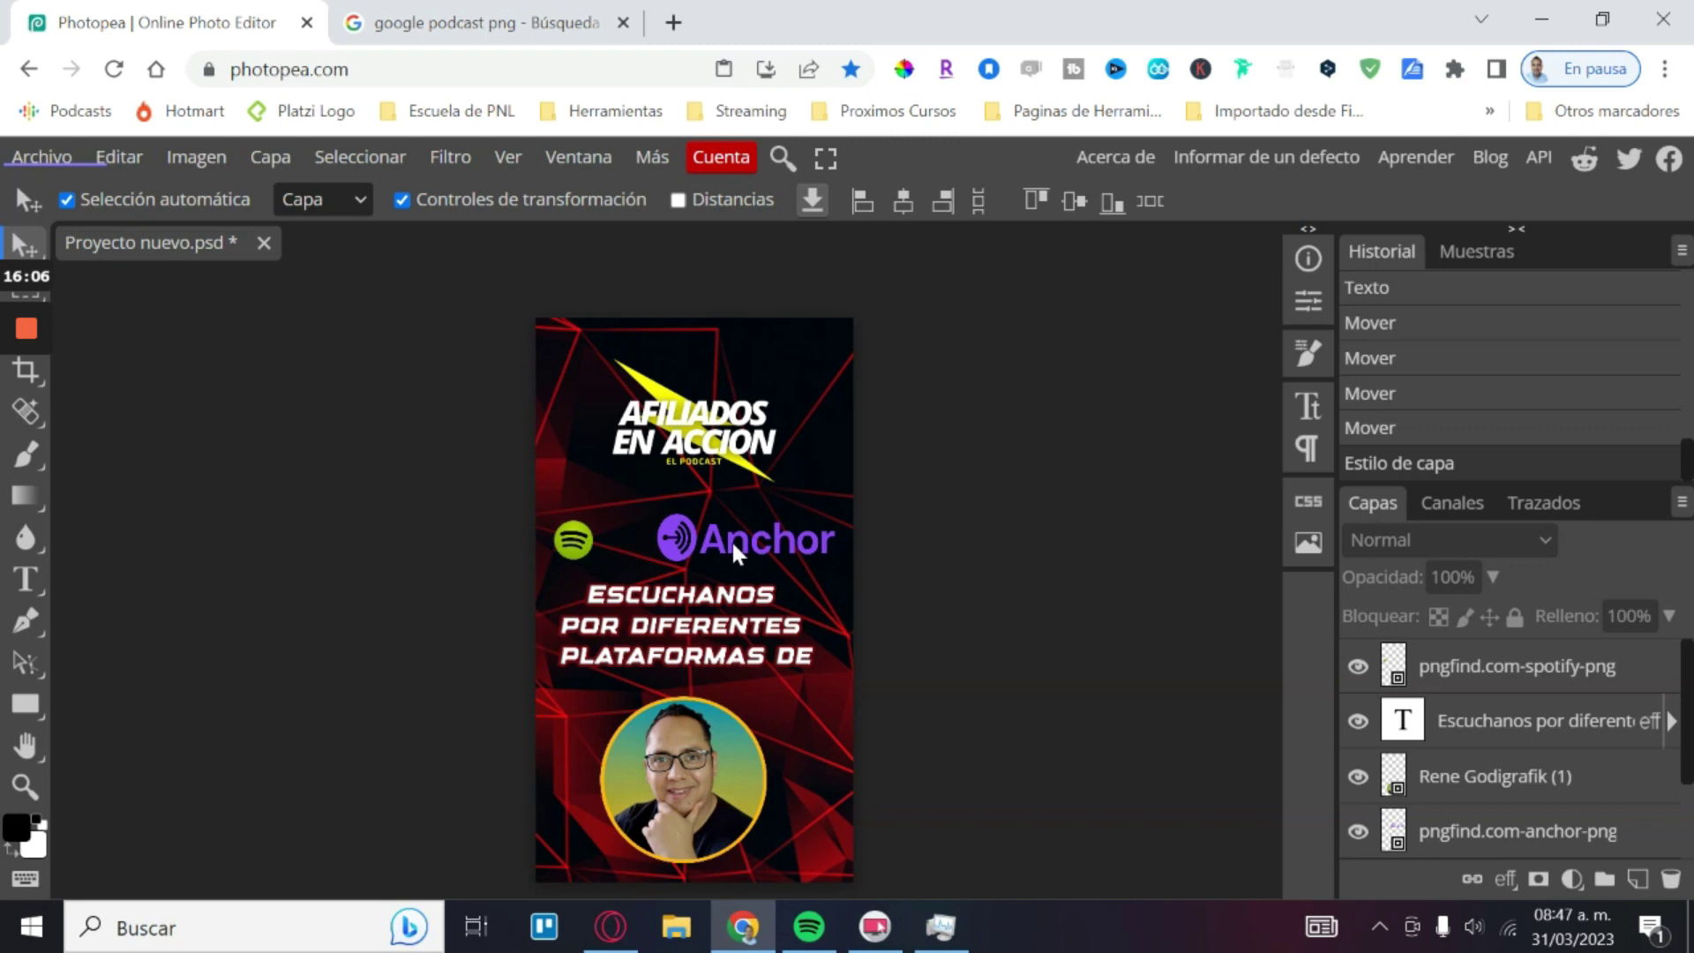
pyautogui.keyDown('shift'); pyautogui.click(586, 547); pyautogui.keyUp('shift')
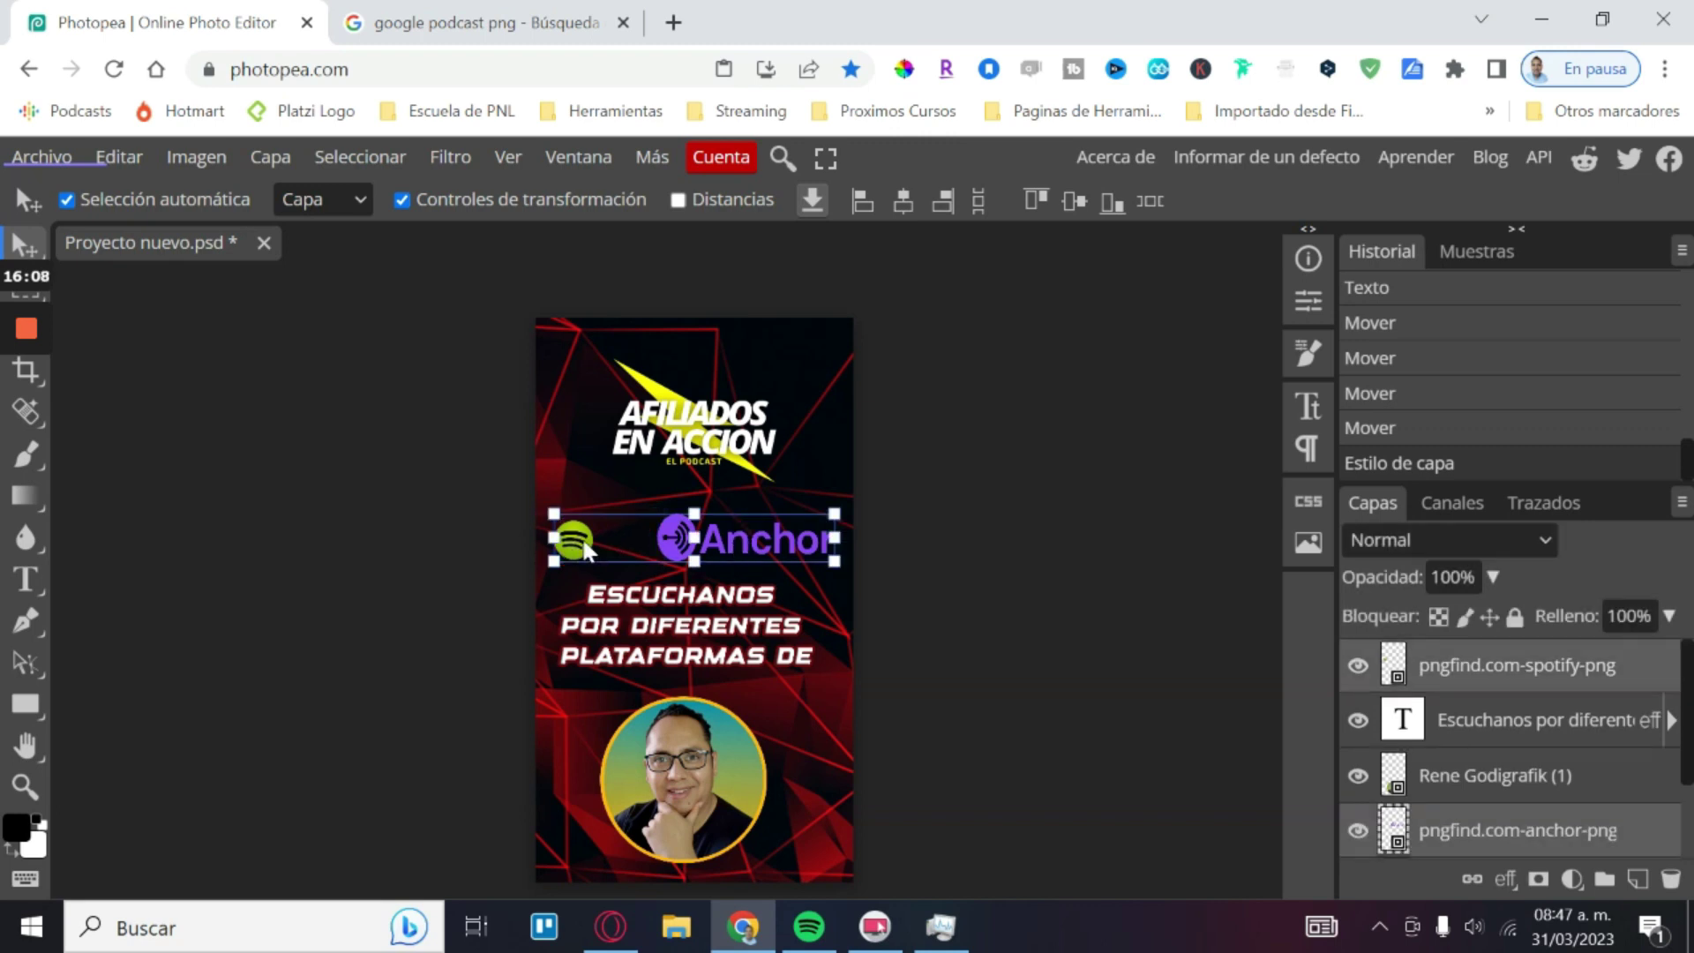